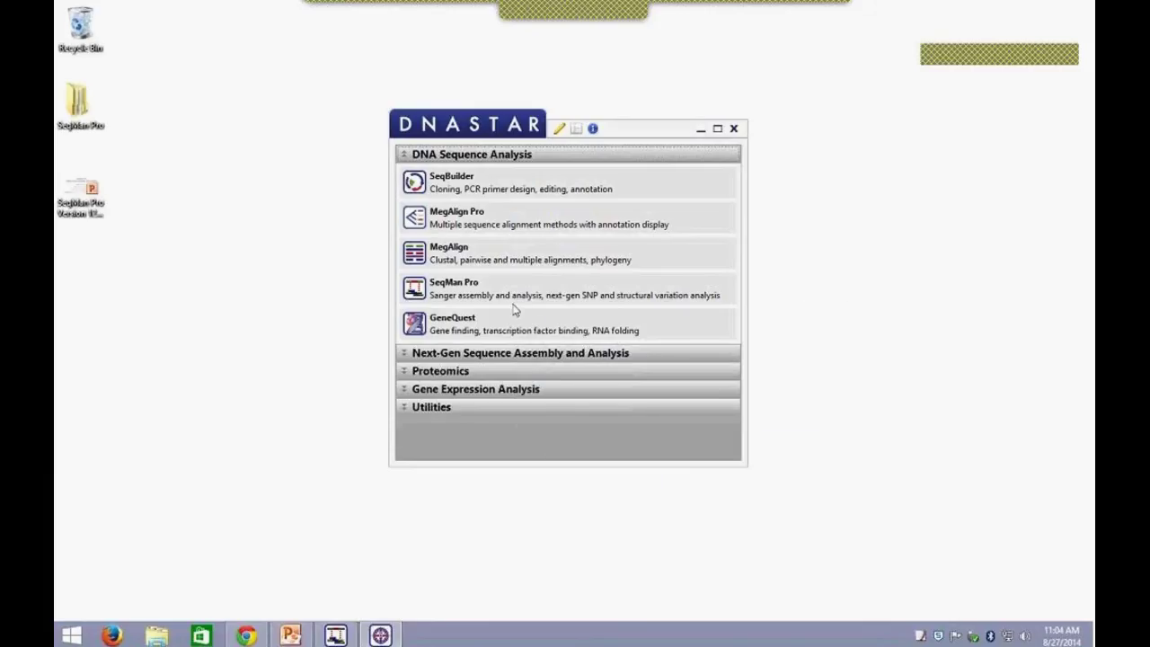
Step: Launch SeqMan Pro from the DNA Sequence Analysis group of the DNASTAR launcher and maximize its window
left_click(470, 157)
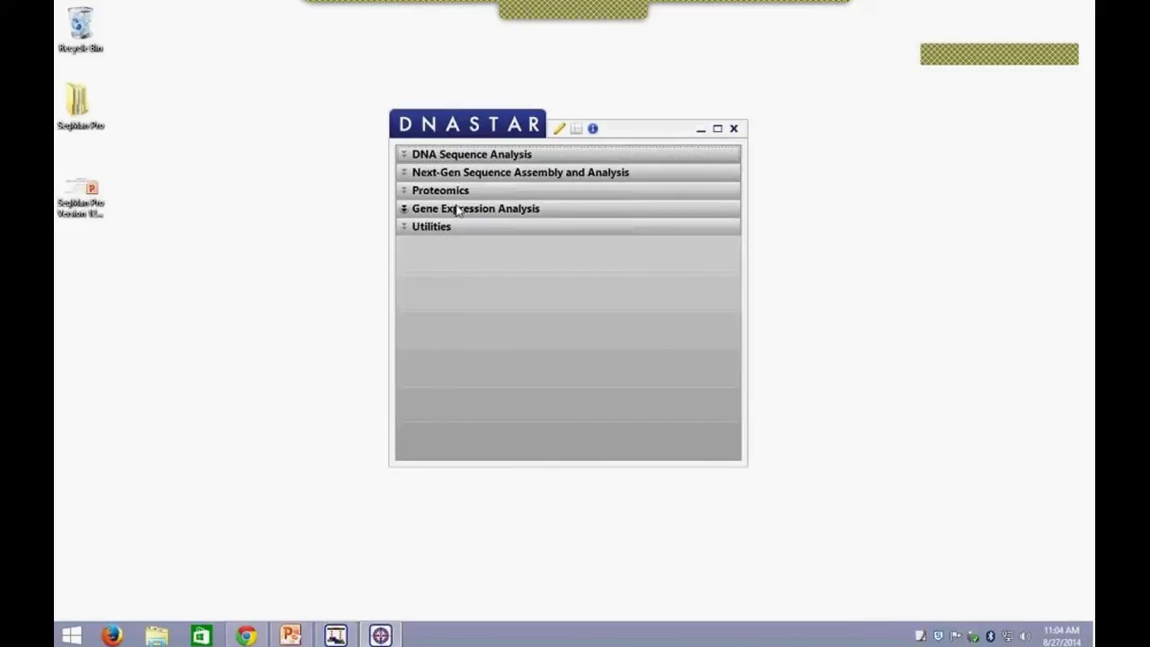
left_click(456, 160)
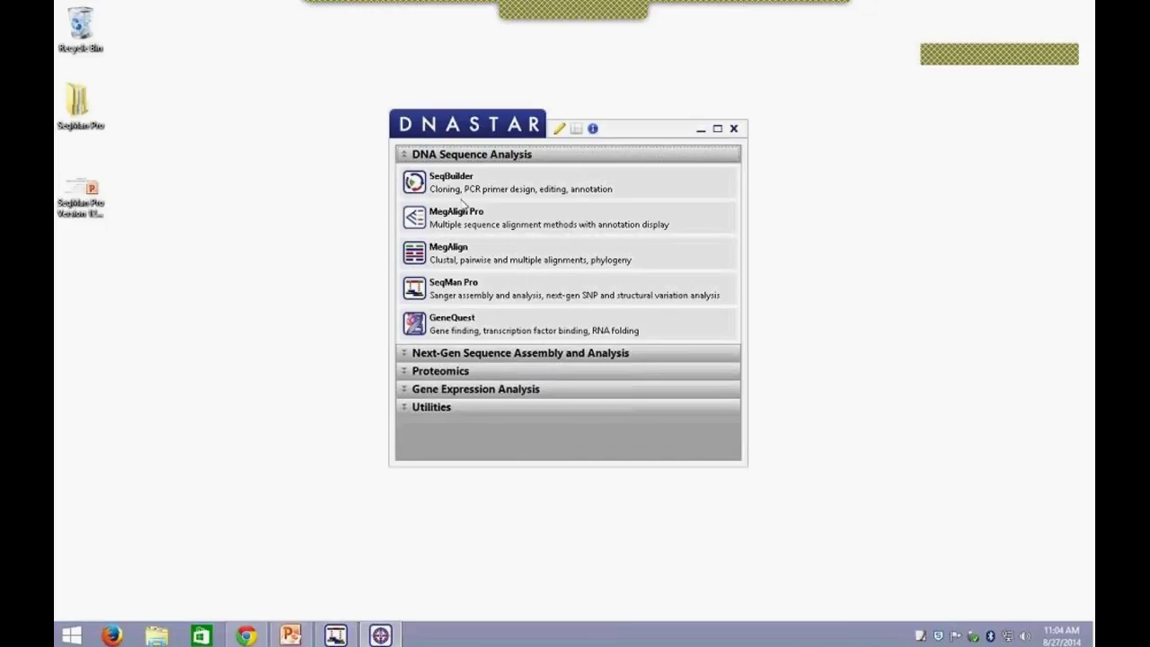
mouse_move(463, 199)
mouse_move(493, 290)
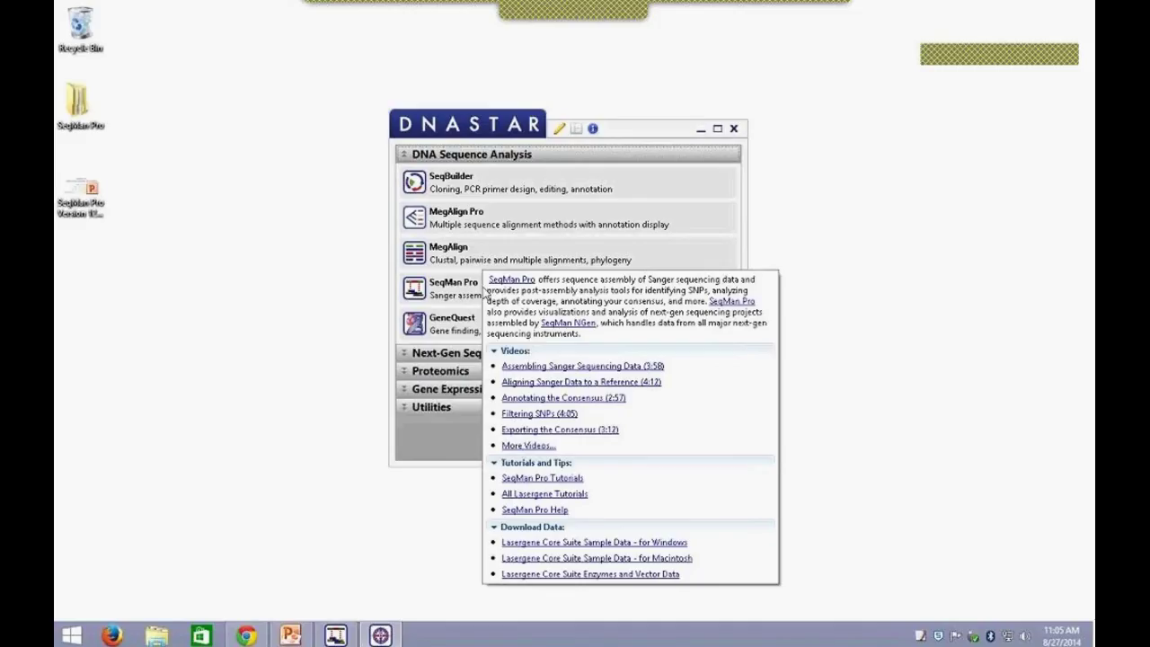
left_click(476, 290)
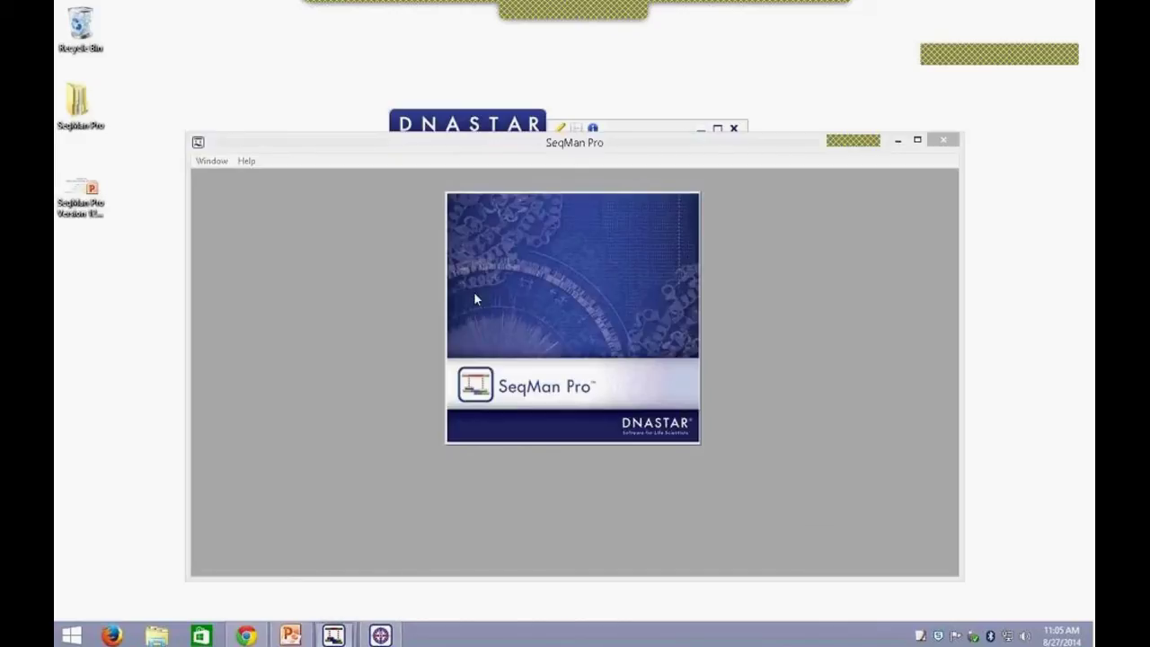
left_click(918, 140)
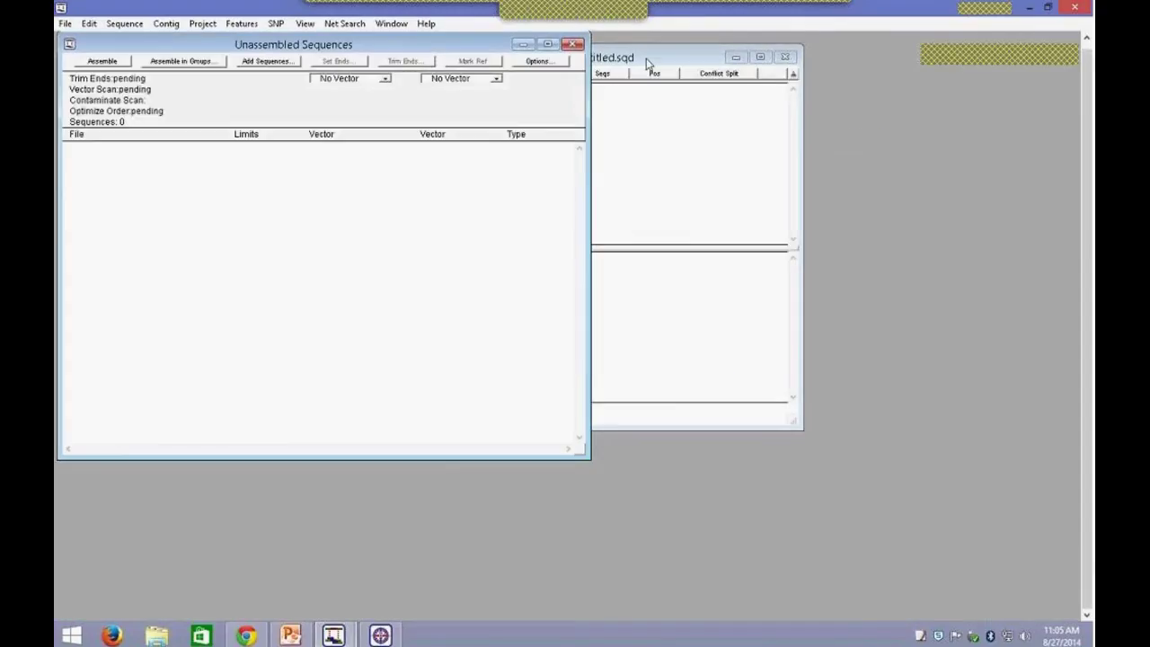
Step: Arrange the Unassembled Sequences window and the Untitled.sqd project window side by side without overlap
left_click_drag(679, 63, 926, 96)
left_click_drag(320, 44, 333, 114)
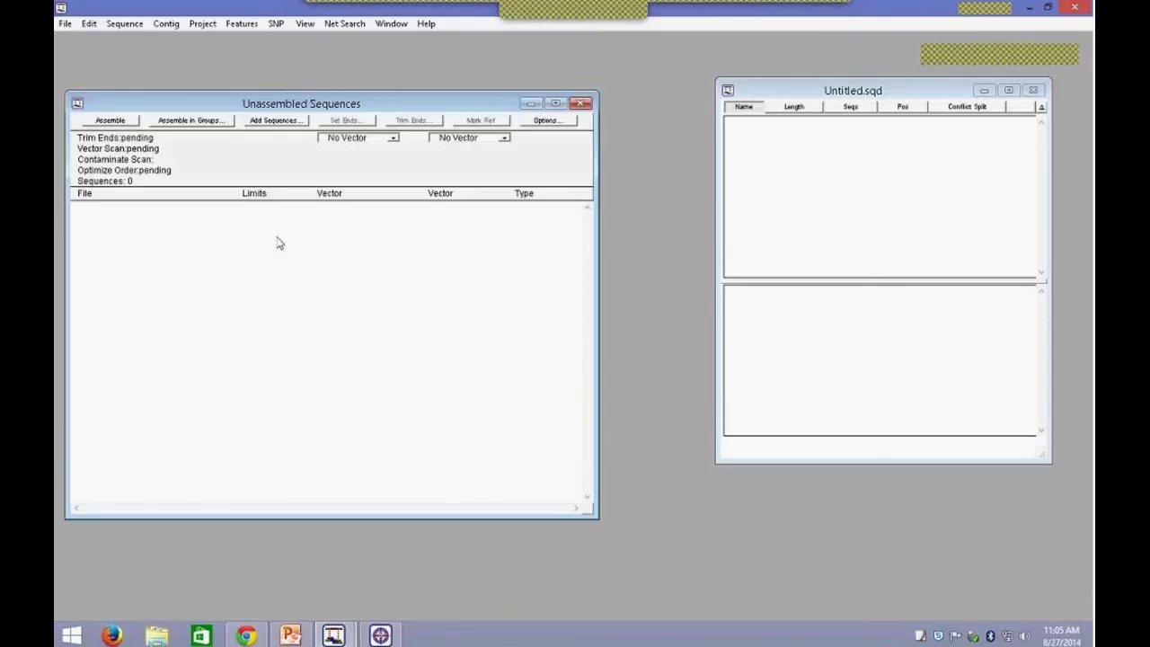
left_click(859, 224)
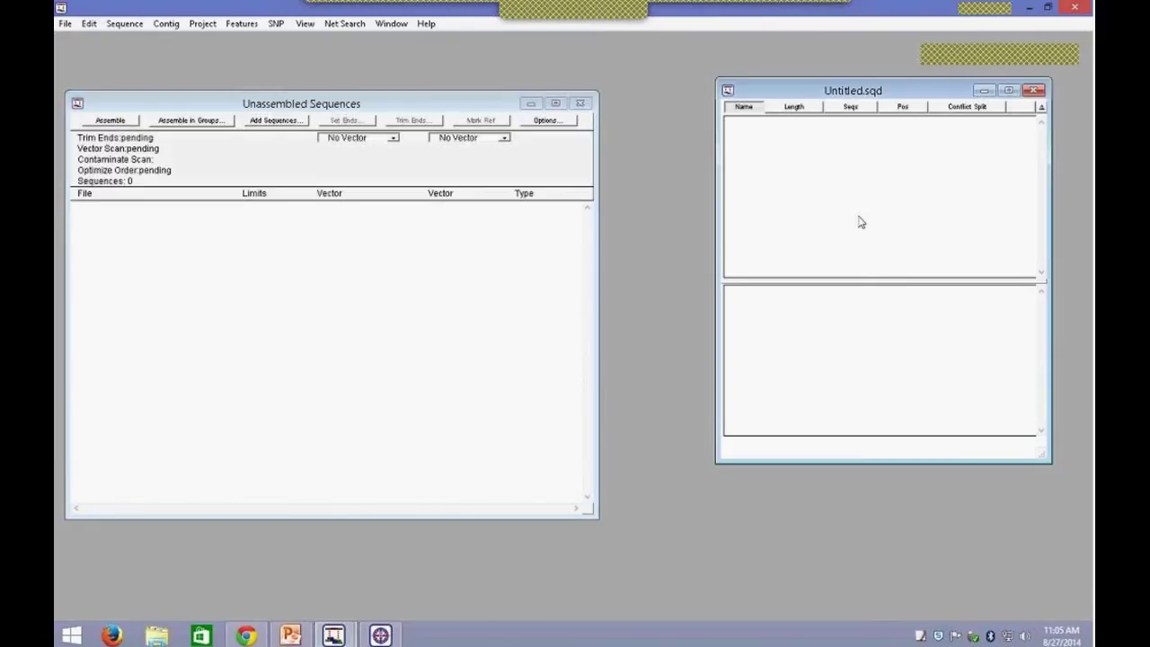
left_click(348, 289)
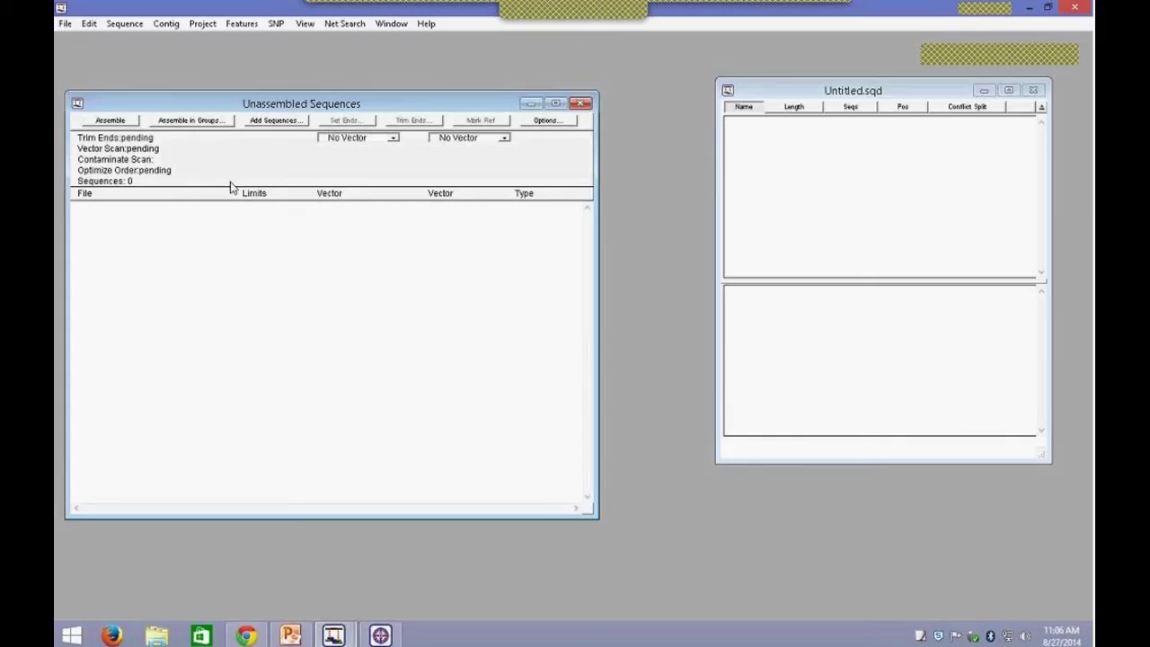
left_click(67, 25)
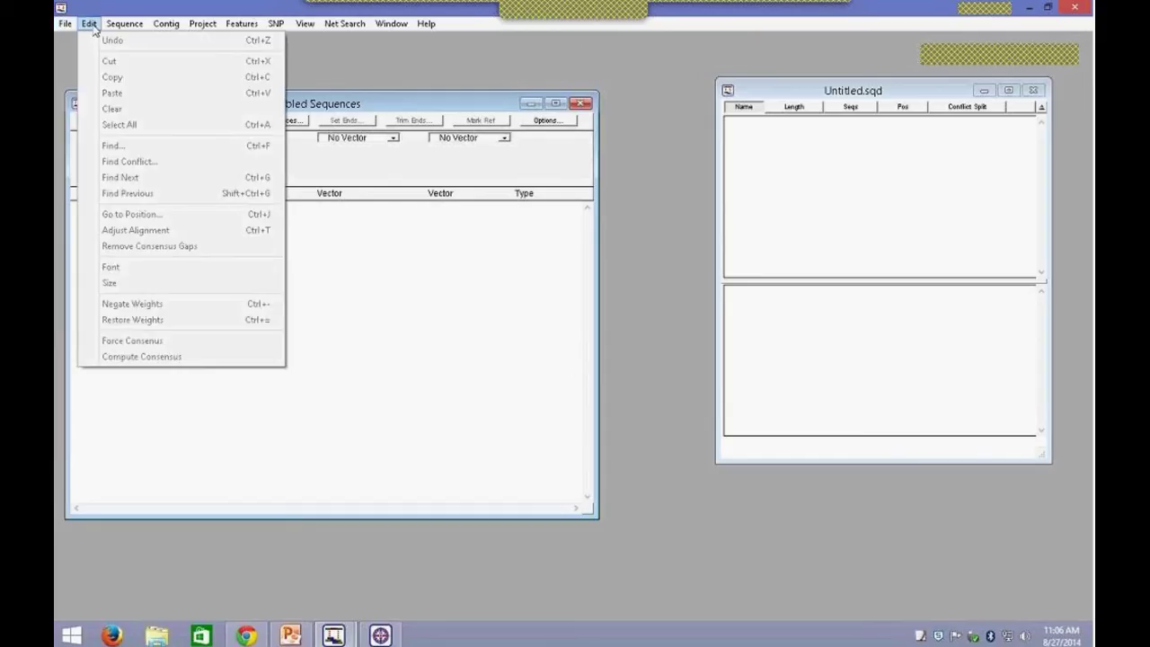
left_click(91, 29)
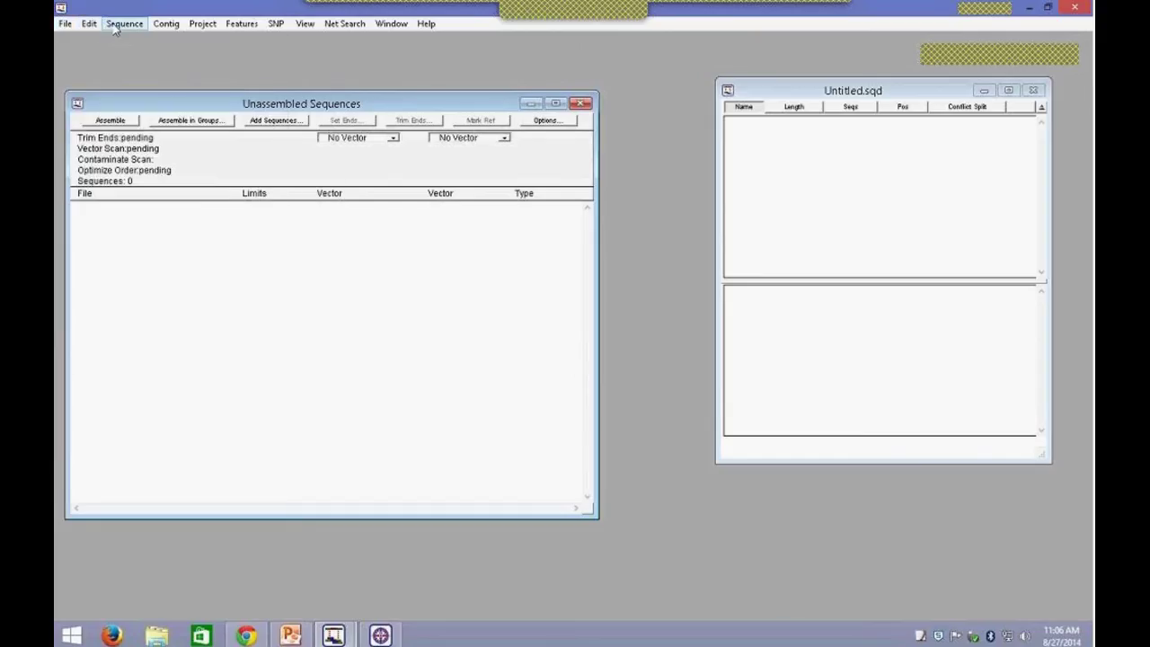
left_click(114, 27)
mouse_move(159, 29)
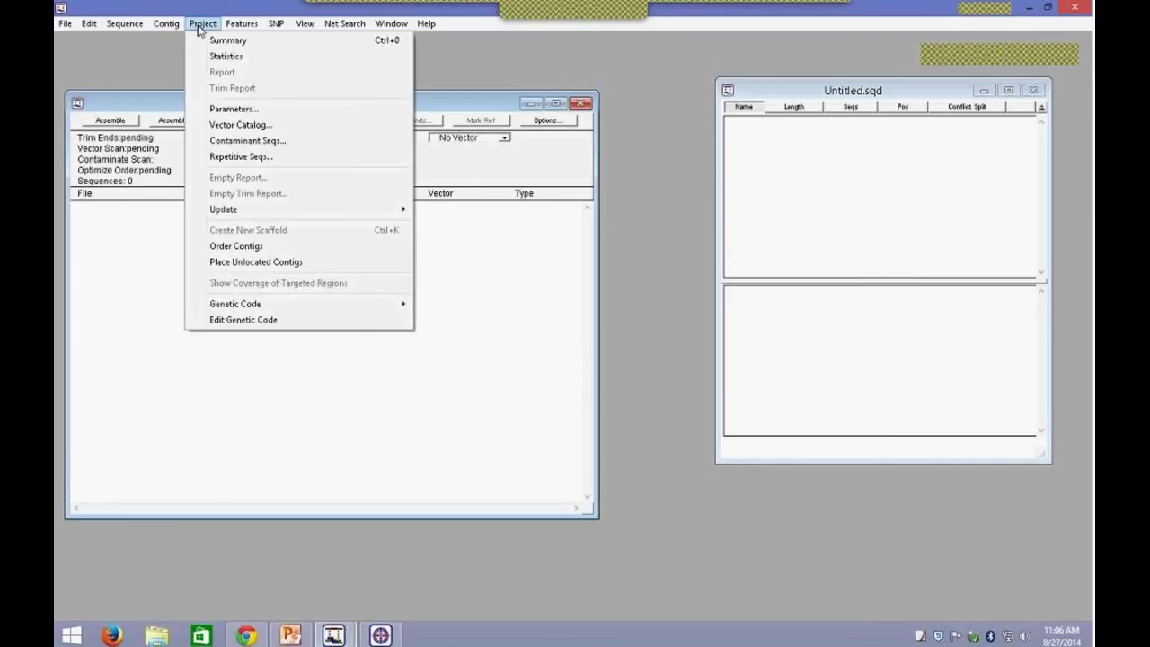
mouse_move(227, 26)
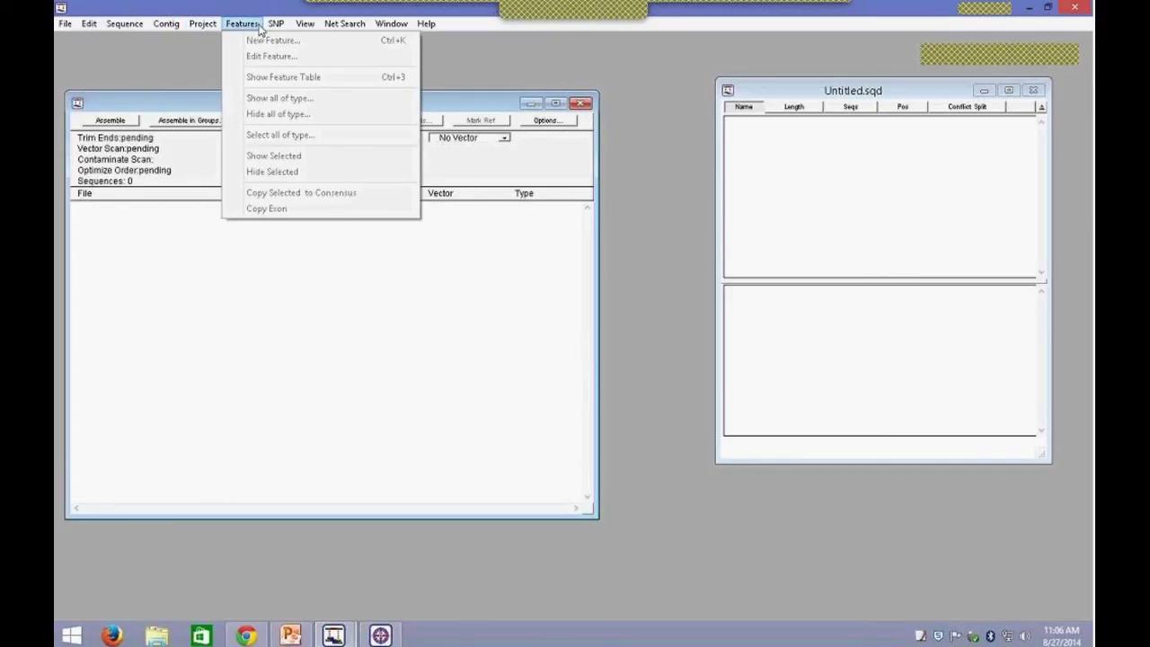
left_click(339, 27)
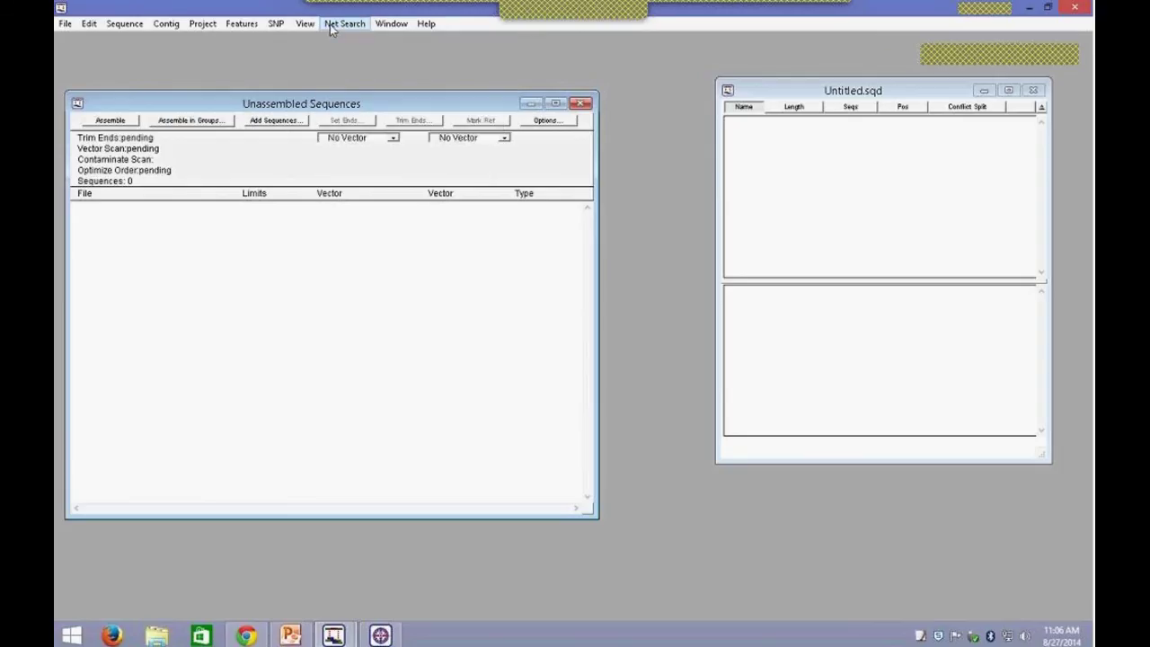
Step: Open the project parameters and, under Loading Files, turn Copy trace data into project on and back off
left_click(212, 31)
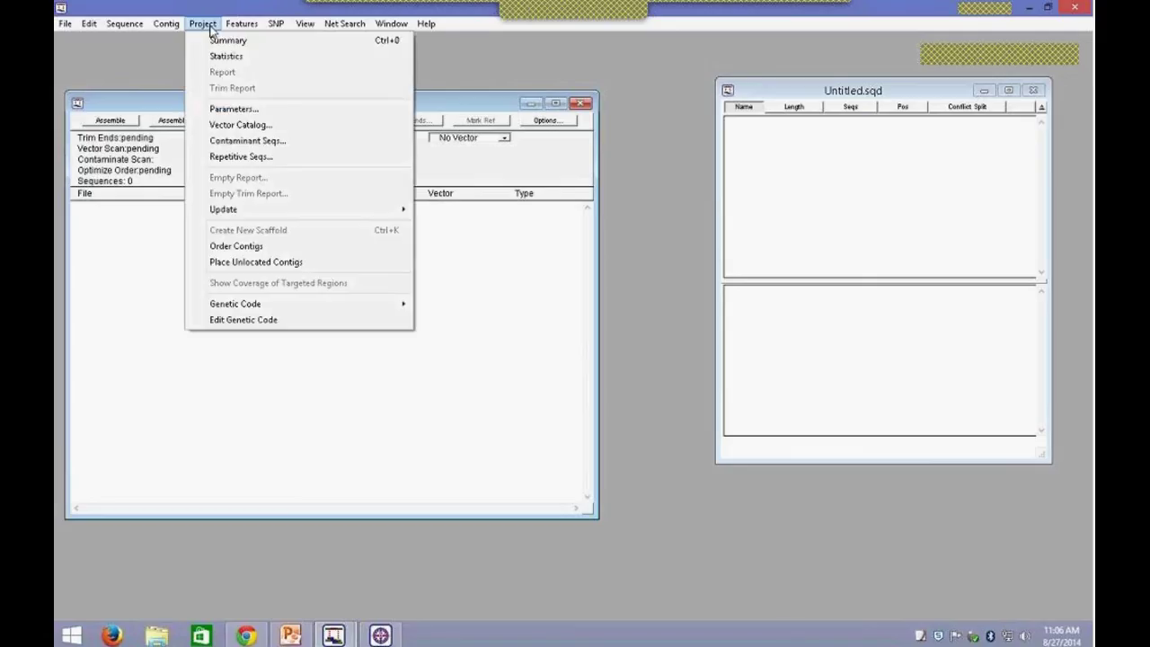
left_click(225, 108)
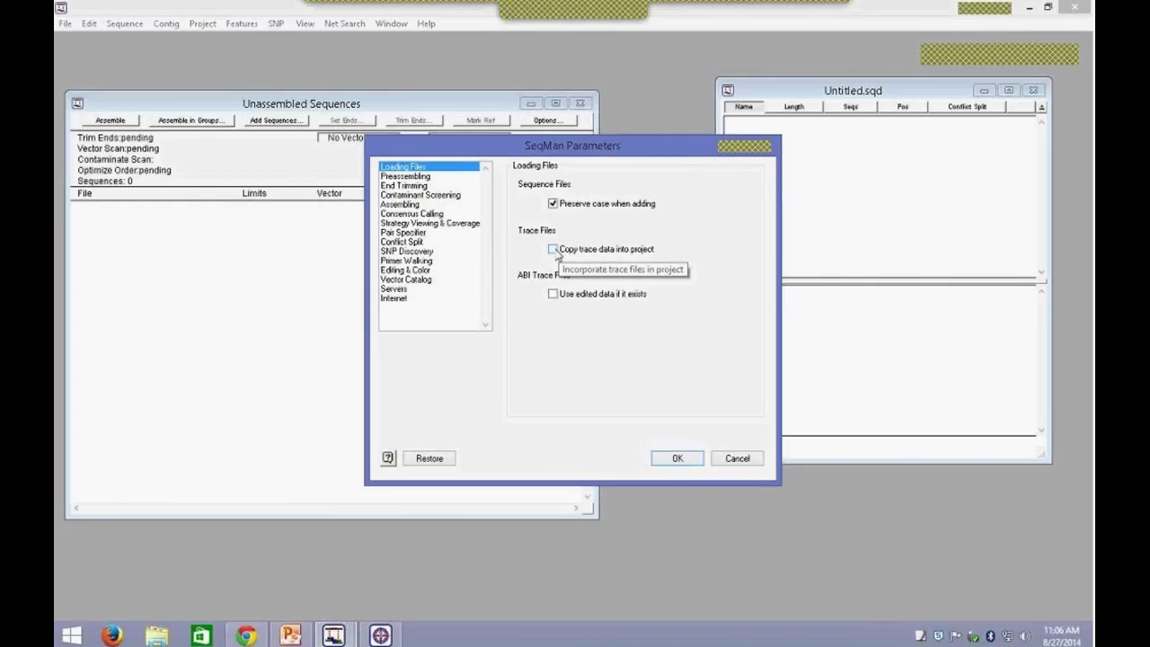
left_click(554, 253)
left_click(554, 250)
left_click(568, 255)
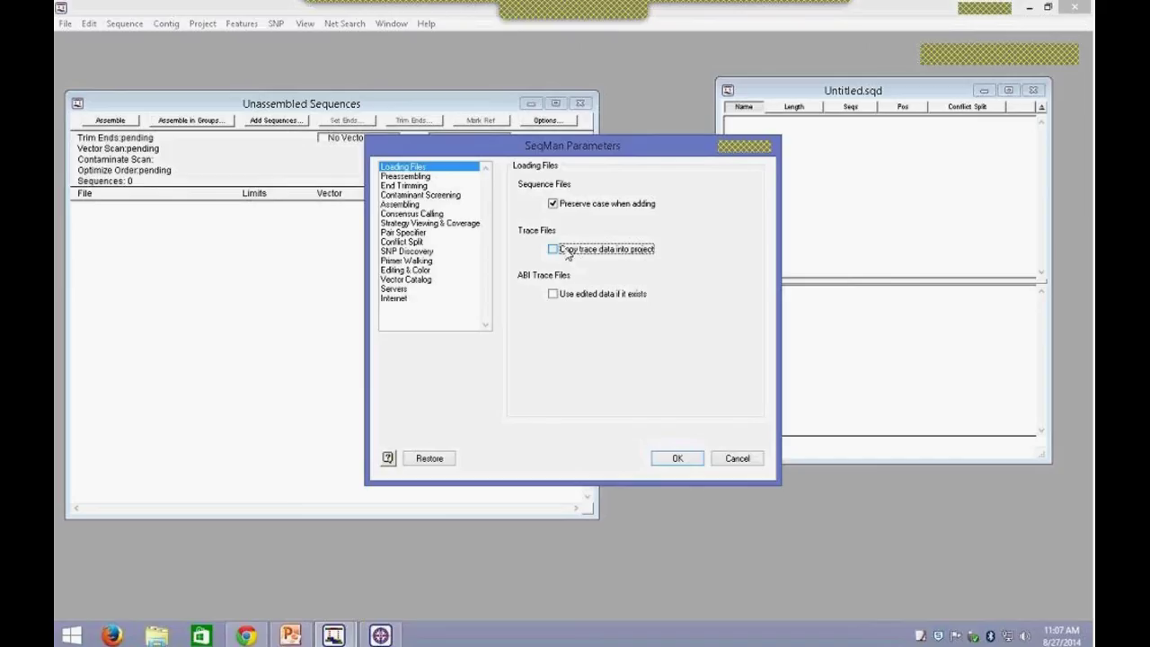
Step: Review the Preassembling and End Trimming parameters, and set the assembly method to Use Pro Assembler
left_click(436, 178)
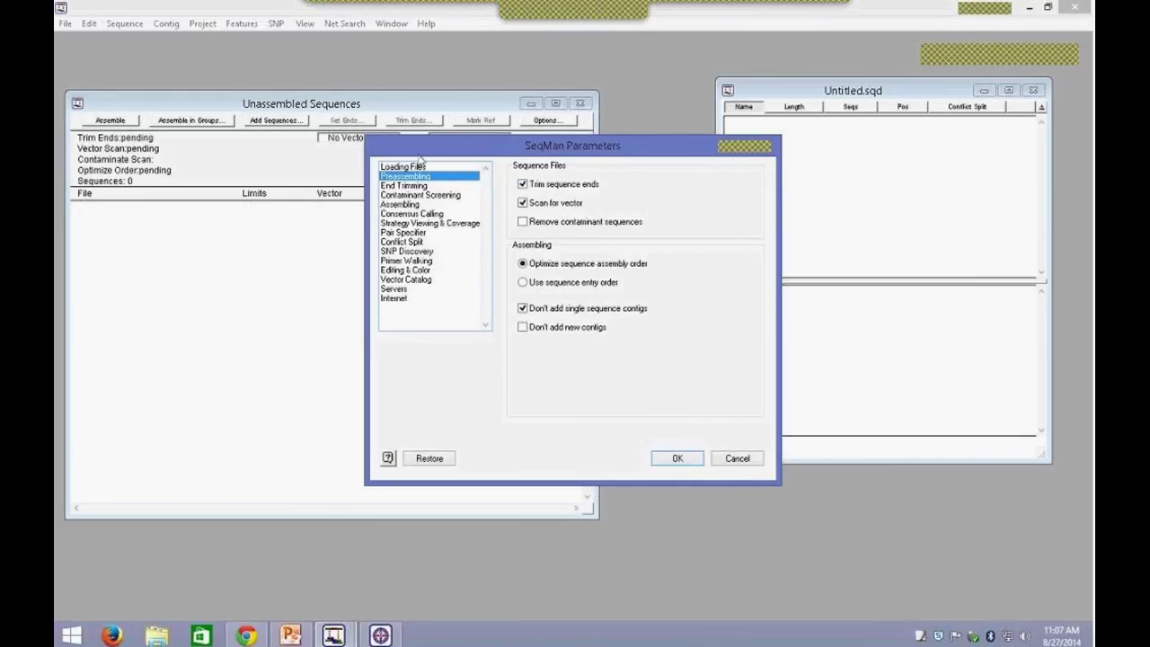
left_click(412, 186)
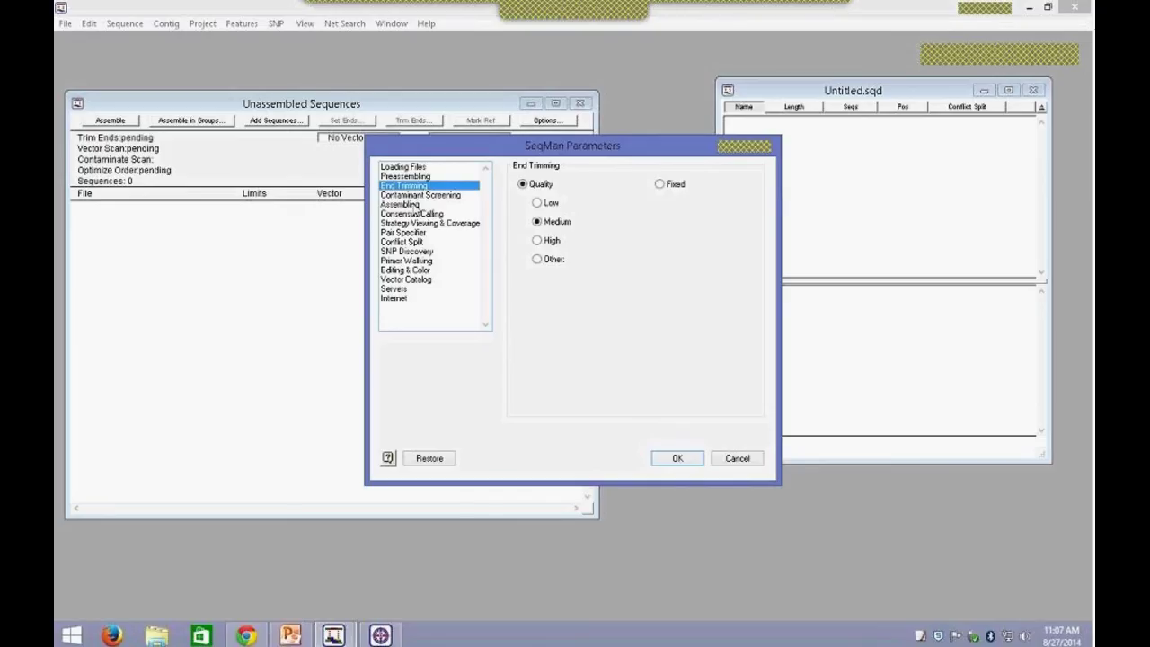
left_click(411, 206)
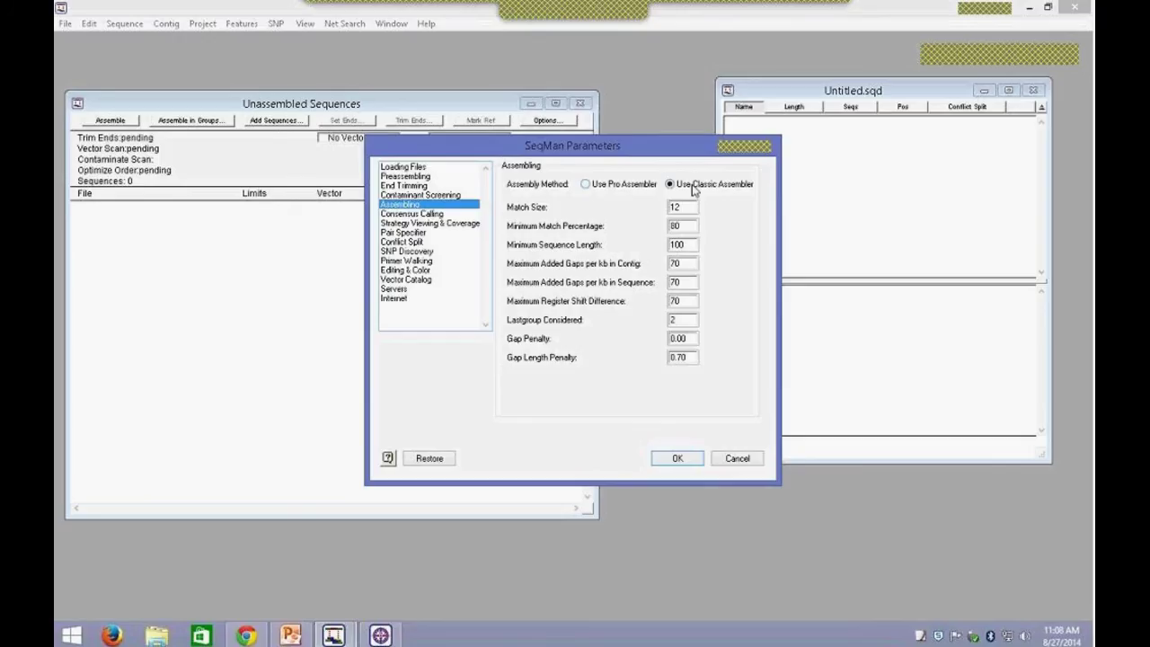
left_click(586, 186)
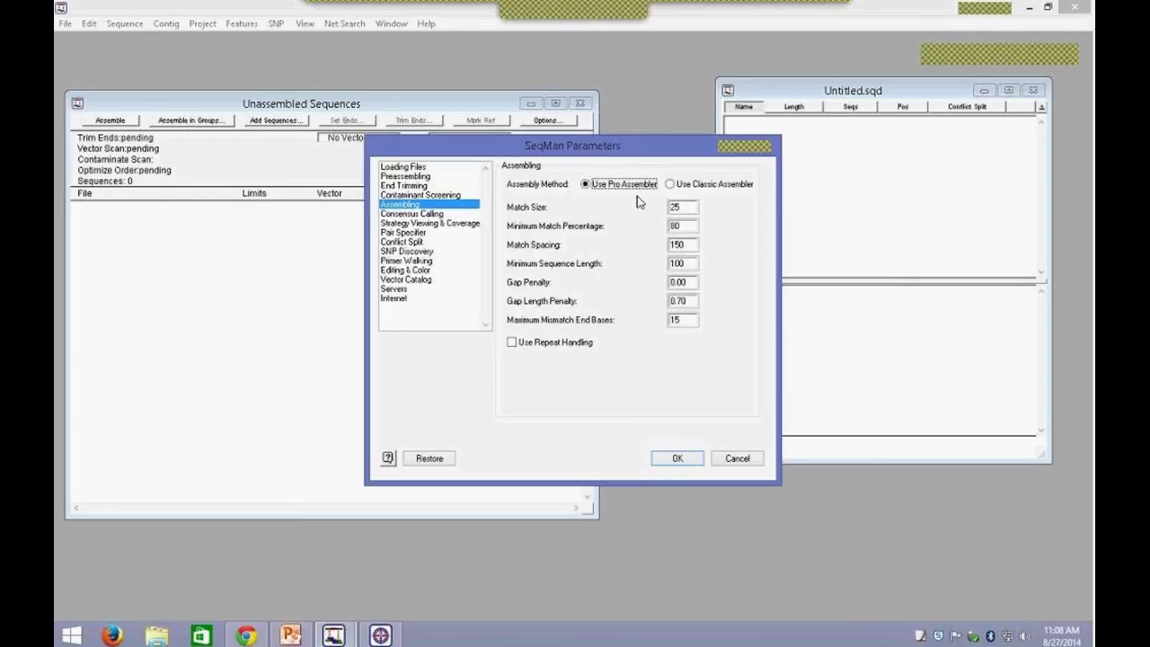
Step: View the help topic on Assembling Parameters in an enlarged help window, and close it
left_click(388, 459)
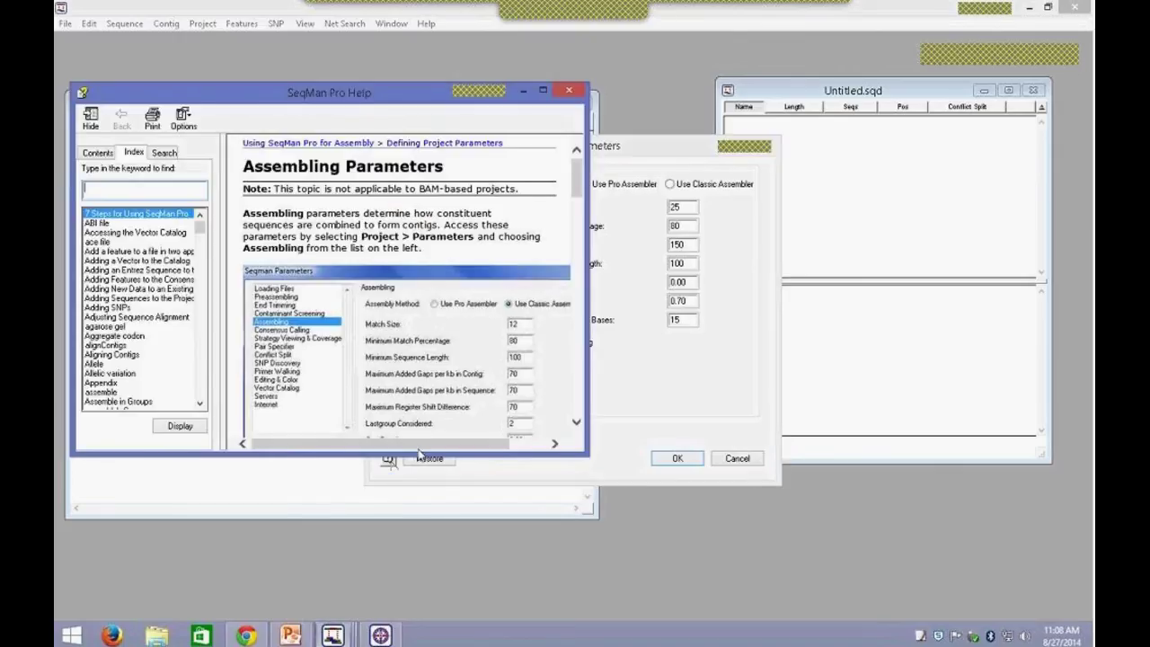
left_click_drag(604, 459, 793, 562)
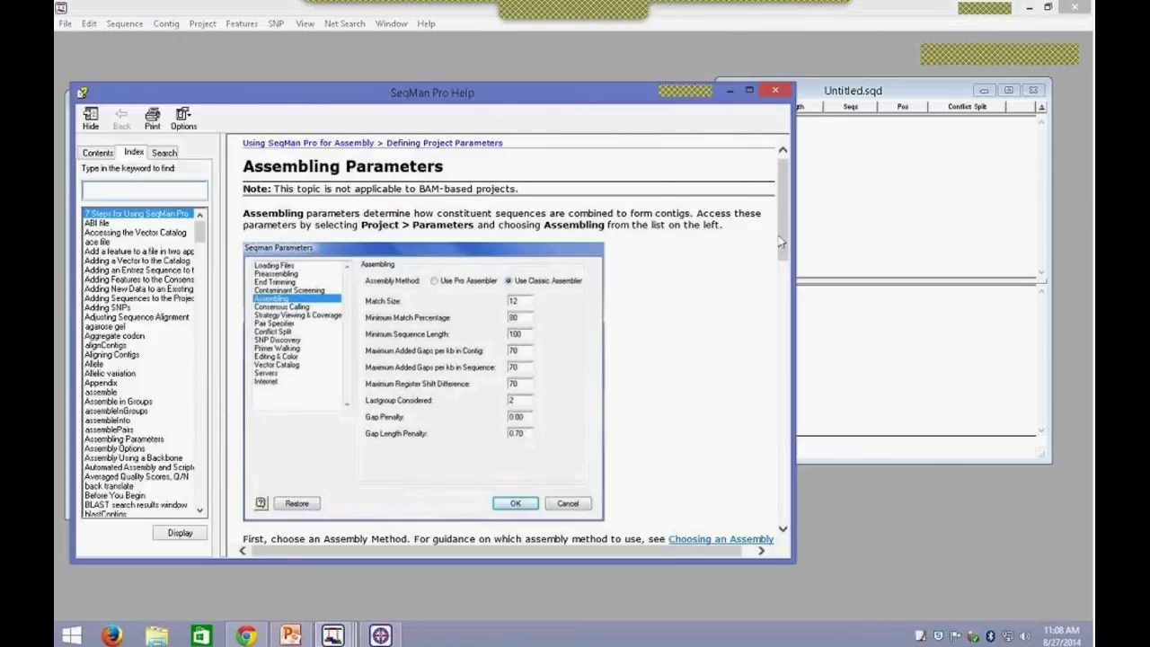
left_click_drag(782, 242, 781, 114)
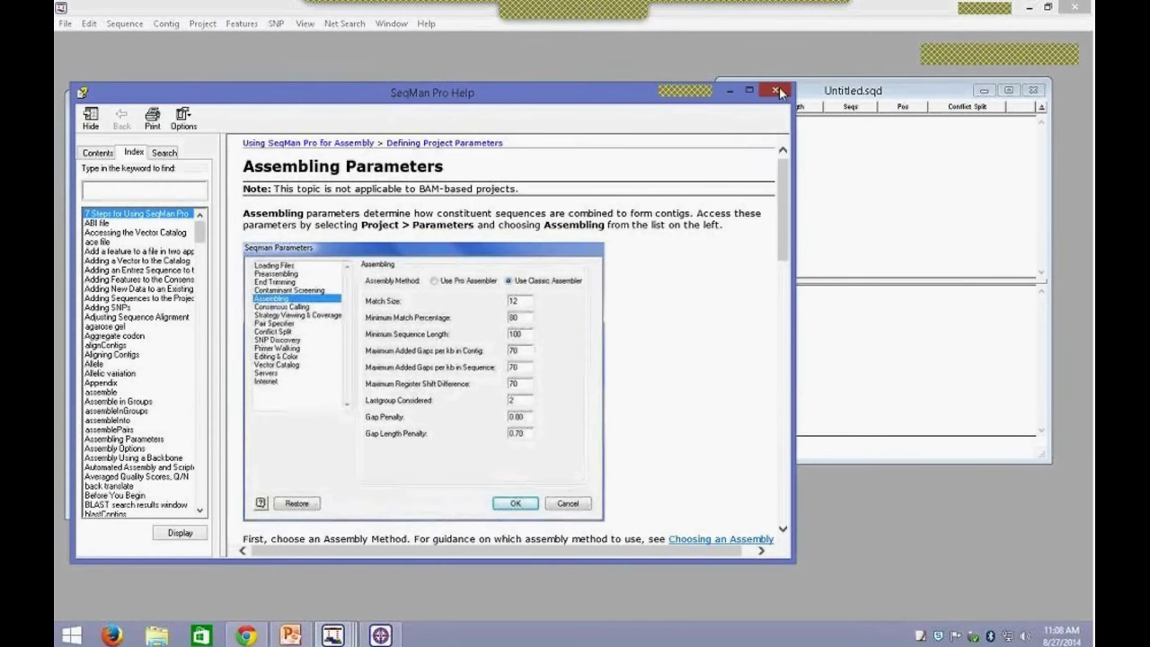
left_click(774, 91)
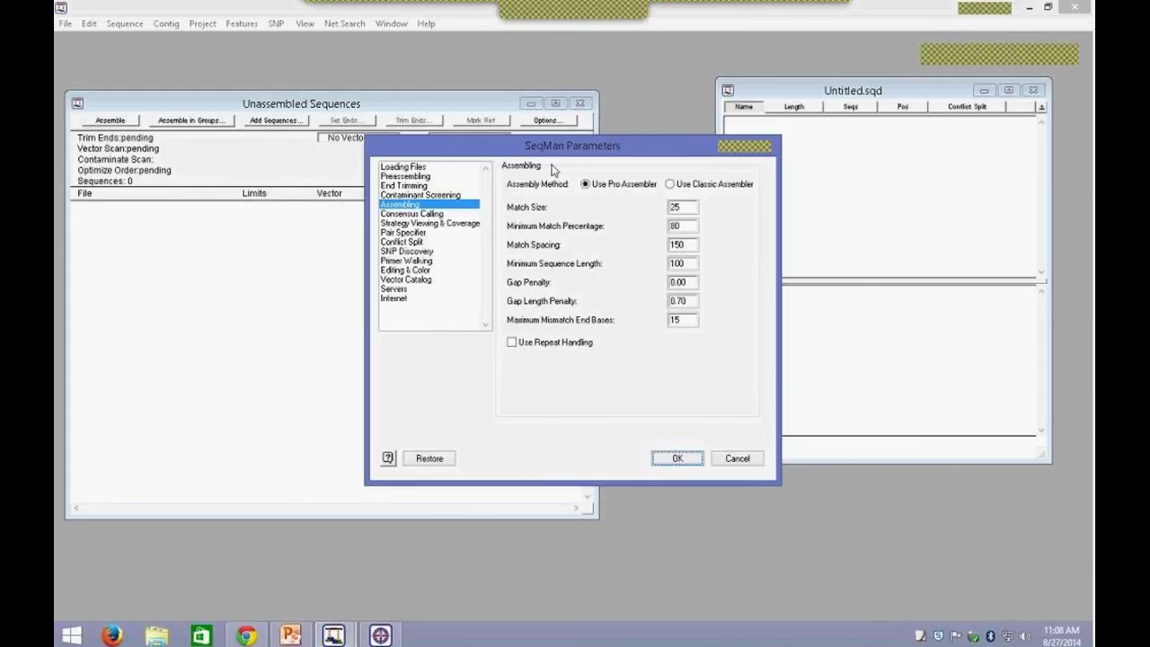
Step: Examine the available pair patterns under Pair Specifier and the heterozygous peak threshold under SNP Discovery
left_click(428, 235)
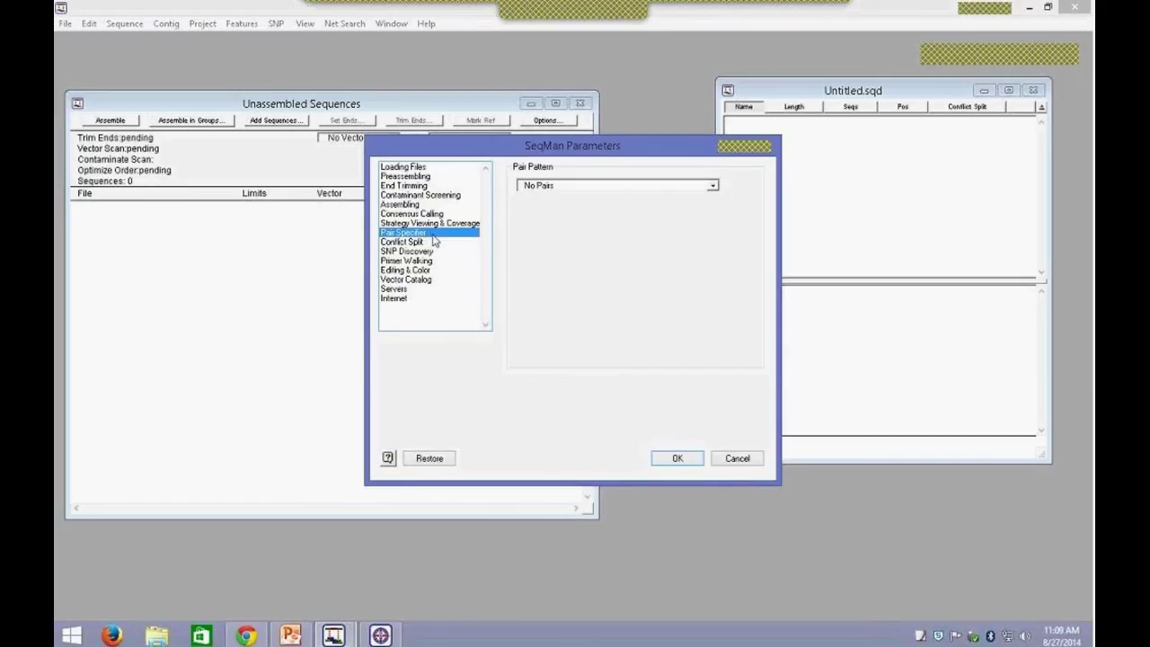
left_click(590, 185)
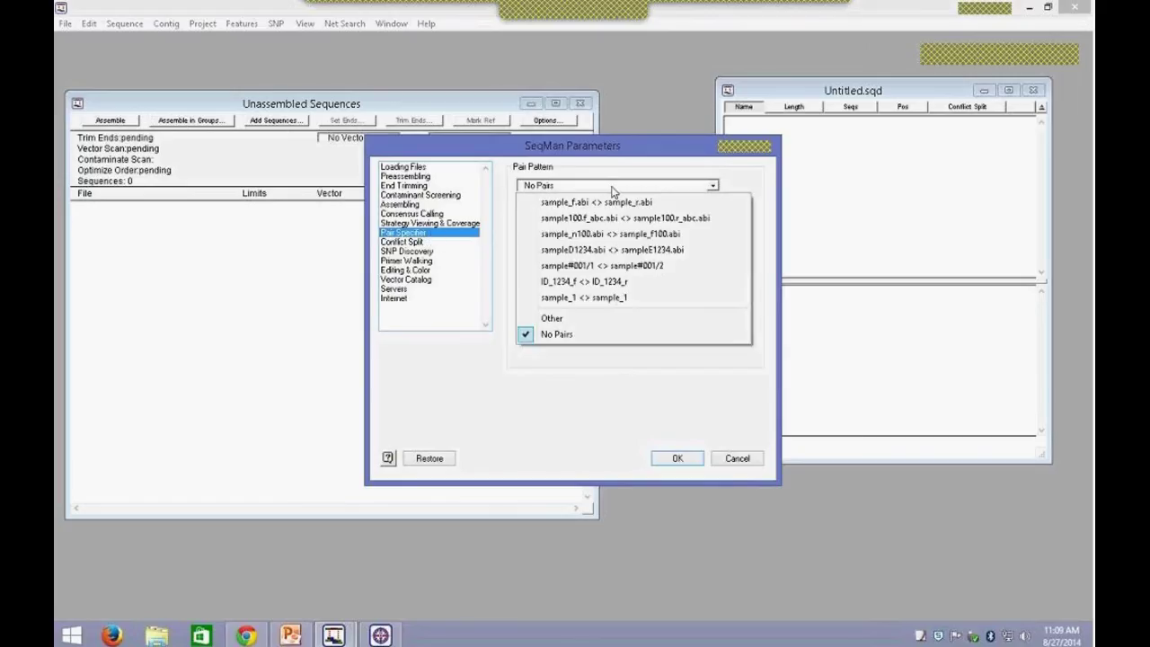
left_click(604, 359)
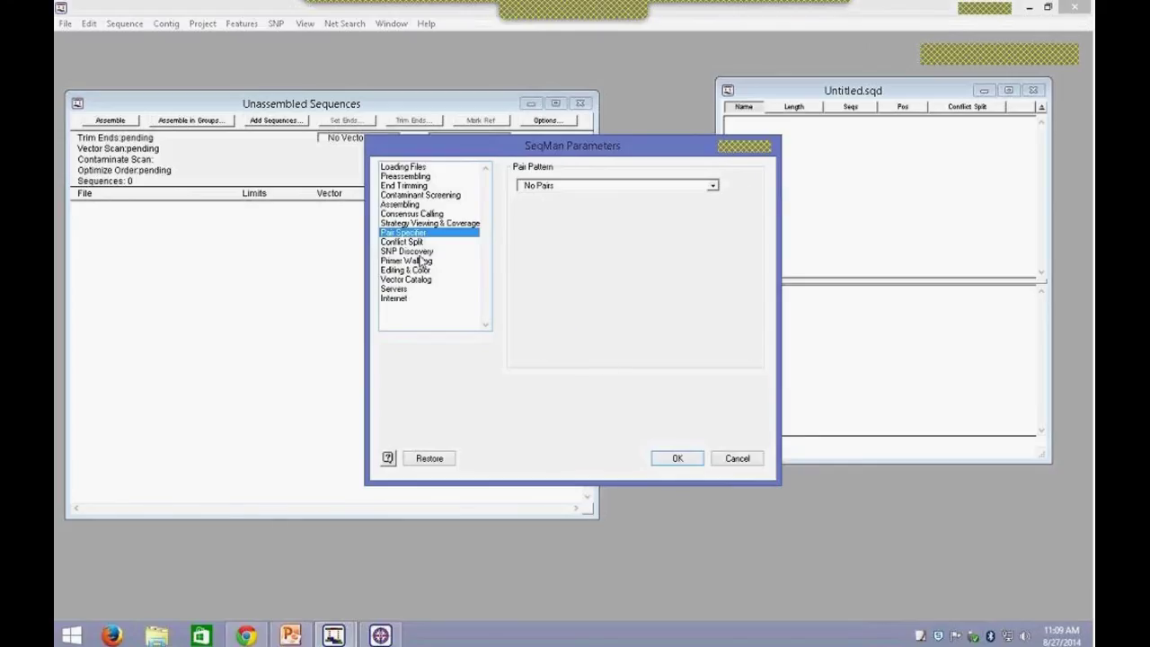
left_click(427, 253)
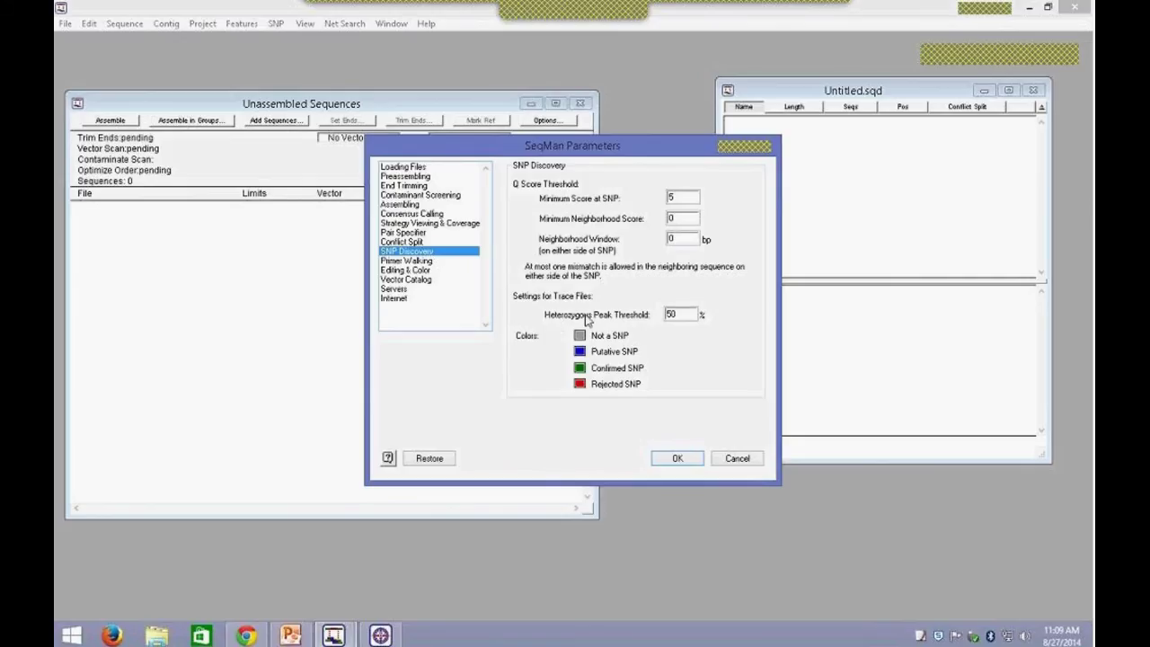
left_click(681, 313)
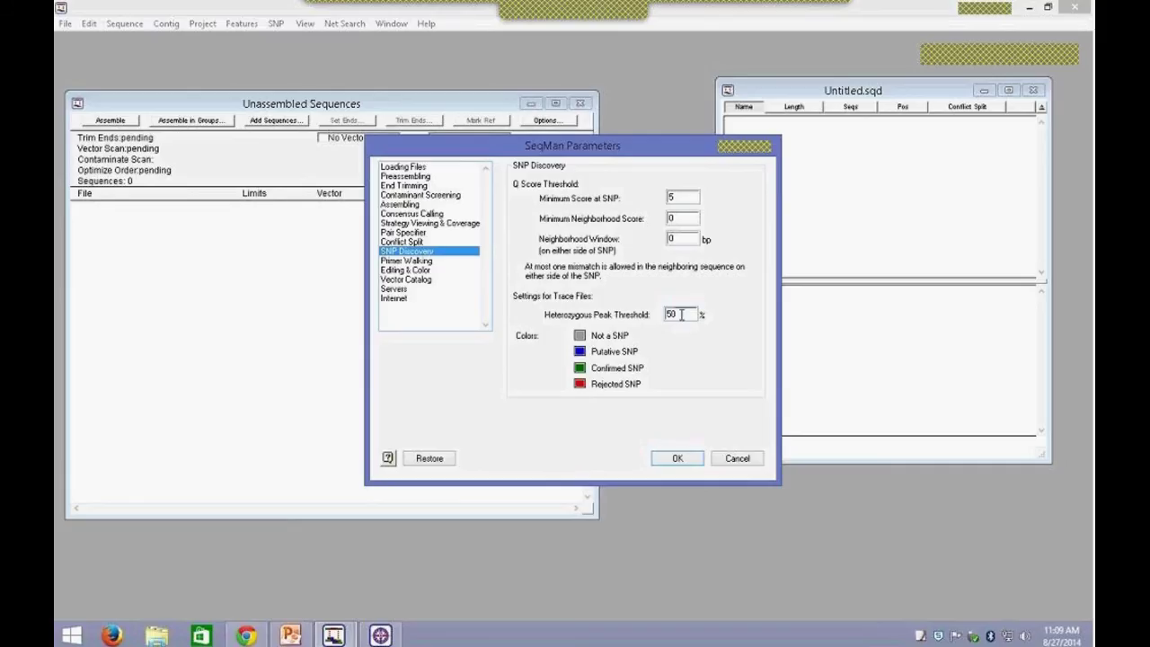
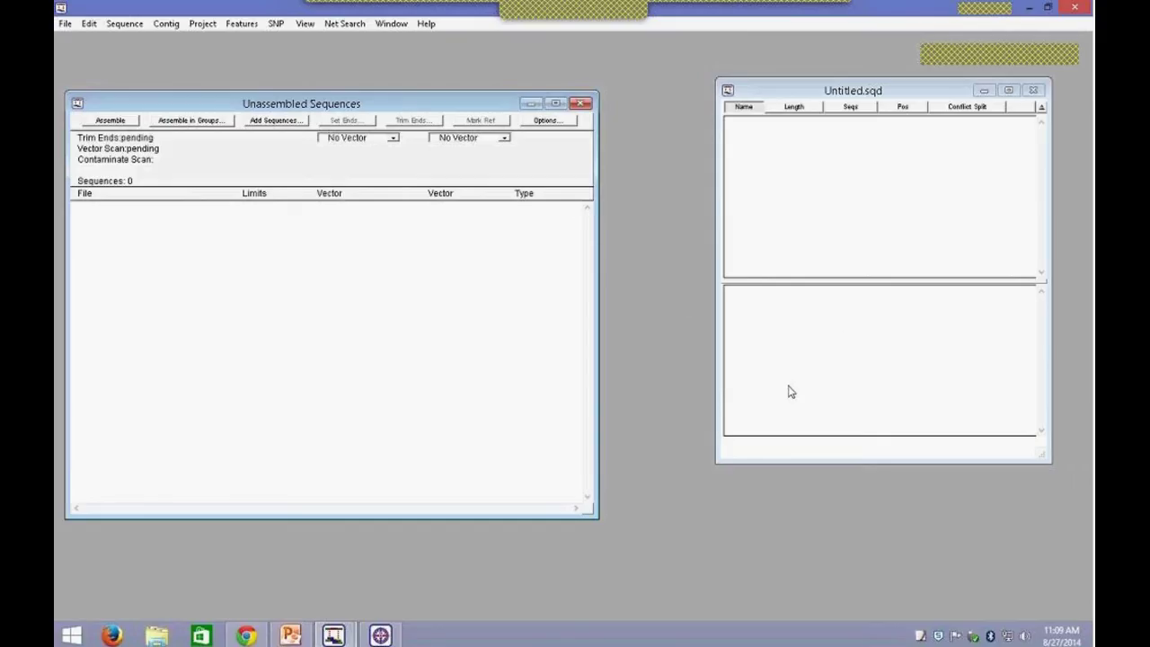
Step: Switch to Chrome to read the Neonatal Meningitis E. coli page and the Escherichia coli UTI89 GenBank record, and minimize the browser
left_click(1028, 7)
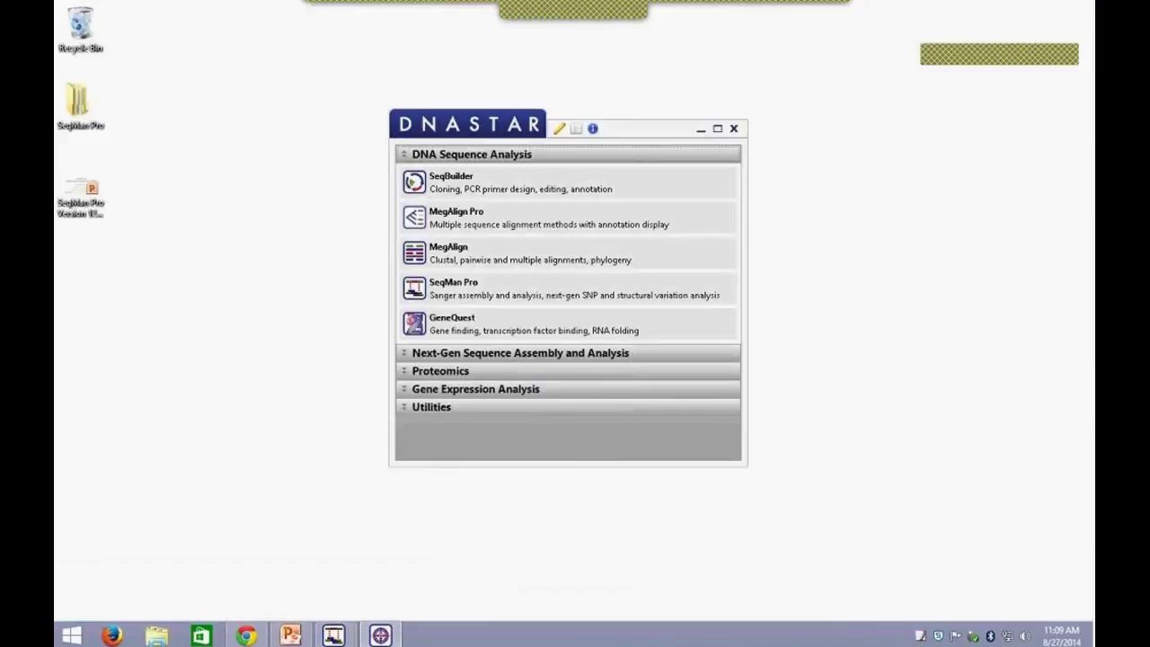
left_click(246, 636)
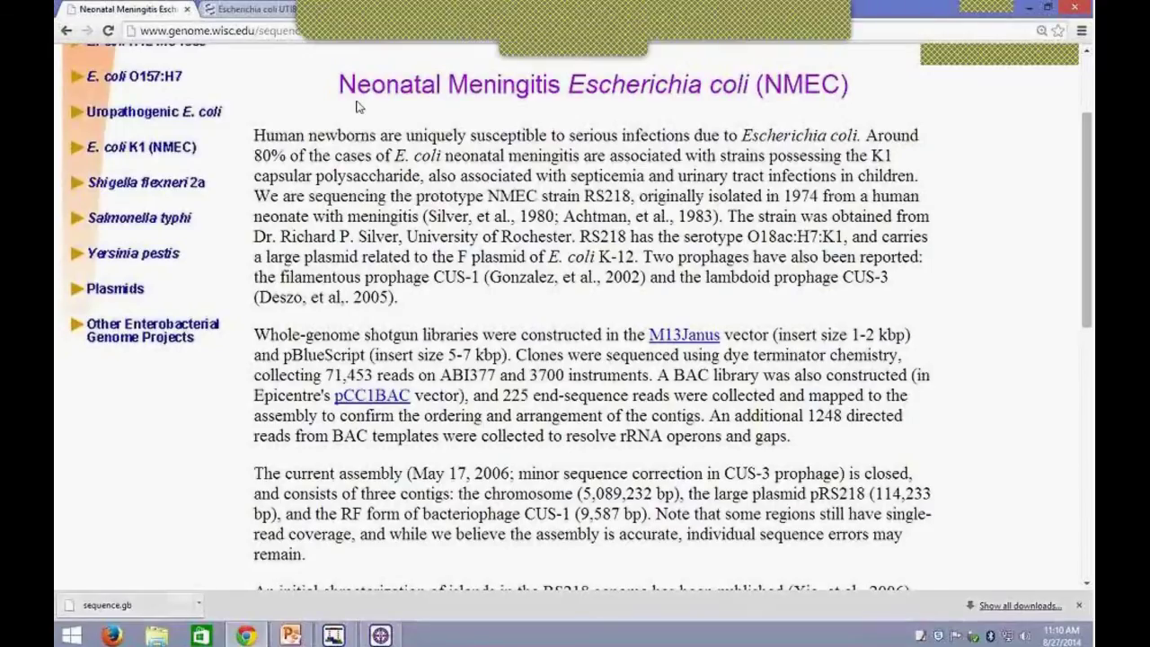
left_click(262, 11)
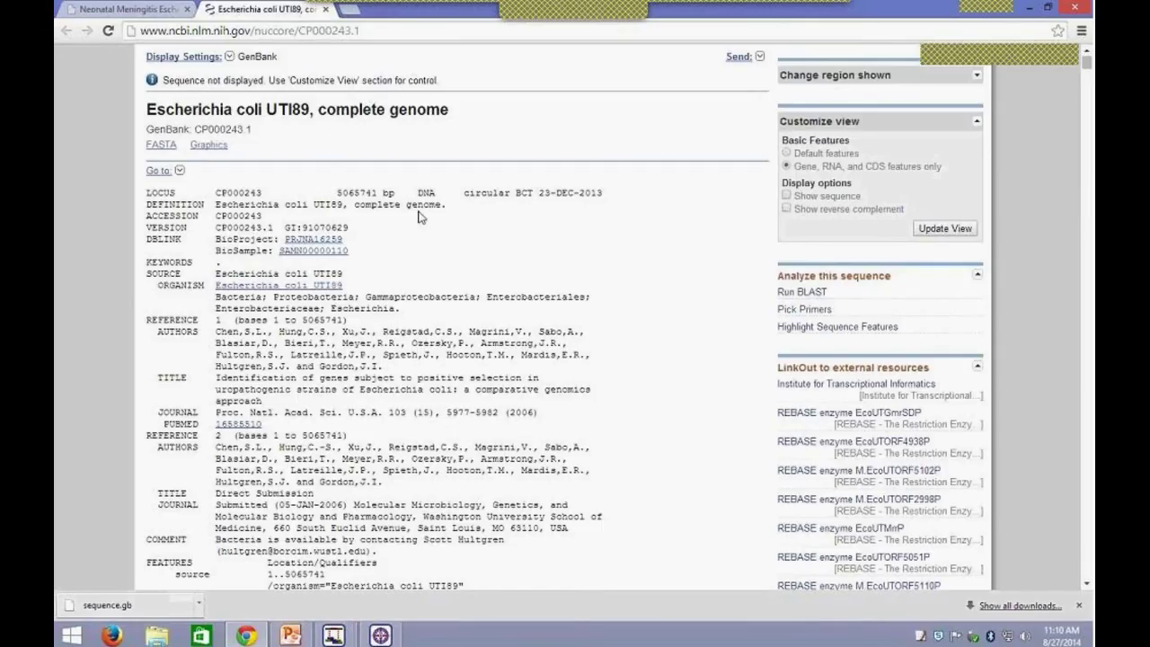
left_click(1029, 11)
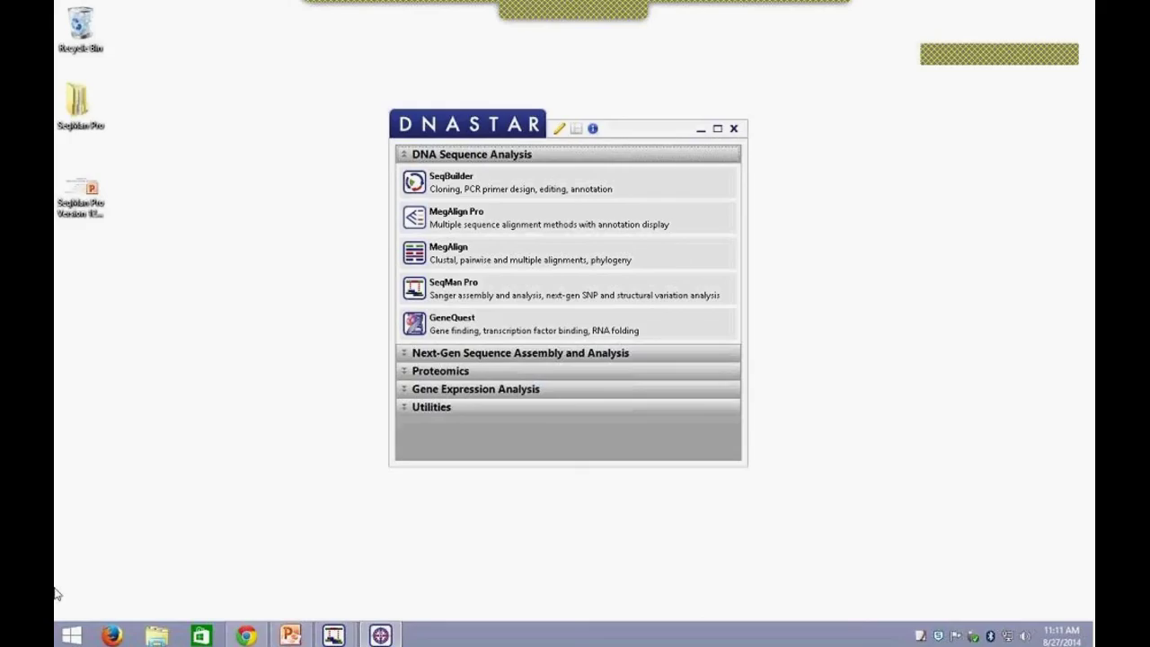
Step: Switch to the untitled SeqMan Pro project, view the Enter Sequences dialog for adding sequence files, and close it without adding any
mouse_move(334, 635)
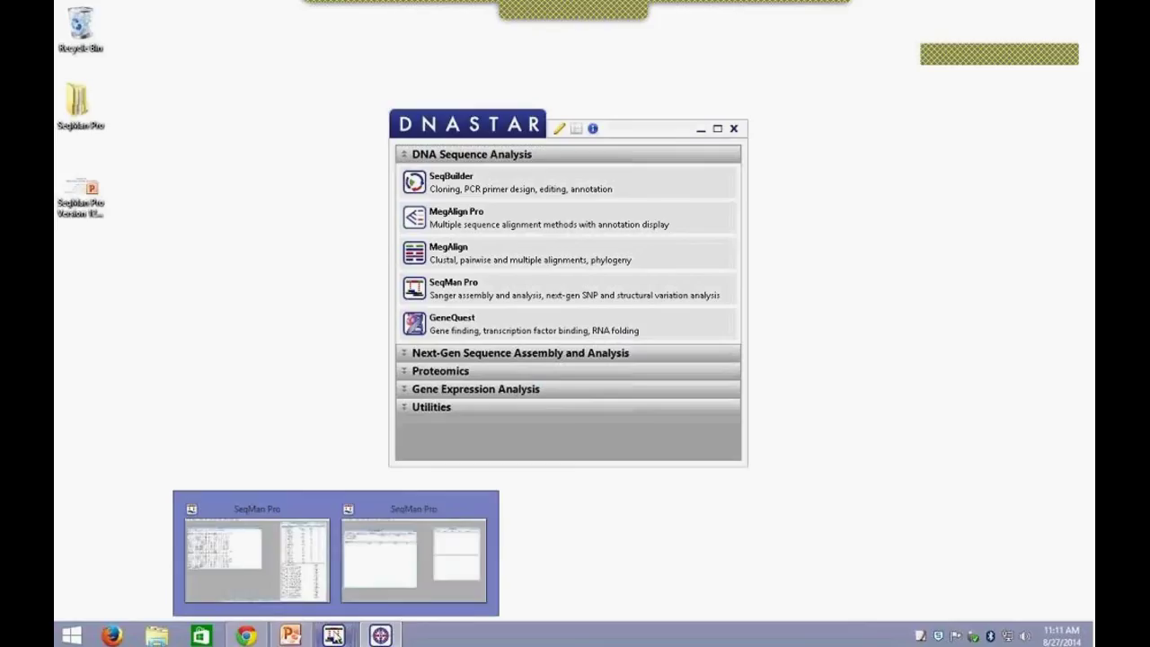
left_click(386, 568)
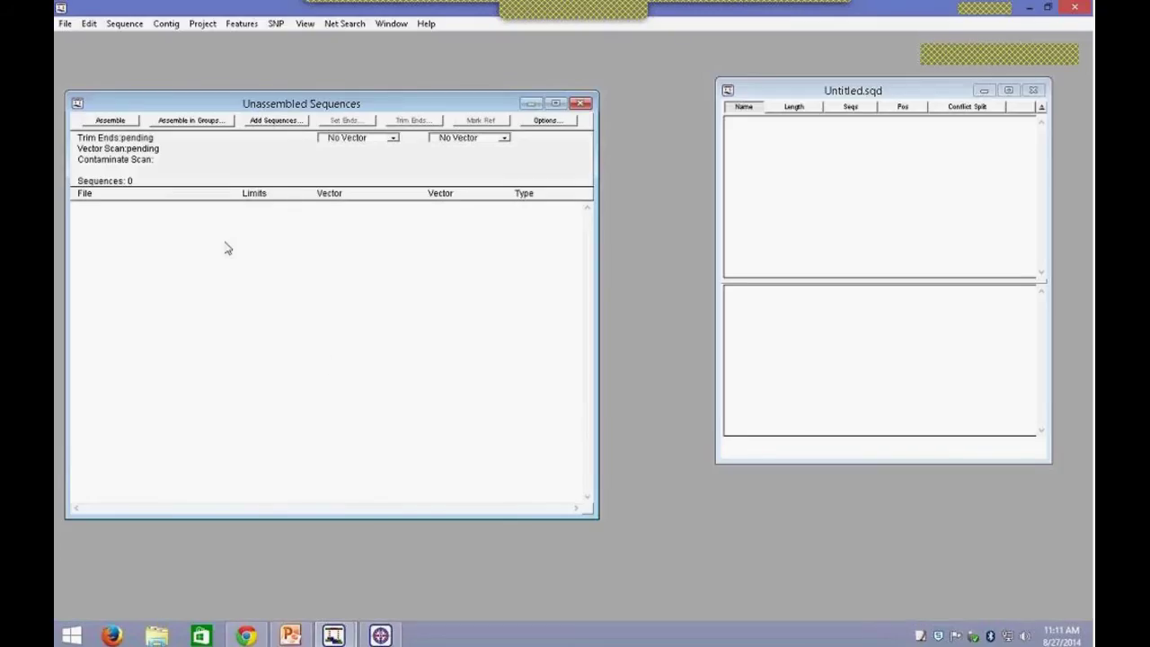
left_click(66, 25)
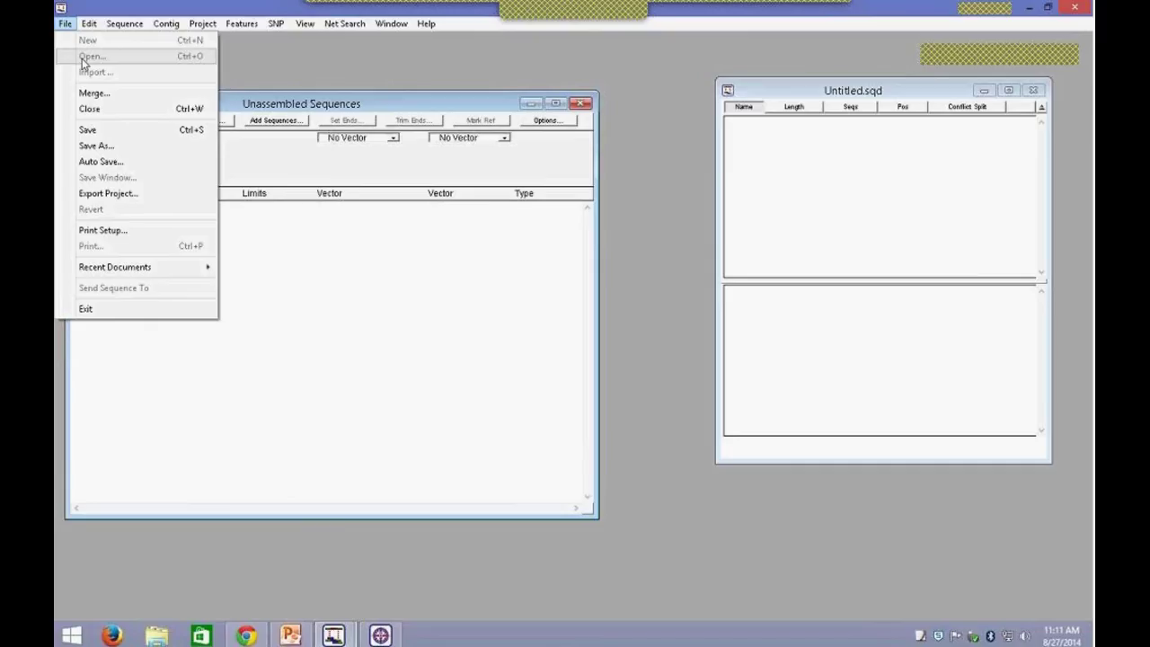
mouse_move(79, 27)
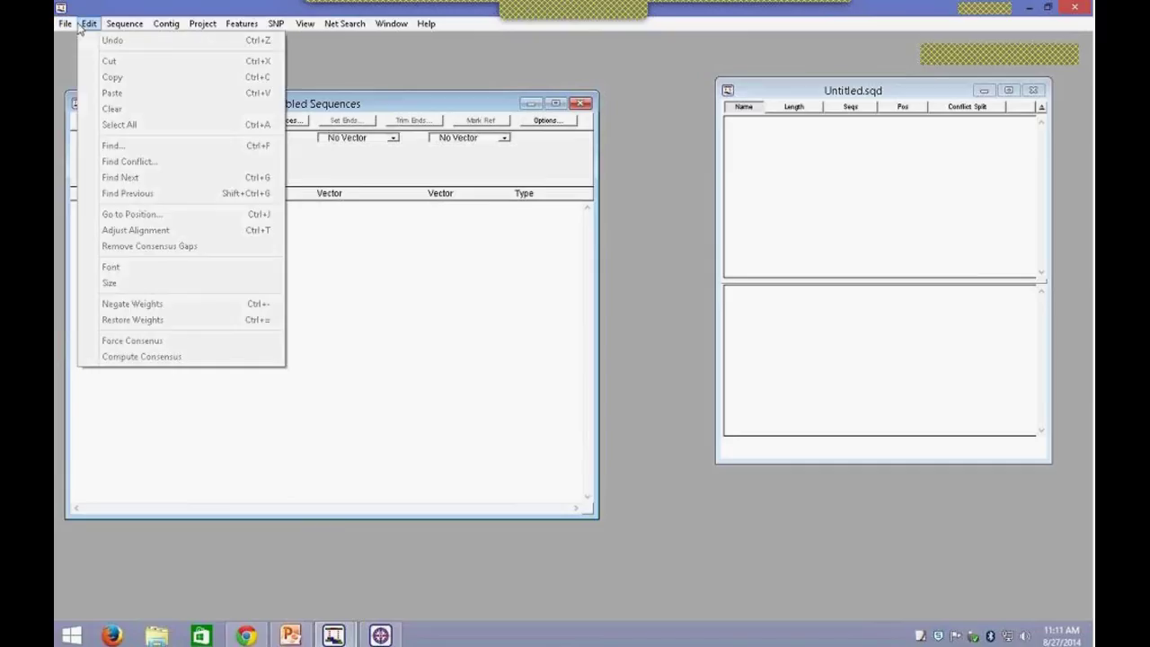
mouse_move(115, 27)
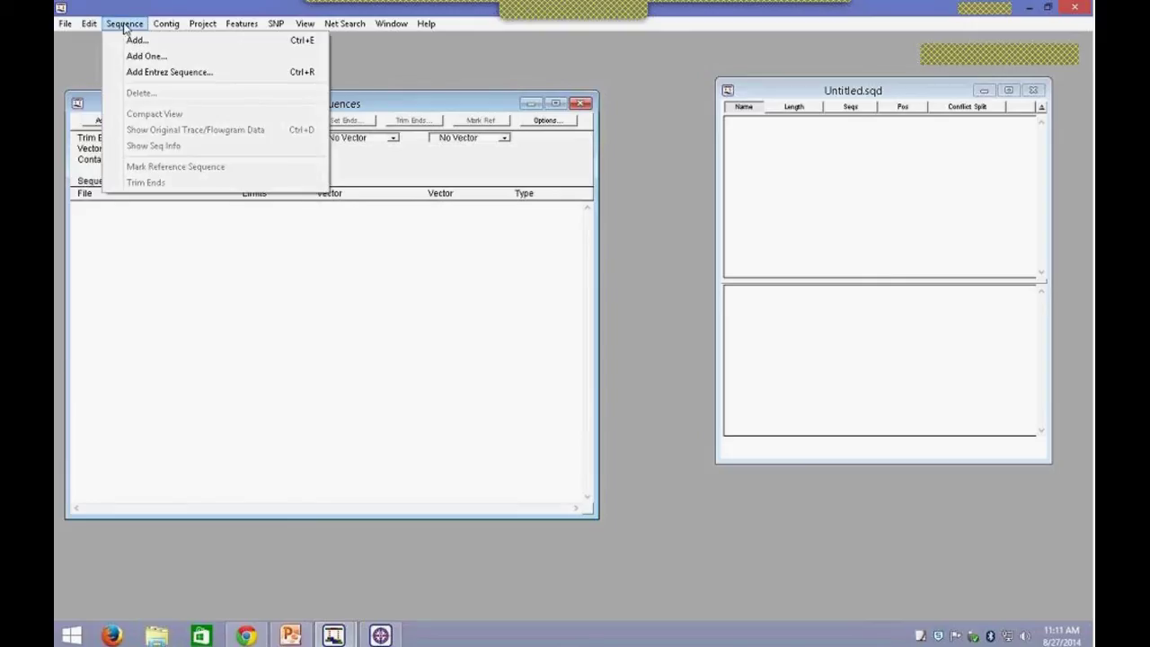
left_click(136, 41)
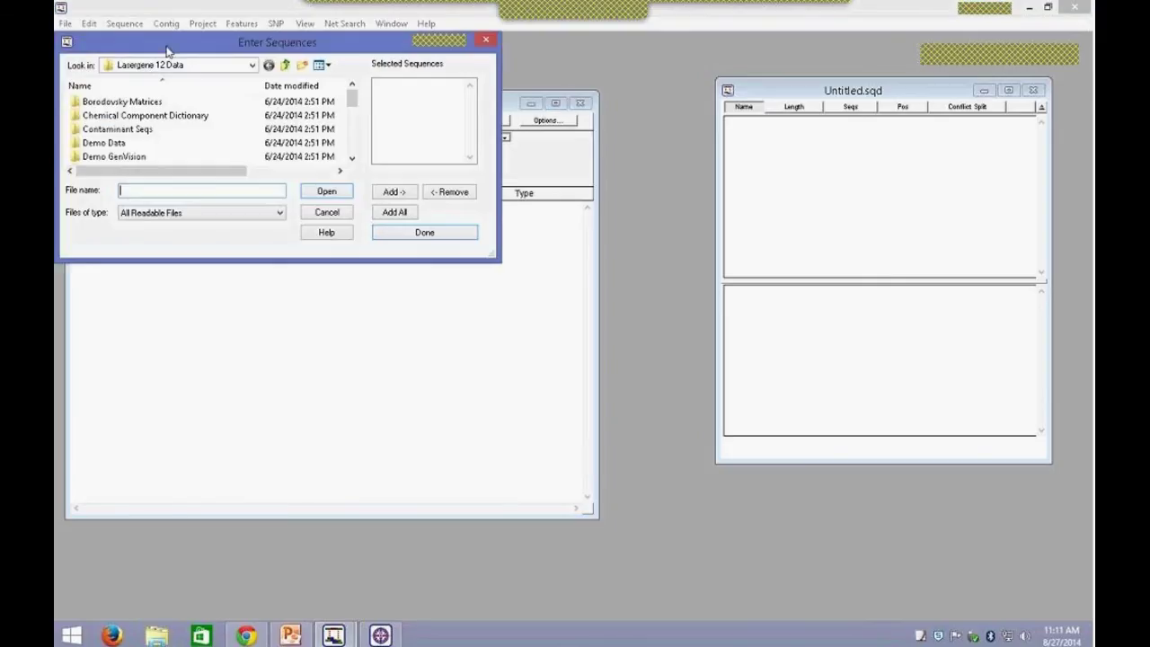
left_click_drag(166, 52, 177, 60)
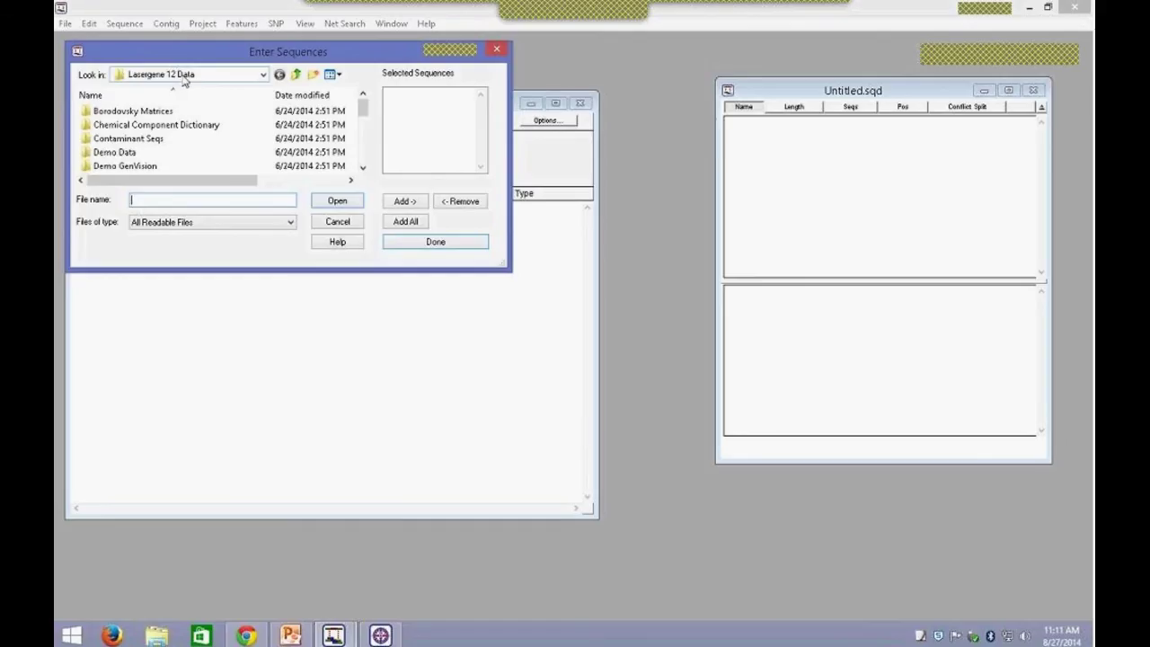
left_click(184, 79)
left_click(184, 79)
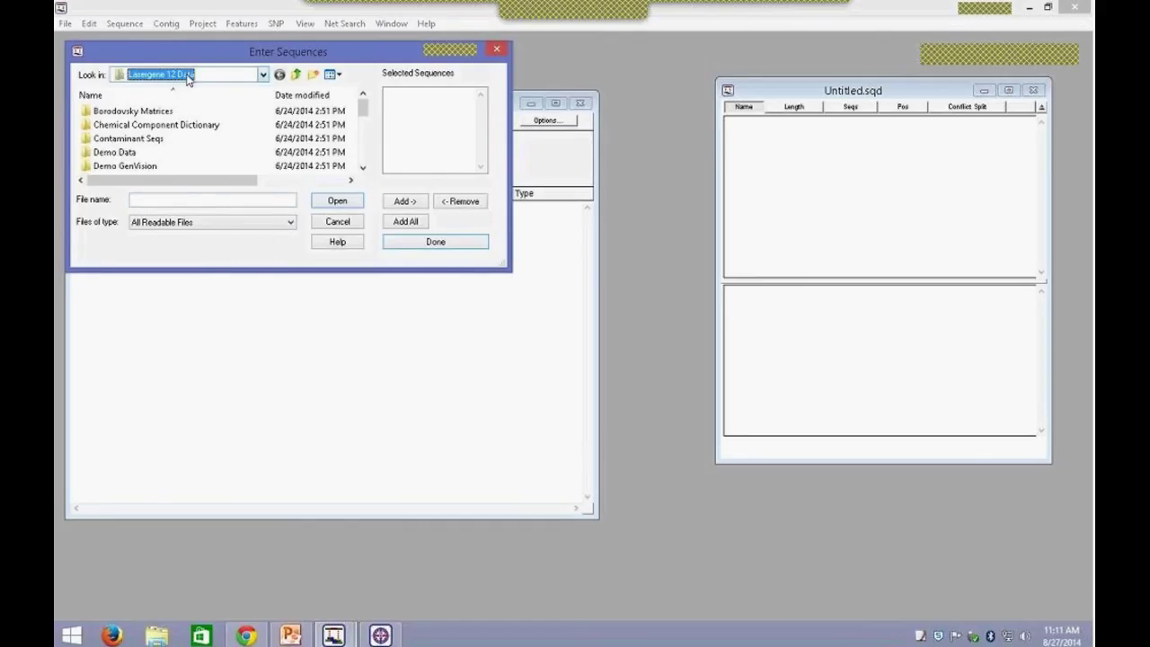
left_click(435, 243)
Step: View the Add Entrez Sequence dialog and its database choices for opening a sequence by ID or locus name, and cancel it
left_click(135, 25)
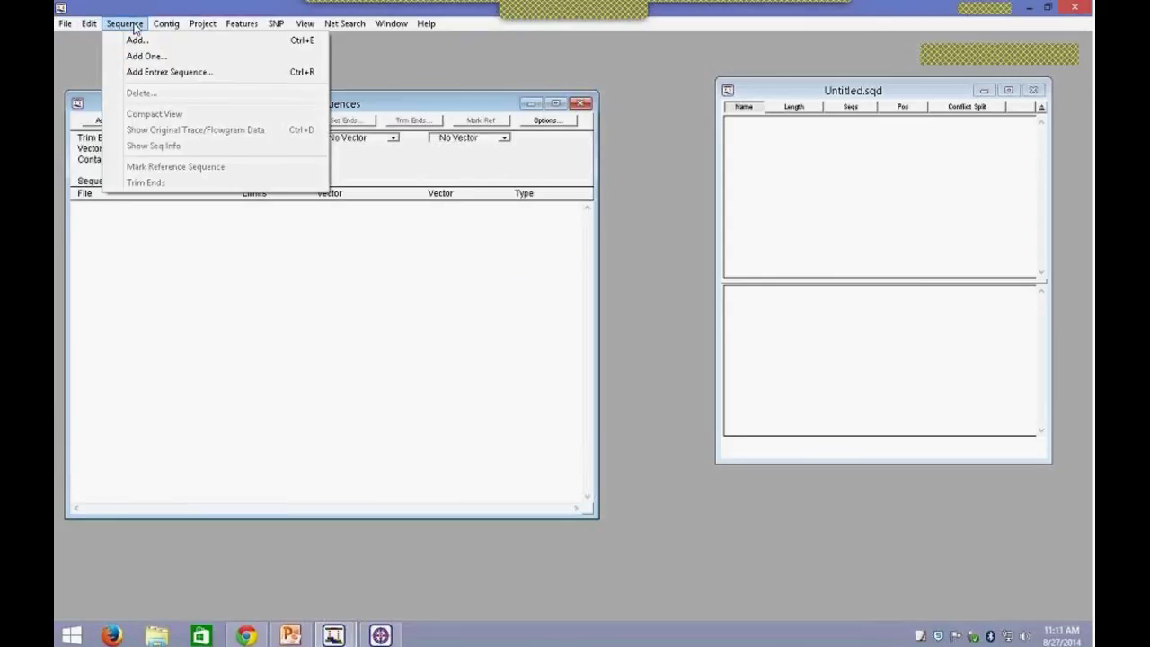
left_click(147, 77)
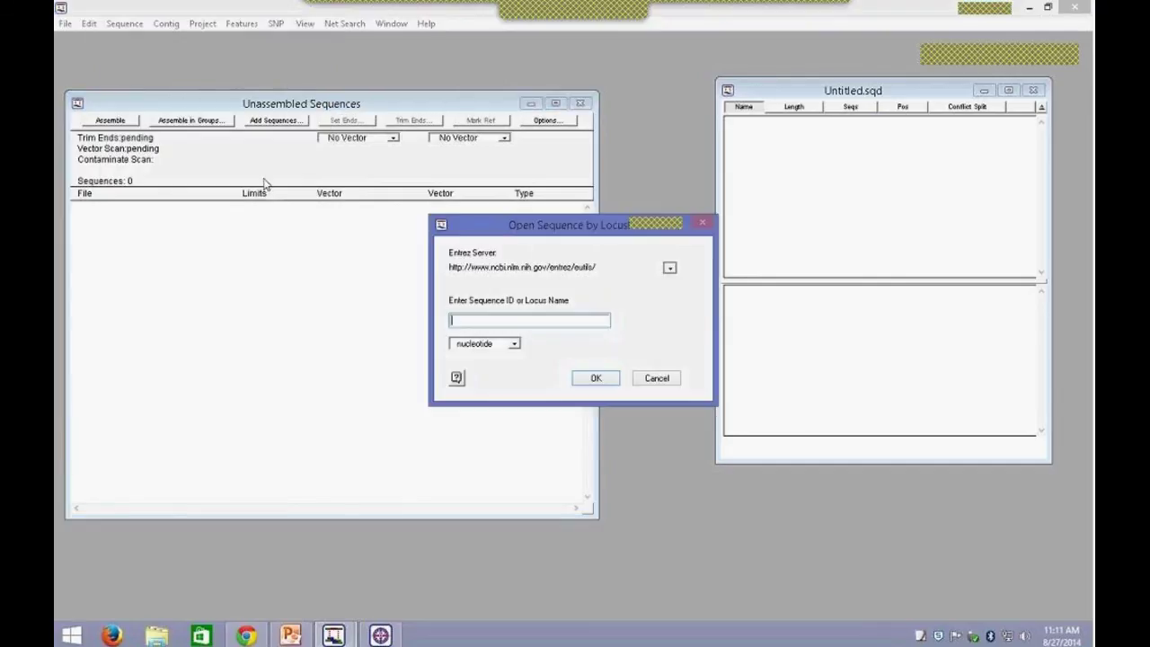
left_click(513, 344)
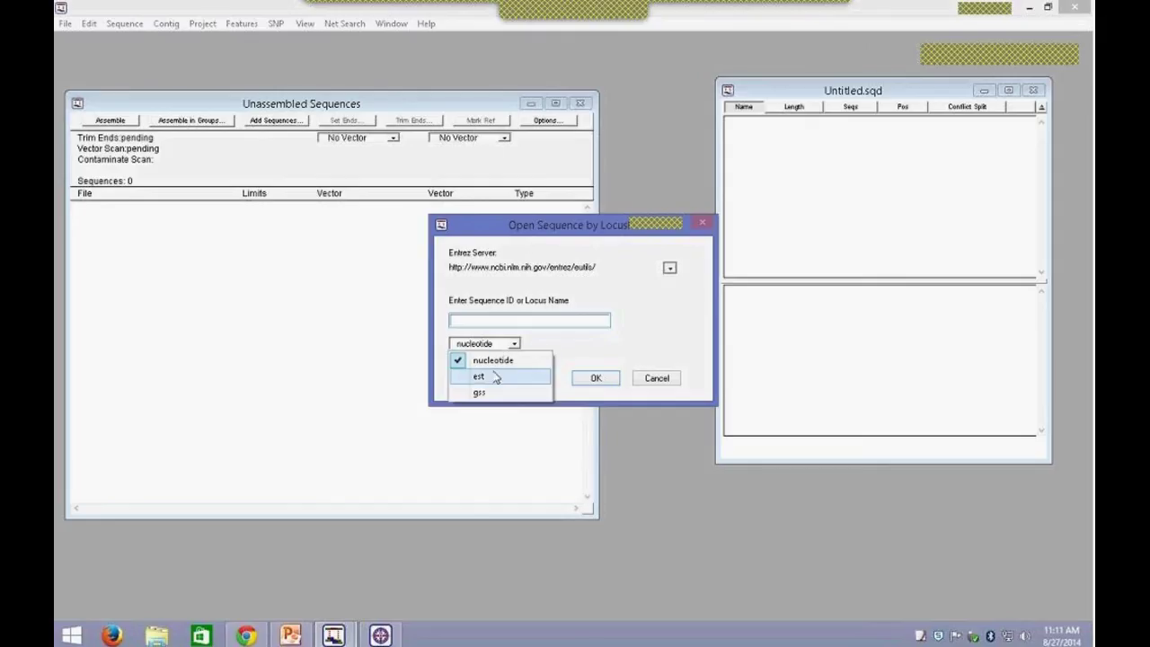
left_click(545, 312)
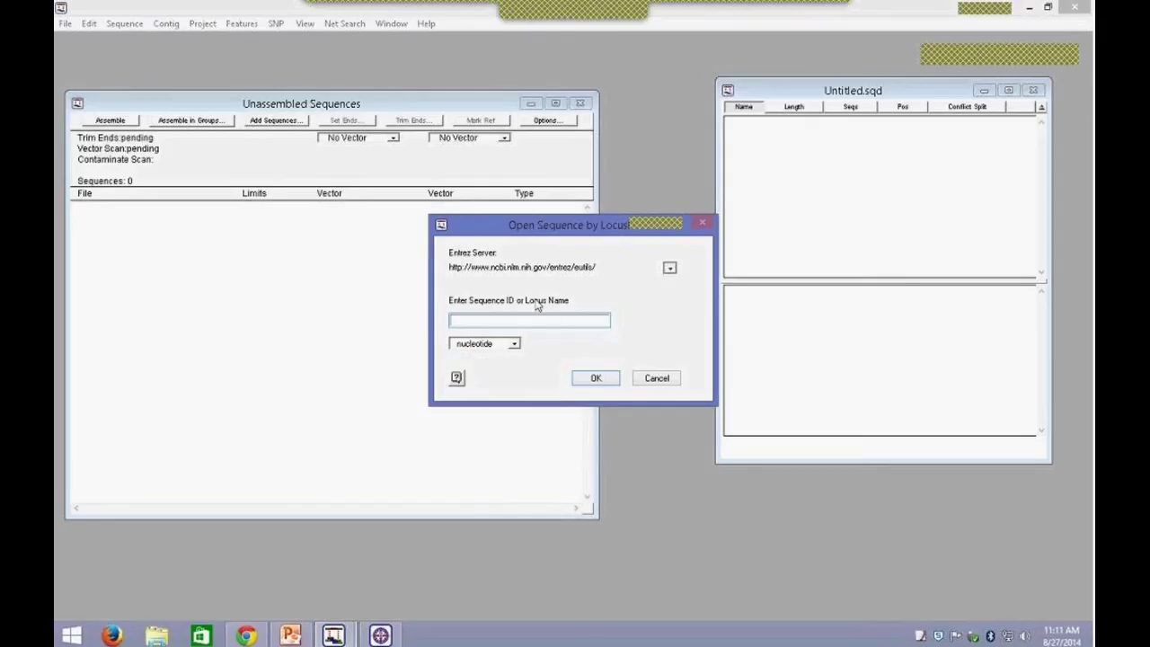
left_click(657, 378)
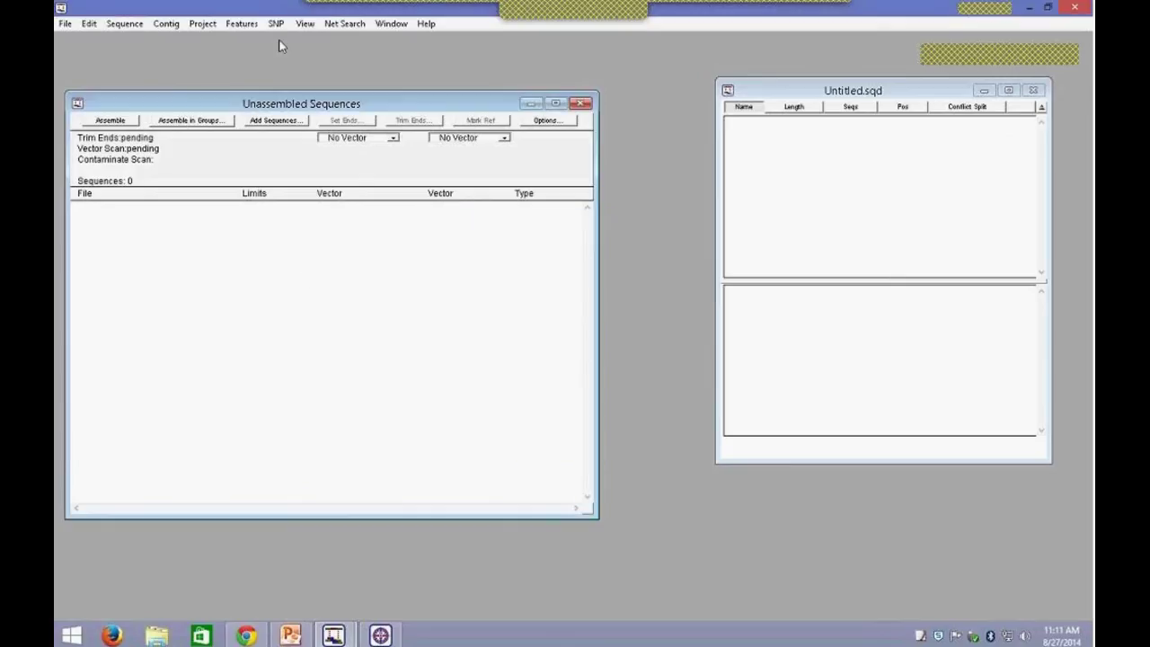
Step: Open a new Entrez text search, examine its database choices and searchable fields, and move the query window clear of the screen's edge
left_click(336, 27)
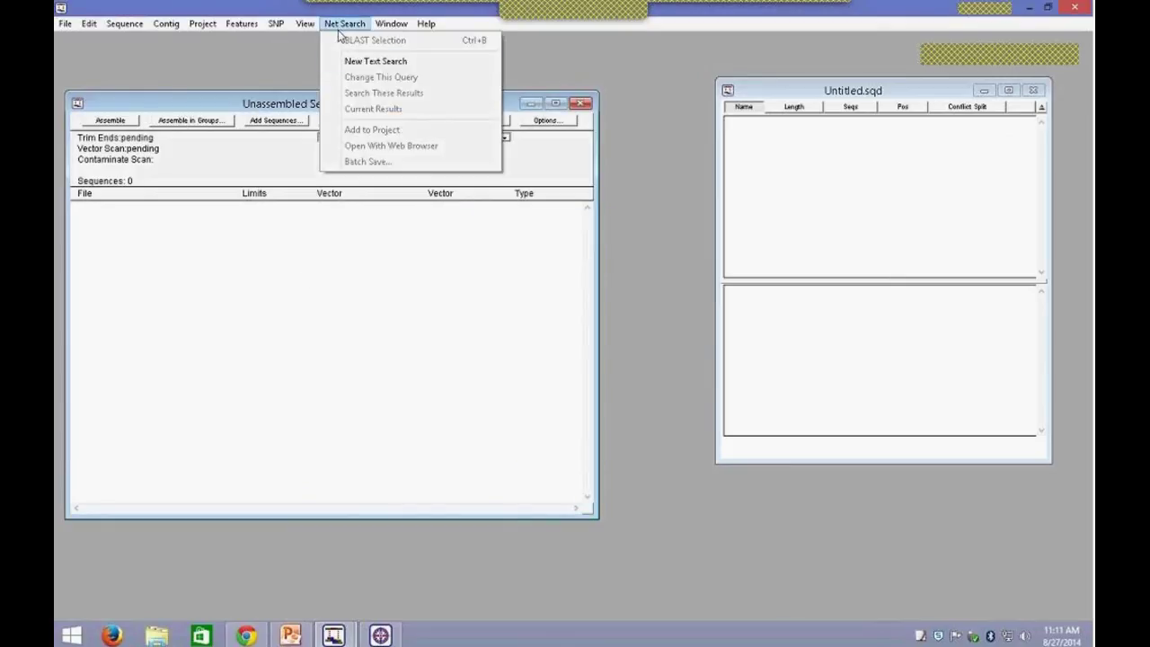
left_click(352, 63)
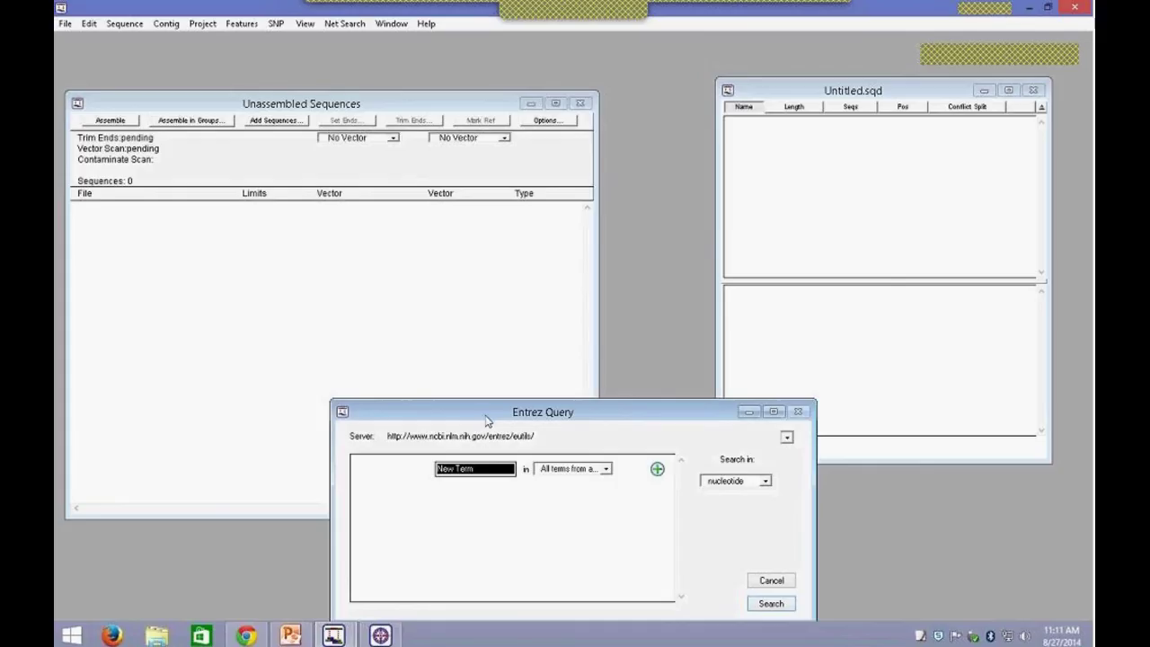
left_click(749, 483)
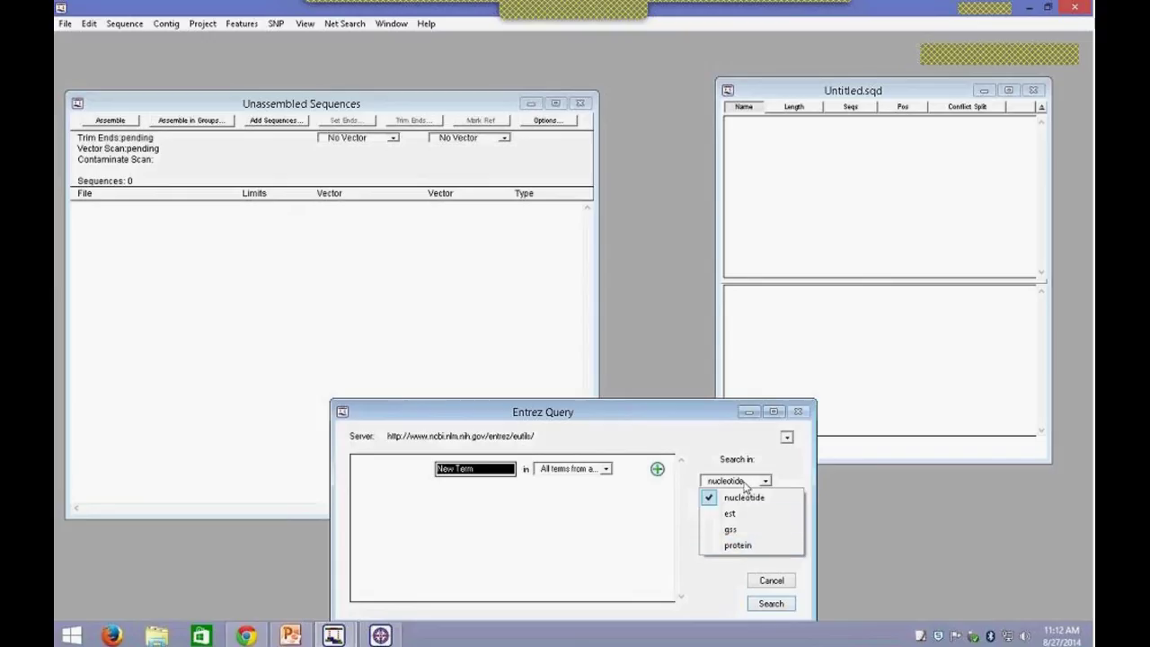
left_click(607, 471)
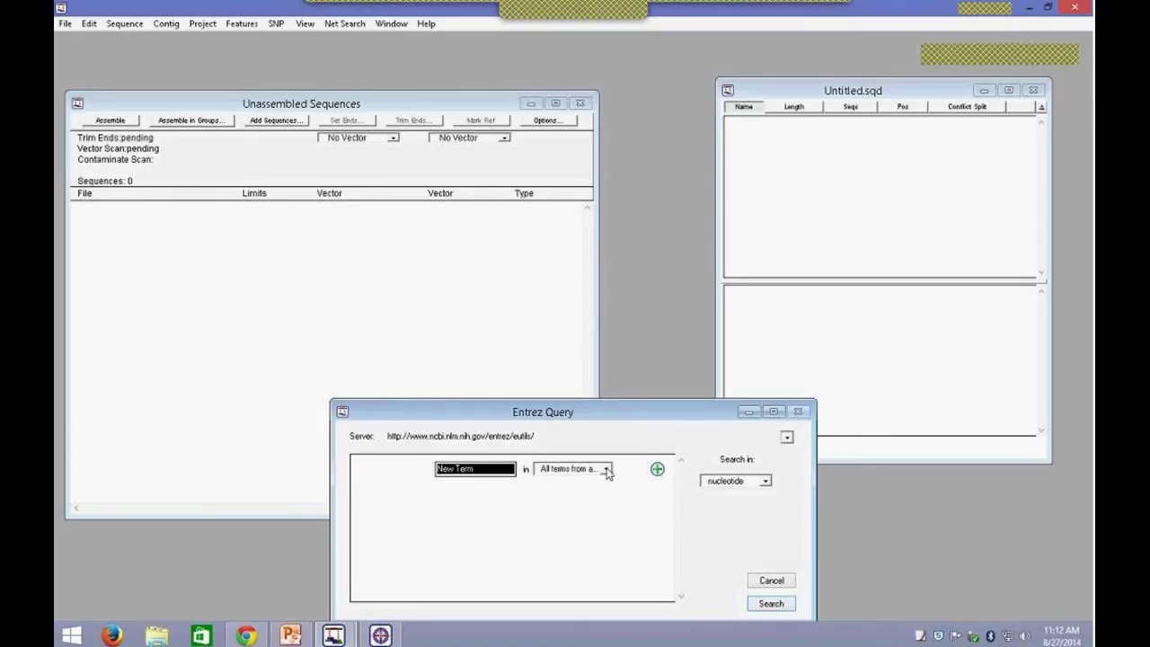
left_click(607, 471)
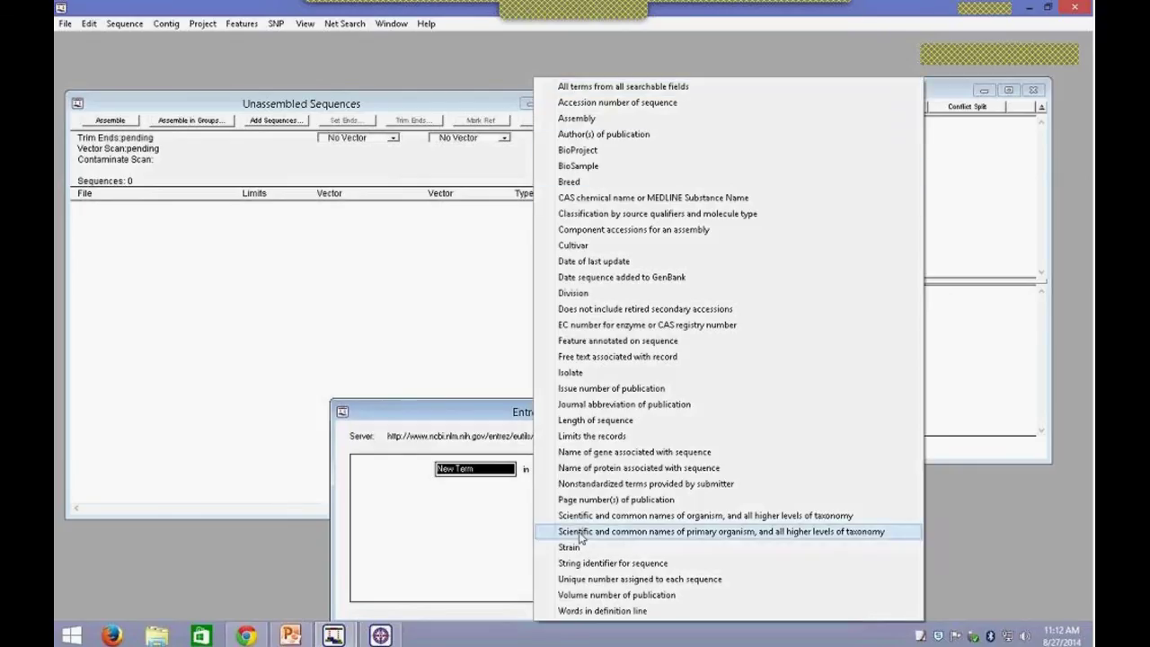
left_click(471, 412)
left_click_drag(472, 412, 385, 243)
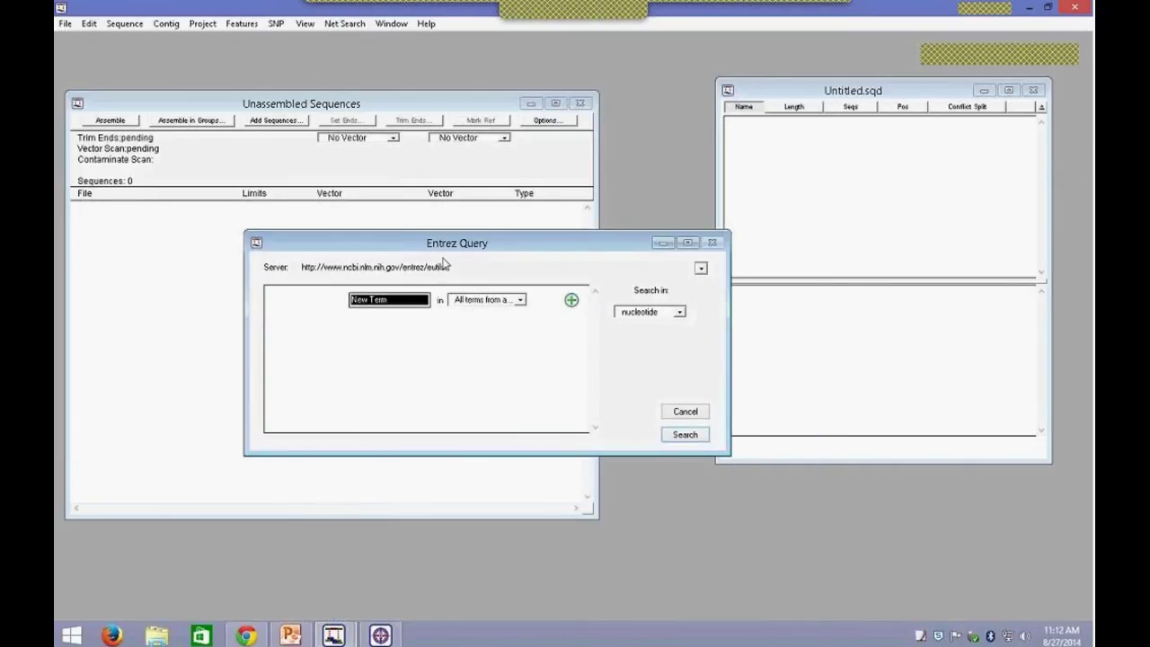
Step: Add a second search term row to the Entrez query, review the logical operators for combining terms, and cancel the query
left_click(571, 302)
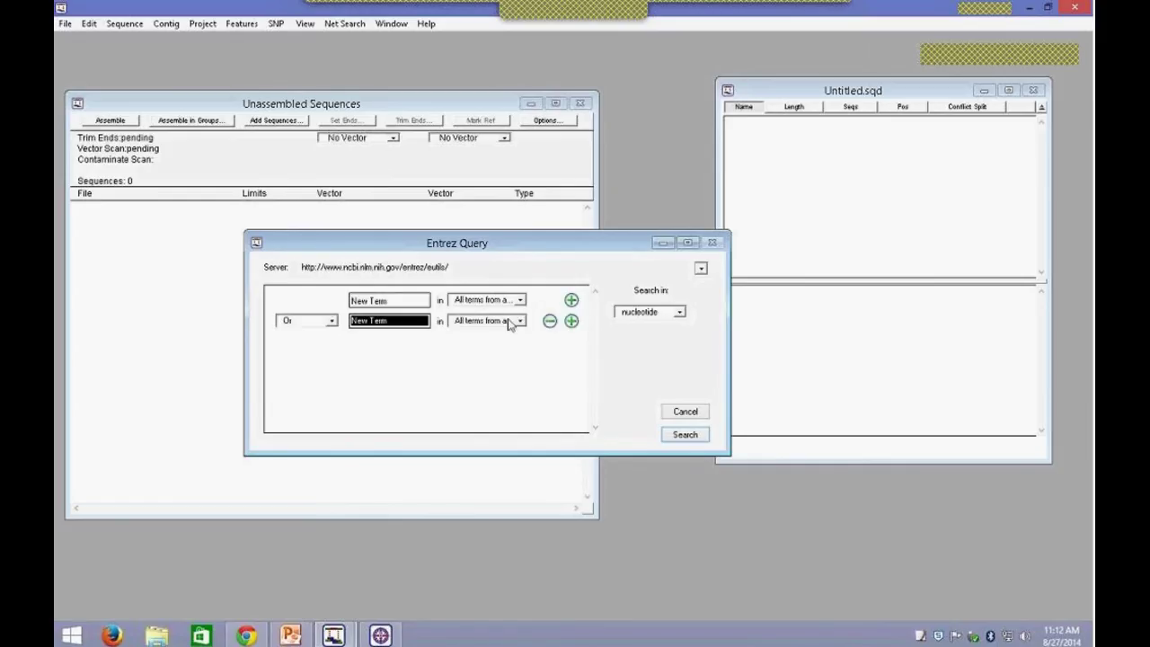
left_click(510, 322)
left_click(386, 361)
left_click(330, 321)
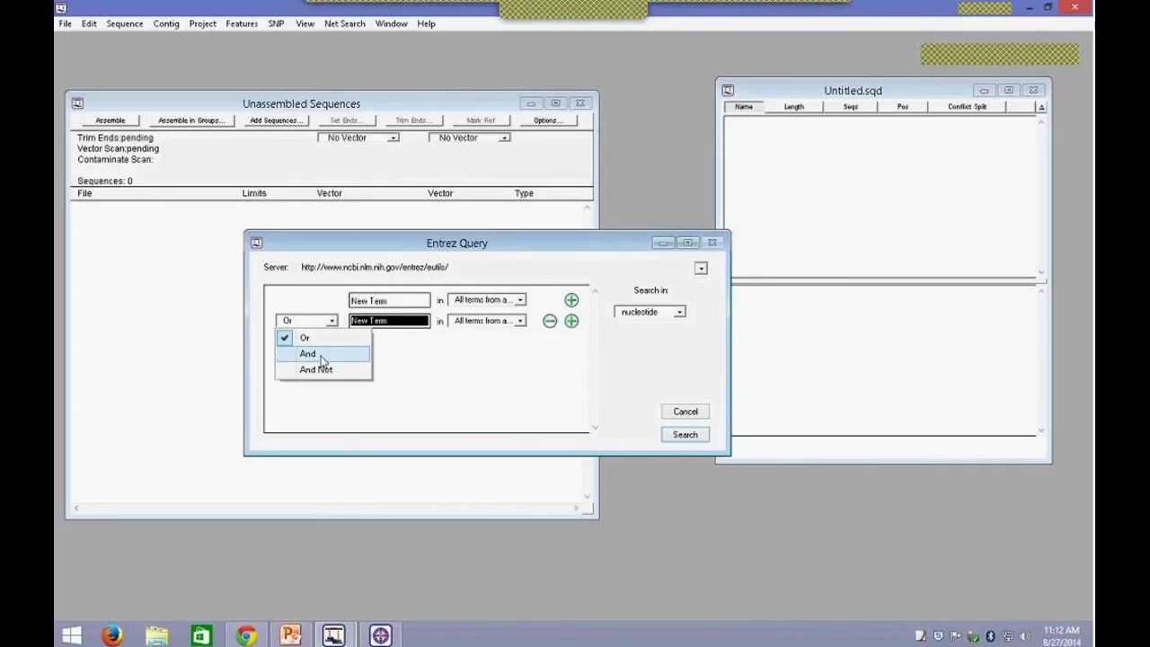
left_click(440, 357)
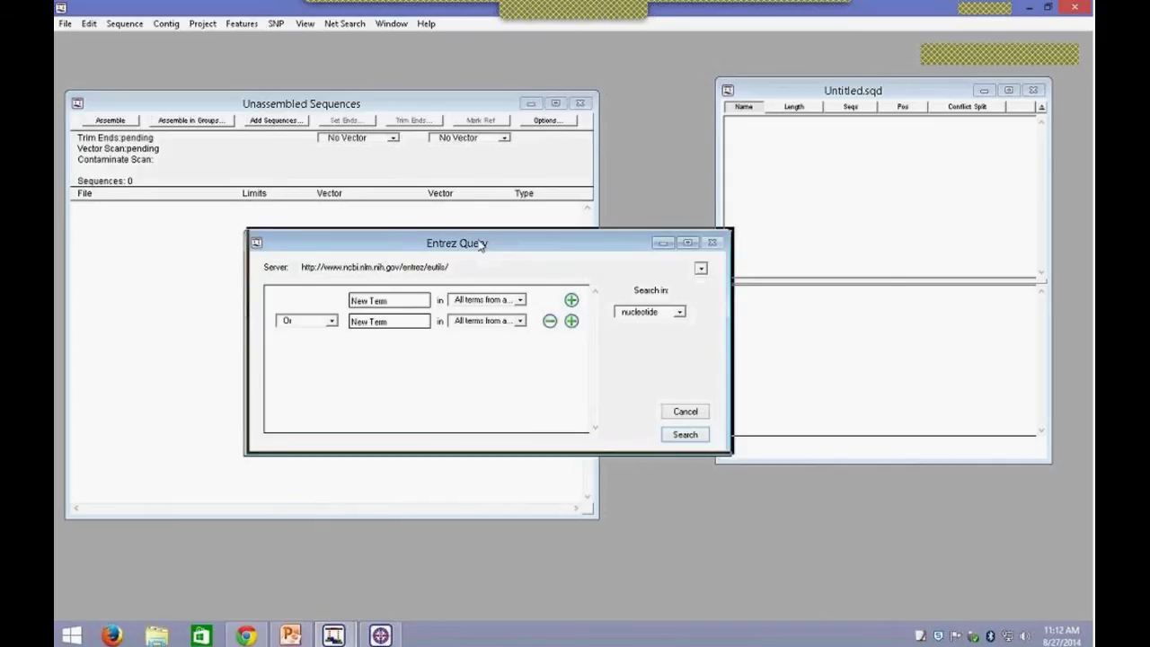
left_click_drag(479, 244, 482, 231)
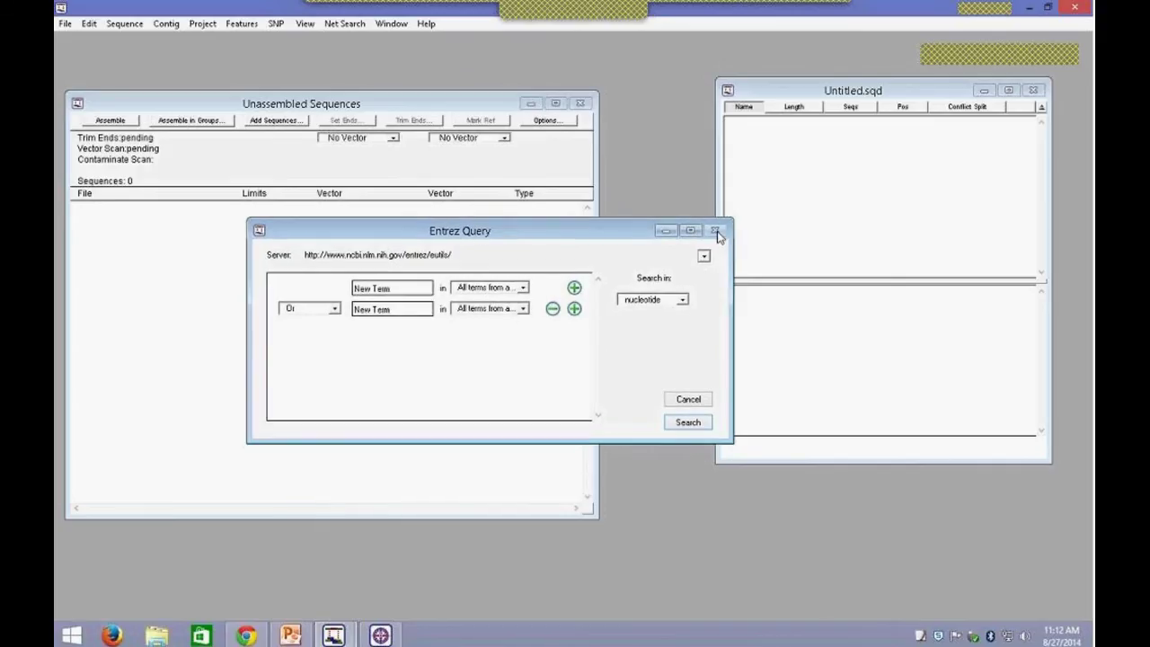
left_click(690, 402)
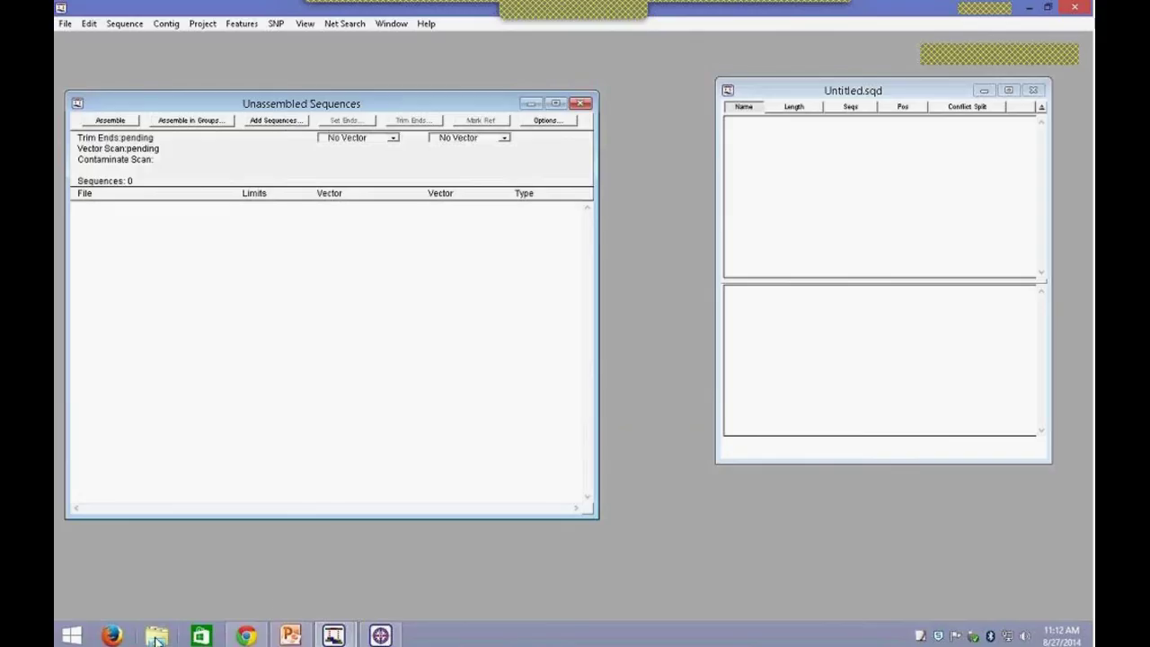
Step: In File Explorer, open the desktop folder SeqMan Pro > Reference Guided > Neonatal Meningitis Ecoli and place its window beside the Unassembled Sequences window
left_click(156, 637)
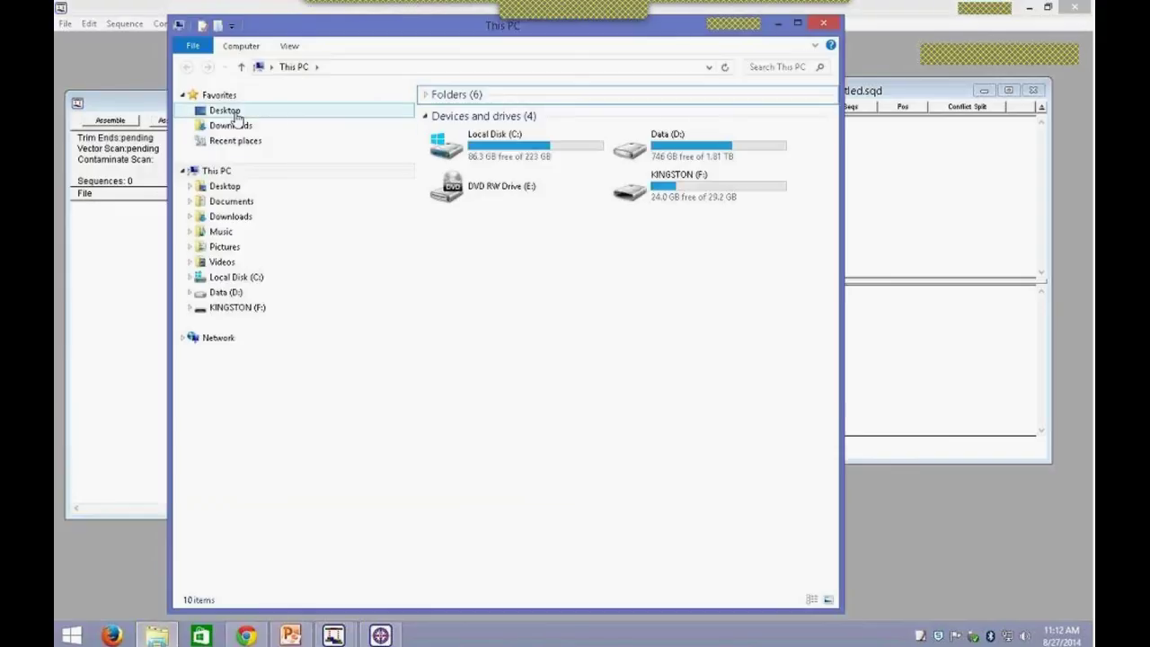
left_click(223, 111)
double_click(489, 224)
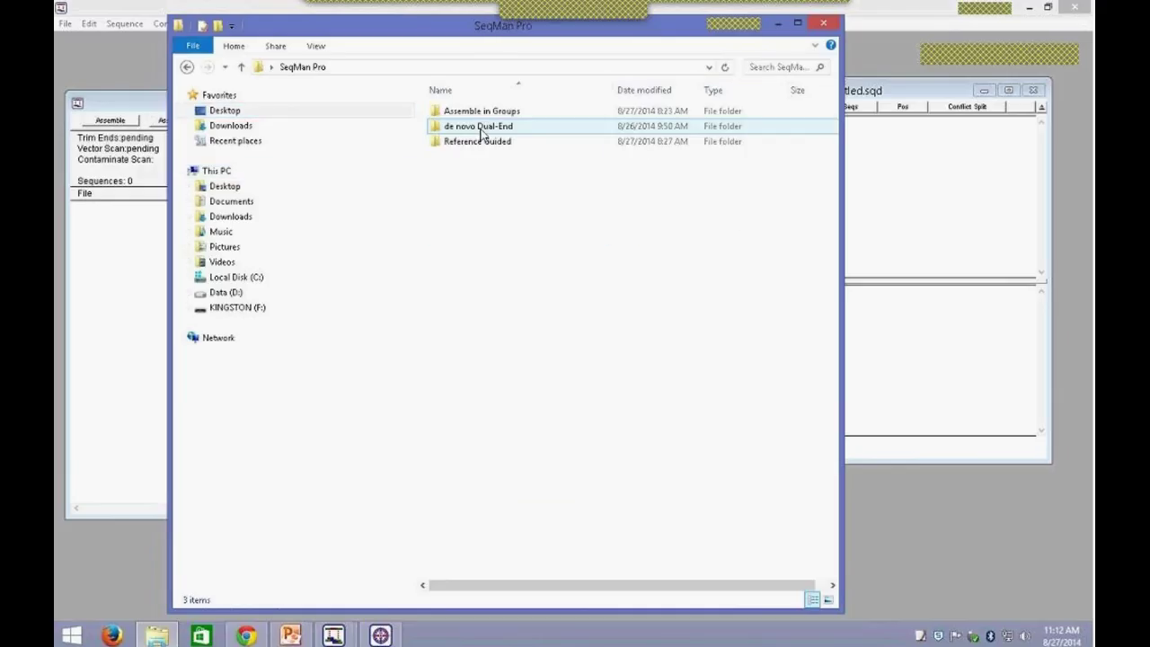
double_click(487, 142)
double_click(485, 112)
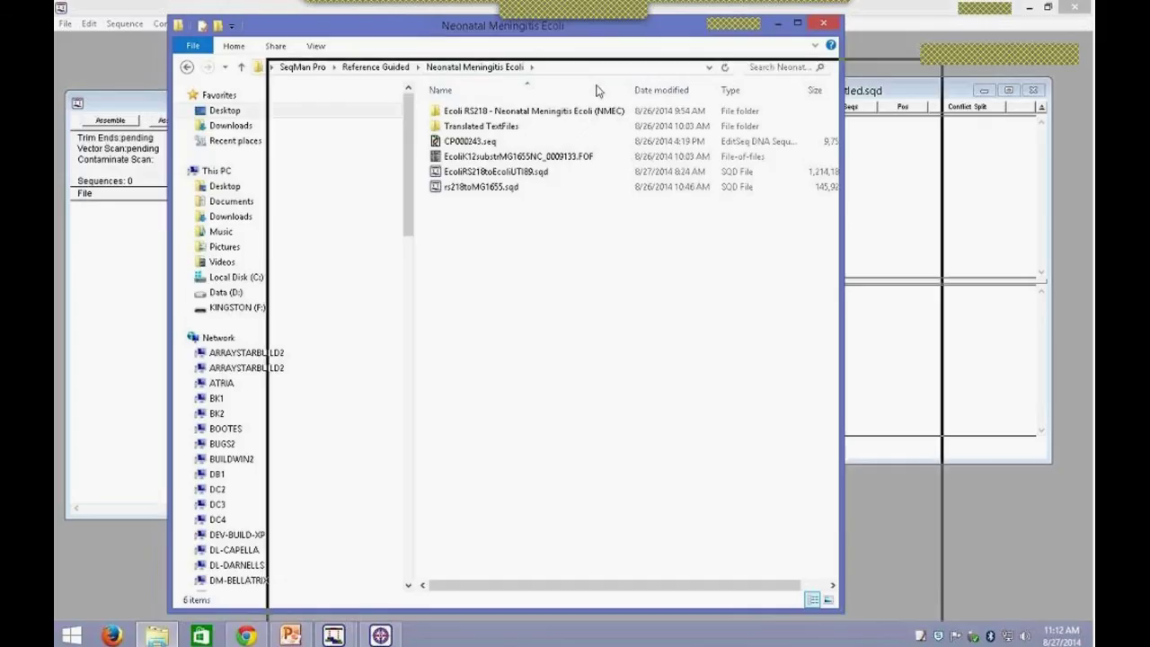
left_click_drag(289, 262, 214, 294)
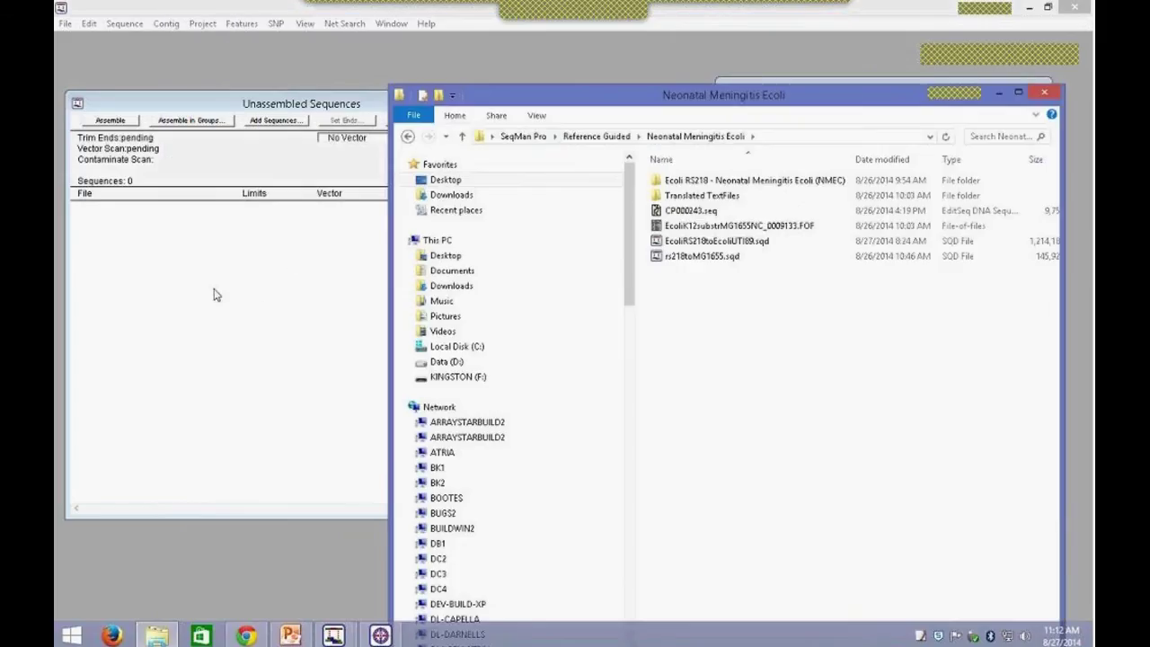
Step: Add the Ecoli RS218 - Neonatal Meningitis Ecoli (NMEC) folder and the CP000243.seq file to the unassembled sequences, and return to SeqMan Pro
left_click_drag(705, 180, 250, 300)
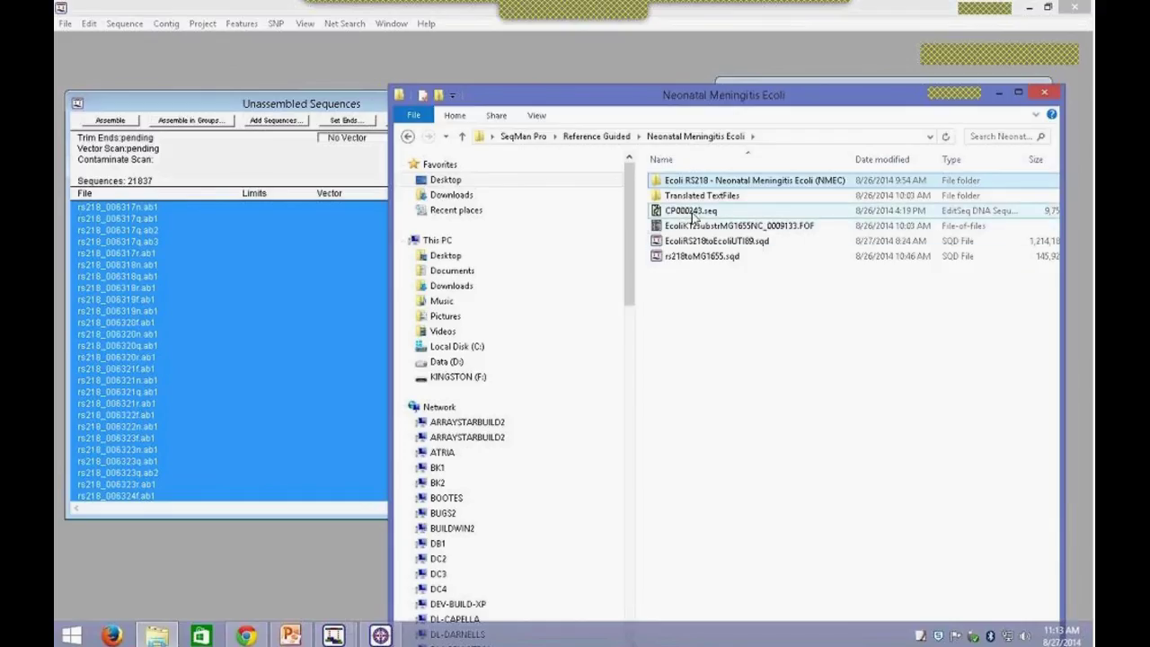
left_click_drag(685, 212, 155, 205)
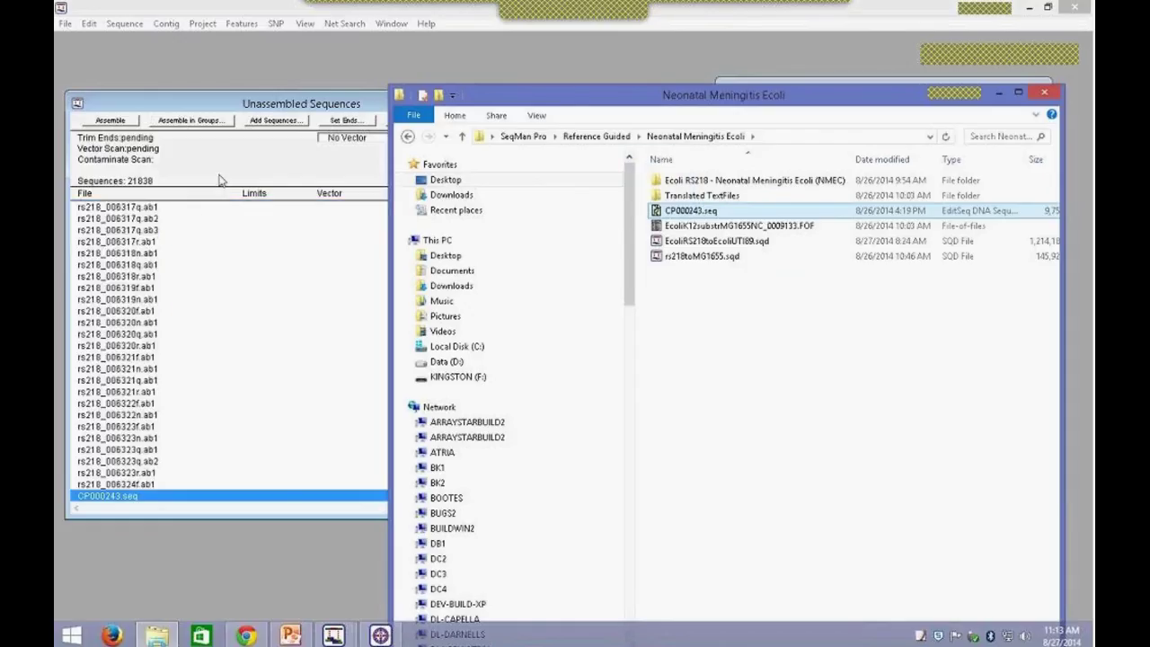
left_click(327, 108)
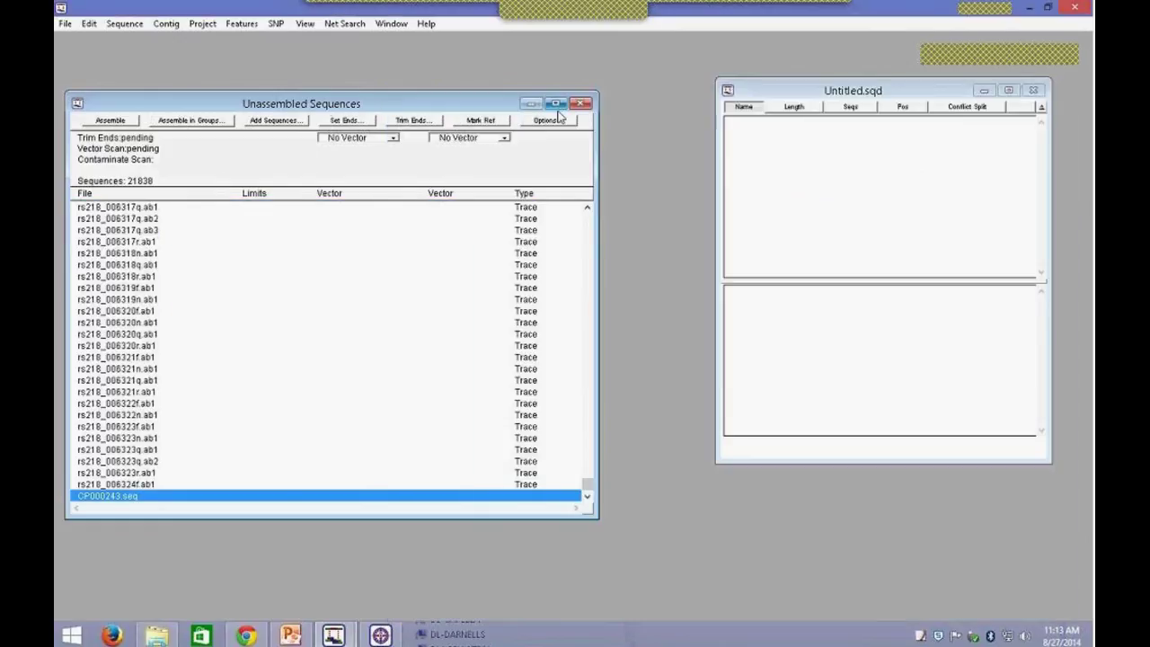
Step: Open the trace of rs218-16Si_001226f.ab1 from the start of the sequence list and enlarge its window to examine the peaks
left_click_drag(587, 483, 580, 221)
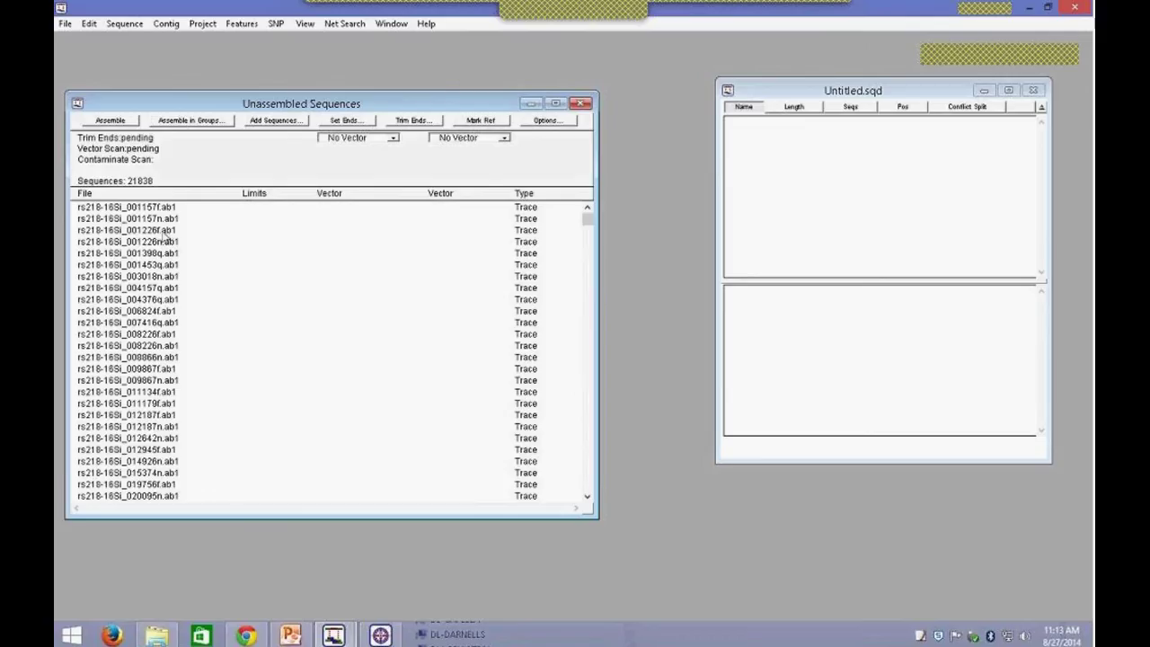
left_click(160, 230)
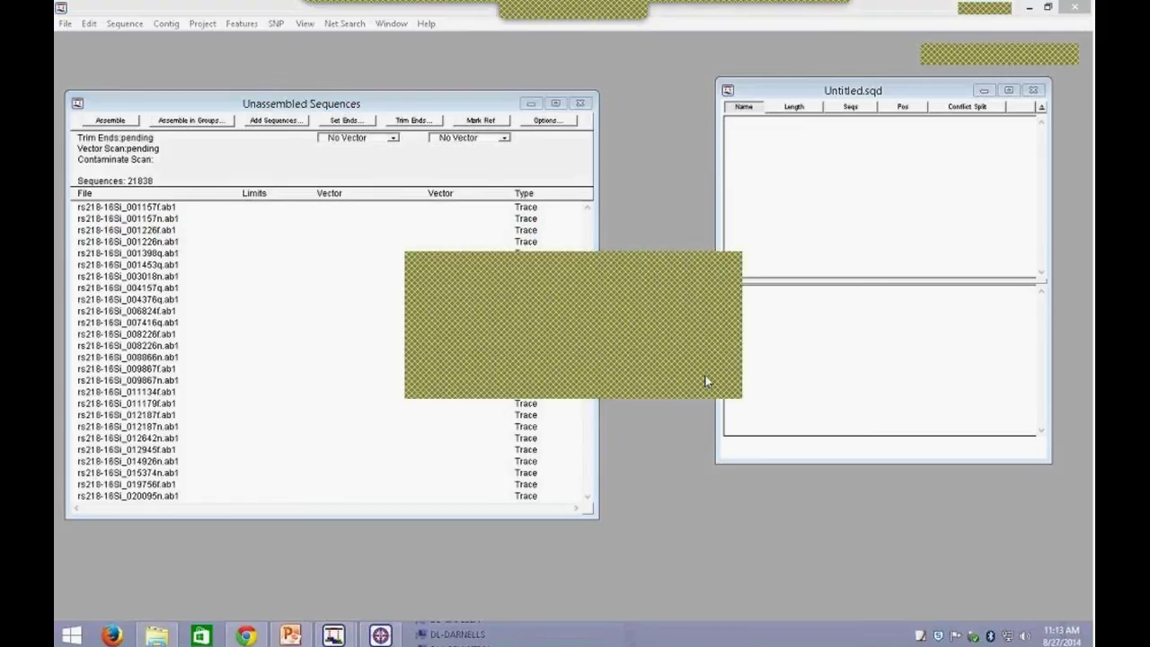
double_click(153, 232)
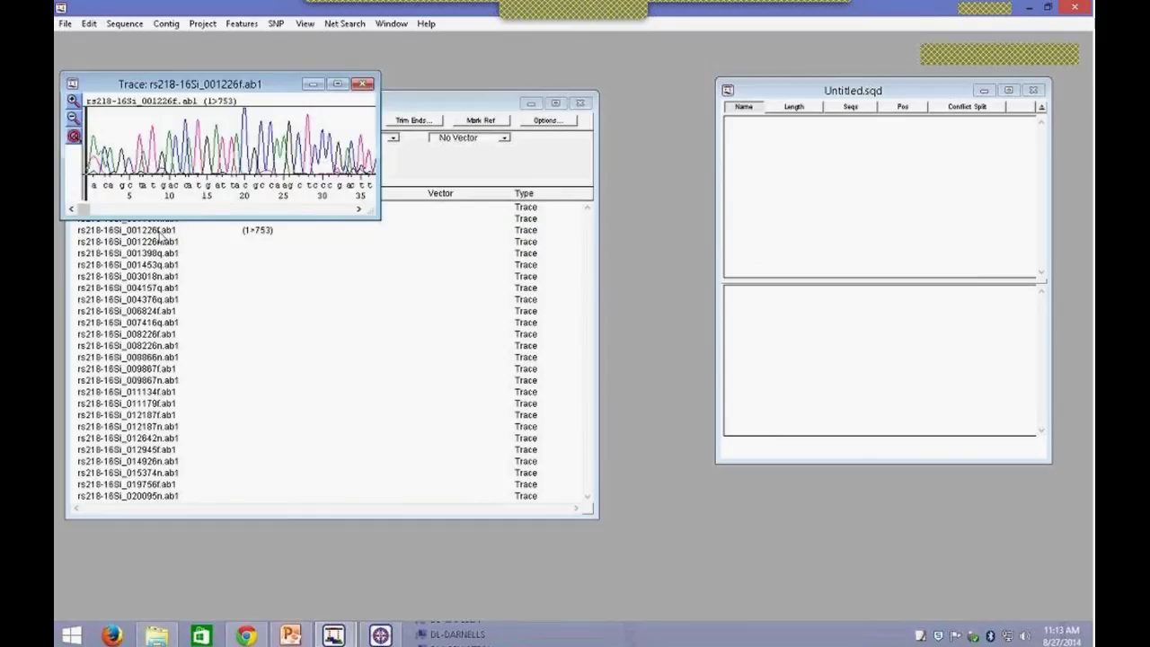
mouse_move(369, 208)
left_mouse_down()
mouse_move(659, 403)
mouse_move(830, 386)
left_mouse_up()
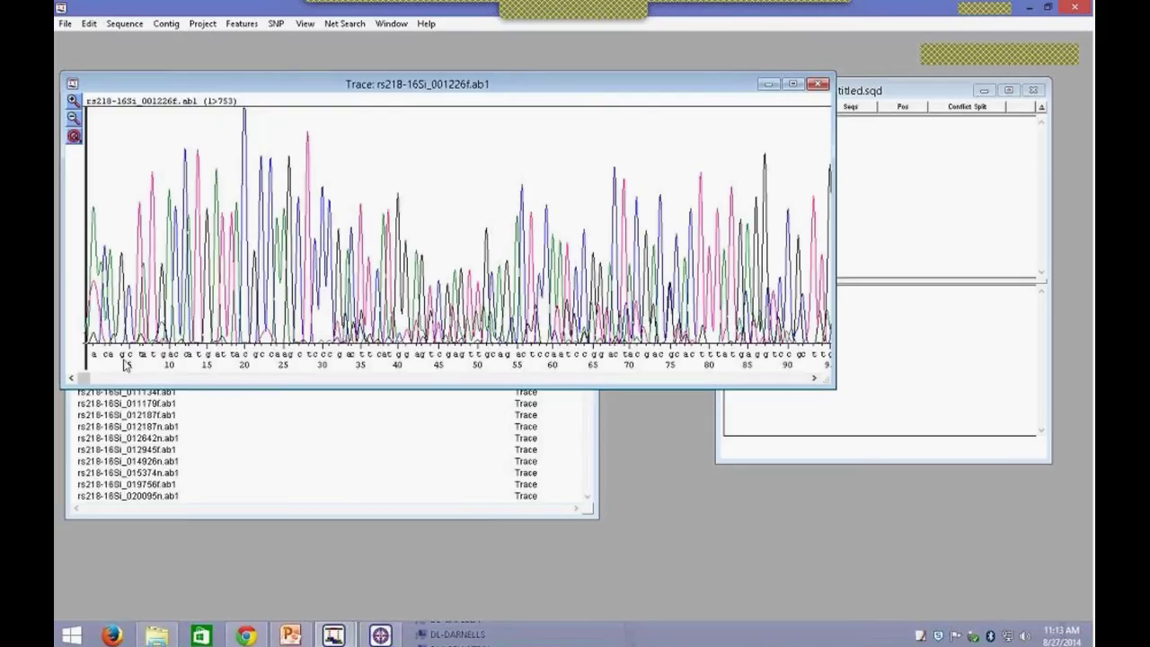
Step: Show the base quality scores in the rs218-16Si_001226f.ab1 trace, examine them against the peaks, and close the trace
left_click(76, 140)
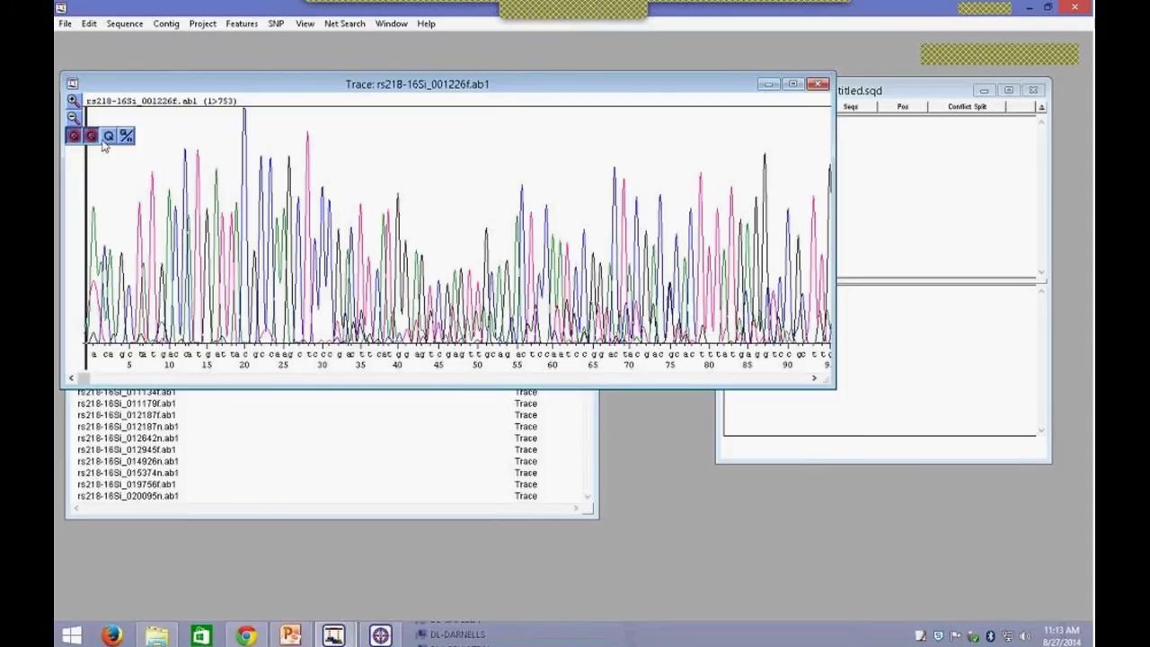
left_click(108, 136)
left_click(126, 192)
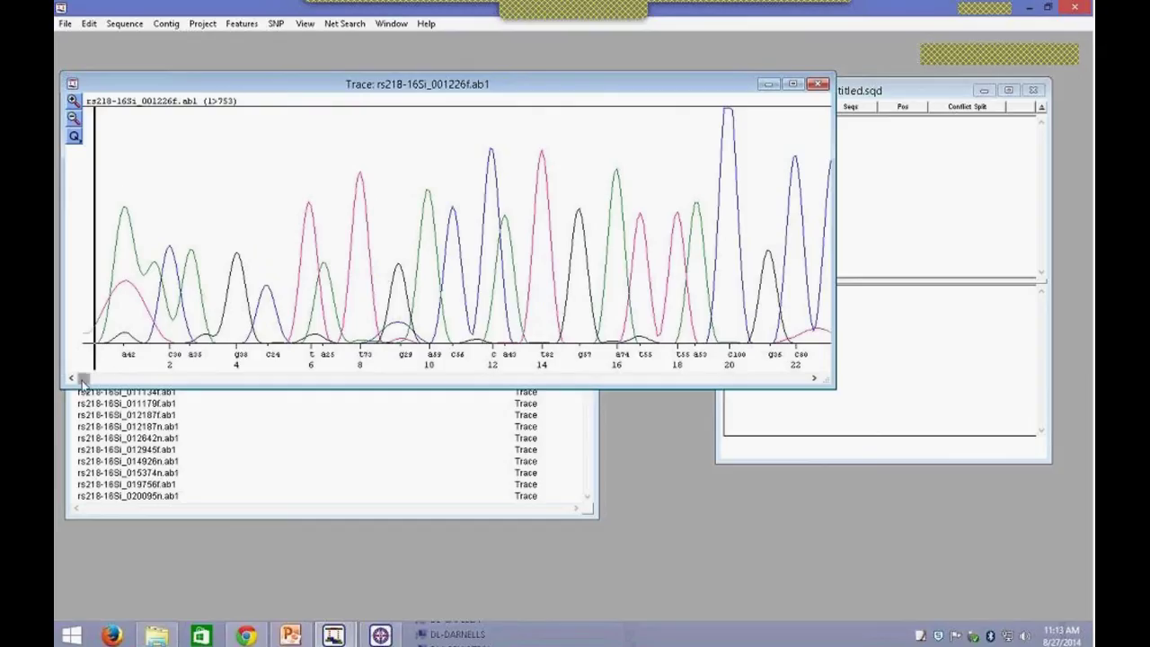
mouse_move(82, 380)
left_mouse_down()
mouse_move(807, 378)
mouse_move(117, 381)
mouse_move(78, 401)
left_mouse_up()
left_click_drag(367, 88, 386, 94)
left_click(838, 95)
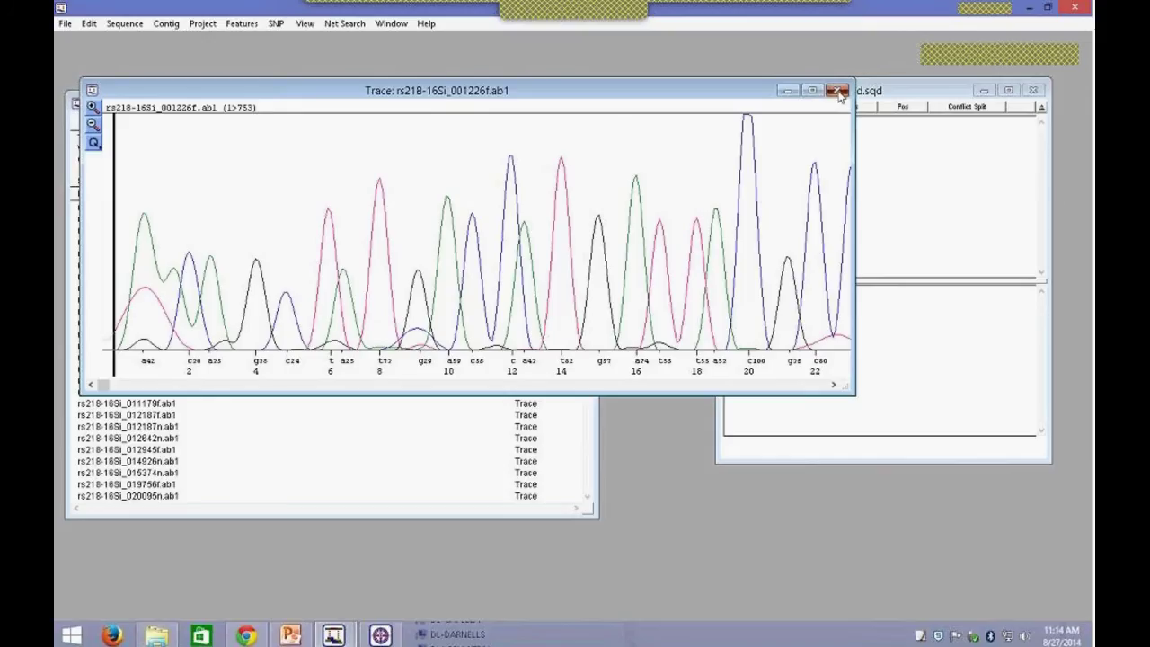
left_click(838, 94)
left_click_drag(353, 105, 362, 97)
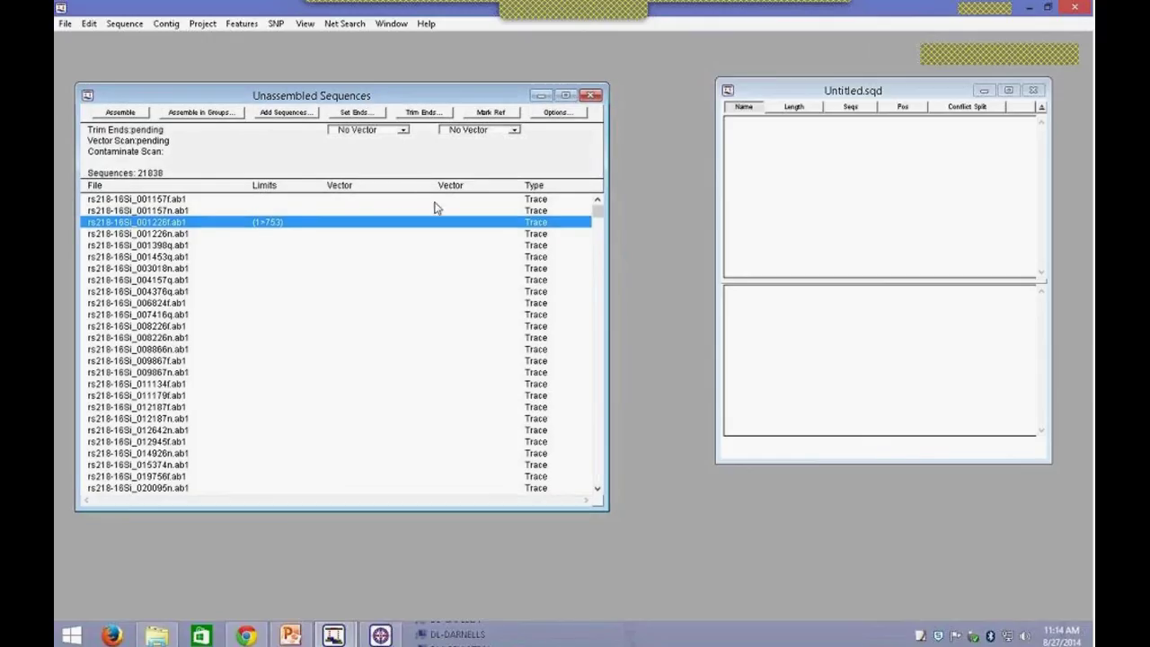
Step: Trim the ends of the sequences from rs218-16Si_001157f.ab1 through rs218-16Si_001453q.ab1 using Medium quality stringency, scanning only the selection
left_click(183, 201)
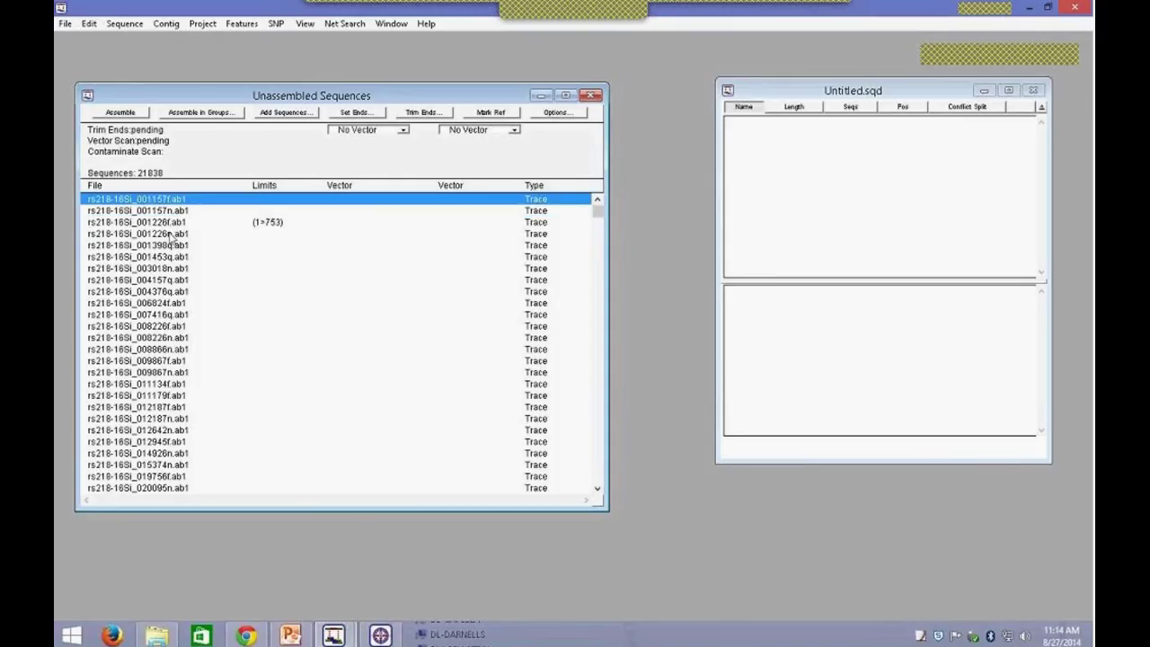
left_click(190, 259, "shift")
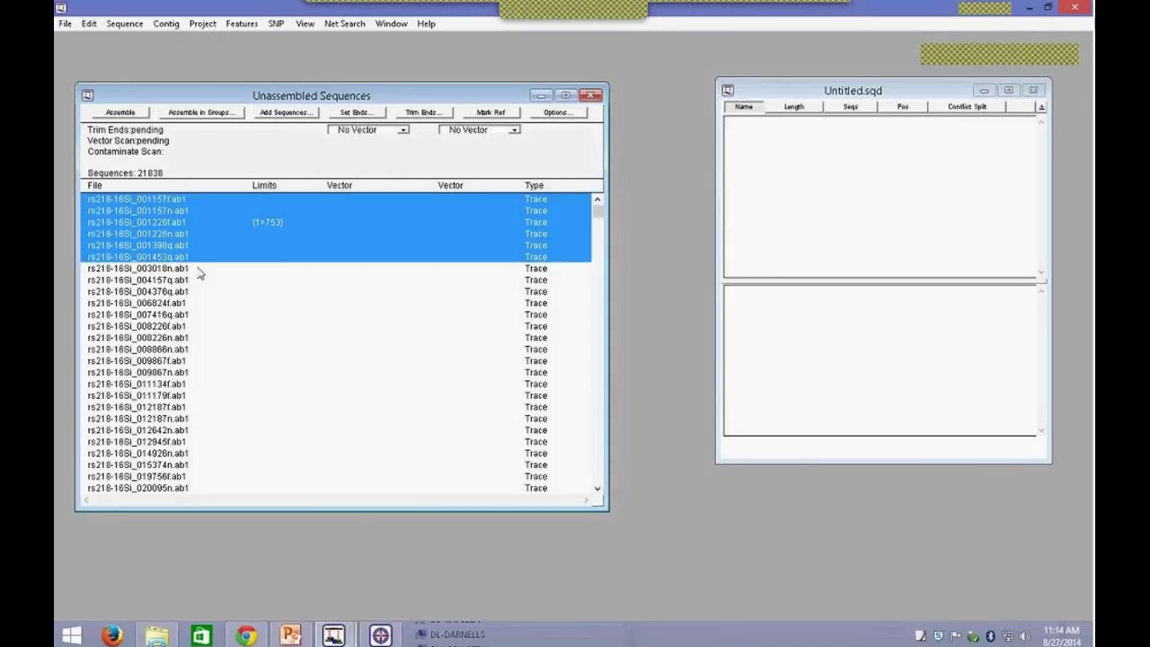
left_click(434, 116)
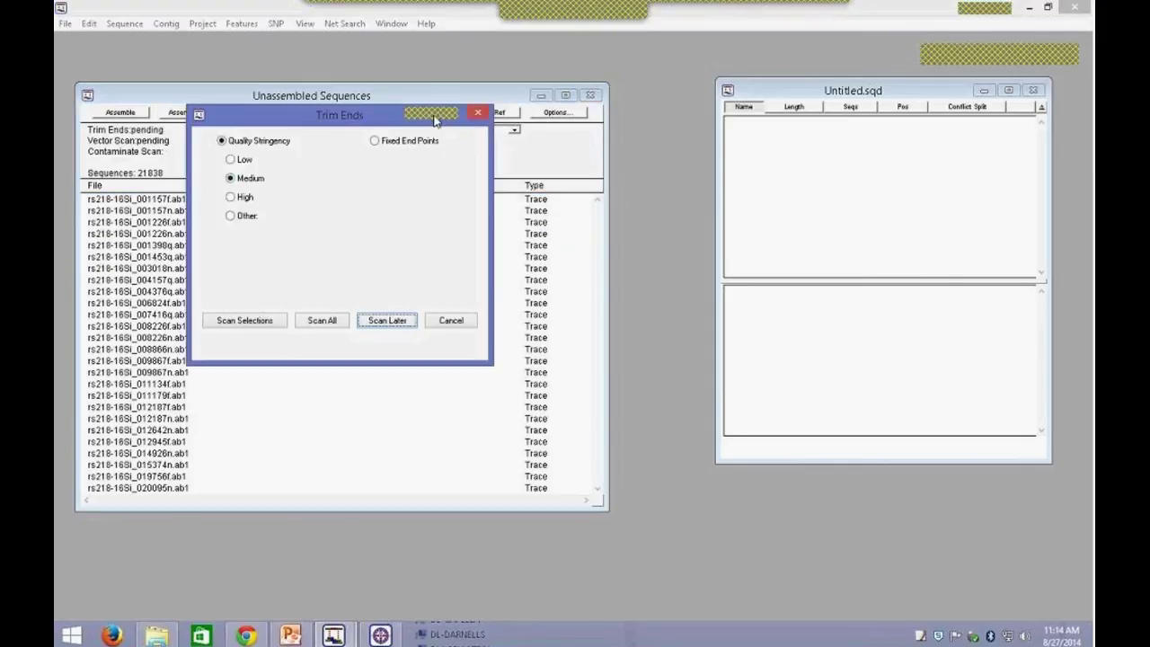
left_click(261, 329)
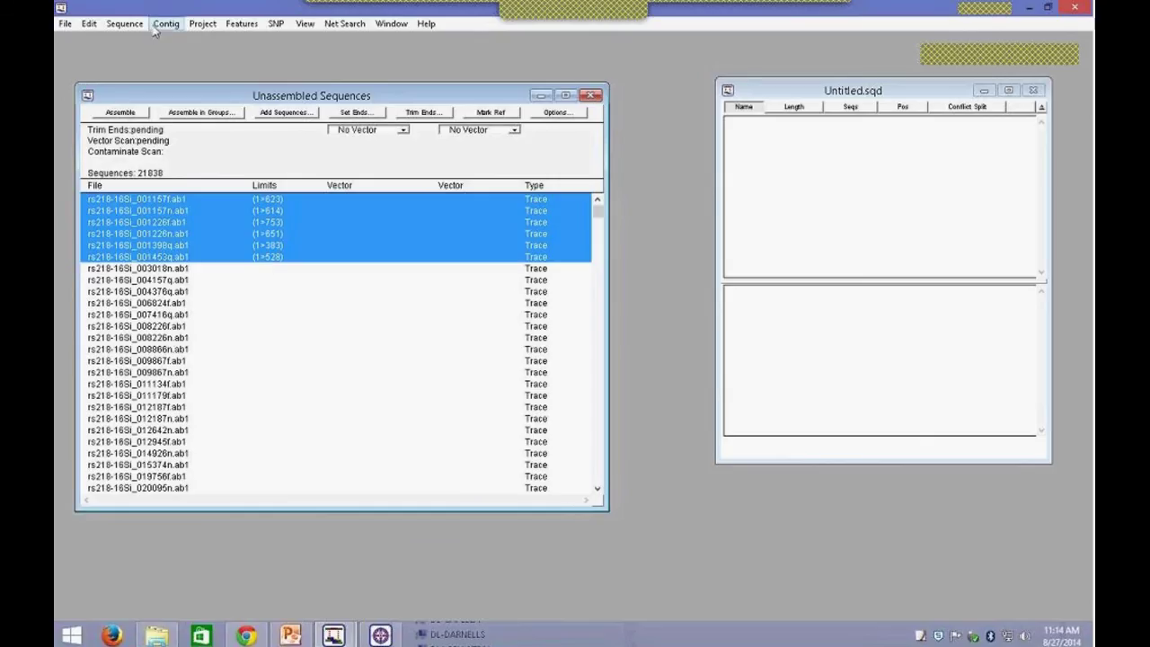
Step: Open the project's Trim Report, enlarge it to review the end trimming results, and close it
left_click(204, 25)
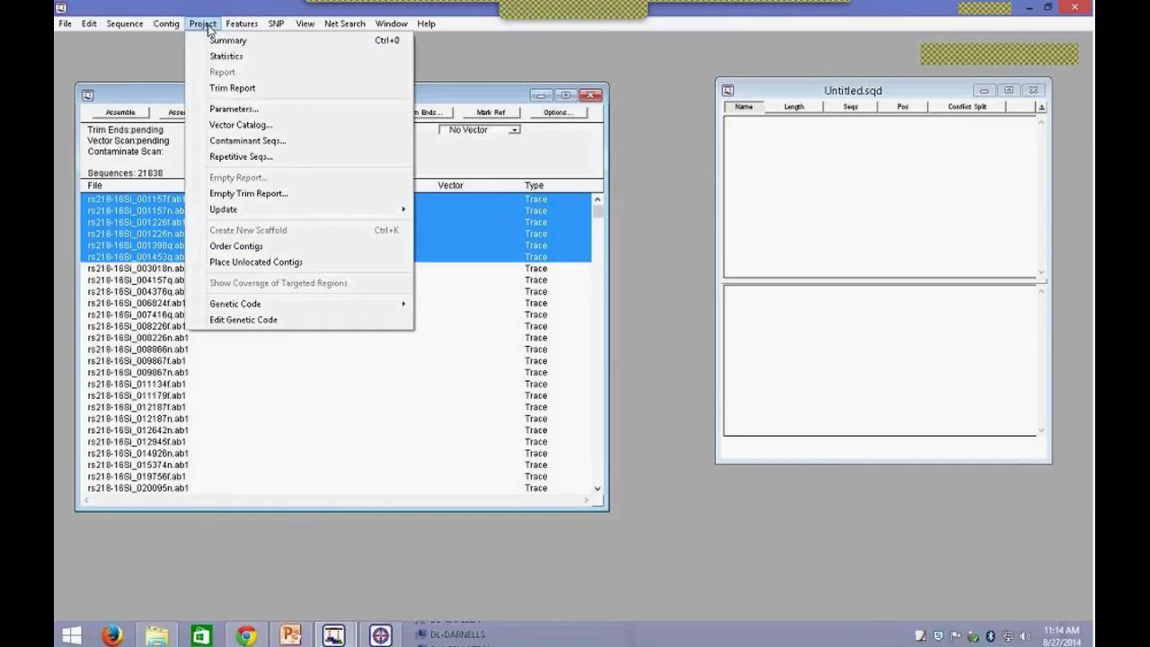
left_click(233, 88)
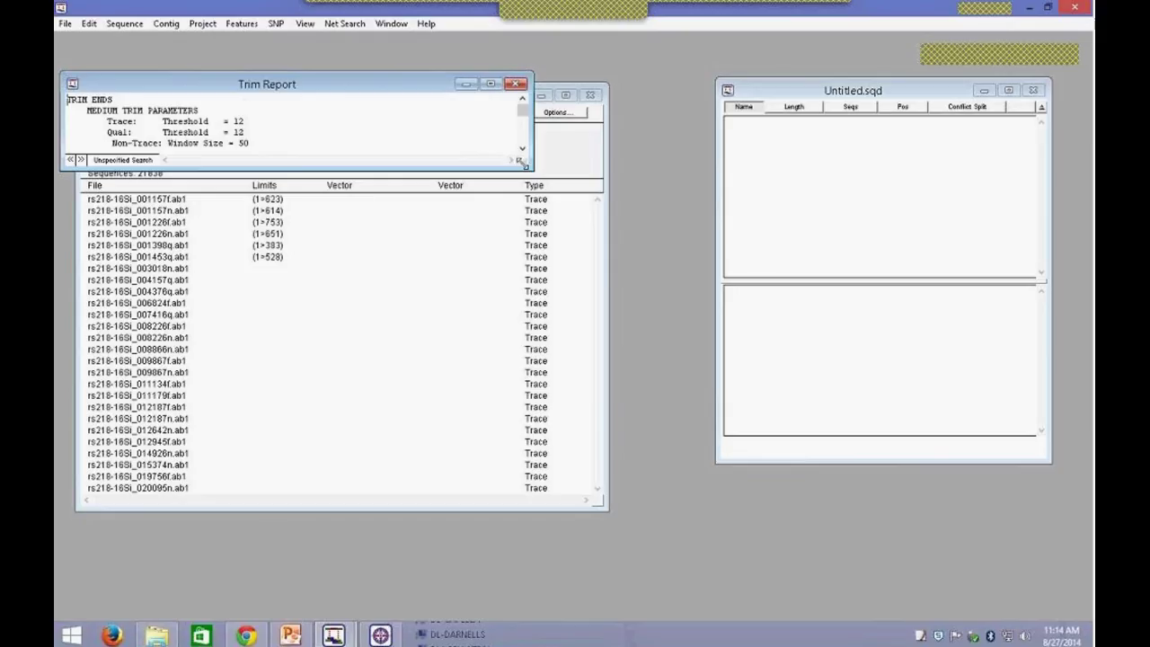
left_click_drag(520, 162, 682, 418)
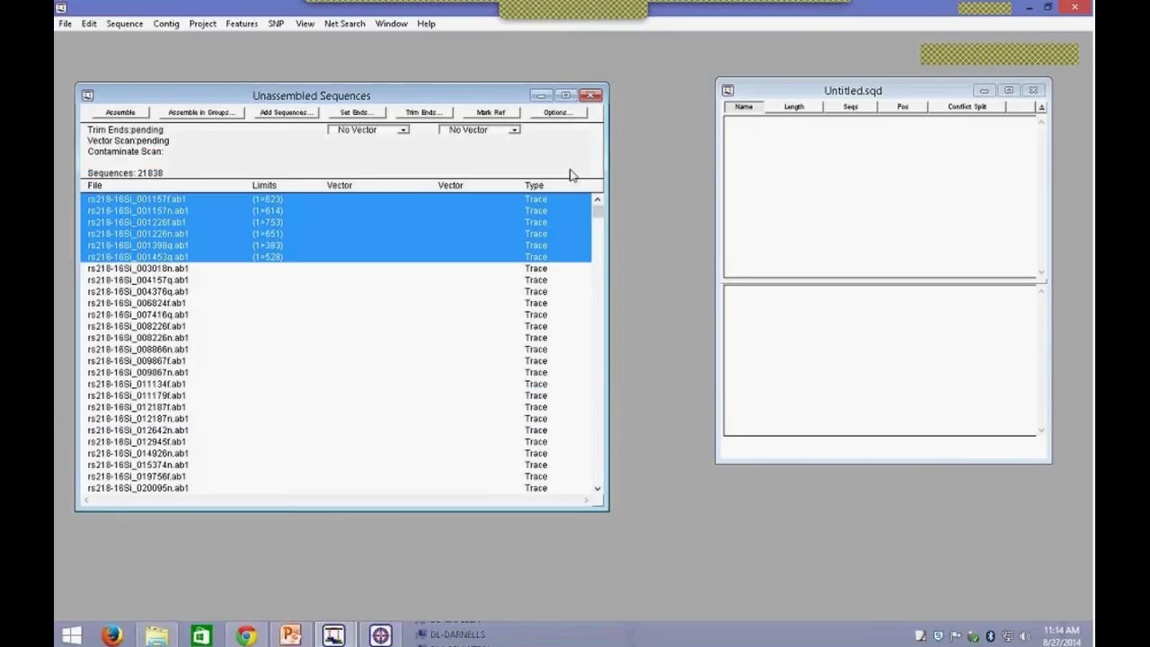
left_click(667, 84)
Step: Select all trace files through rs218_006324f.ab1, excluding CP000243.seq, and assign Janus as both of their vectors
left_click(236, 329, "shift")
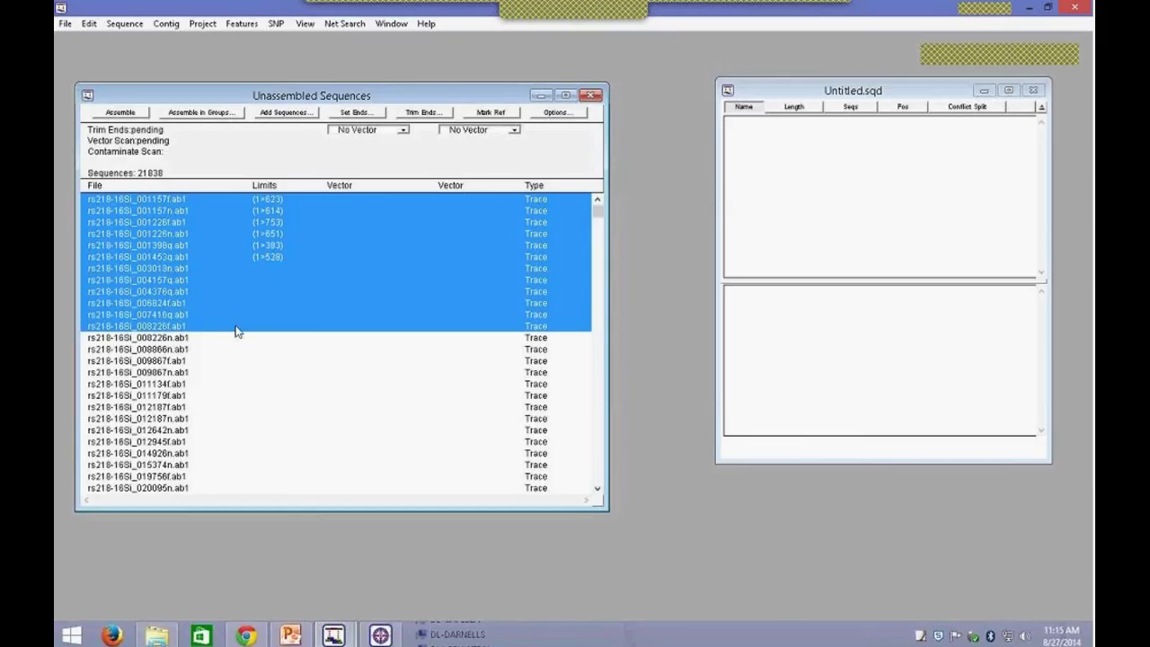
left_click_drag(597, 212, 601, 505)
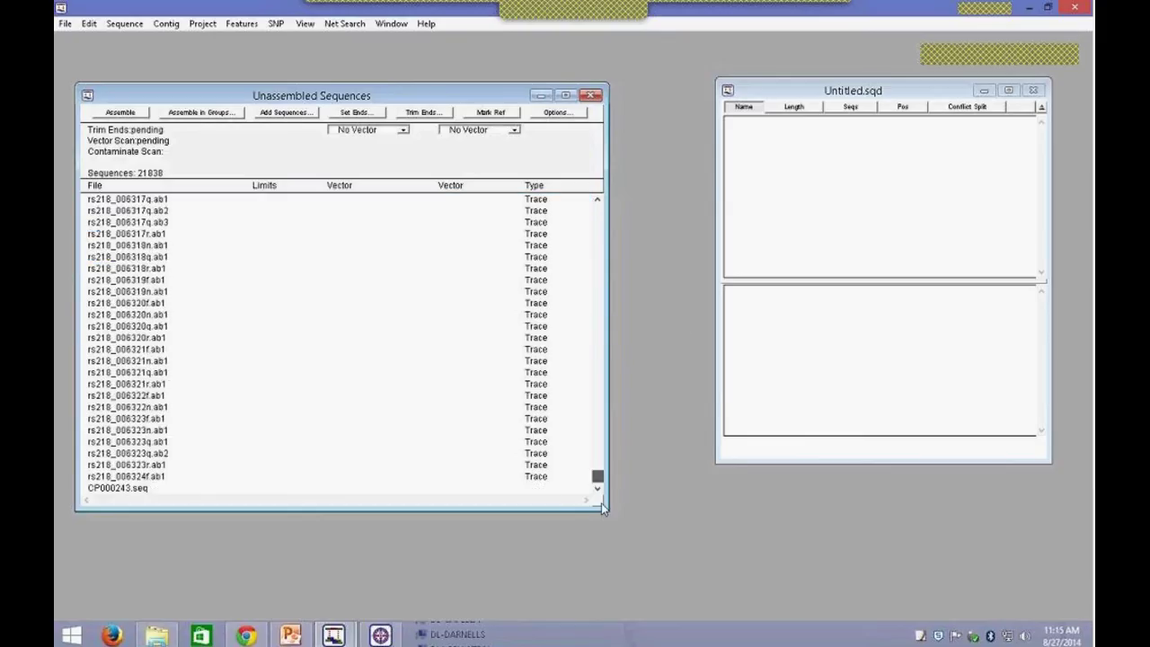
left_click(465, 475, "shift")
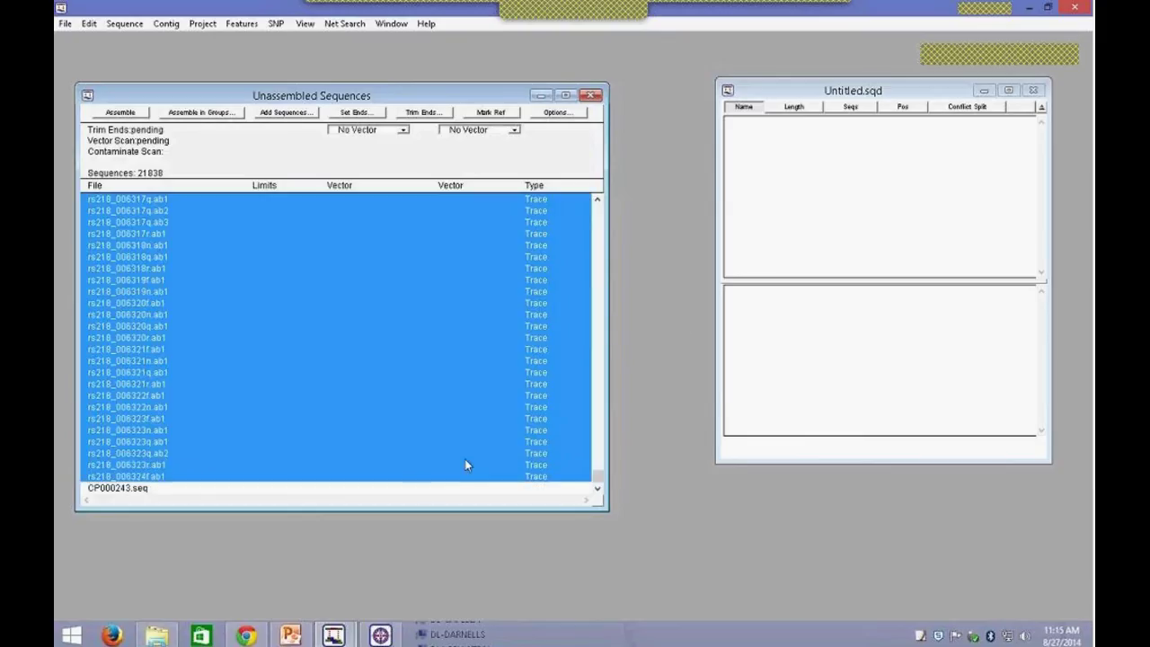
left_click(400, 131)
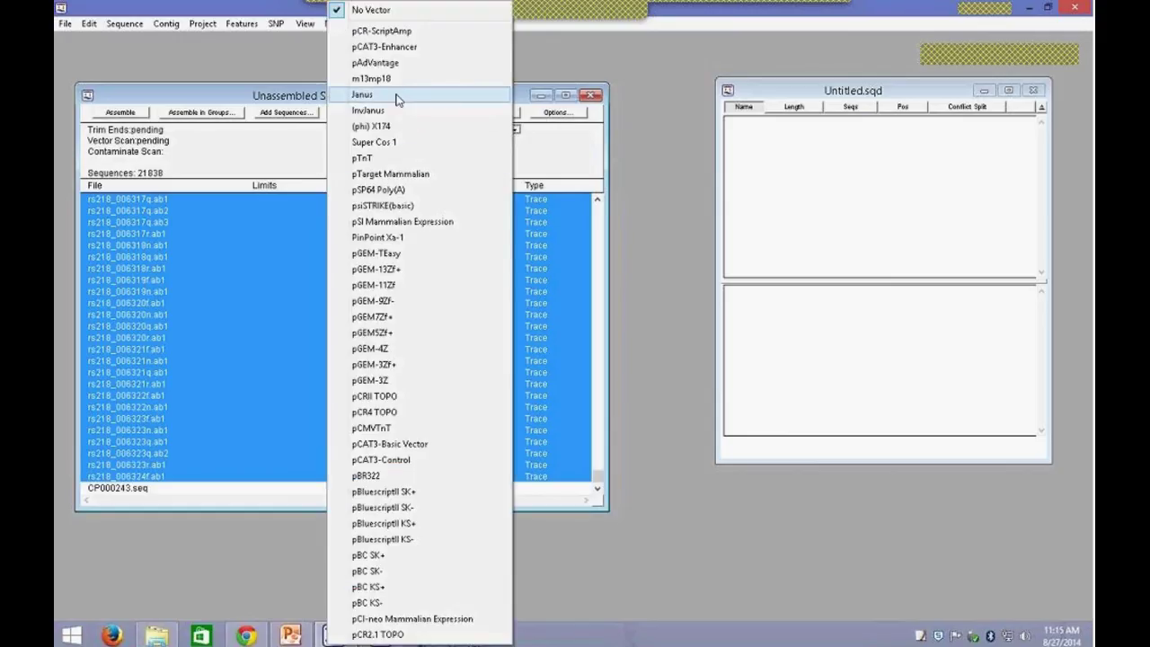
left_click(398, 95)
left_click(486, 132)
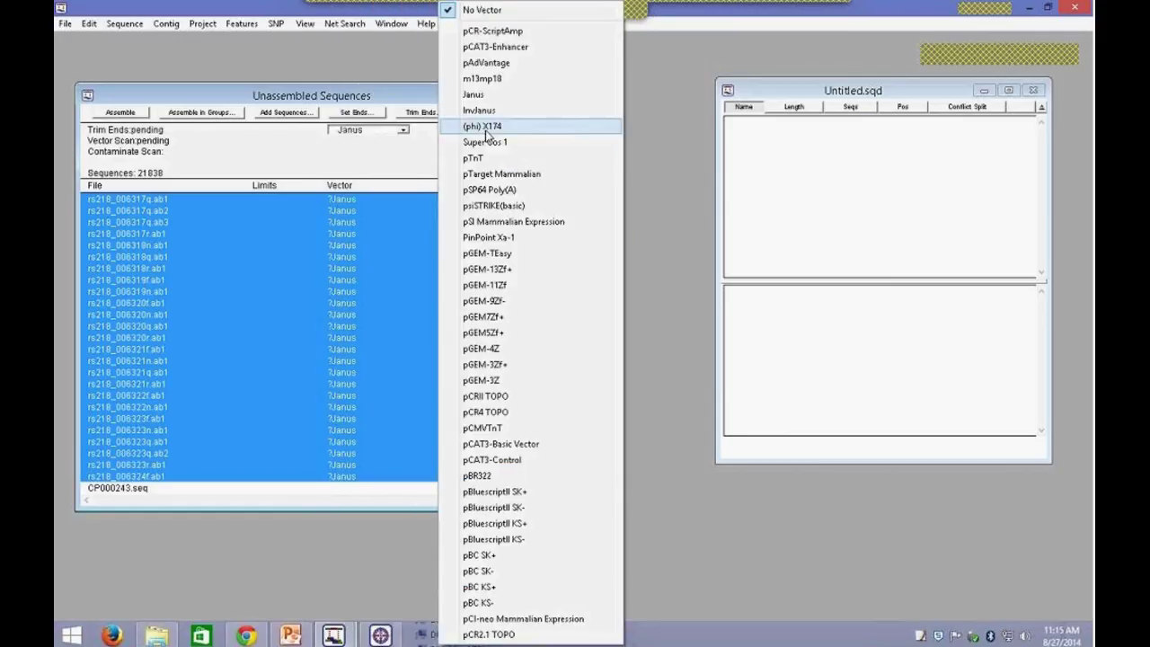
left_click(490, 95)
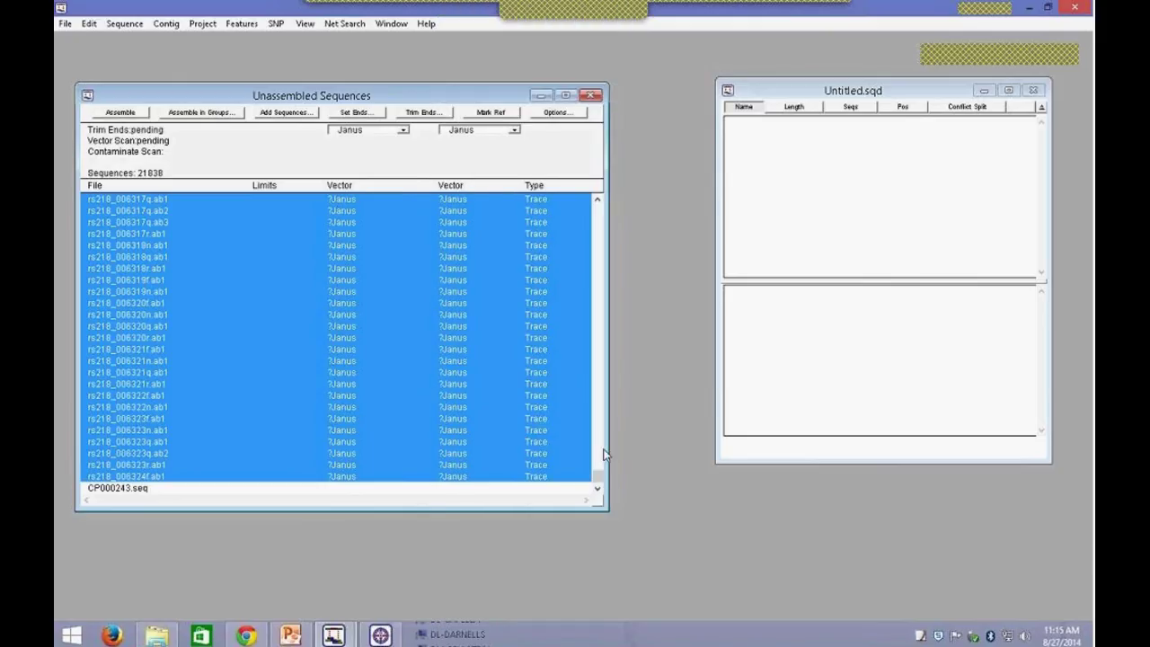
Step: Trim ends and scan for vector on the selected traces rs218-16Si_003018n.ab1 through rs218-16Si_012642n.ab1 only
left_click_drag(600, 479, 597, 211)
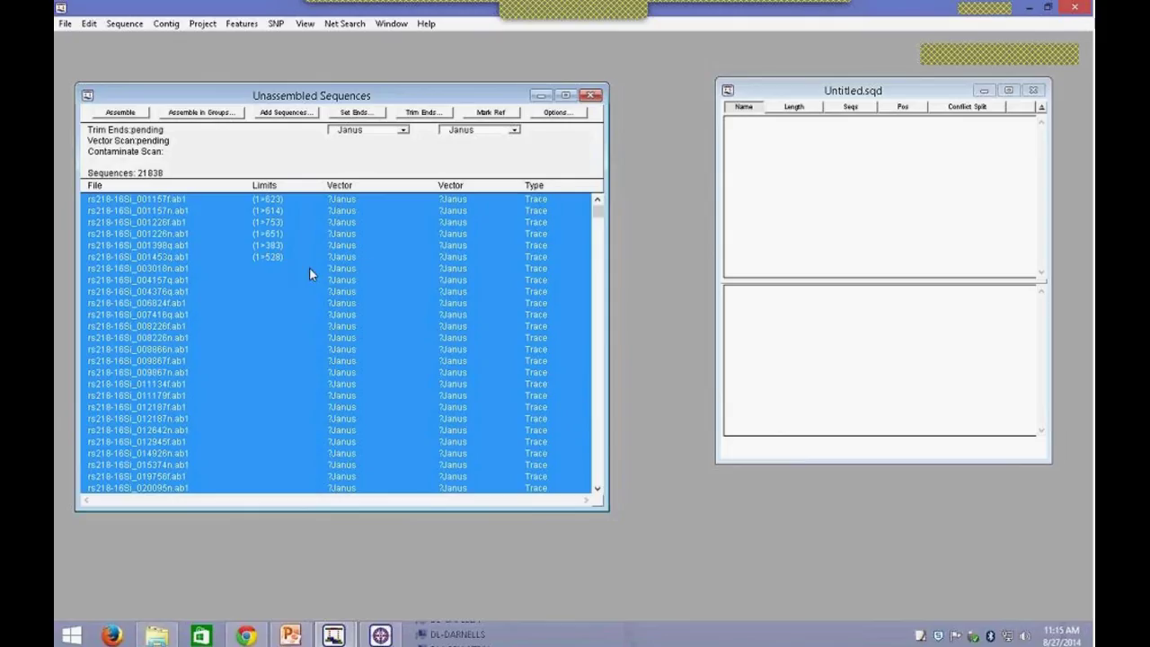
left_click(274, 269)
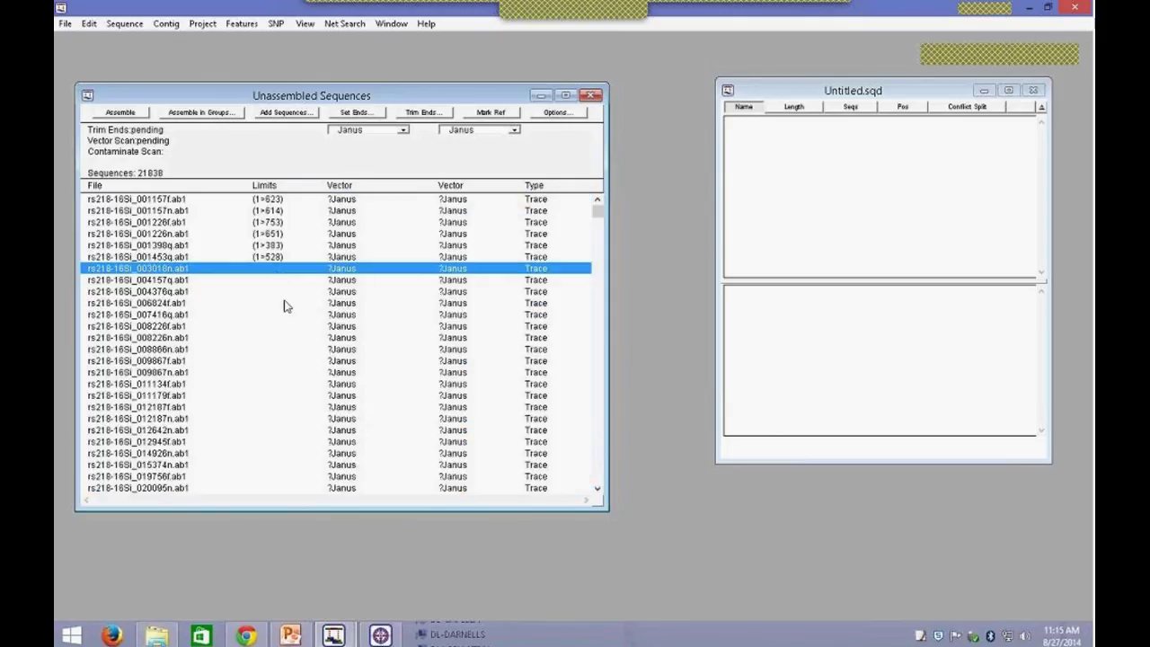
left_click(284, 432, "shift")
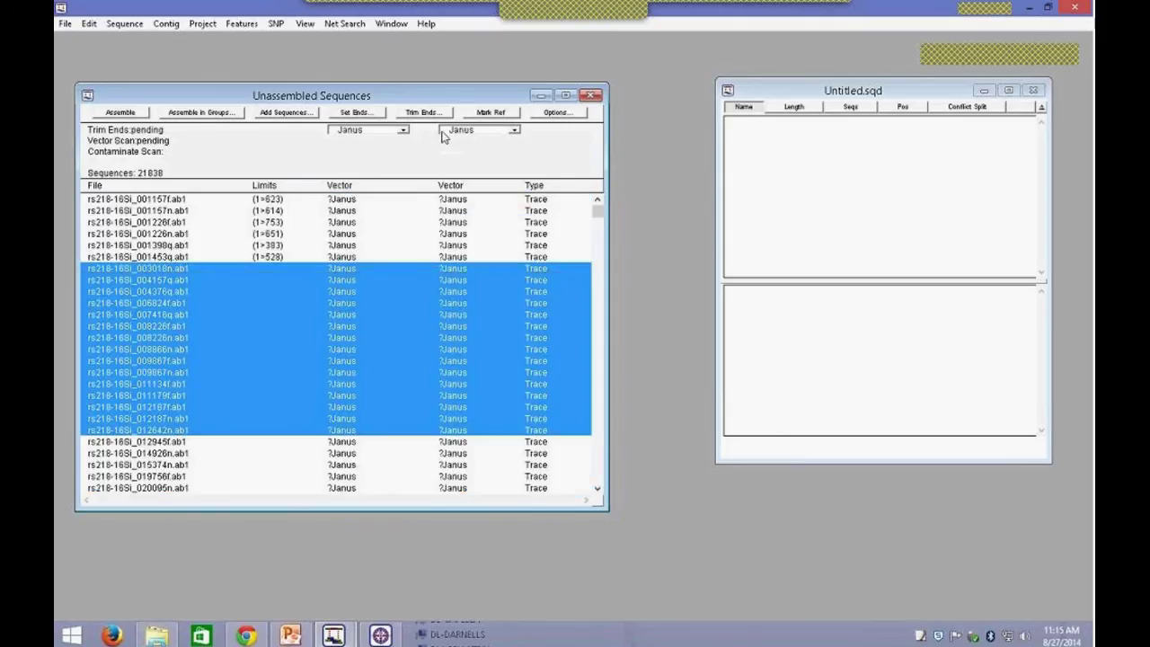
left_click(554, 113)
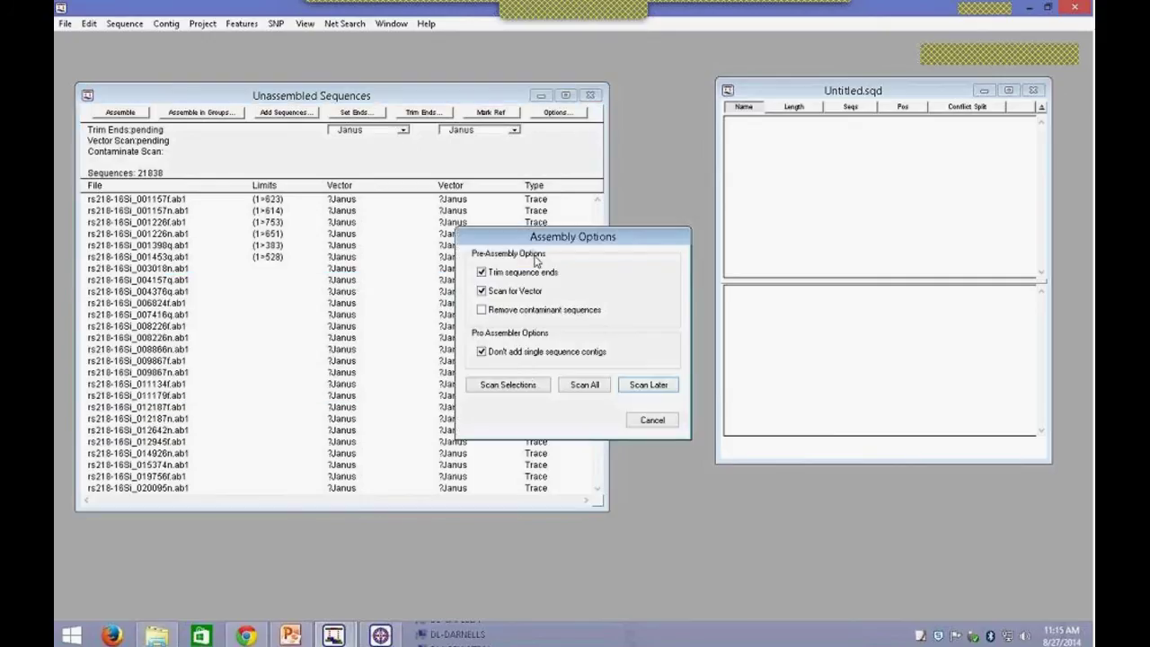
left_click(508, 384)
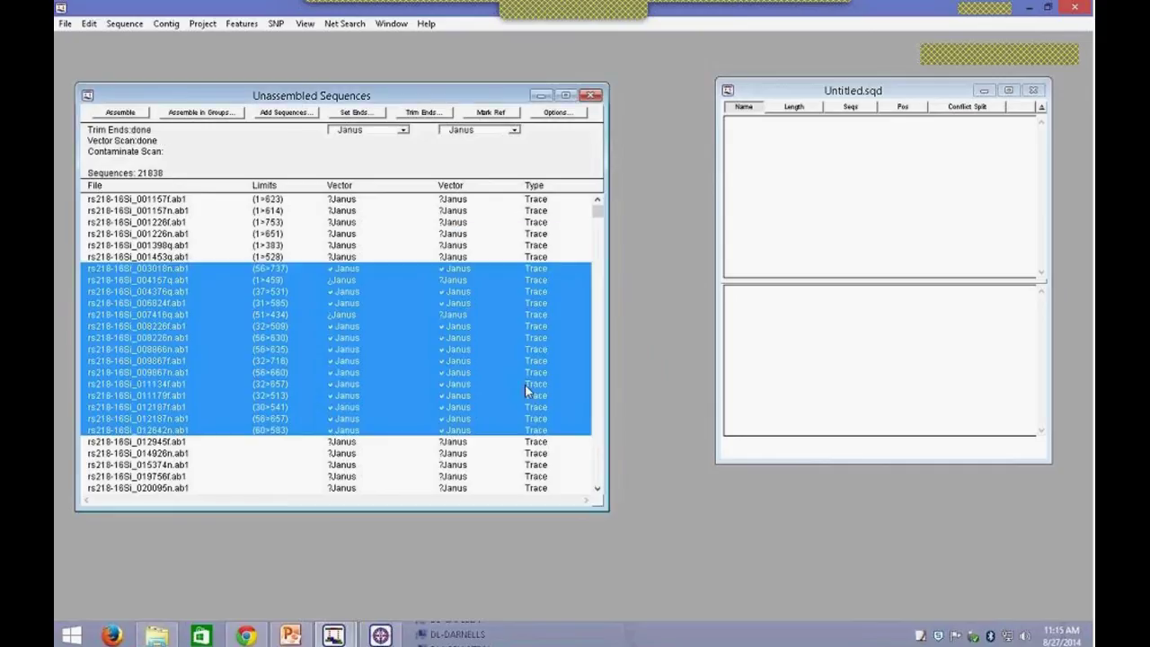
Step: Open the rs218-16Si_003018n.ab1 trace, enlarge it to examine the trimmed vector and both sequence ends, and close it
left_click(339, 270)
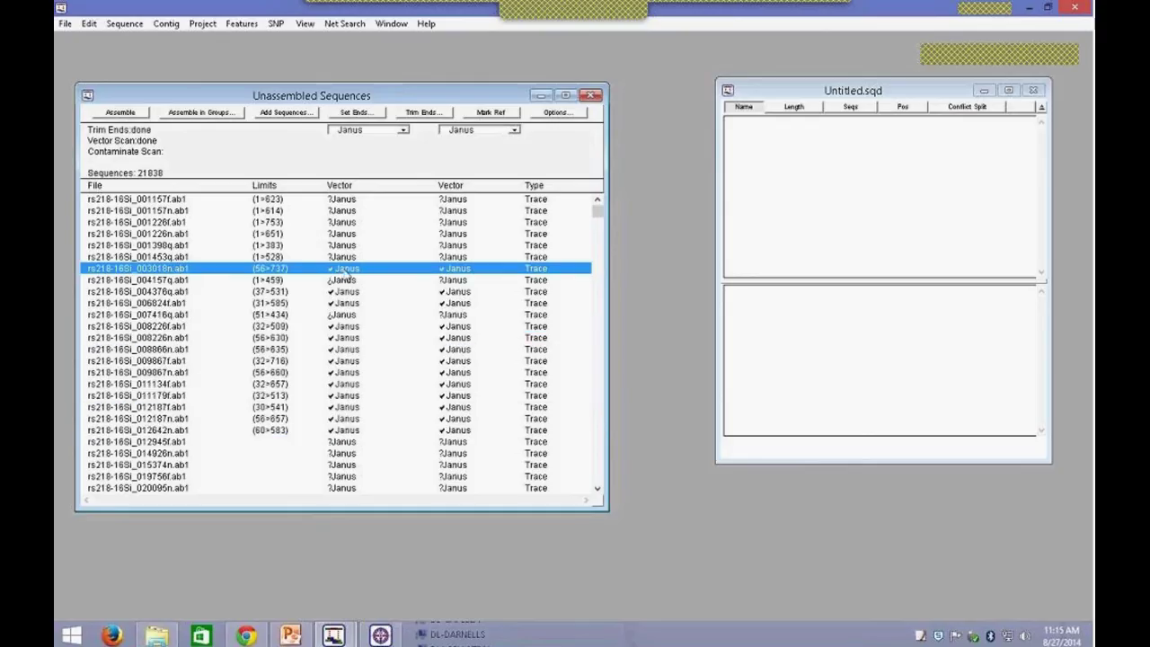
double_click(342, 272)
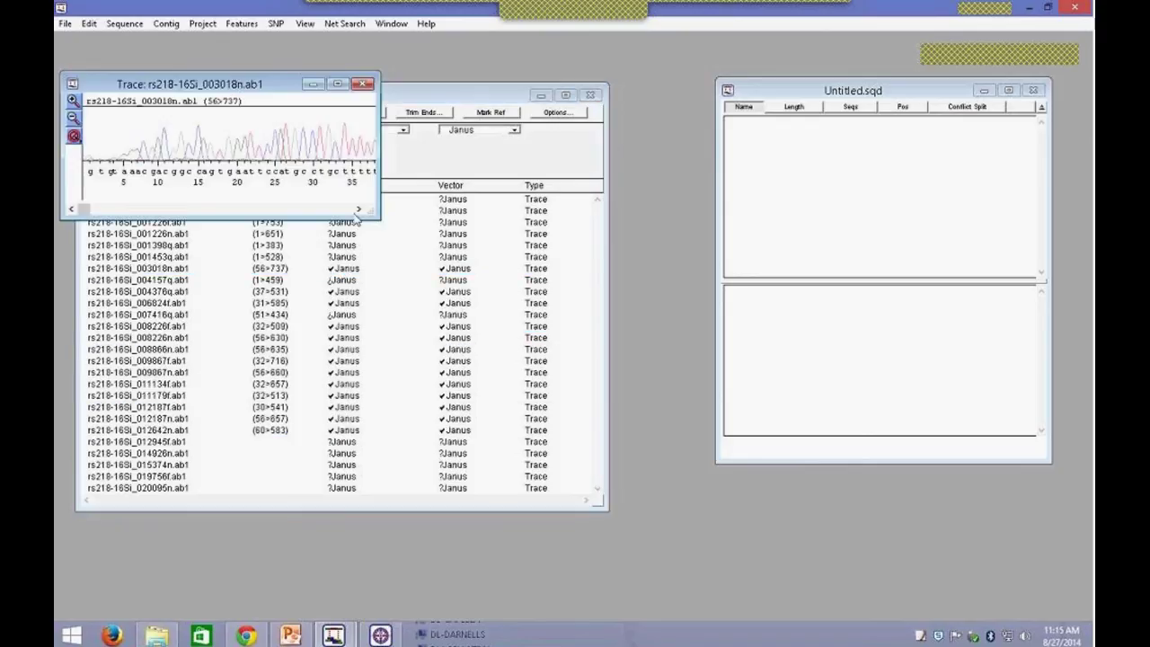
mouse_move(378, 218)
left_mouse_down()
mouse_move(610, 344)
mouse_move(849, 438)
mouse_move(835, 490)
left_mouse_up()
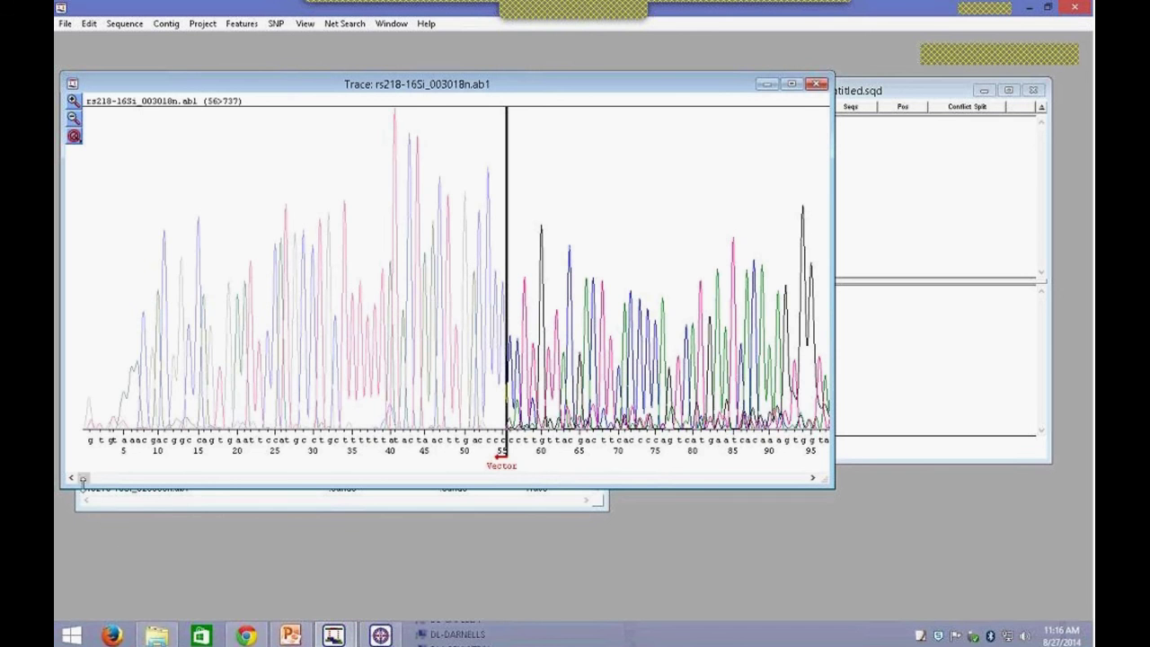
mouse_move(84, 479)
left_mouse_down()
mouse_move(416, 478)
mouse_move(702, 498)
mouse_move(781, 486)
left_mouse_up()
mouse_move(769, 442)
left_mouse_down()
mouse_move(764, 428)
mouse_move(790, 482)
mouse_move(81, 477)
left_mouse_up()
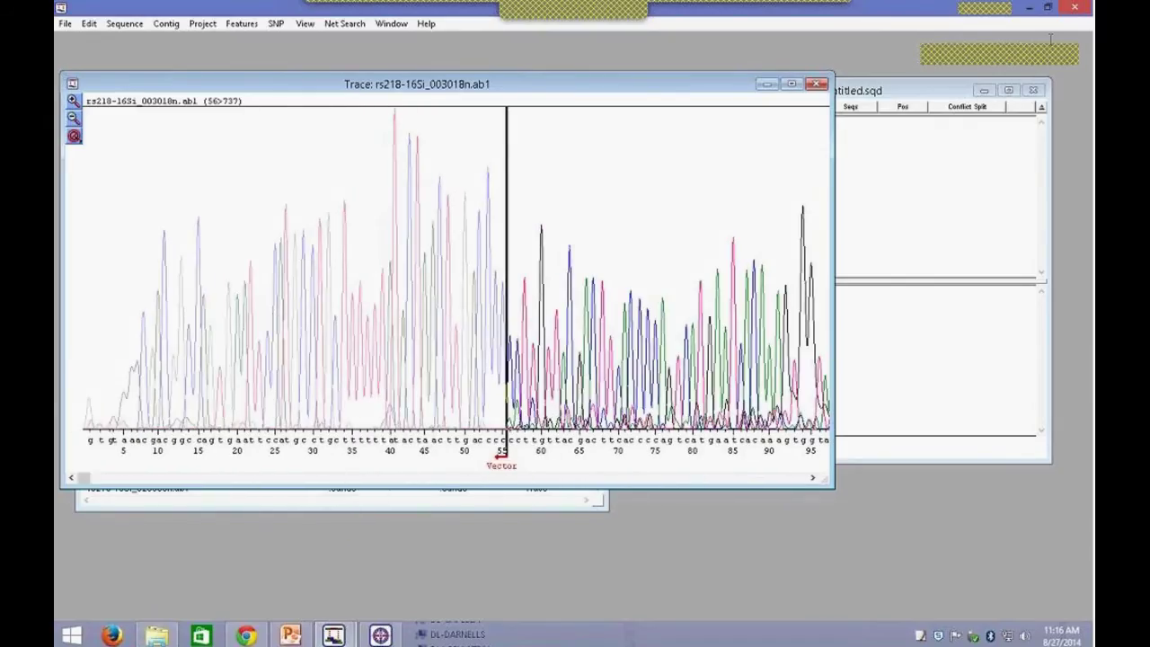
left_click(815, 84)
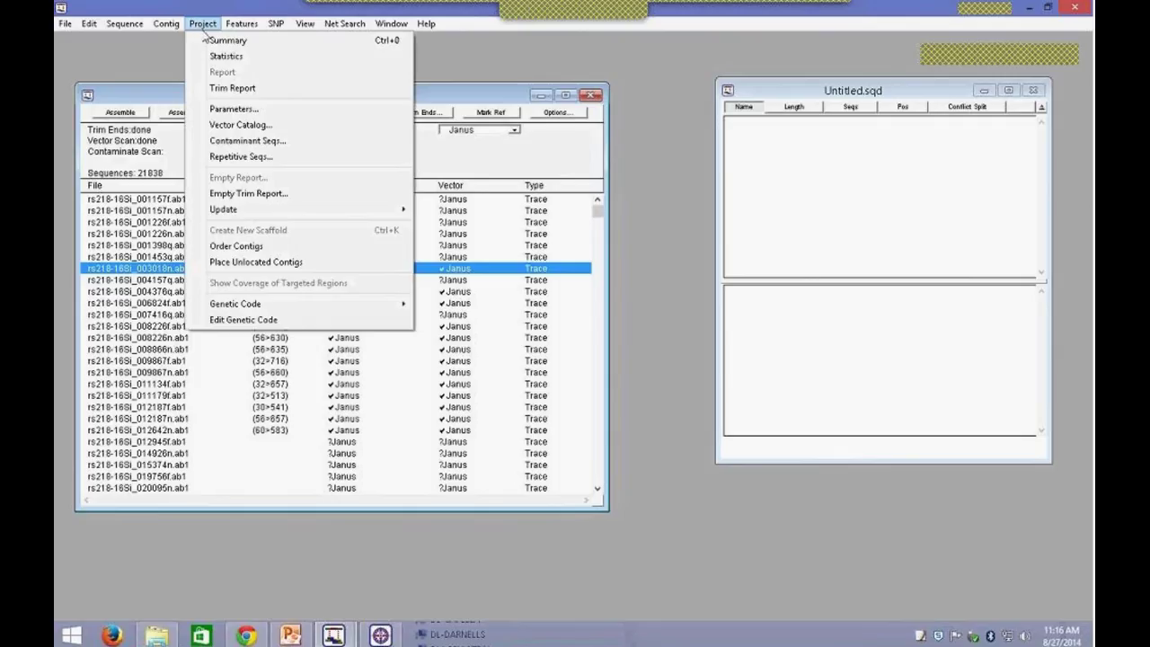
Step: Reopen the Trim Report, review the Janus vector scan, trim parameters and per-sequence trimming figures, and close the report
left_click(223, 89)
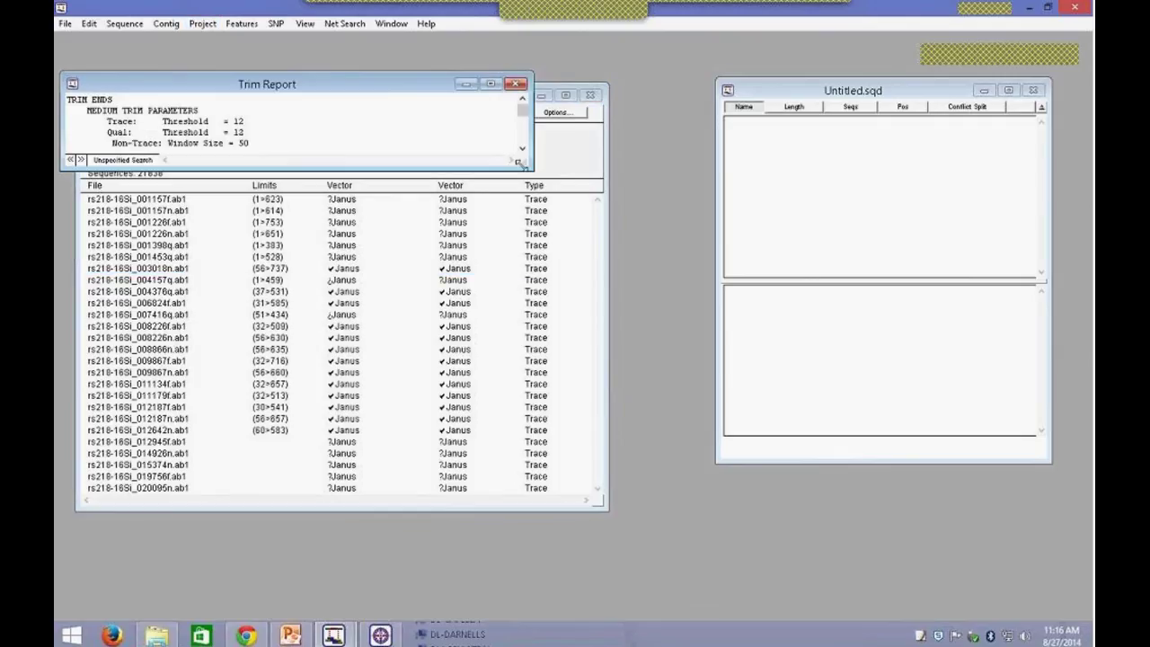
left_click_drag(533, 169, 682, 521)
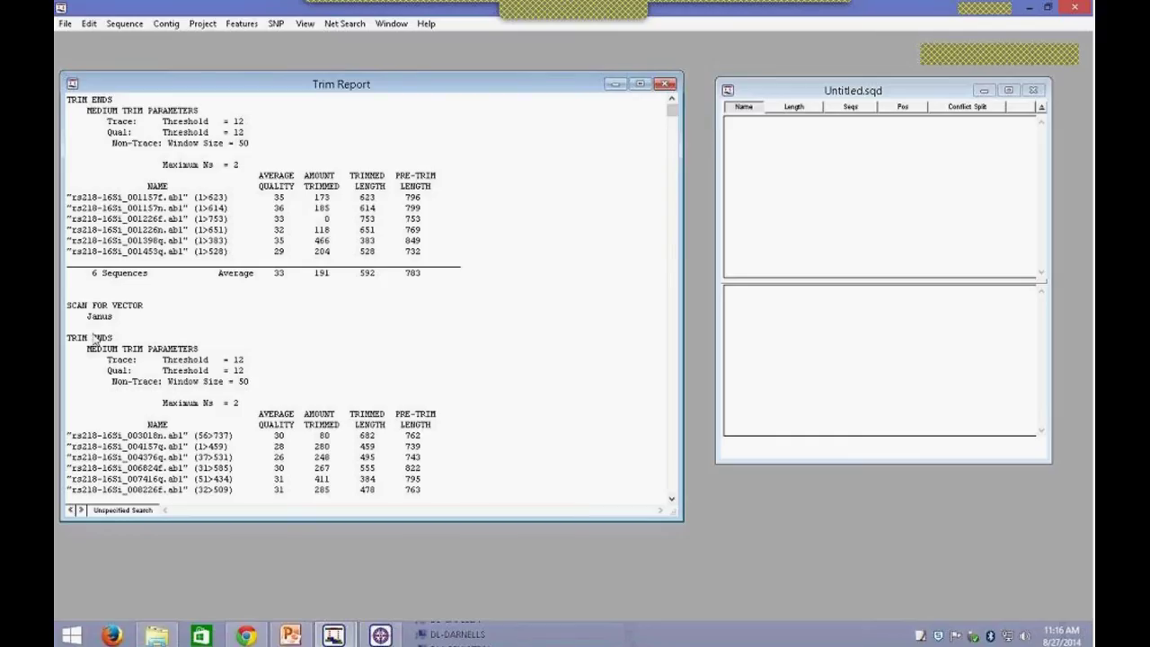
left_click_drag(157, 361, 258, 378)
left_click(257, 378)
double_click(97, 316)
scroll(304, 376, "down", 4)
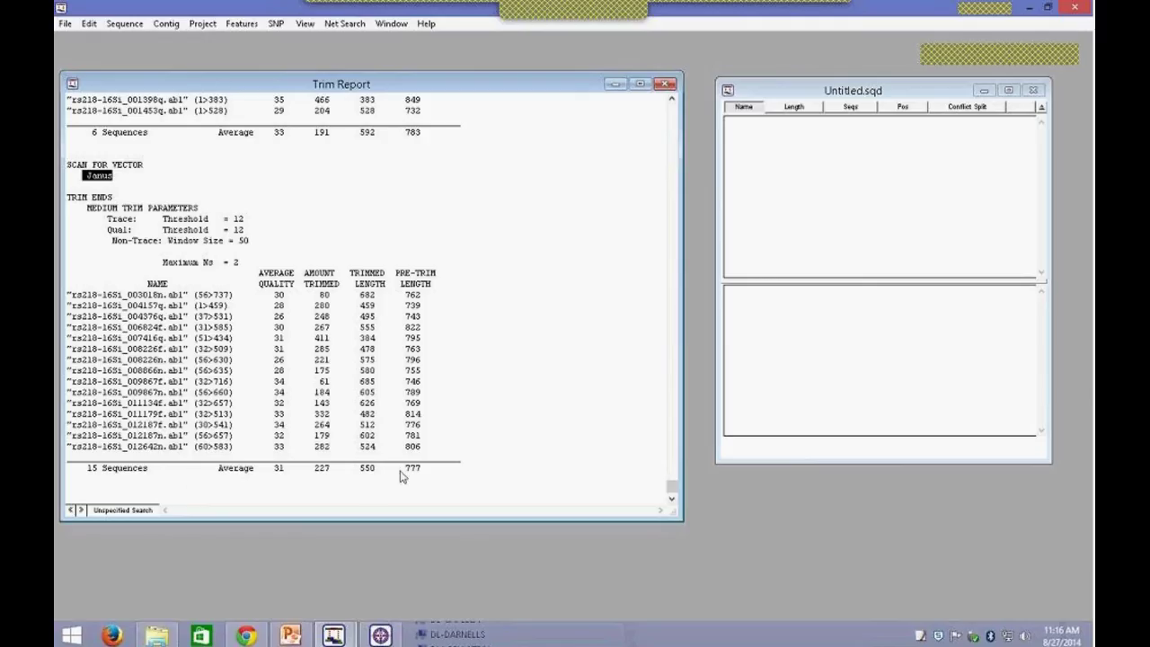
left_click(664, 84)
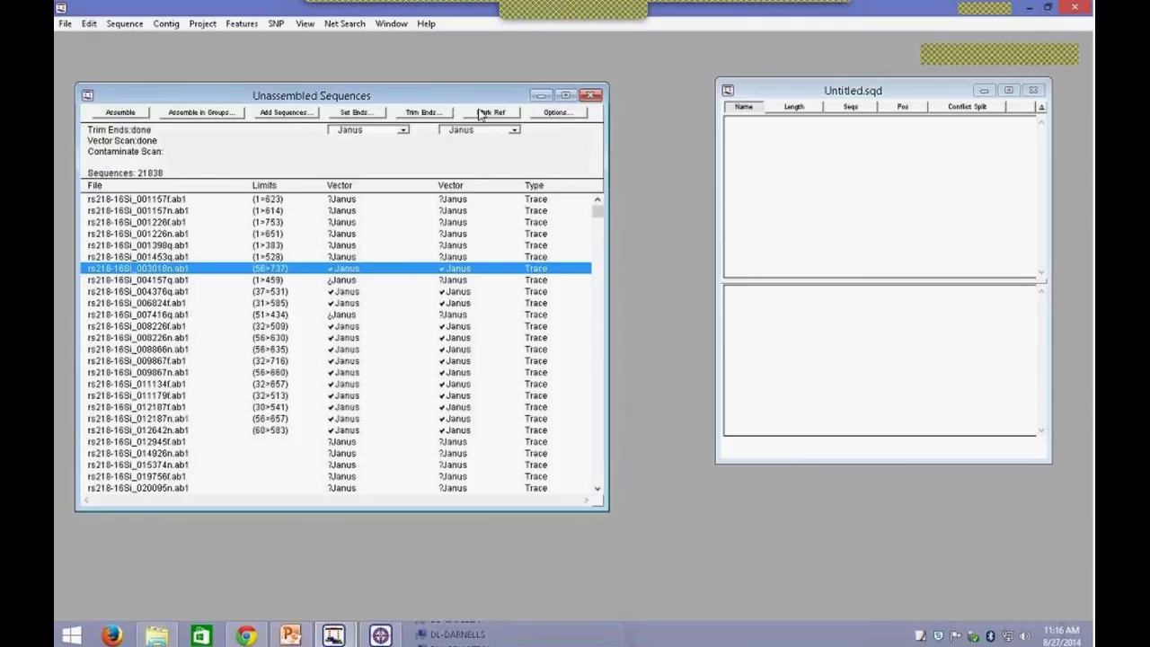
Step: Review the available vectors, open the Vector Catalog, view the file selection for adding a new vector sequence, and close both without adding one
left_click(402, 130)
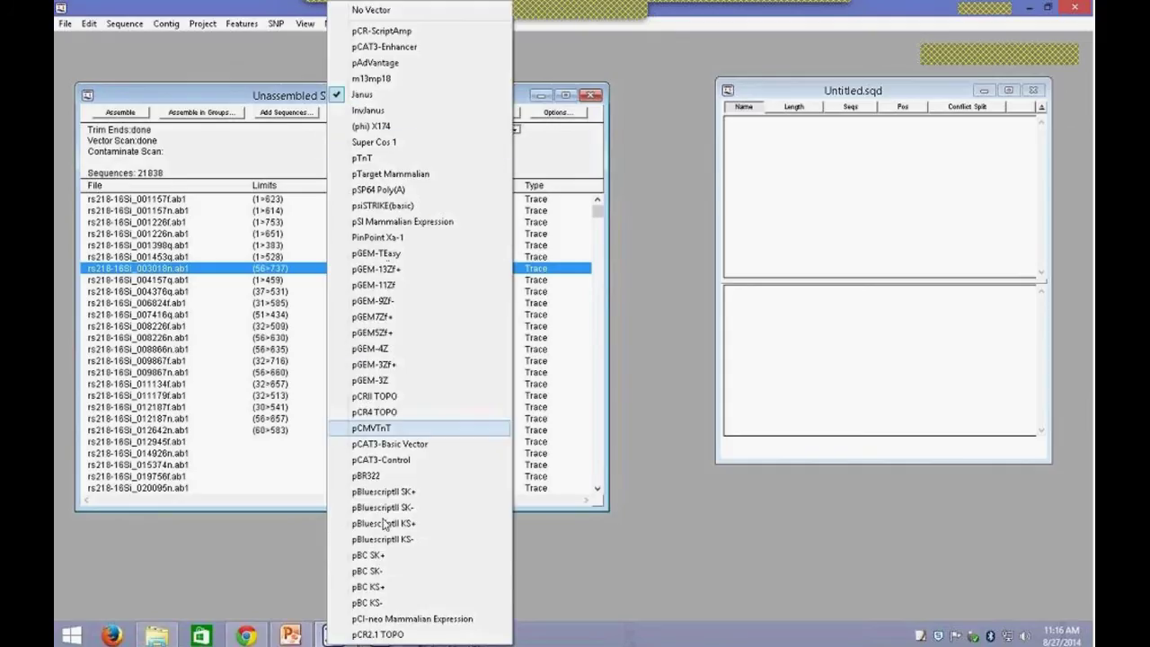
left_click(308, 136)
left_click(201, 25)
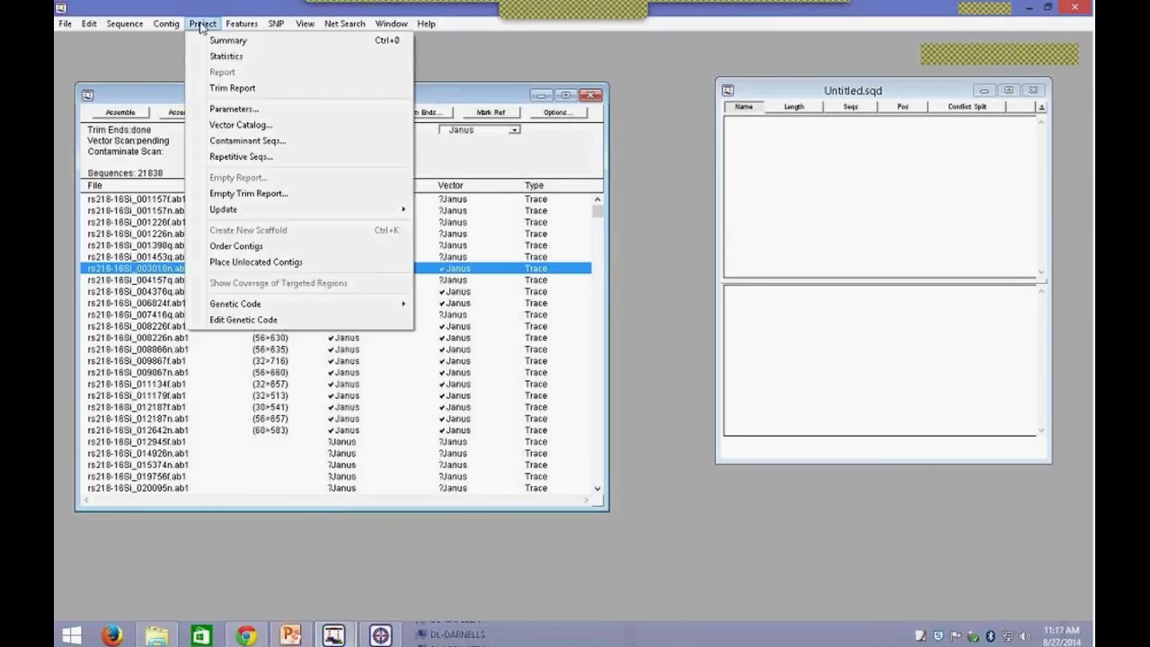
left_click(250, 132)
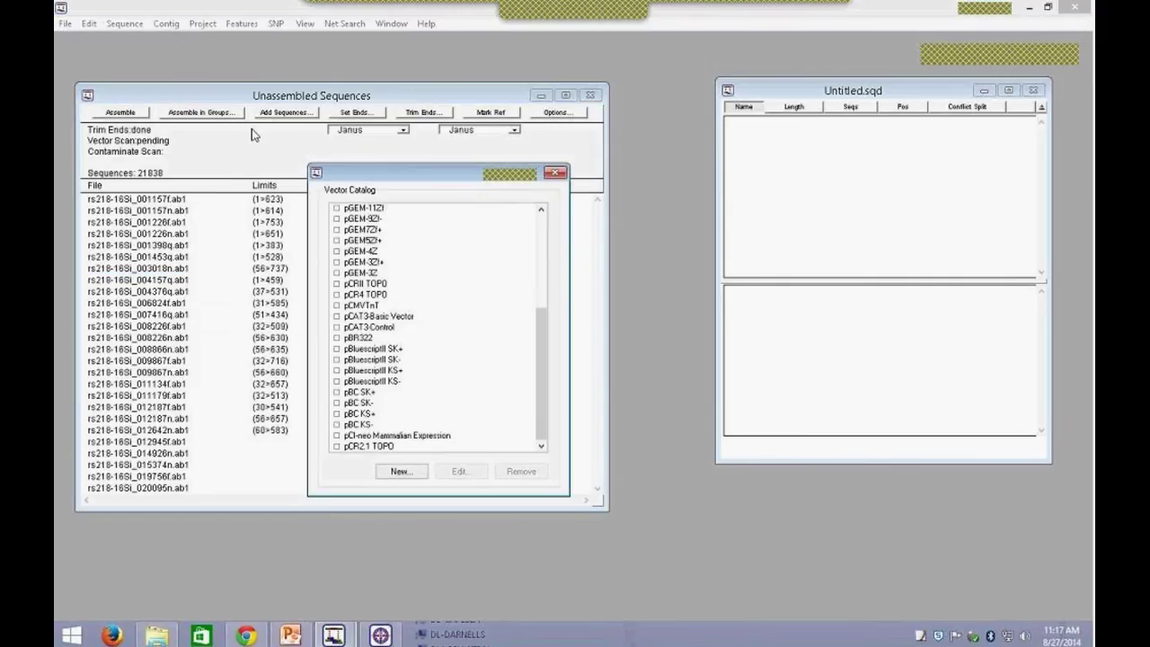
left_click(400, 472)
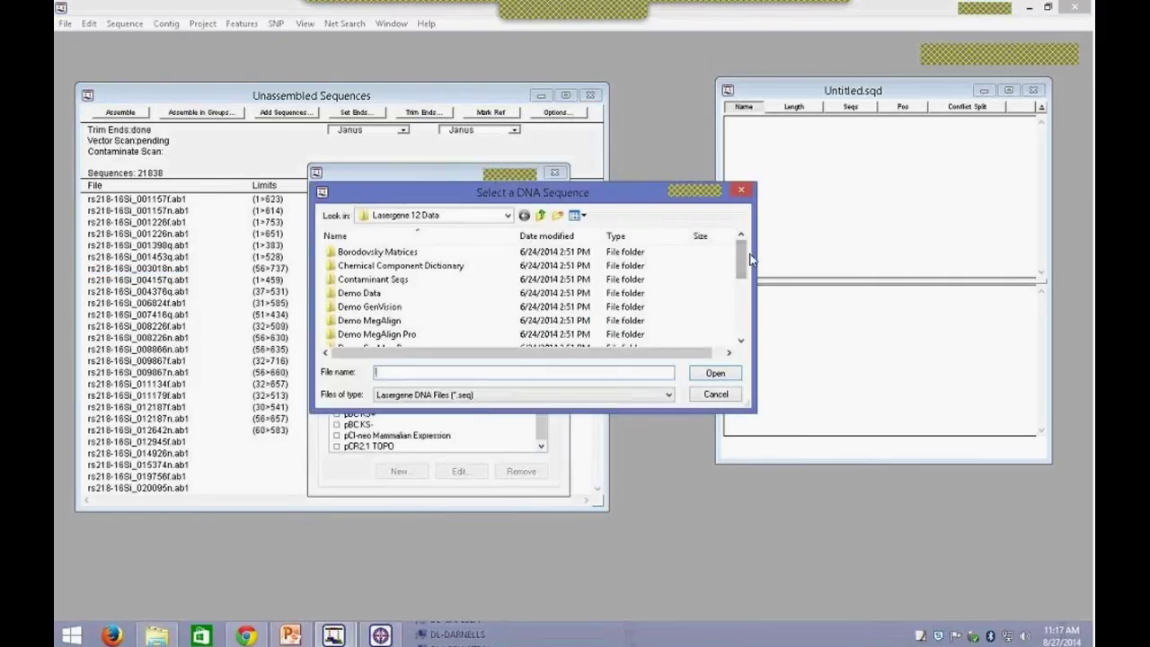
left_click(741, 192)
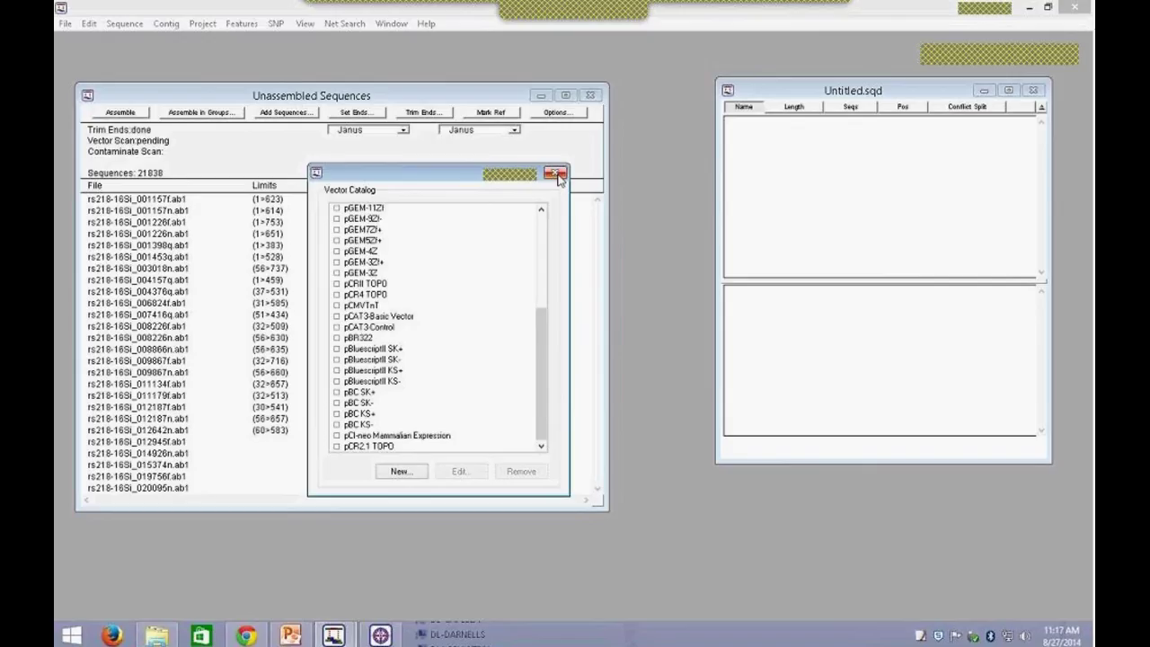
left_click(557, 176)
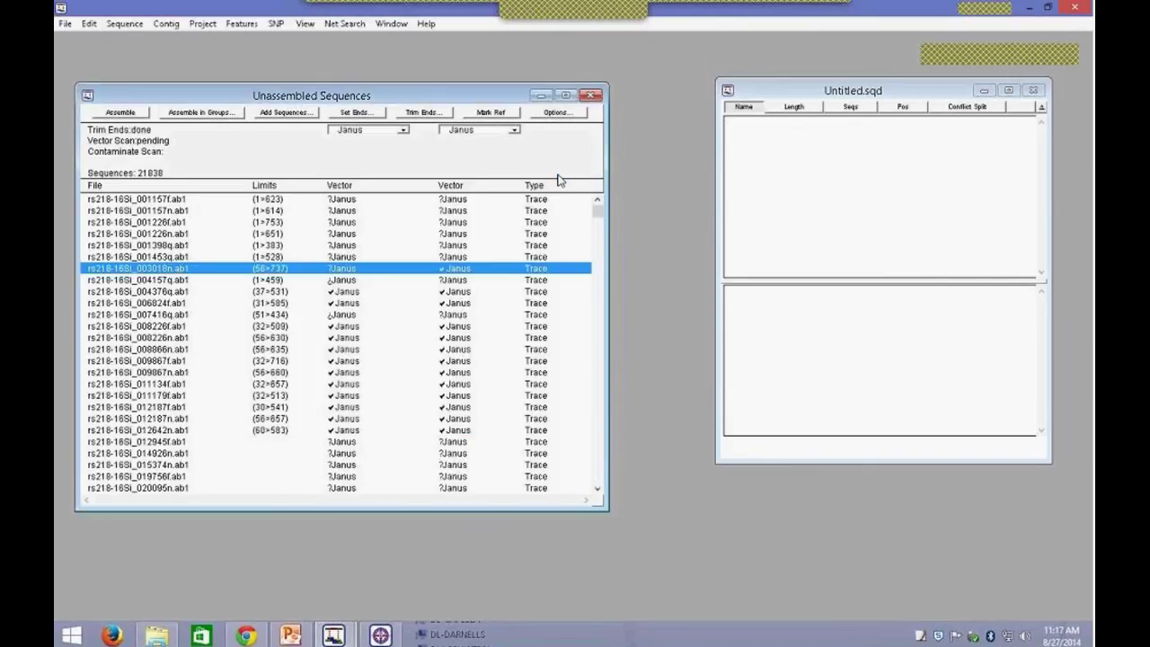
Step: Switch to the other SeqMan Pro session containing the finished EcoliRS218toEcoliUTI89 assembly and enlarge its Report window
left_click(468, 200)
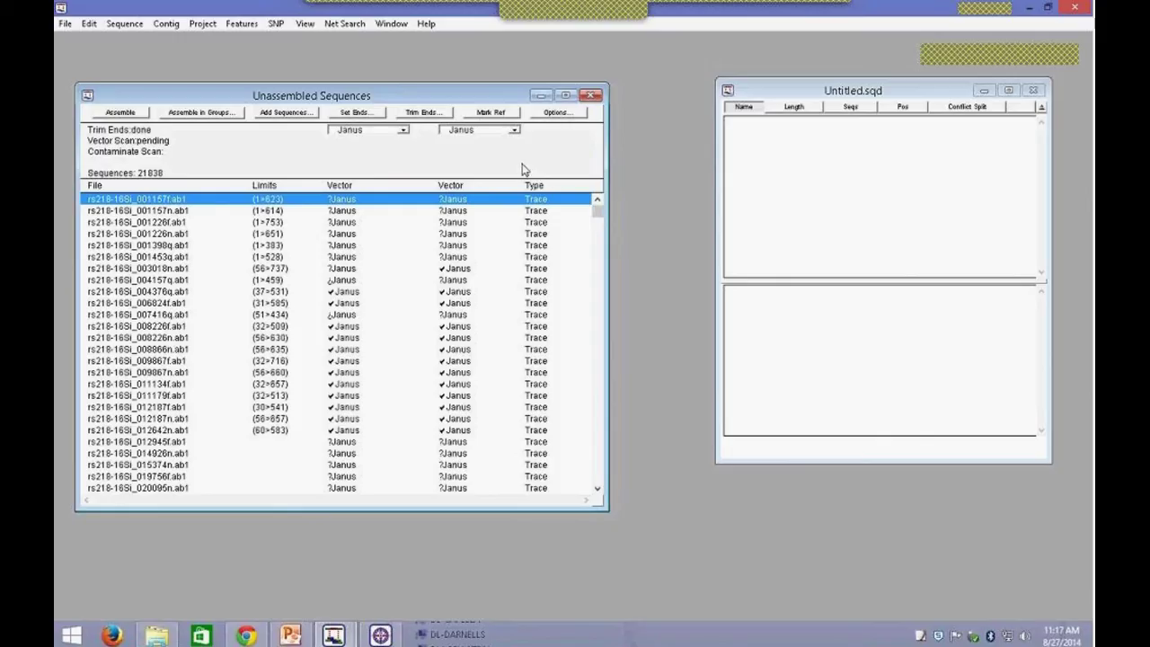
left_click(1031, 13)
mouse_move(333, 635)
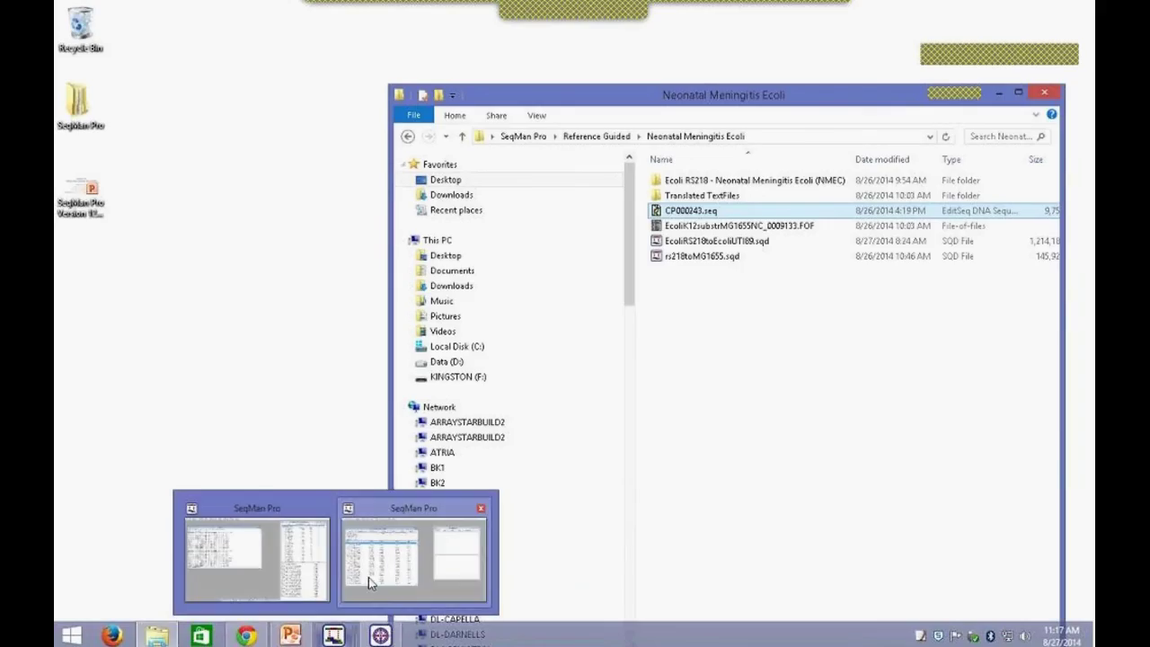
left_click(304, 572)
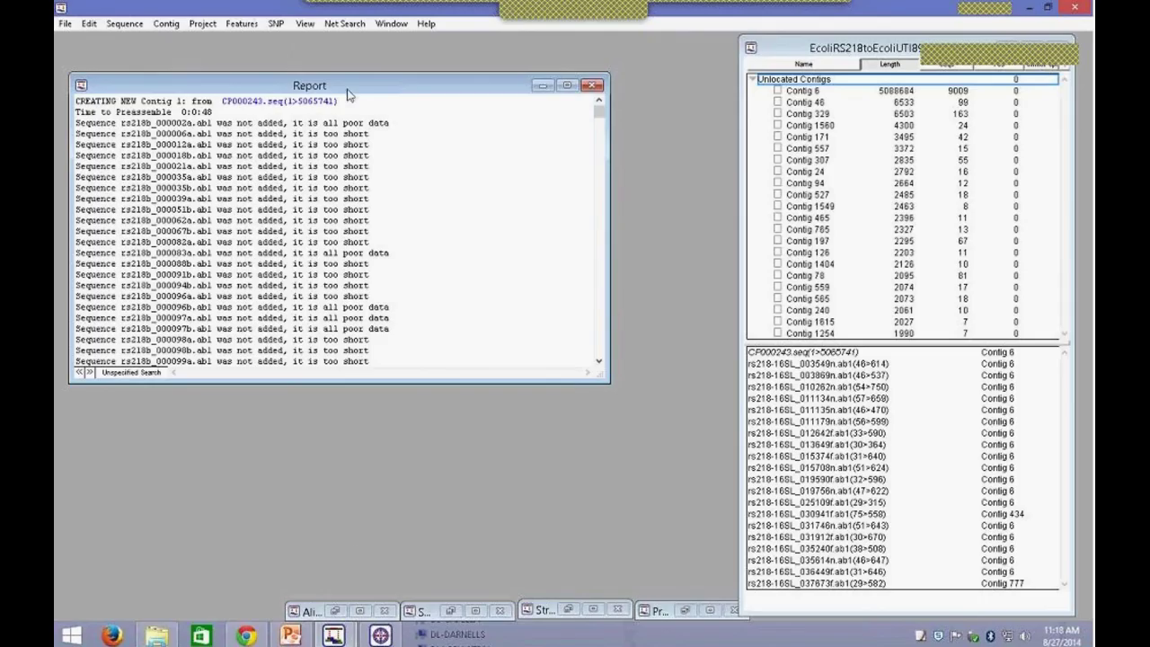
left_click_drag(343, 92, 338, 89)
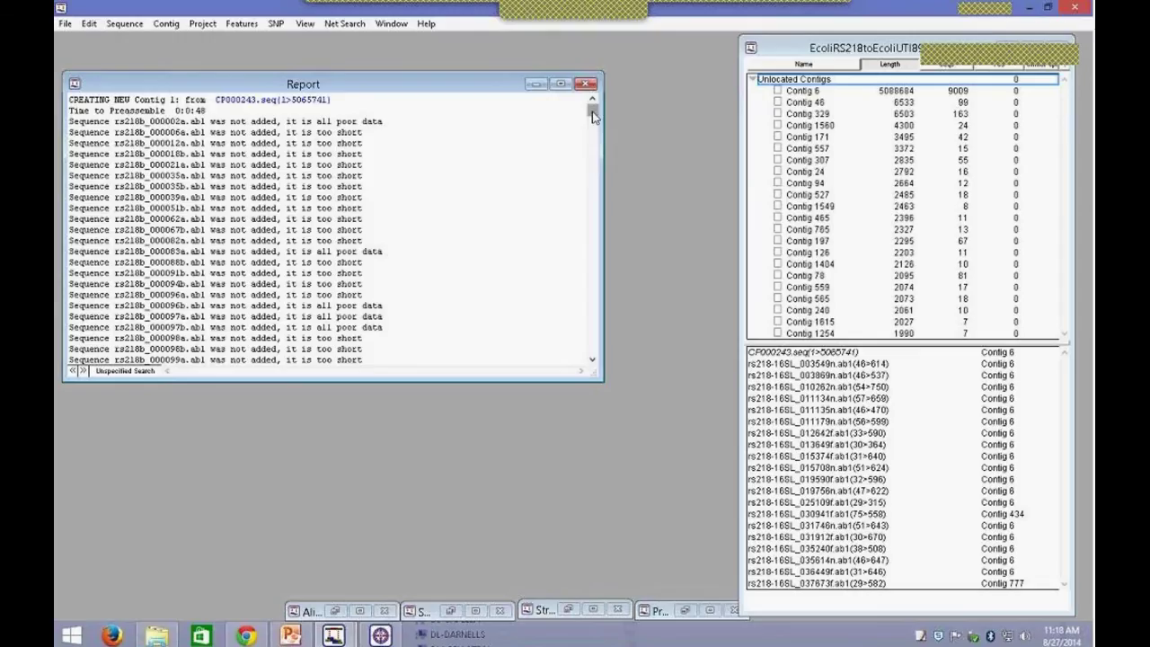
left_click_drag(590, 376, 646, 487)
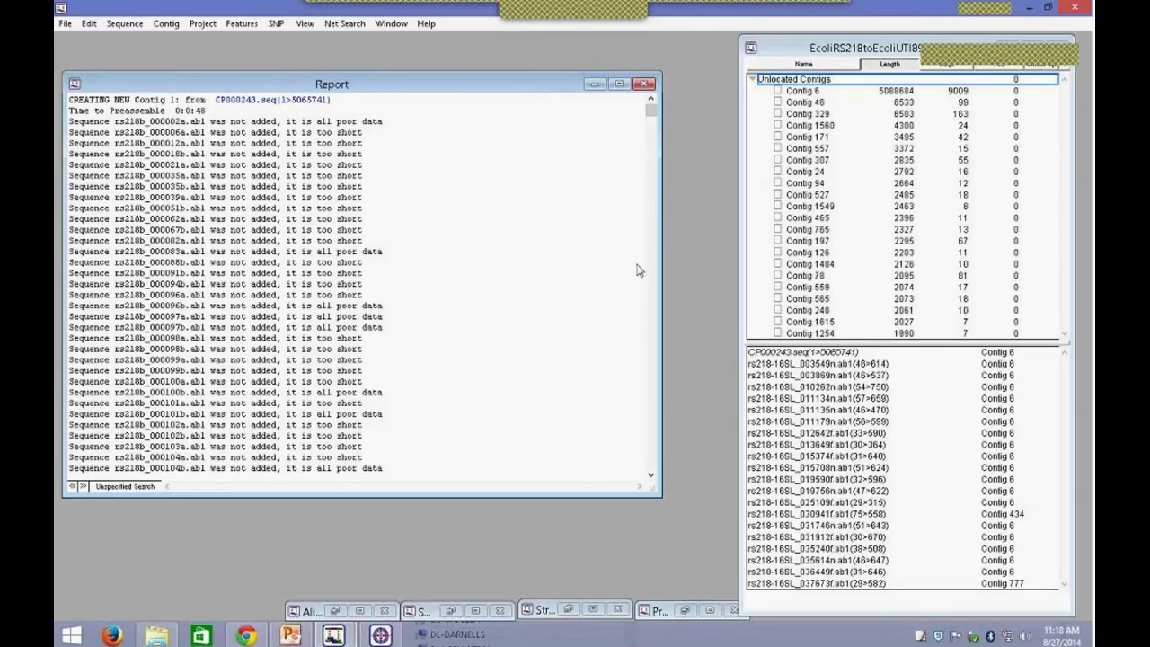
Step: Examine the assembly Report for excluded sequences and reasons, reads entered into contigs, new contigs and closing notes, and minimize the report
mouse_move(651, 110)
left_mouse_down()
mouse_move(660, 167)
mouse_move(648, 109)
left_mouse_up()
left_click_drag(124, 122, 232, 206)
left_click(293, 135)
left_click_drag(289, 121, 384, 122)
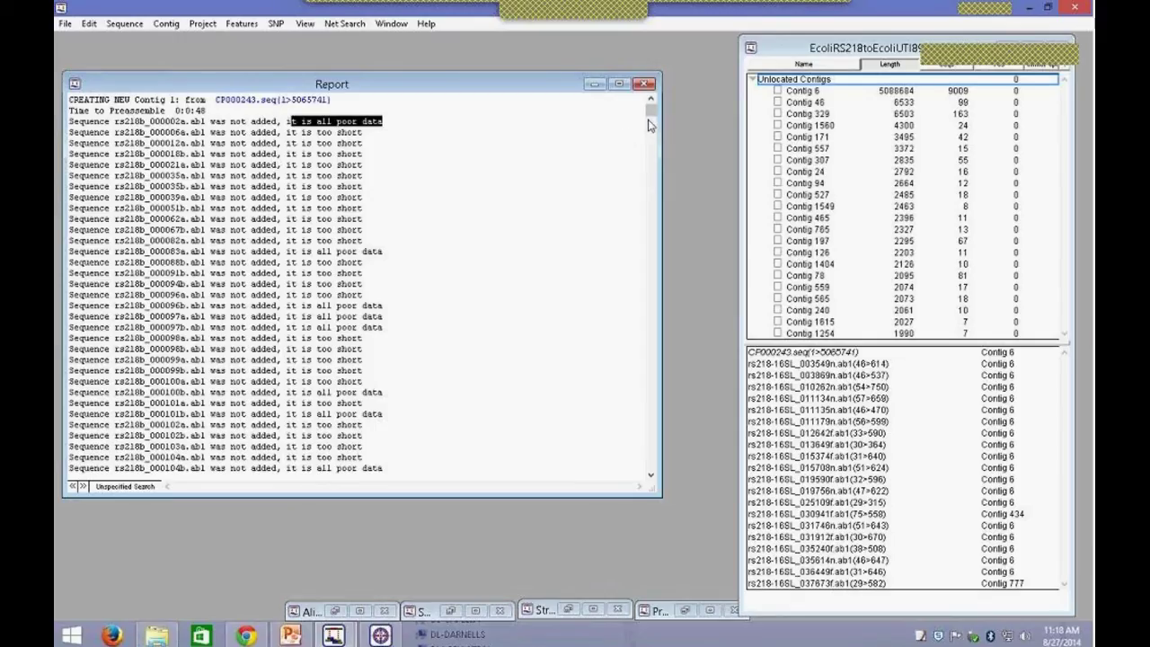
left_click_drag(651, 117, 660, 163)
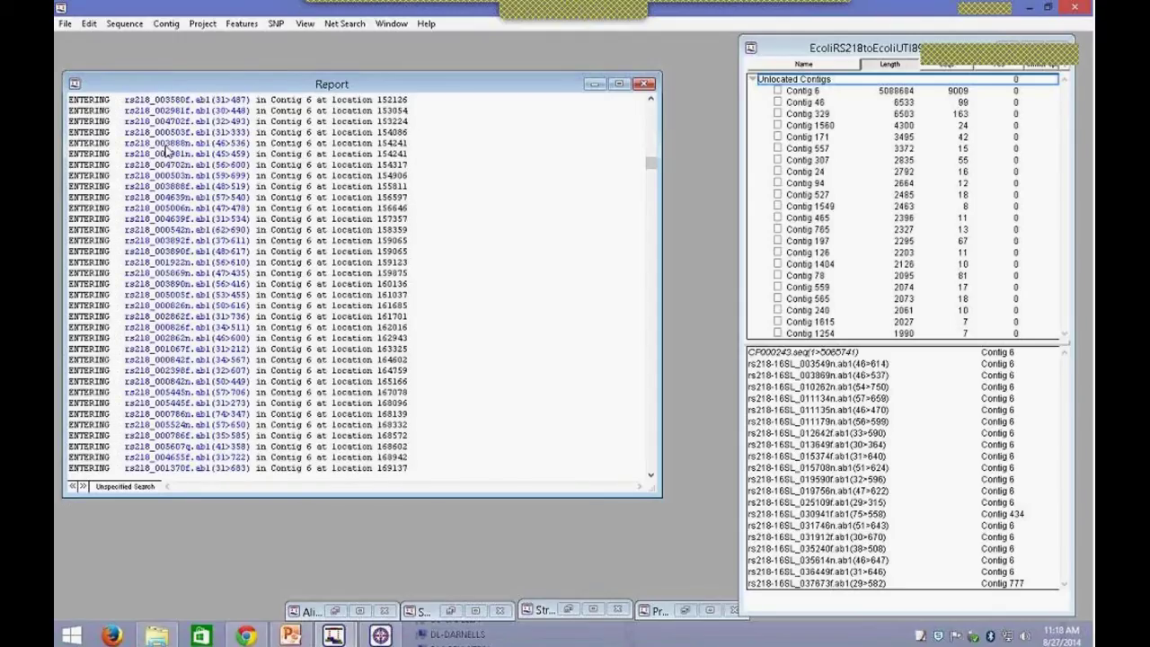
left_click_drag(650, 162, 662, 231)
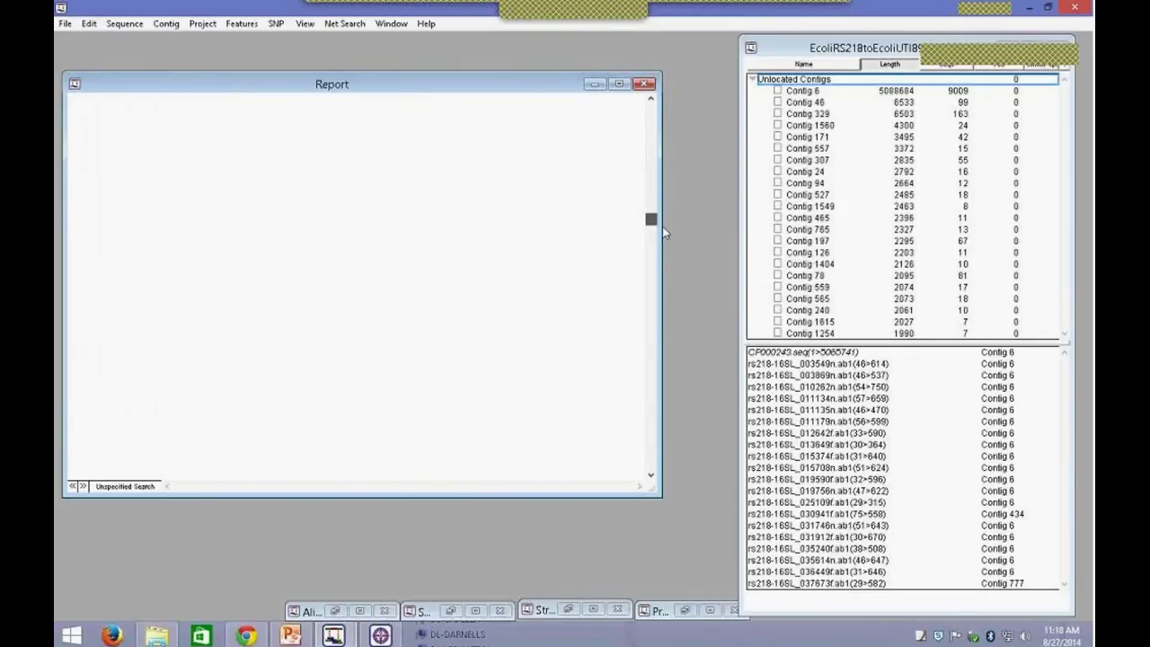
left_click_drag(668, 289, 662, 473)
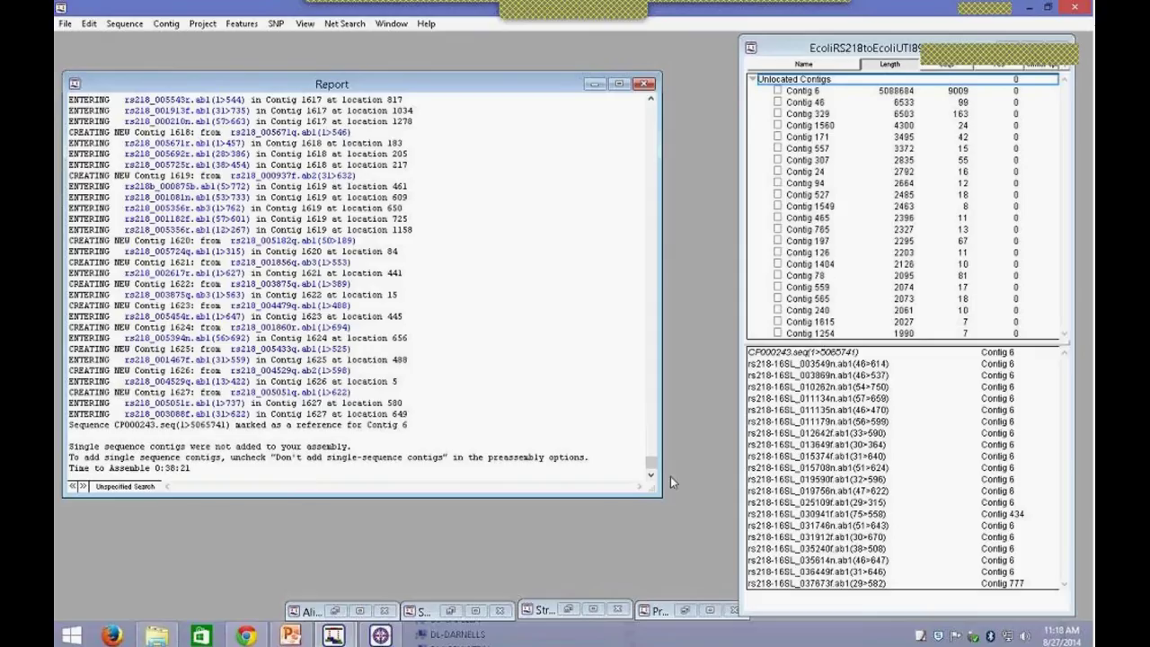
left_click_drag(652, 463, 652, 457)
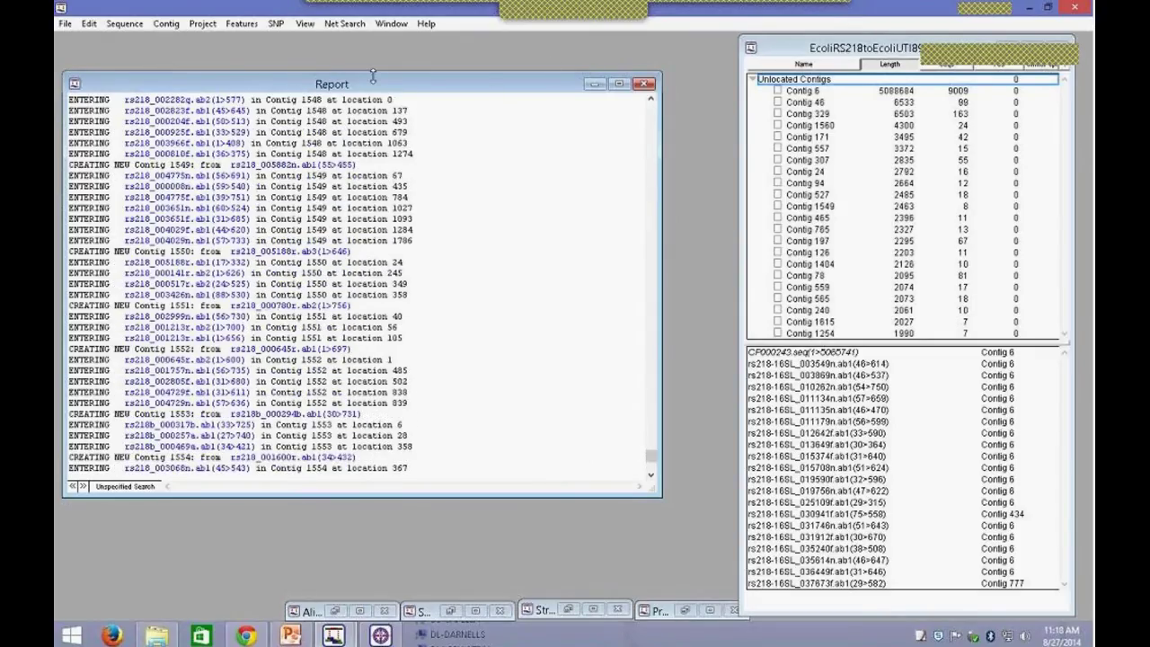
left_click(598, 87)
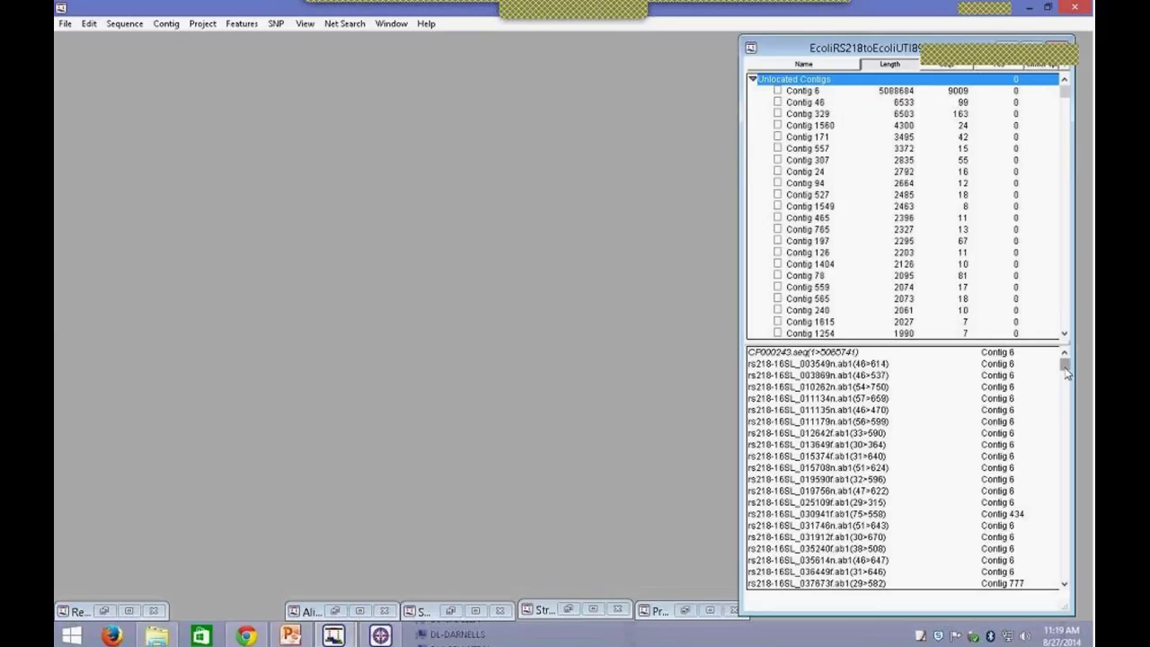
Step: Browse the assembled sequences with their contig assignments, open rs218-16SL_011179n.ab1 in its contig alignment, and minimize the alignment
left_click_drag(1066, 372, 1068, 395)
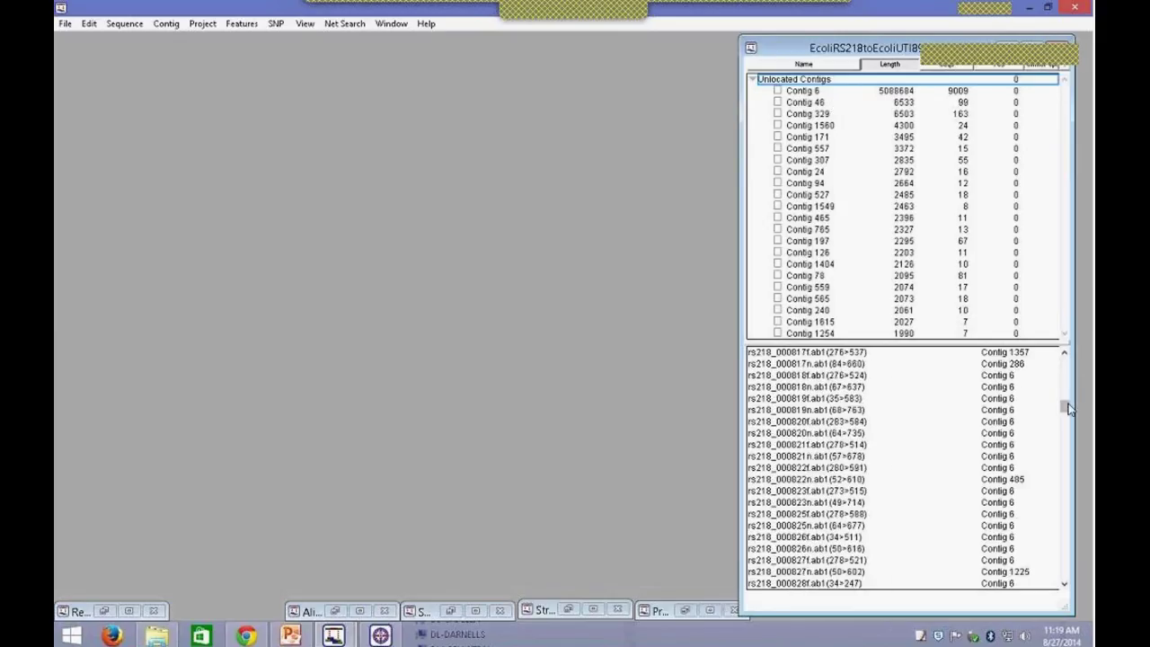
scroll(1006, 384, "up", 2)
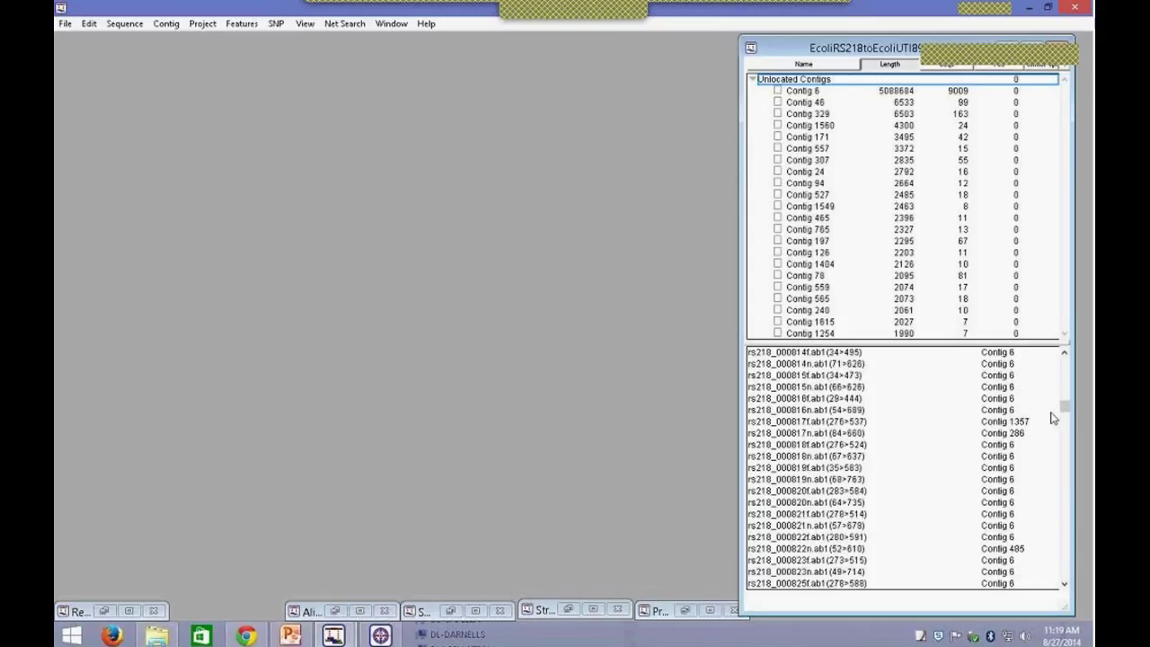
left_click_drag(1066, 405, 1064, 360)
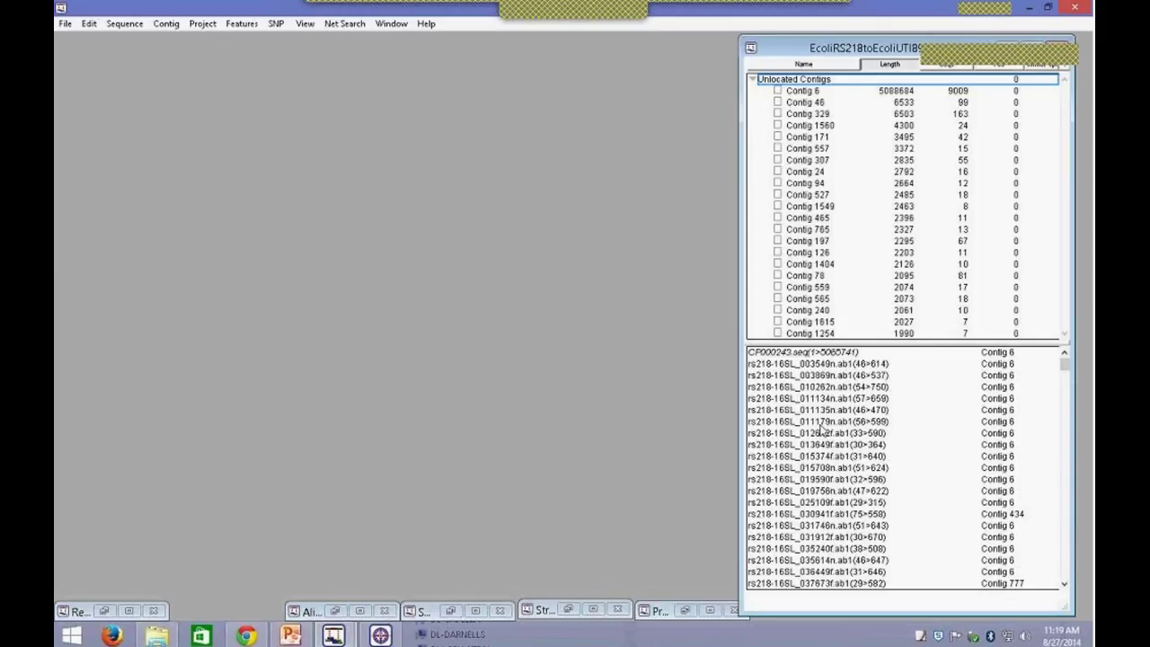
left_click(819, 424)
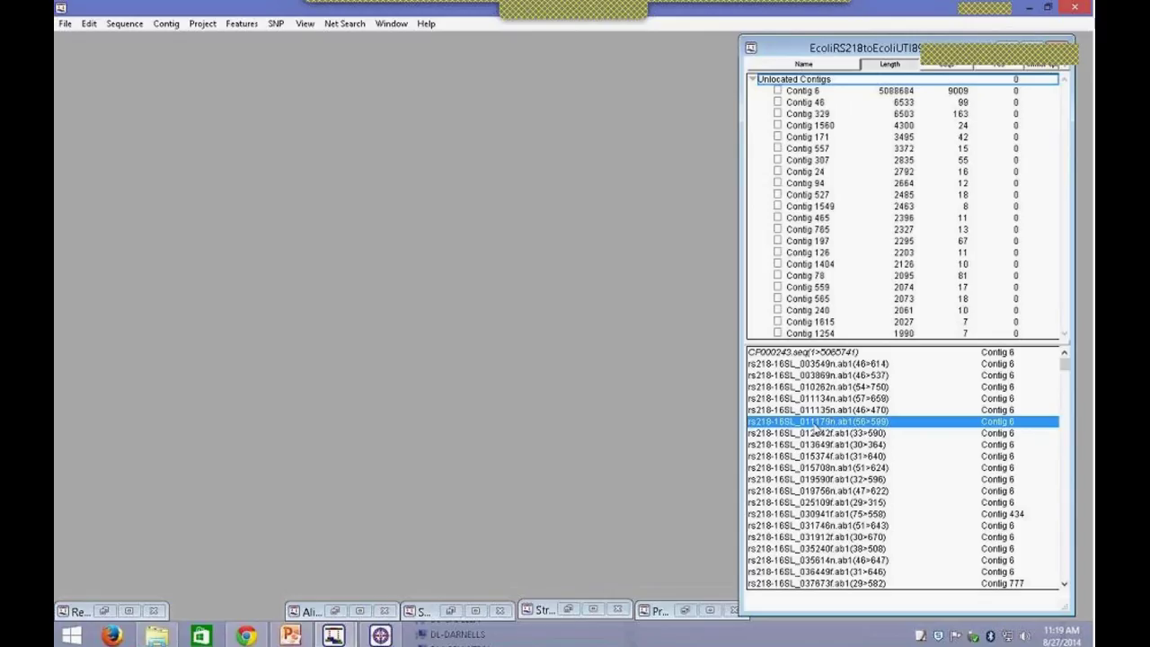
double_click(816, 430)
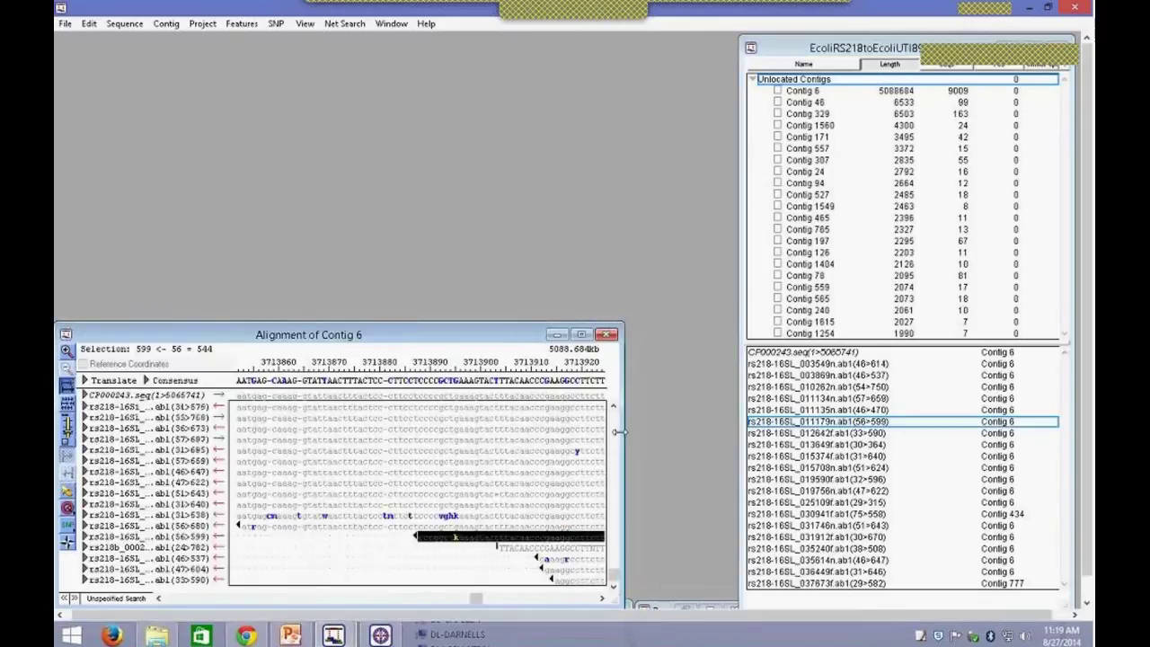
left_click(557, 334)
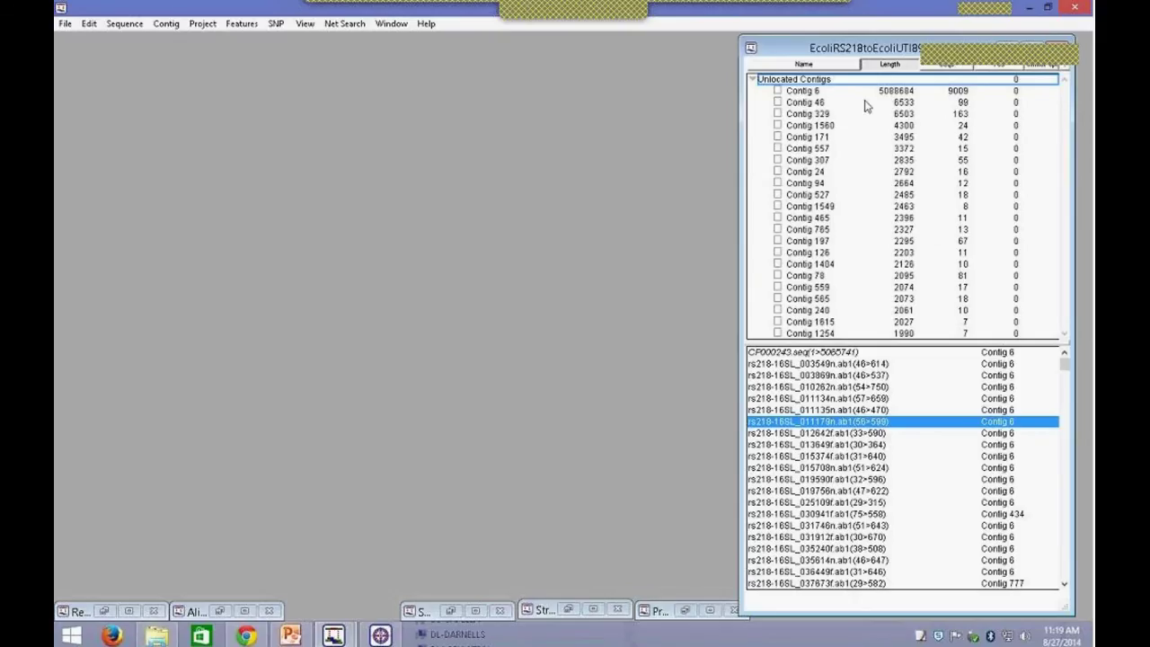
Step: Try sorting the contigs by name, length and number of sequences, finishing with them ordered by descending length
left_click(813, 68)
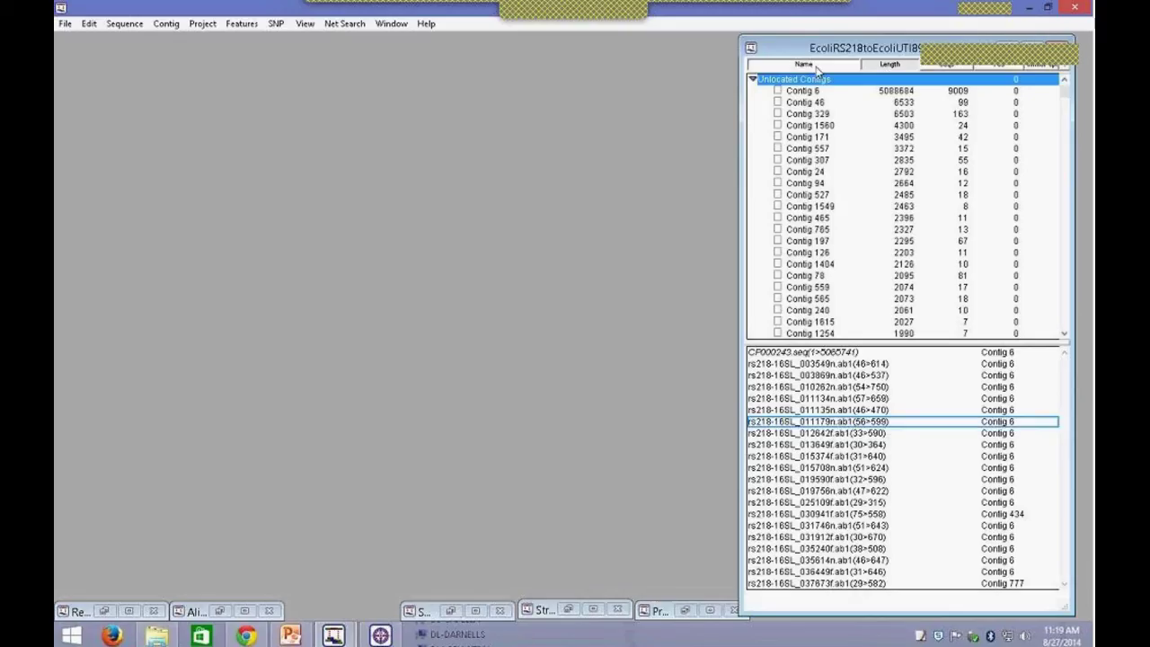
left_click(818, 69)
left_click(894, 70)
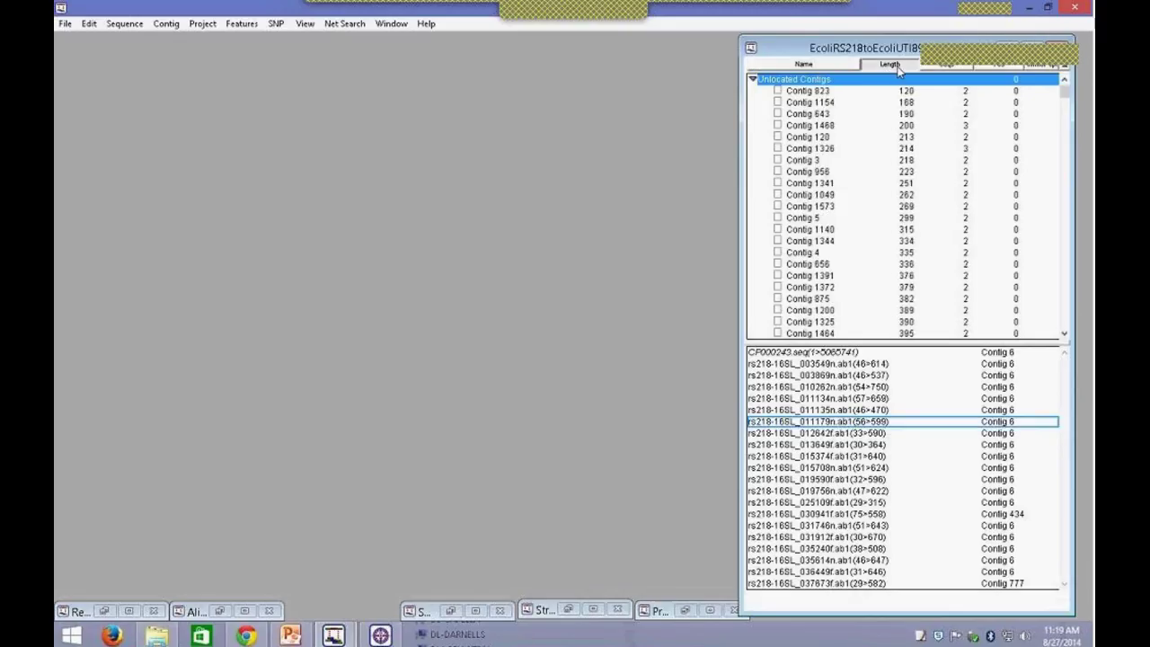
left_click(898, 69)
left_click(939, 68)
left_click(941, 69)
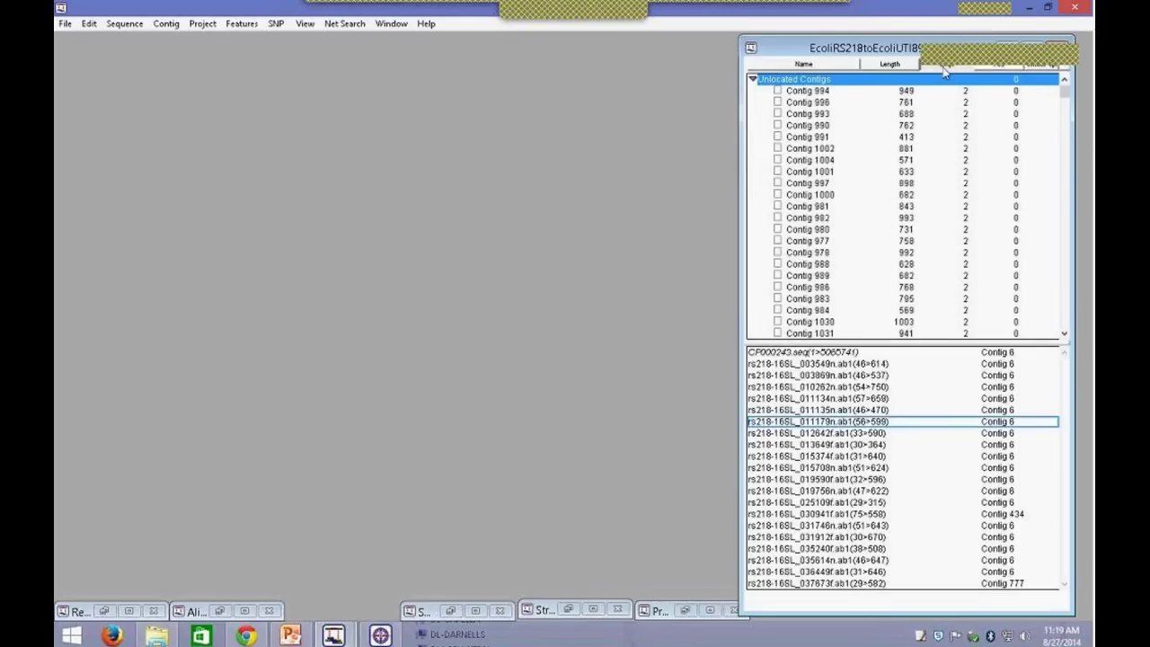
left_click(889, 69)
left_click(889, 66)
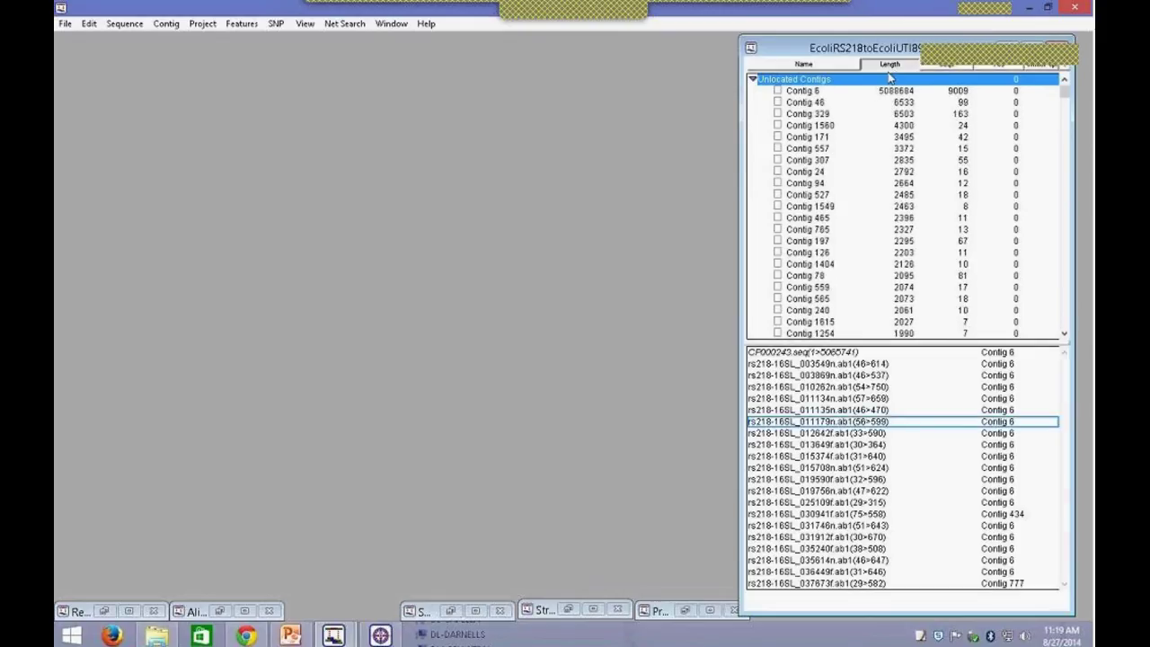
Step: Open the Contig 6 alignment, maximize it, place the cursor at consensus position 3713871, and examine read coverage at earlier positions along the reference
left_click(824, 94)
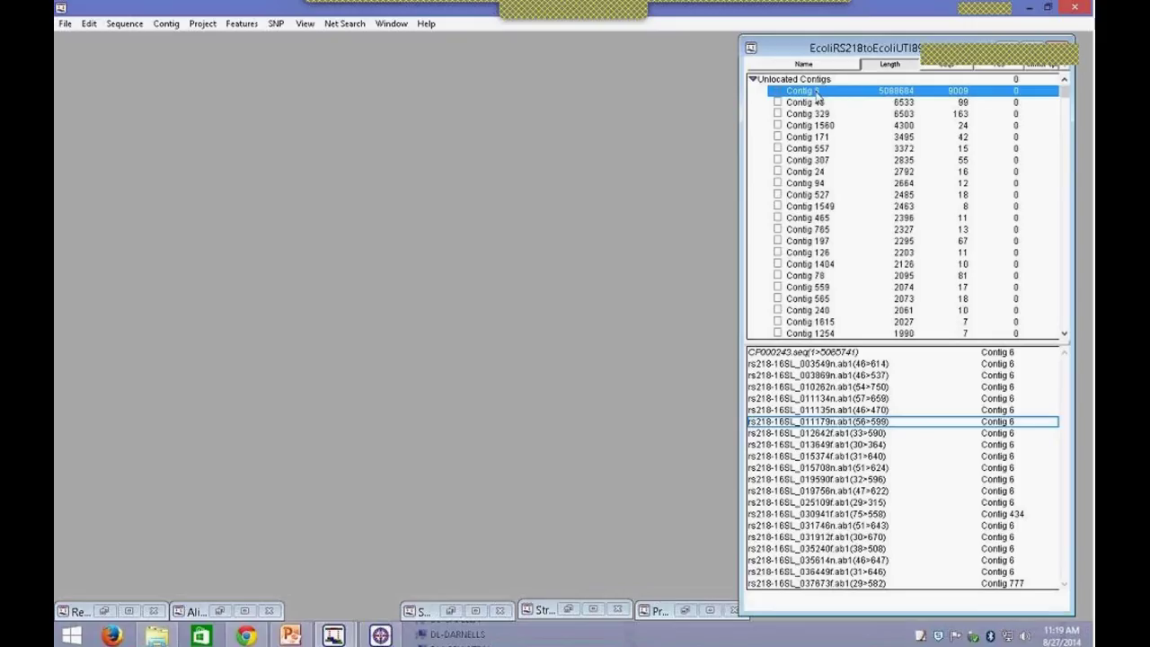
double_click(816, 92)
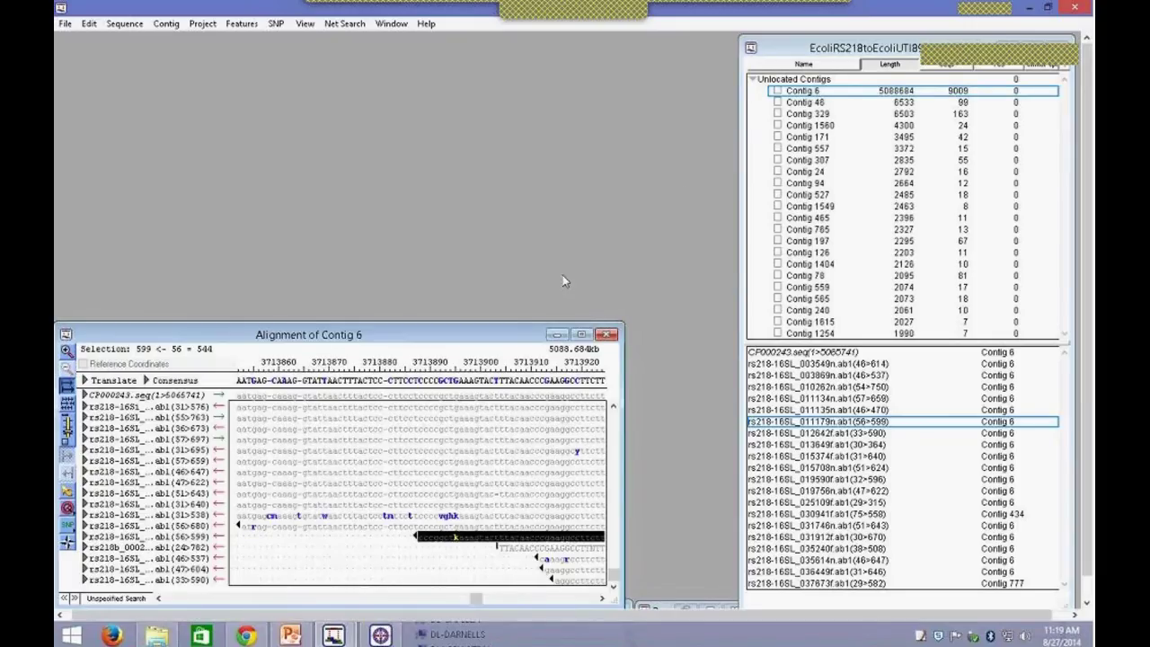
left_click(582, 336)
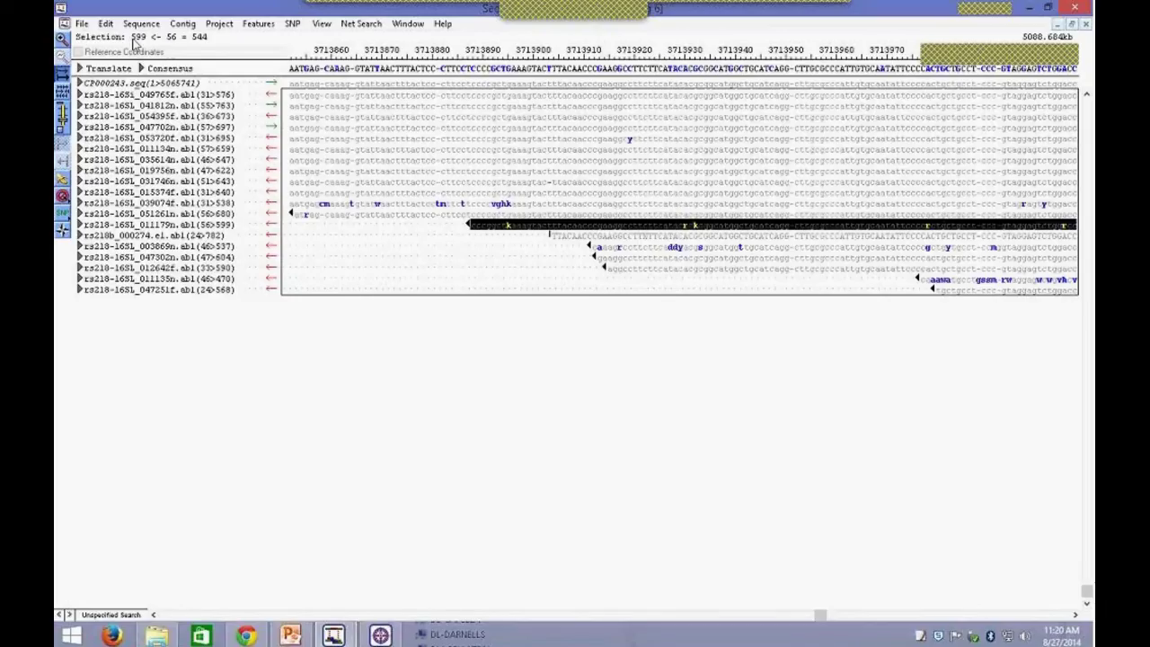
left_click(384, 72)
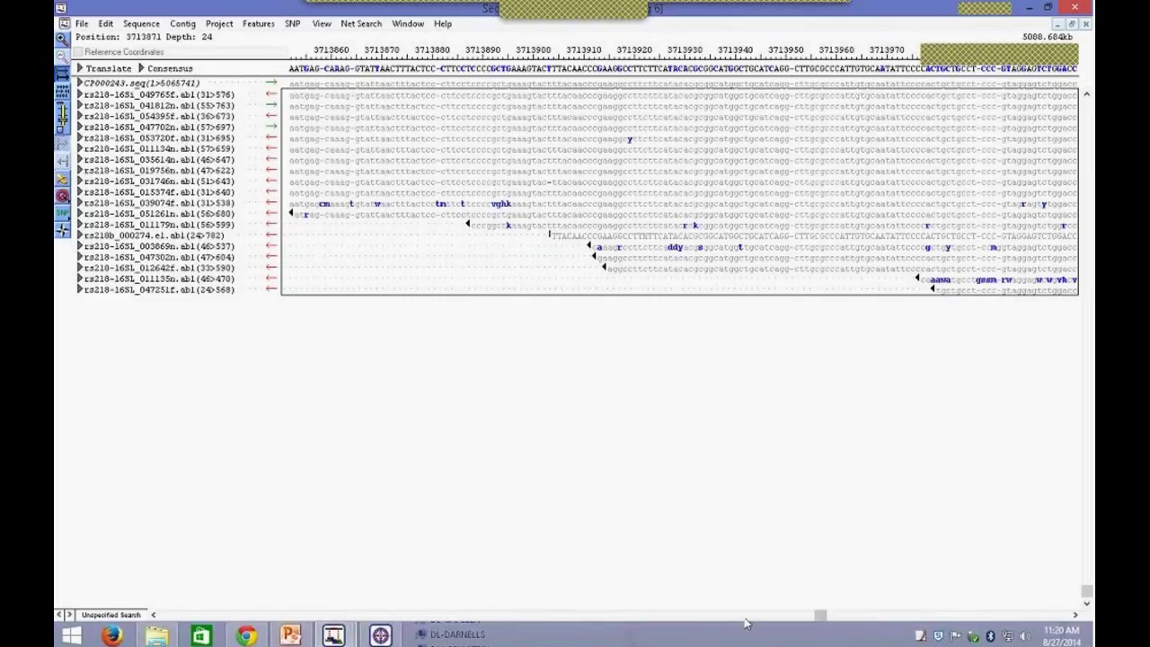
left_click_drag(820, 615, 618, 641)
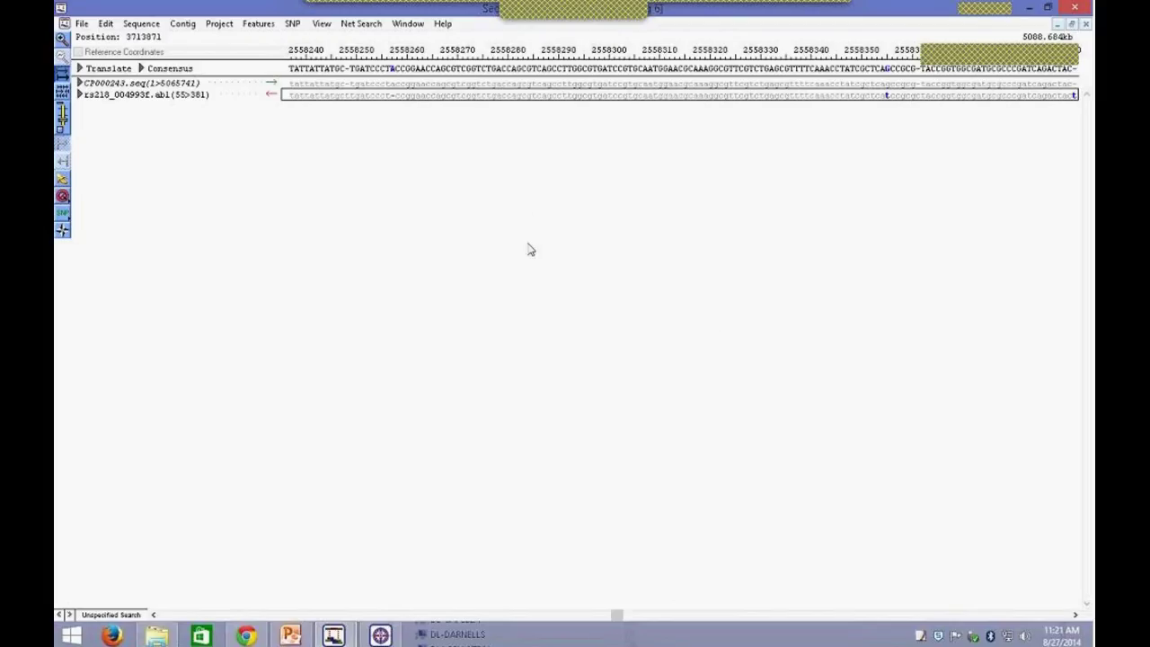
left_click_drag(616, 616, 309, 606)
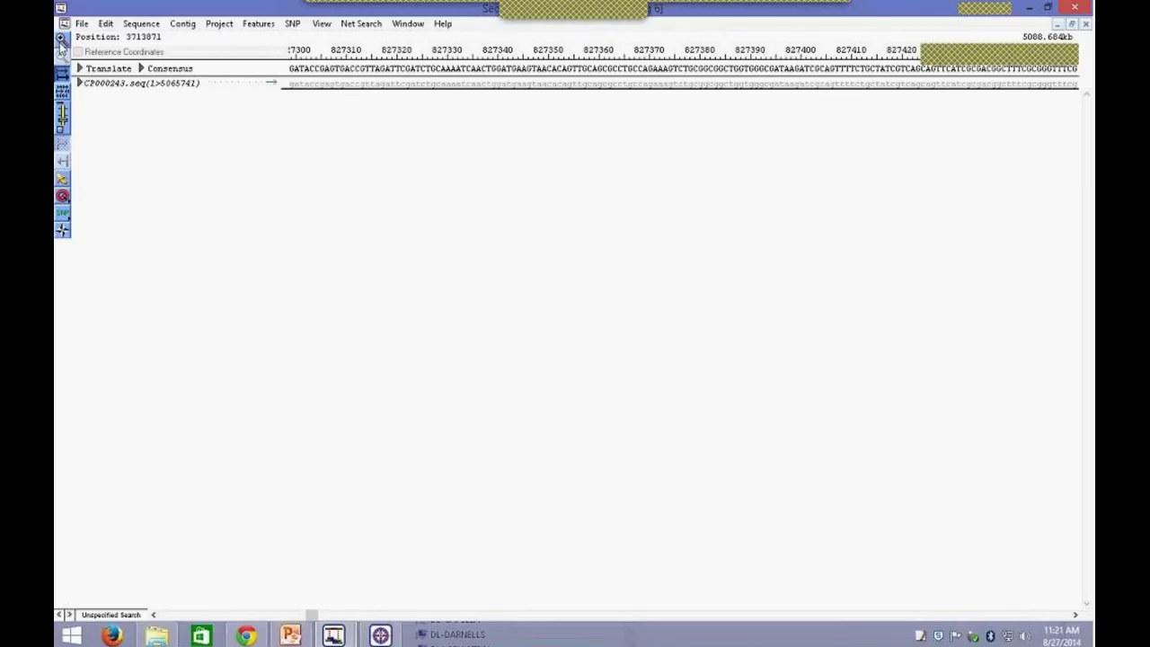
Step: Try different magnifications of the Contig 6 alignment, leaving the bases spaced slightly wider than at the original scale
left_click(61, 54)
left_click(61, 54)
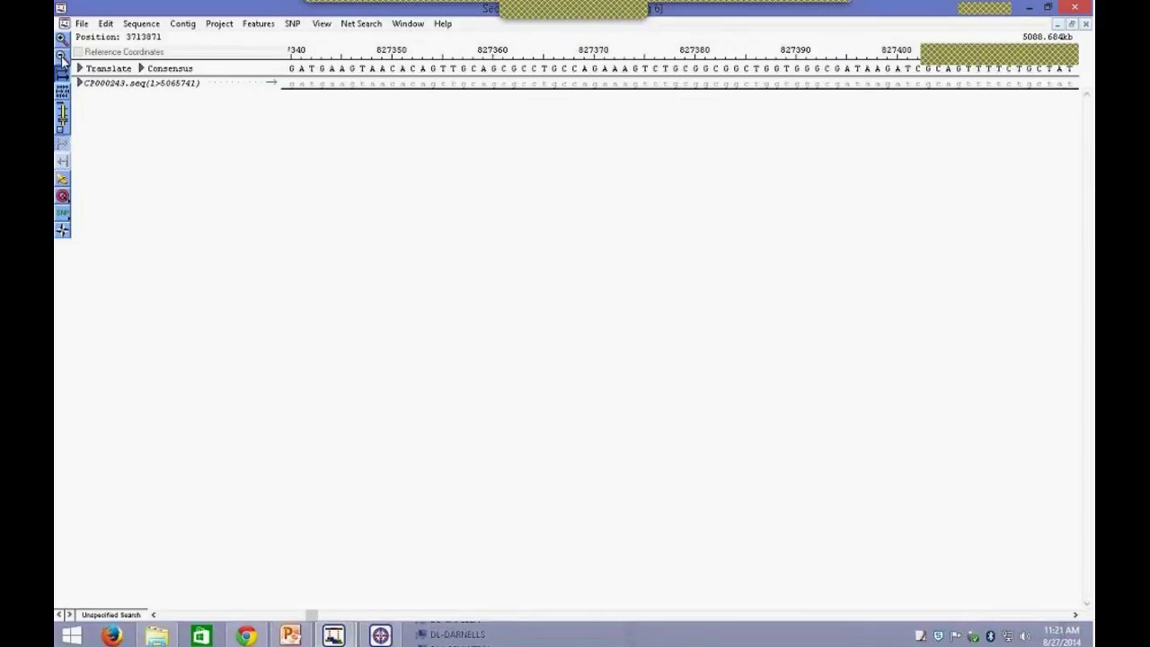
left_click(61, 54)
left_click(61, 54)
left_click(61, 39)
left_click(61, 38)
left_click(61, 54)
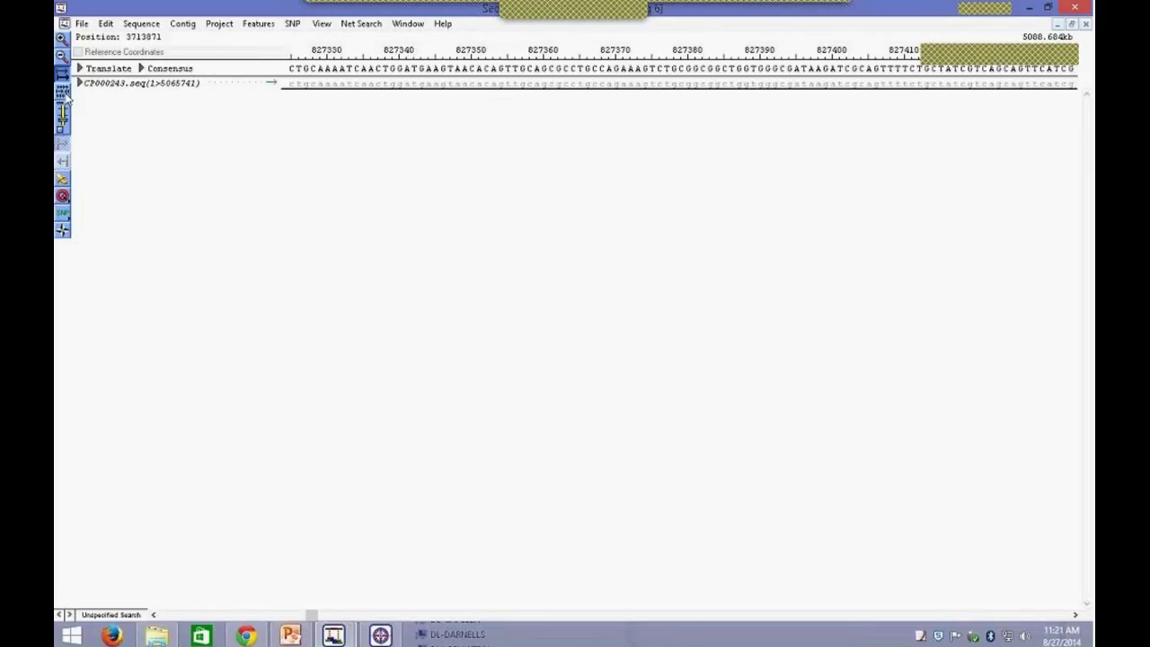
Step: Go to the reads around consensus position 2075300, hide the sequence names in the Contig 6 alignment, and show them again
left_click_drag(310, 614, 529, 619)
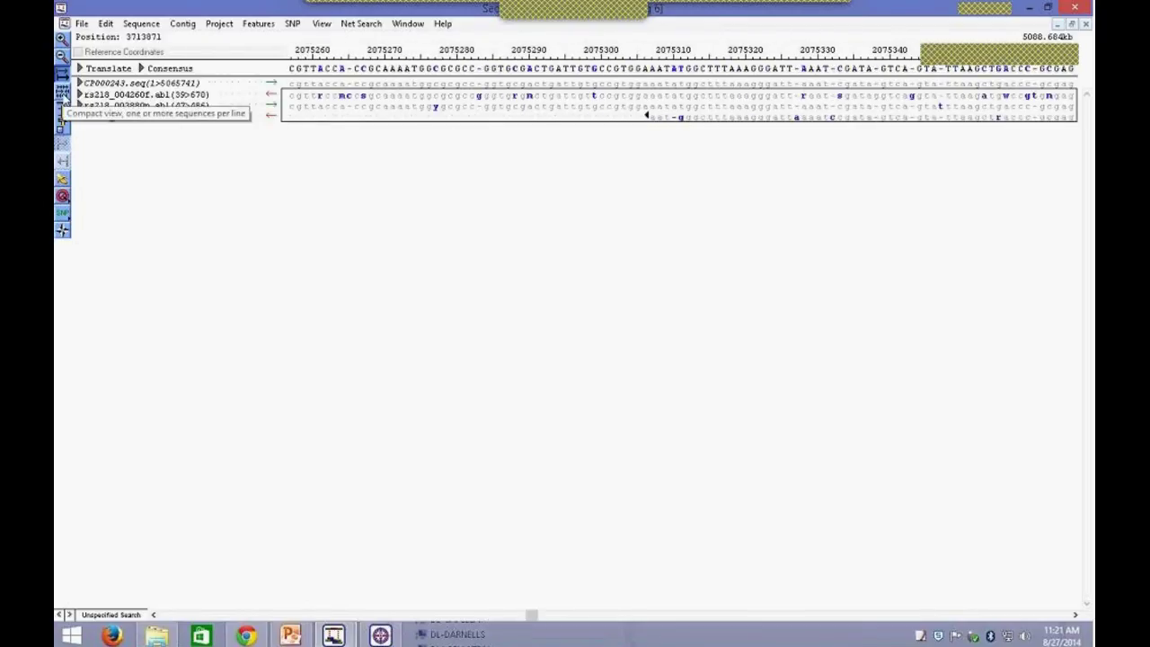
left_click(62, 109)
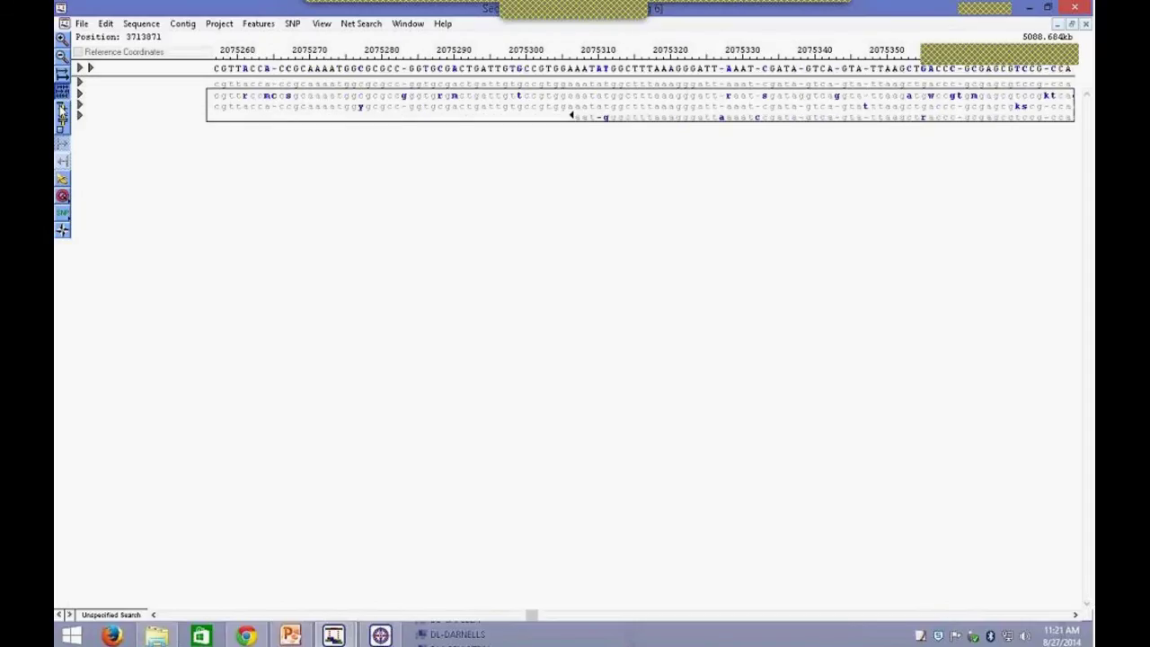
left_click(62, 112)
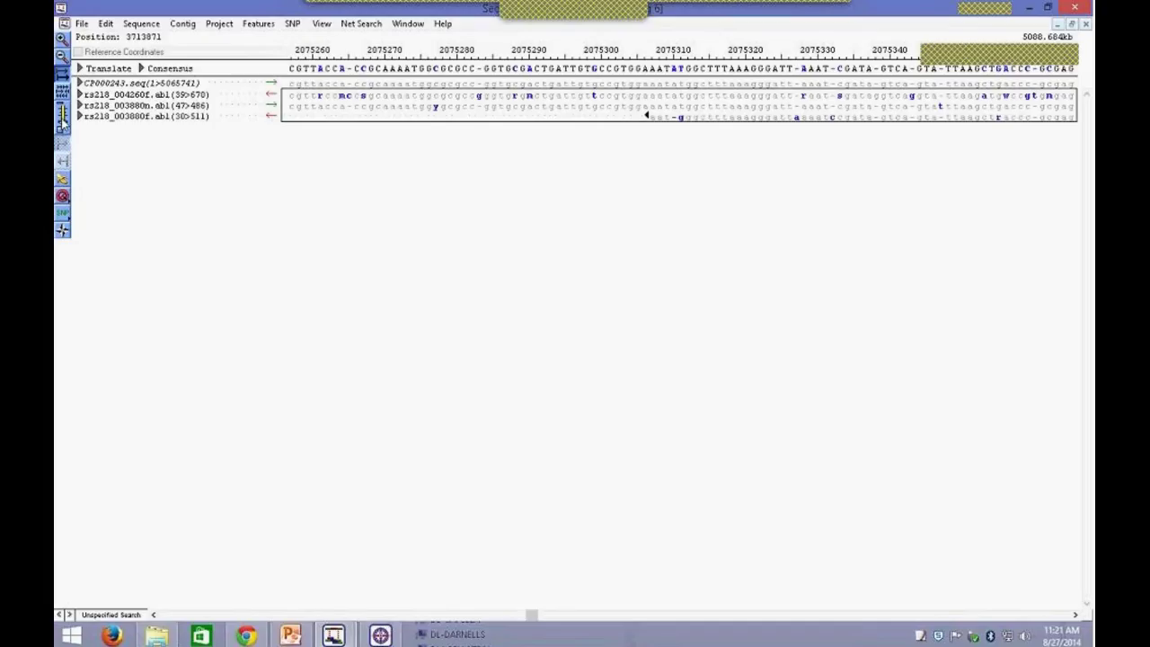
Step: Turn on editing for the alignment and try to edit a base in rs218_004260f.ab1, keeping the SNPs shown
left_click(63, 182)
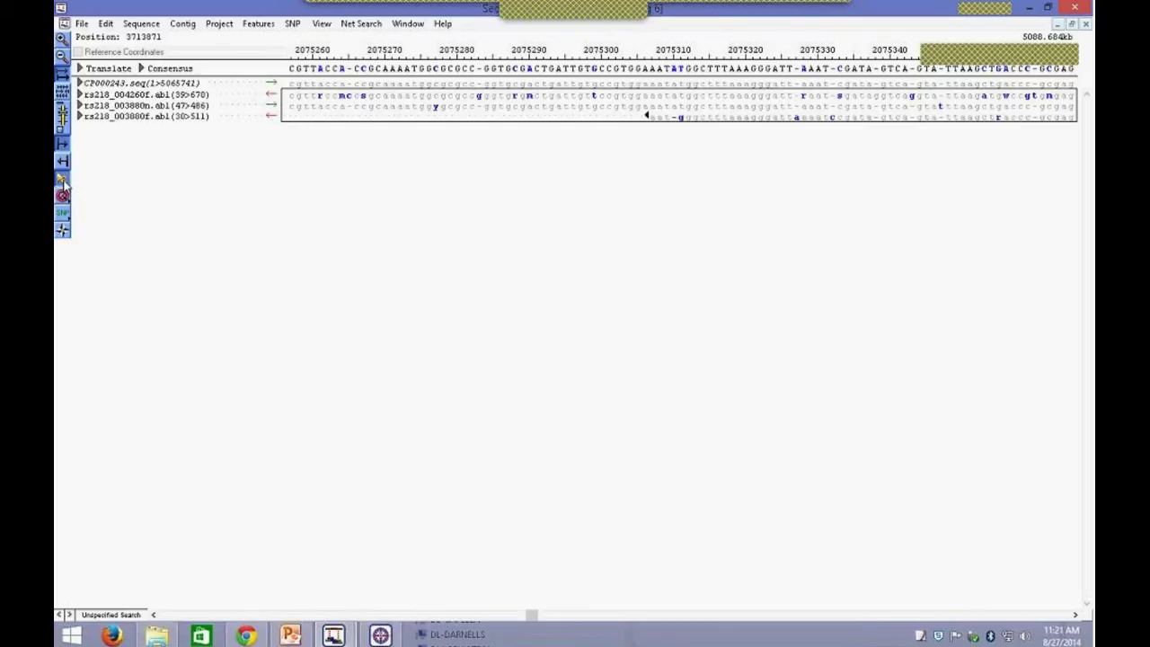
left_click(364, 99)
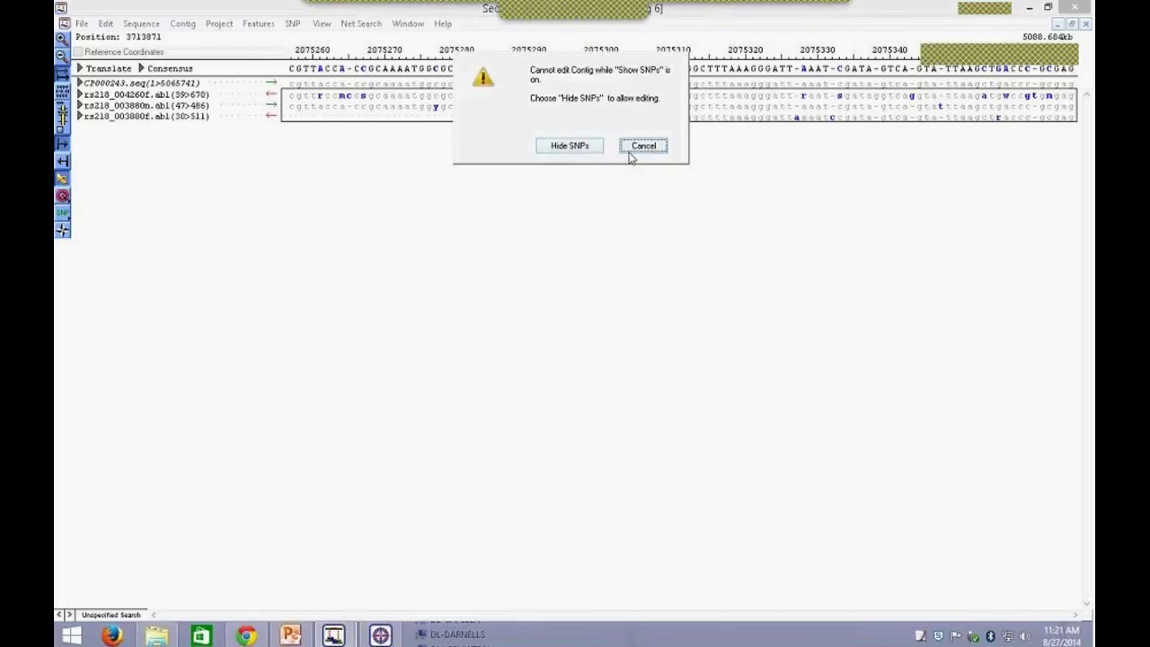
left_click_drag(583, 149, 429, 107)
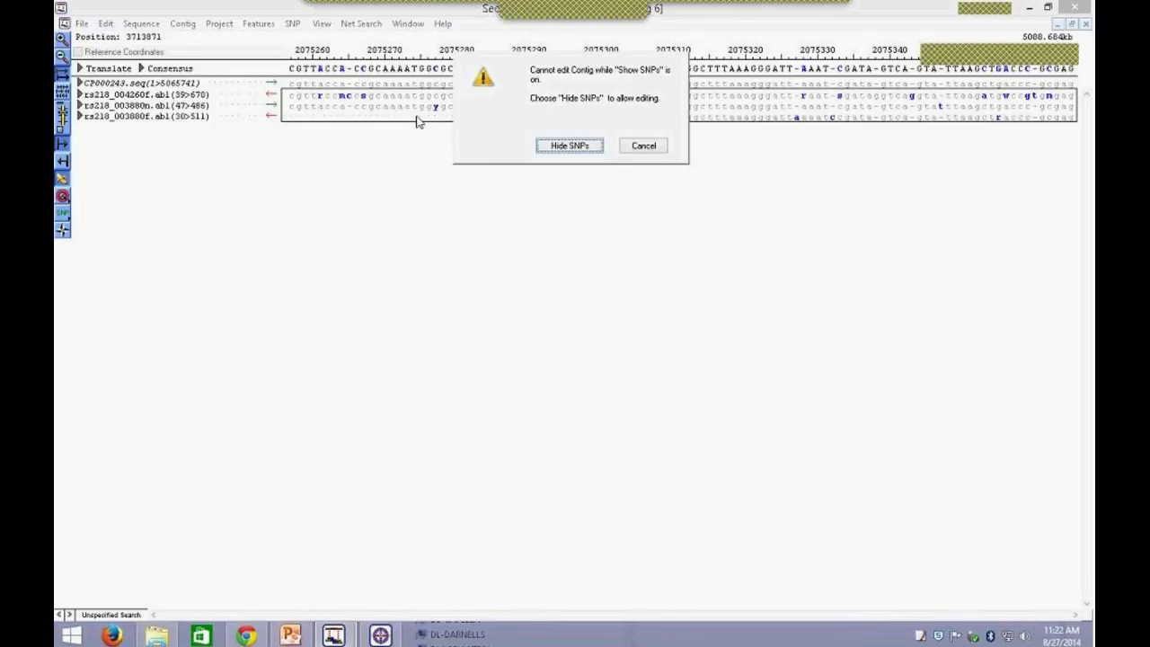
left_click(640, 152)
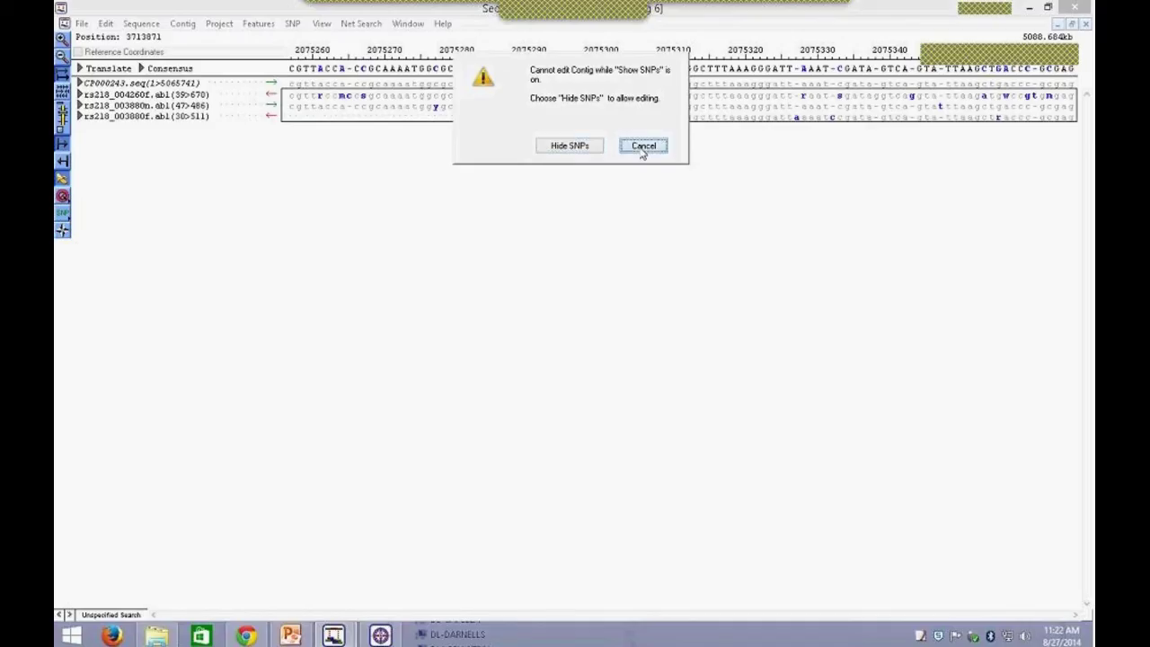
left_click(643, 149)
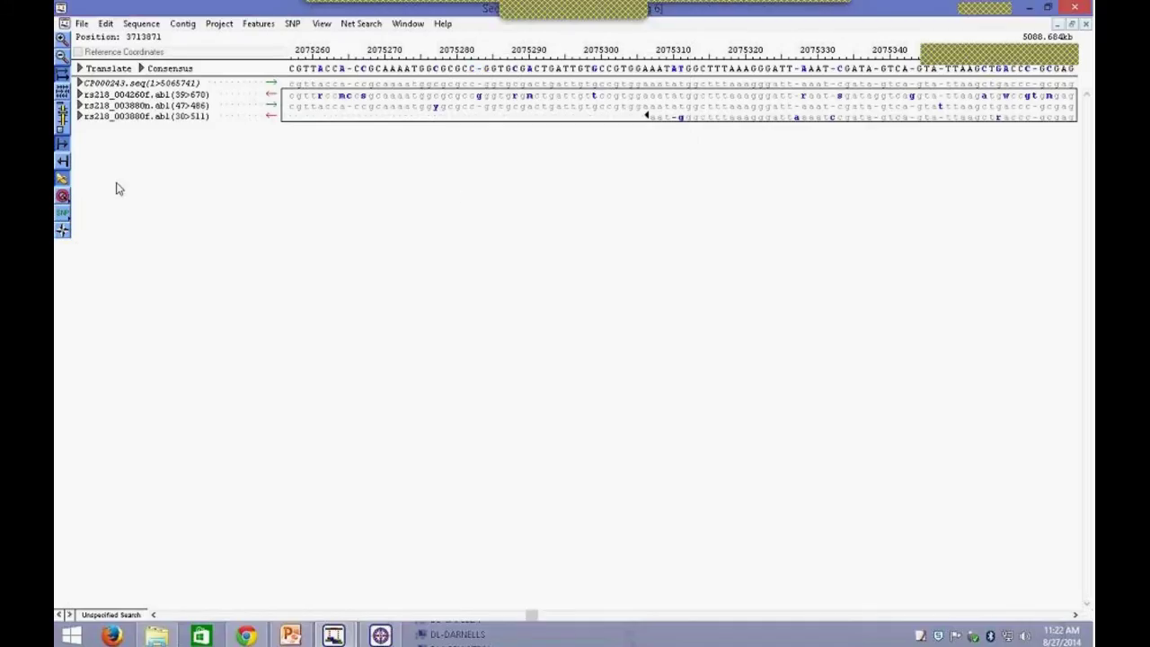
Step: Show quality scores beside the bases in the alignment, and try to jump to the next SNP with the feature navigator
left_click(62, 203)
left_click(95, 197)
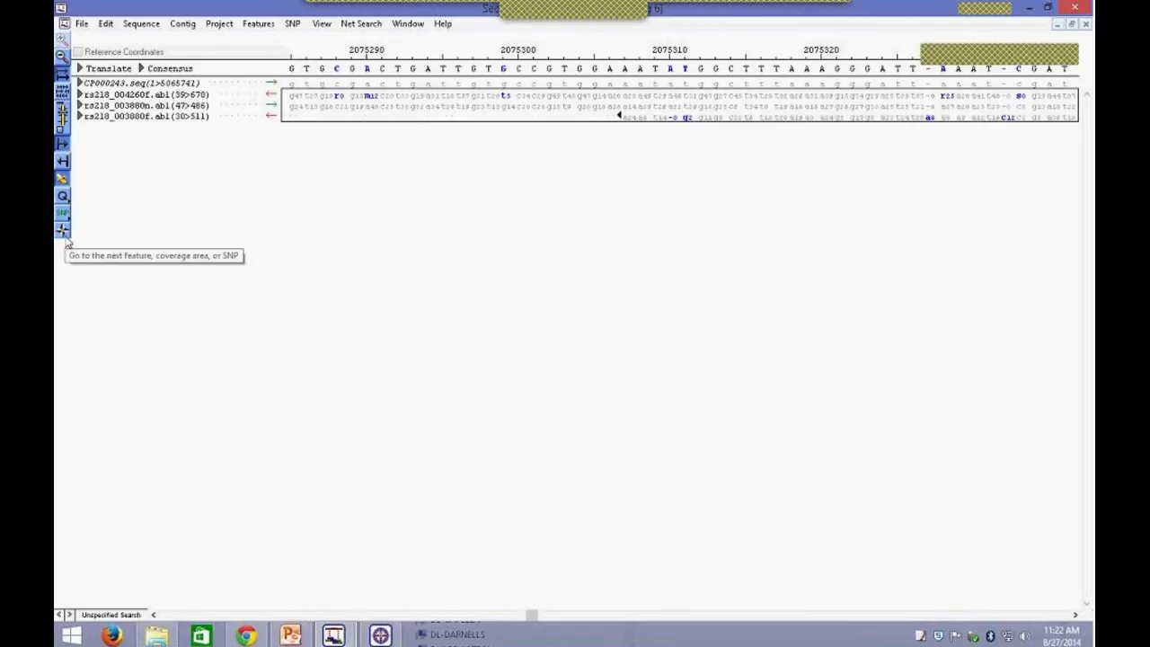
left_click(63, 233)
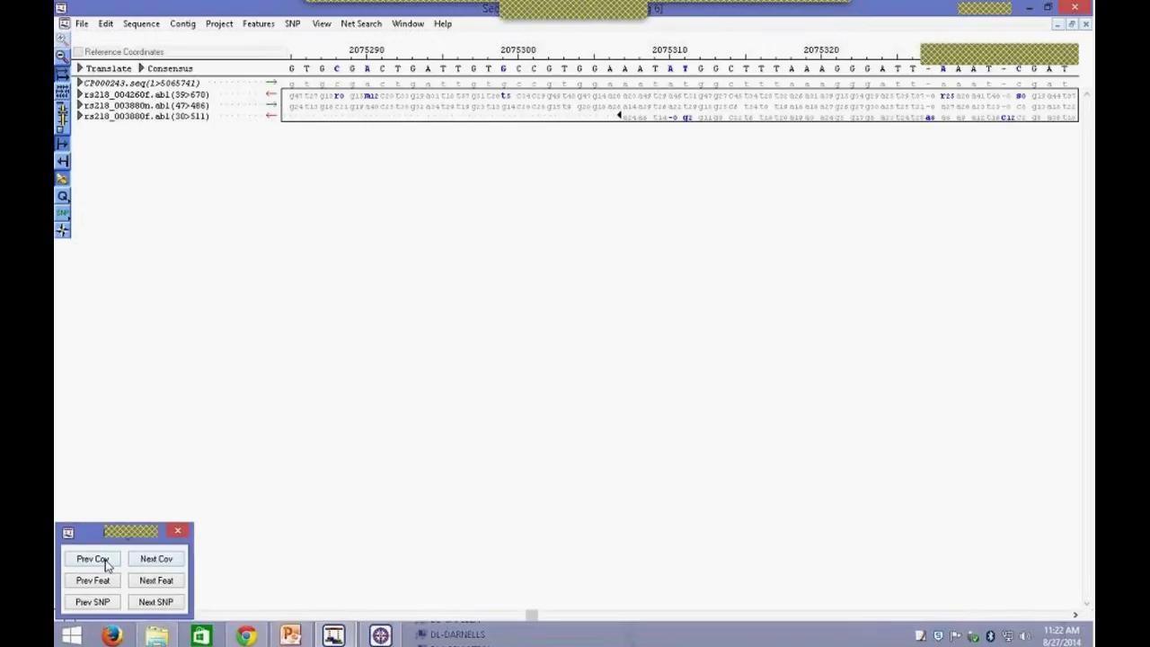
left_click(143, 604)
left_click_drag(90, 537, 94, 275)
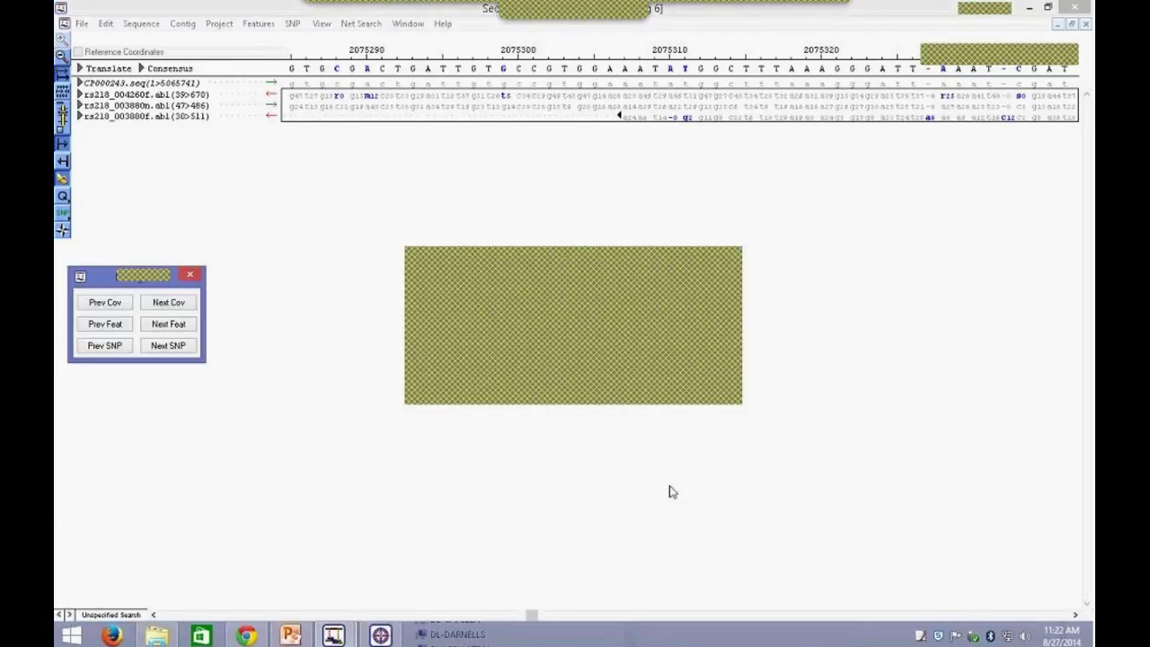
left_click(710, 387)
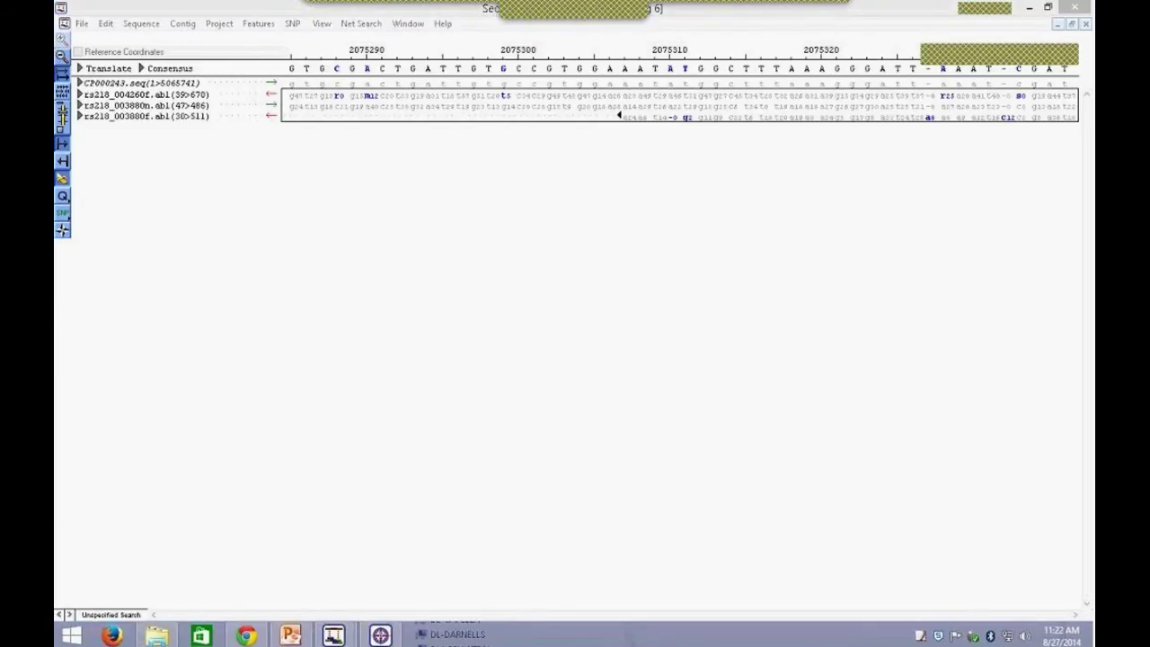
Step: Reopen the navigator, go forward through several coverage areas of the contig, and go back through two features
left_click(62, 230)
left_click(168, 304)
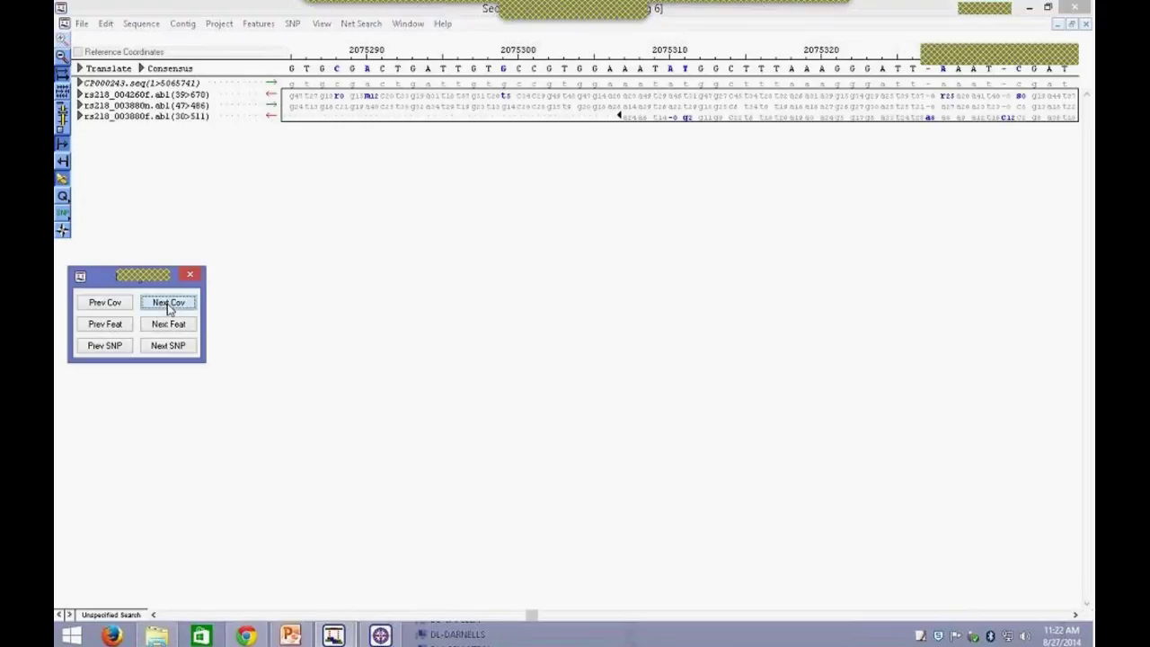
left_click(168, 304)
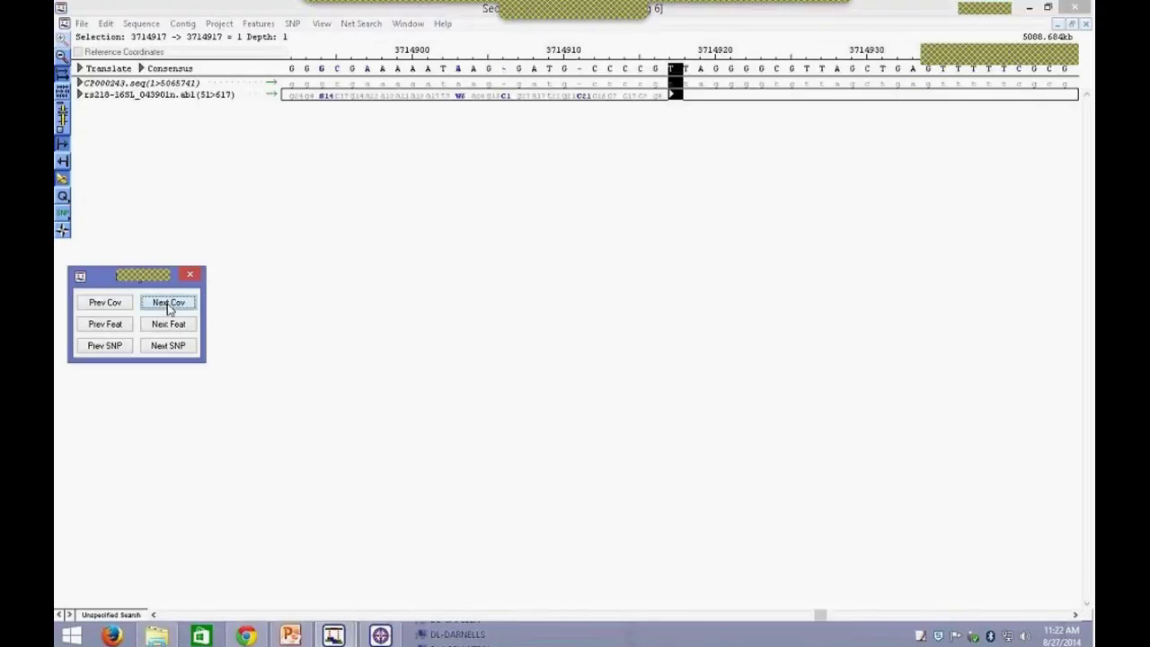
left_click(168, 304)
left_click(168, 303)
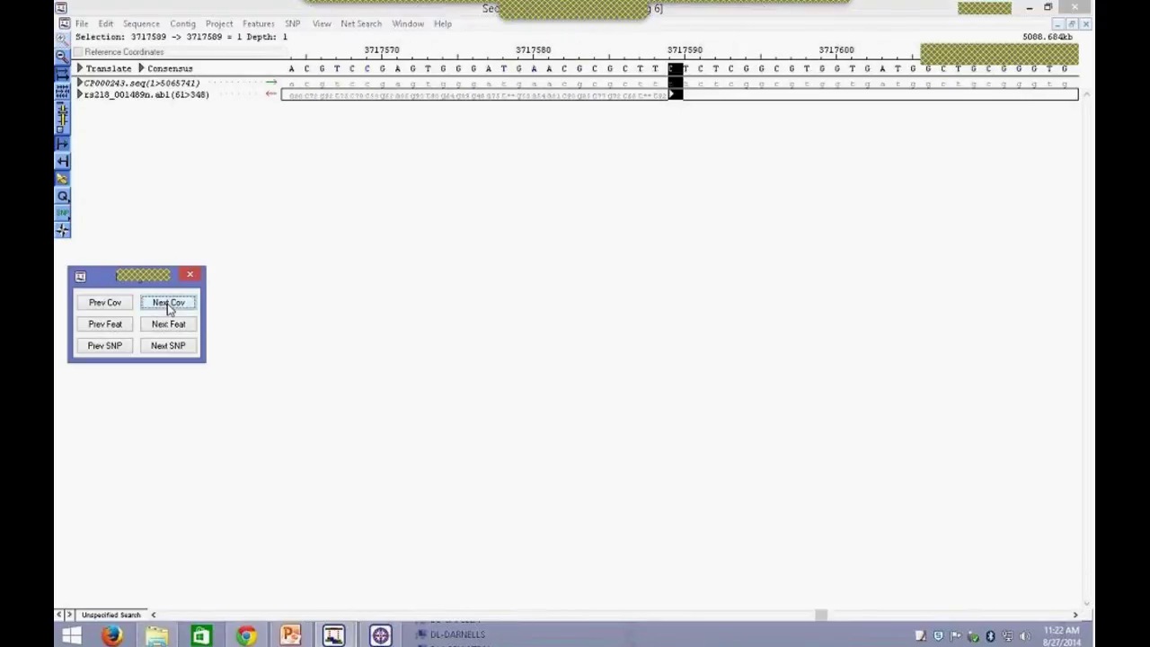
left_click(117, 330)
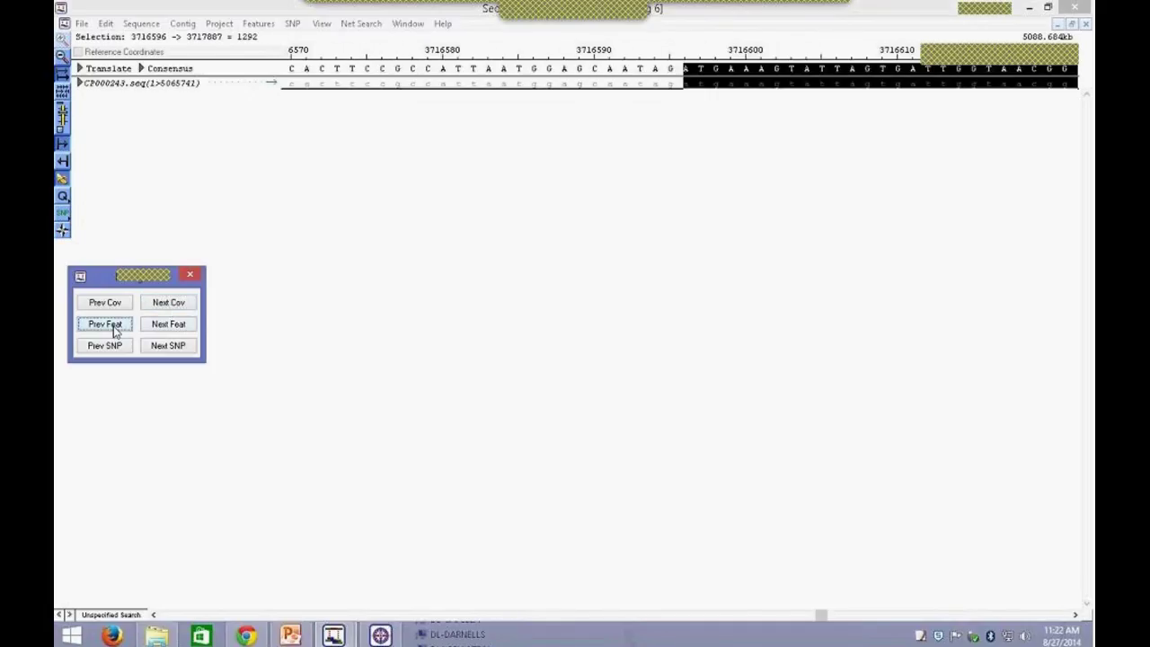
left_click(115, 331)
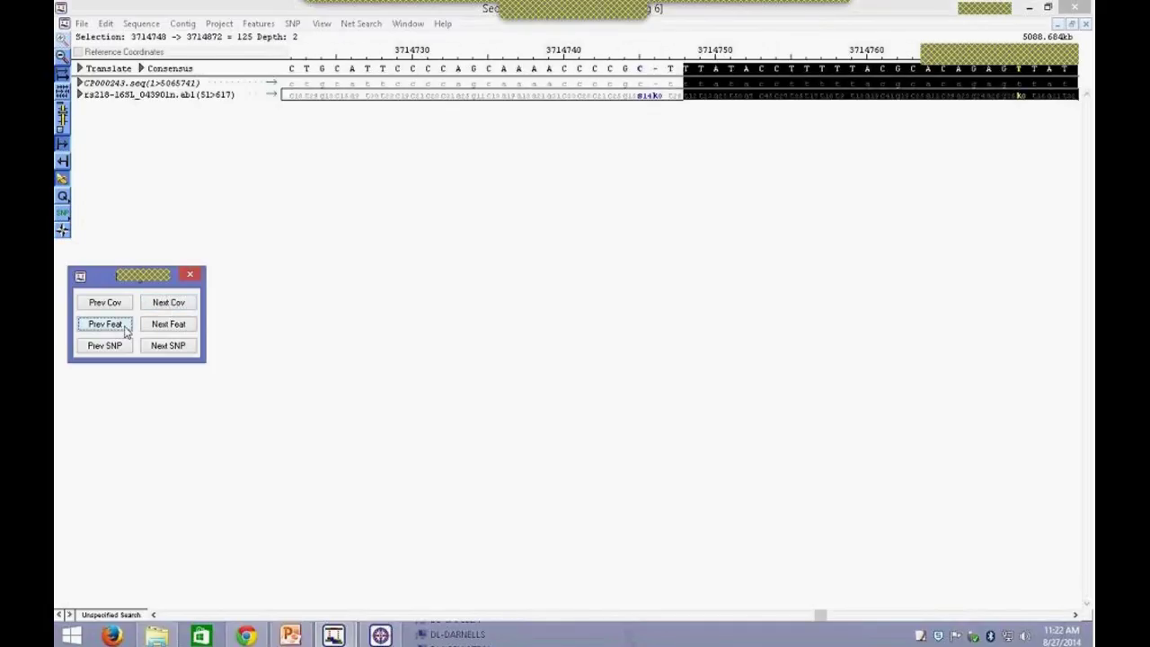
Step: Expand the annotated features of reference CP000243.seq and browse forward and back through the genes with the navigator
left_click_drag(101, 274, 91, 349)
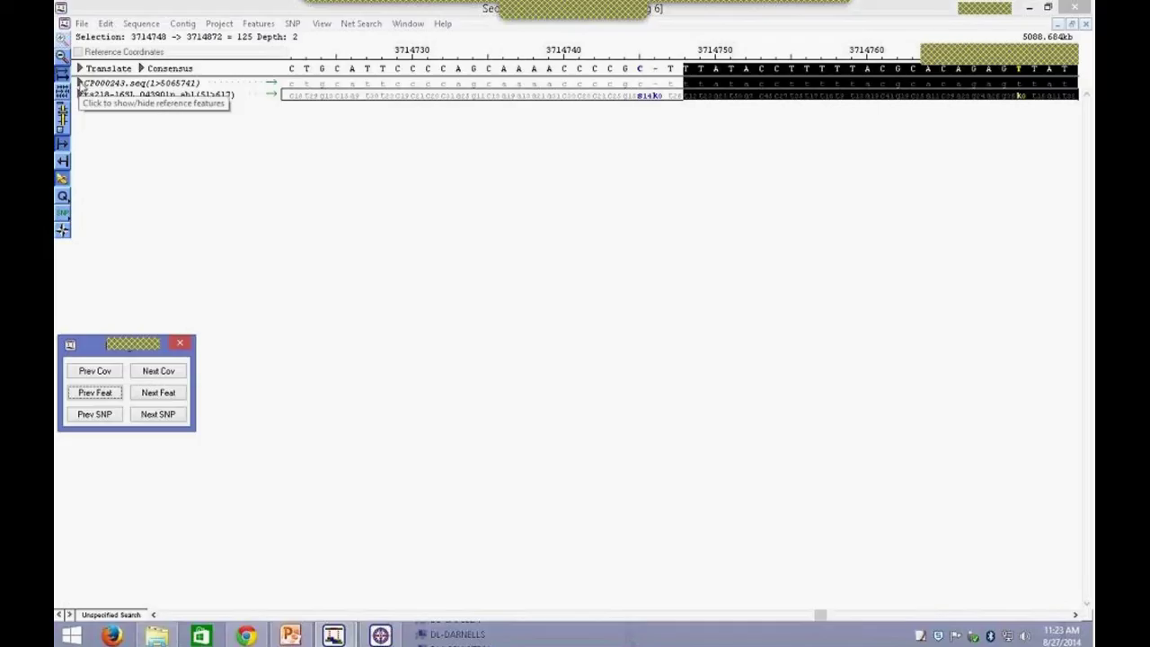
left_click(79, 82)
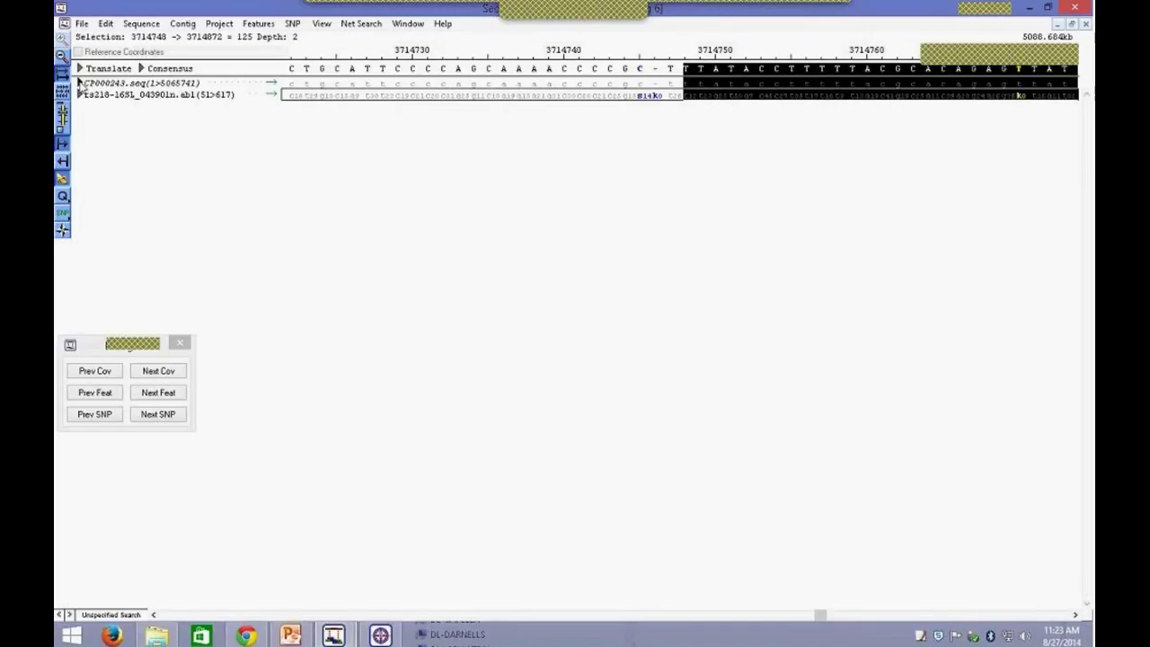
left_click(79, 82)
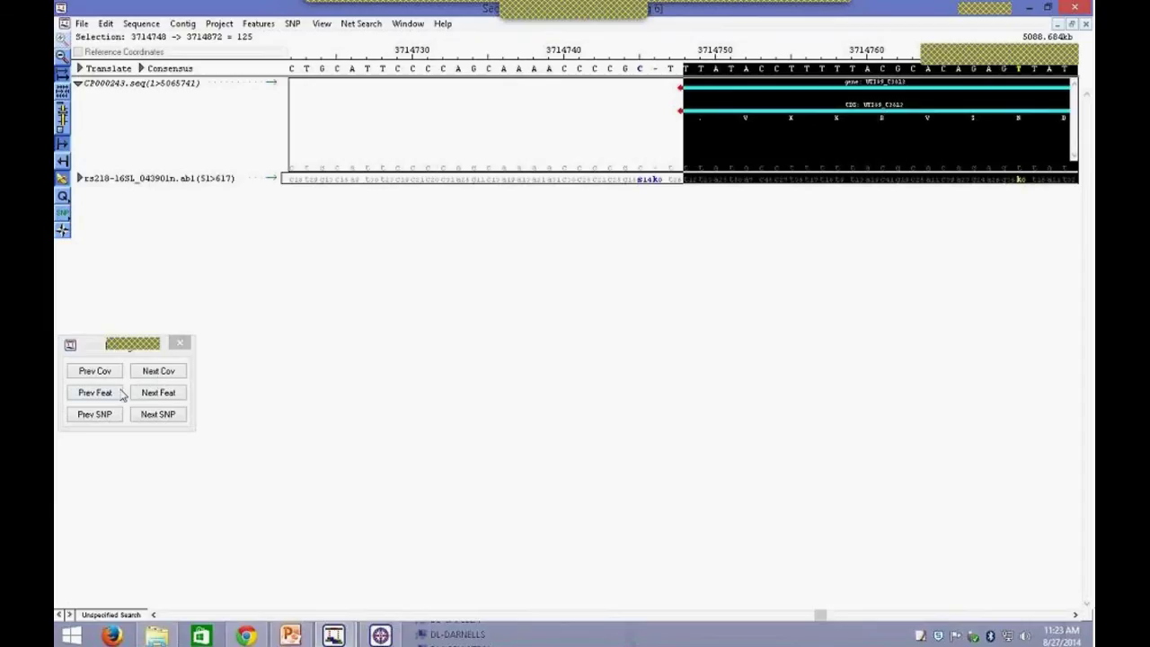
left_click(167, 400)
left_click(167, 400)
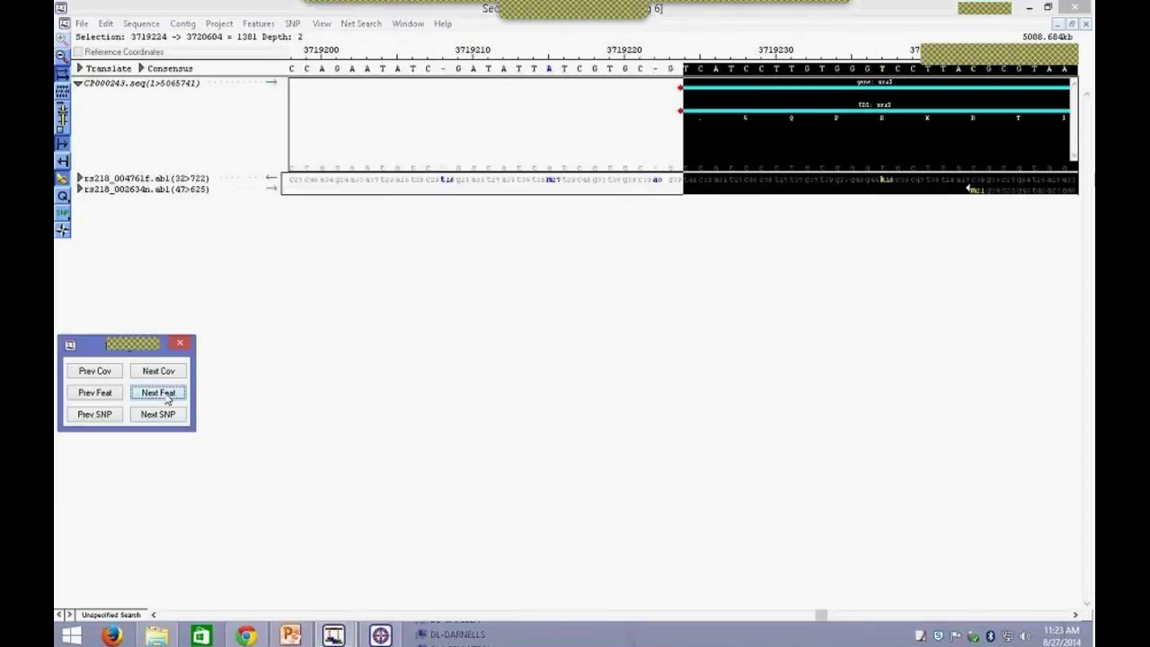
left_click(167, 401)
left_click(106, 401)
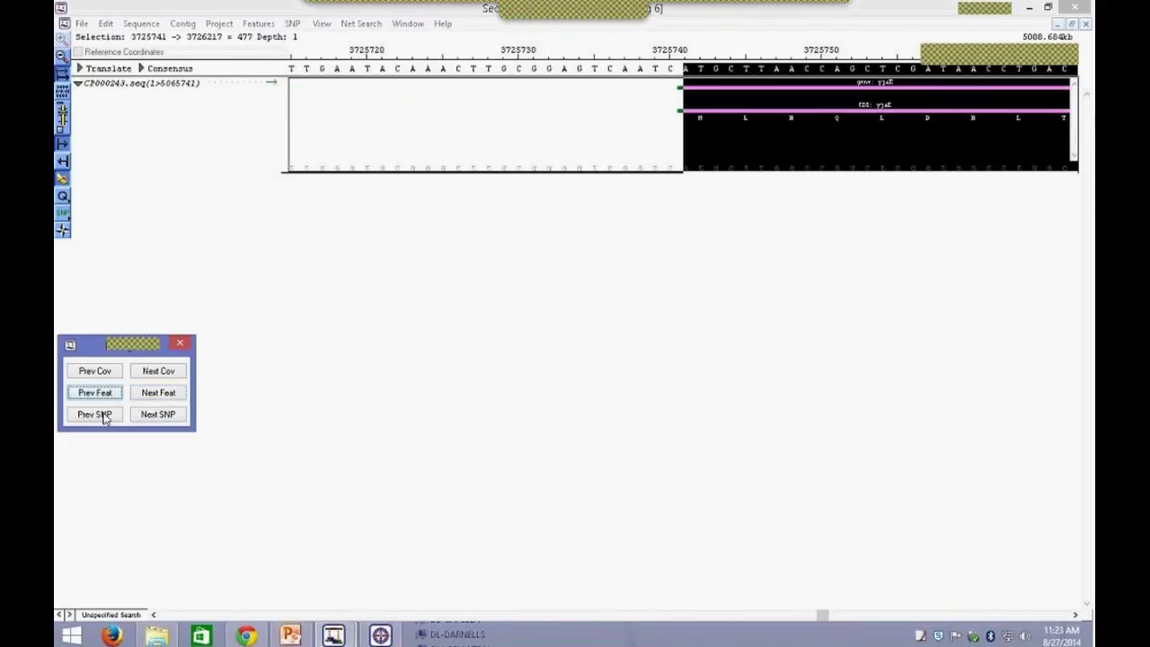
Step: Go forward and back through the SNPs near consensus position 3726257, and close the navigator
left_click(157, 417)
left_click(157, 416)
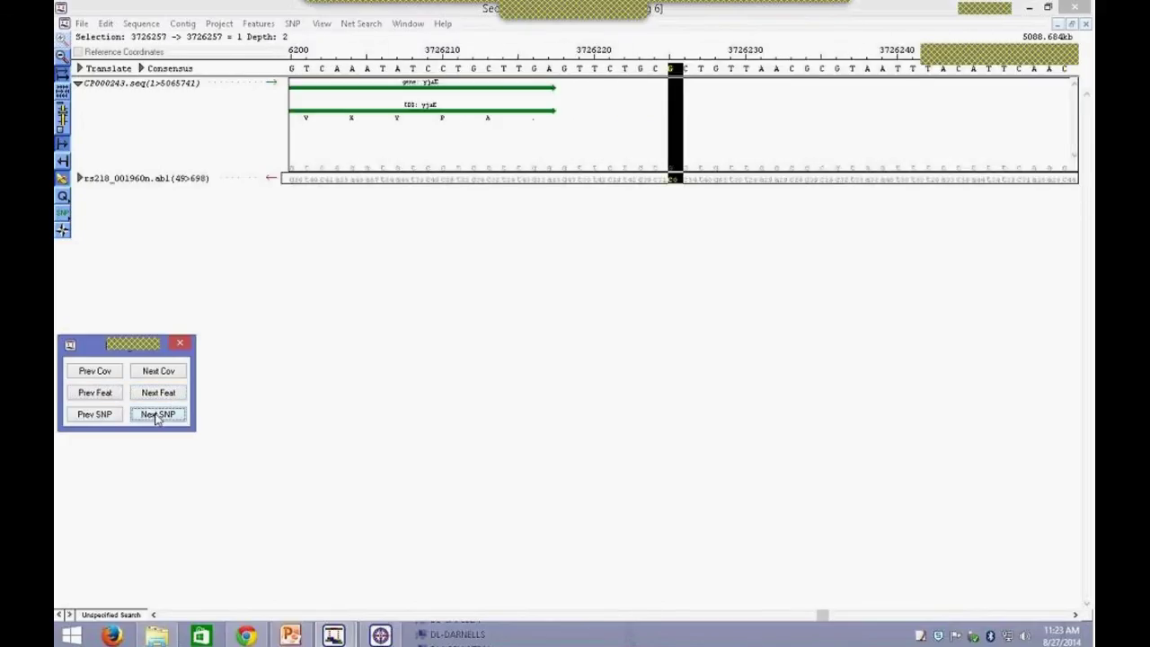
left_click(158, 415)
left_click(155, 416)
left_click(99, 417)
left_click(97, 416)
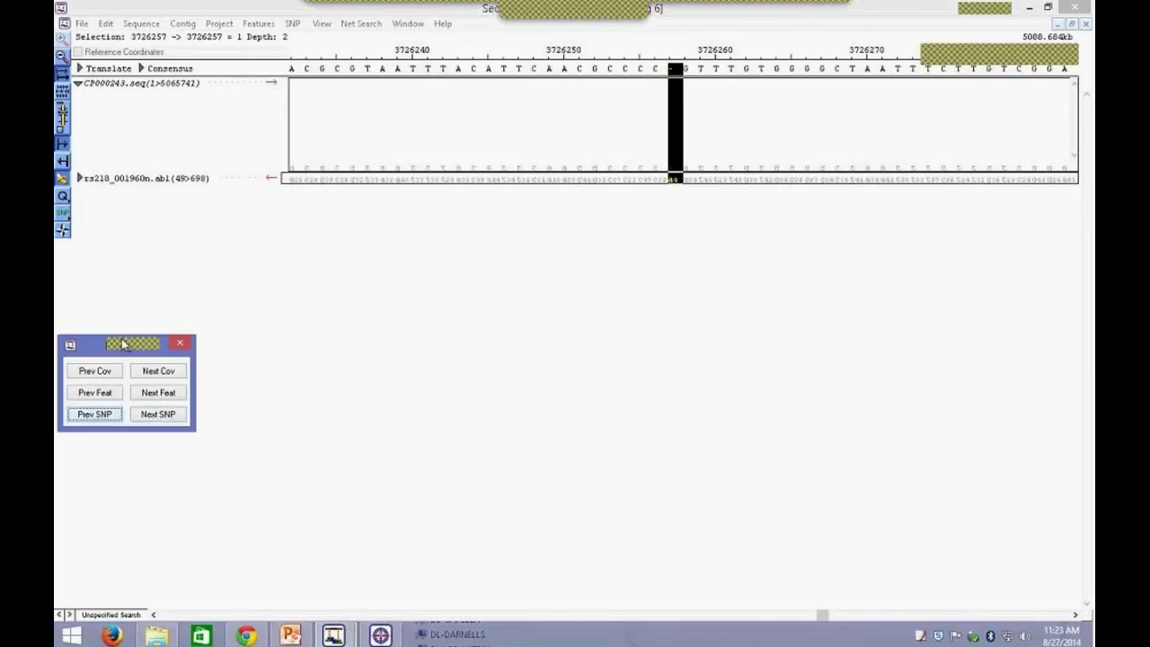
left_click(182, 346)
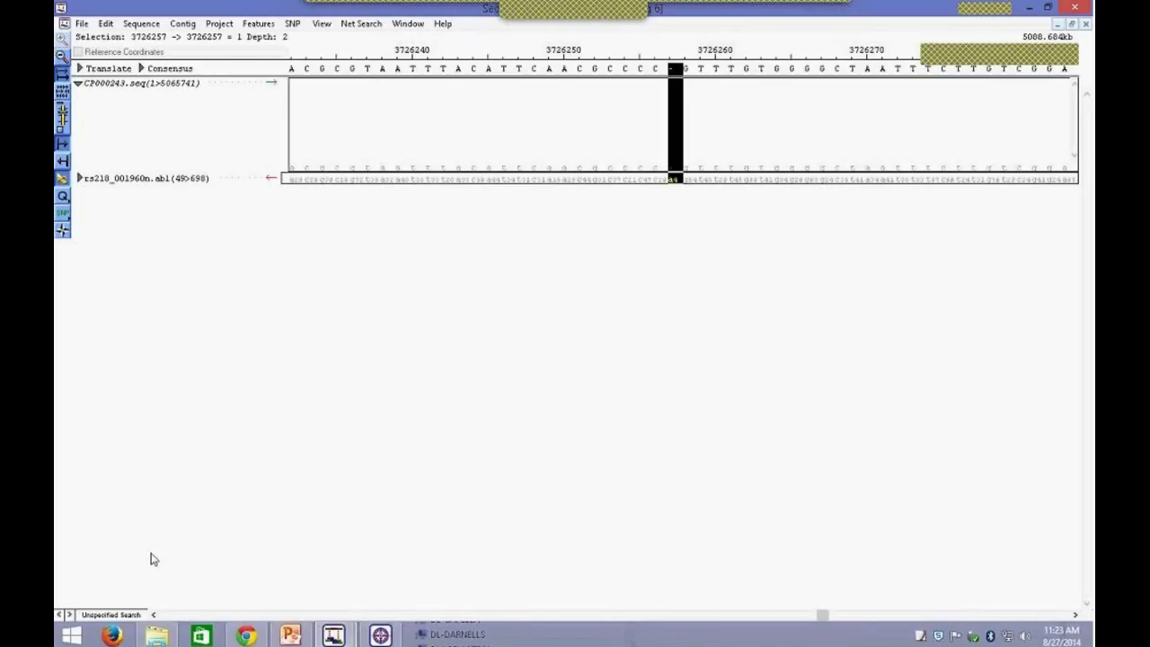
Step: Inspect the traces of rs218_003358f.ab1 and rs218_000825n.ab1 near consensus position 1396000, and collapse them
mouse_move(819, 619)
left_mouse_down()
mouse_move(341, 618)
mouse_move(426, 618)
mouse_move(412, 618)
left_mouse_up()
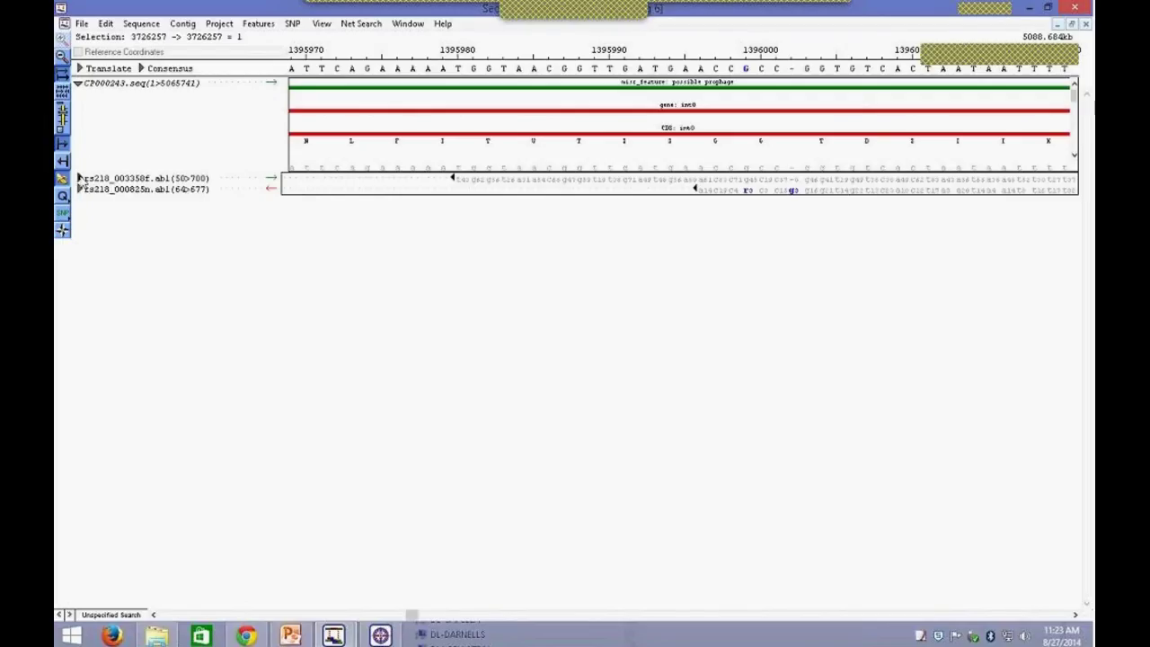
left_click(79, 178)
left_click(79, 220)
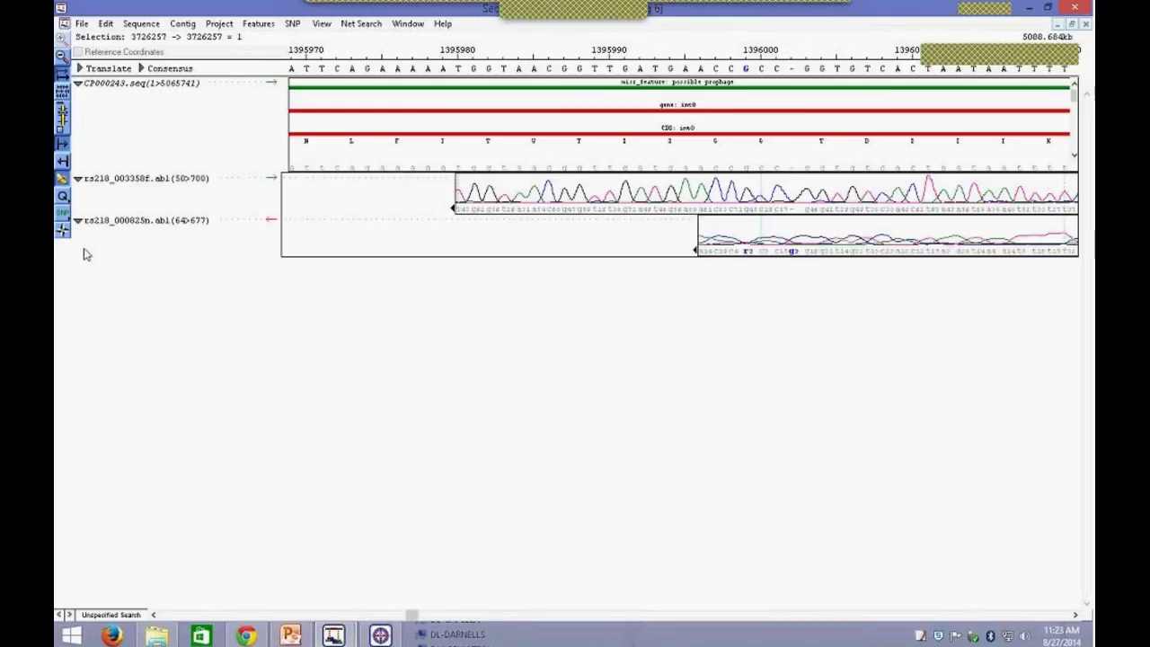
left_click(79, 178)
left_click(79, 190)
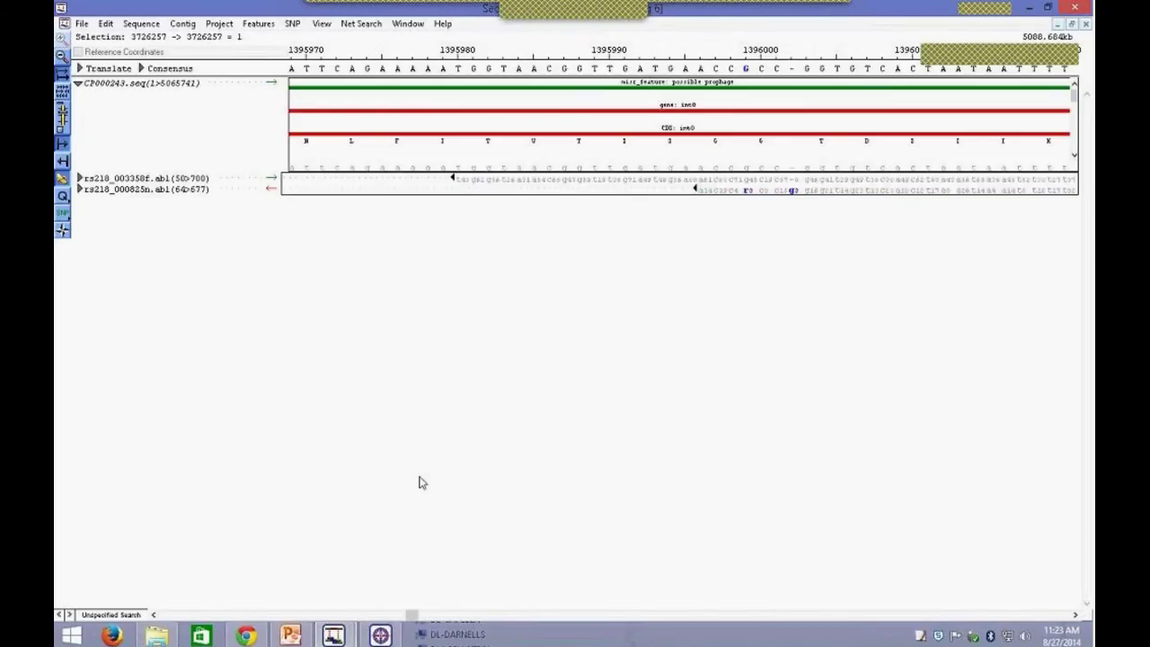
Step: Inspect the traces of all reads around consensus position 4670900 together, and collapse them along with the reference features
left_click_drag(412, 614, 988, 618)
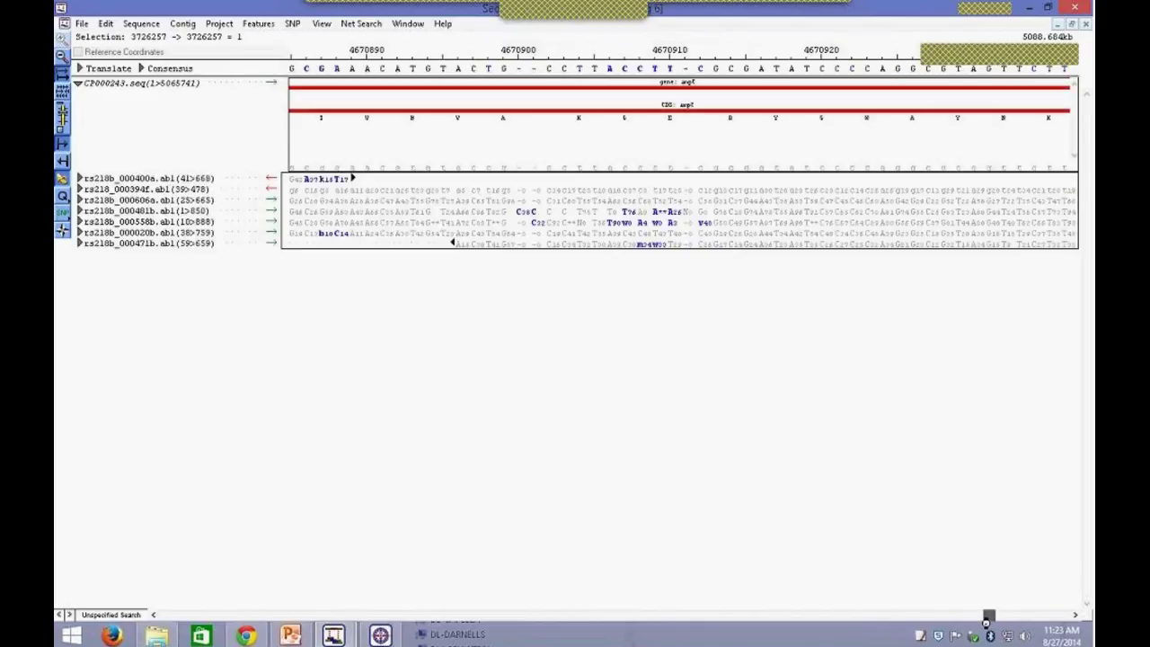
left_click(79, 179)
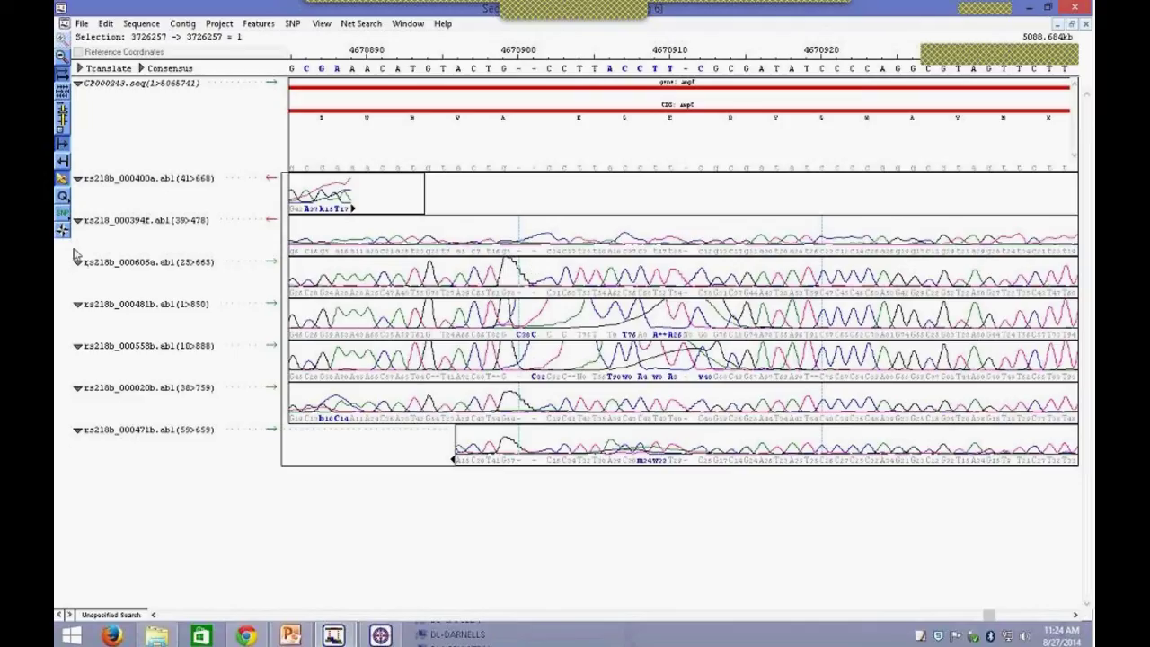
left_click(78, 180)
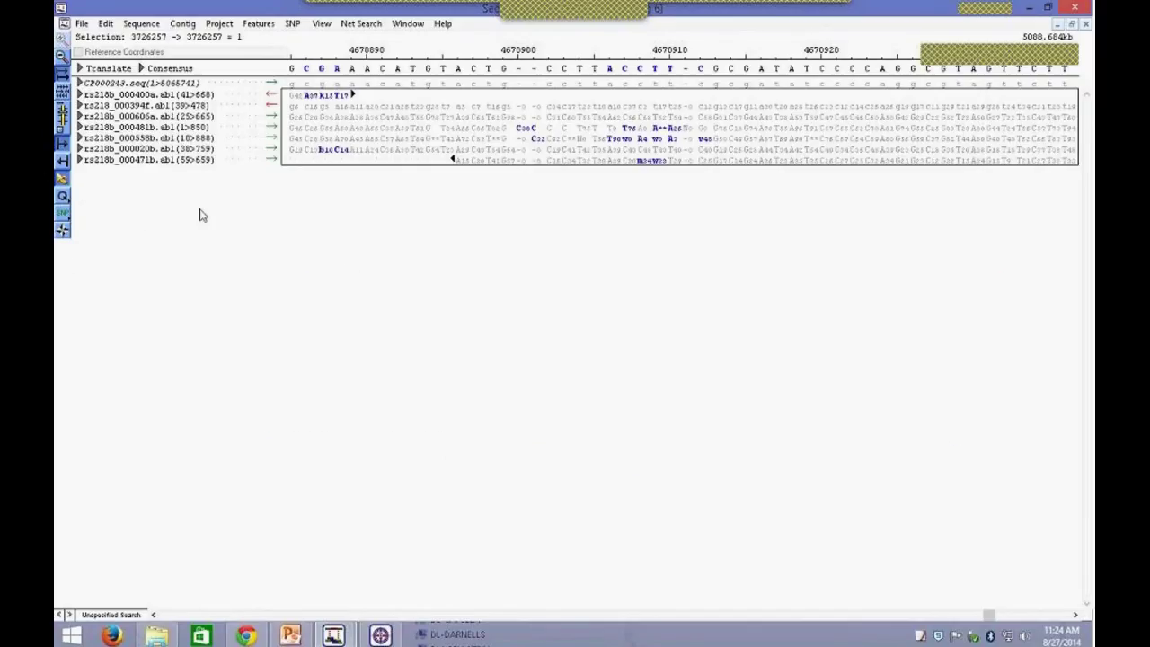
Step: Turn off the quality scores in the Contig 6 alignment
left_click(62, 196)
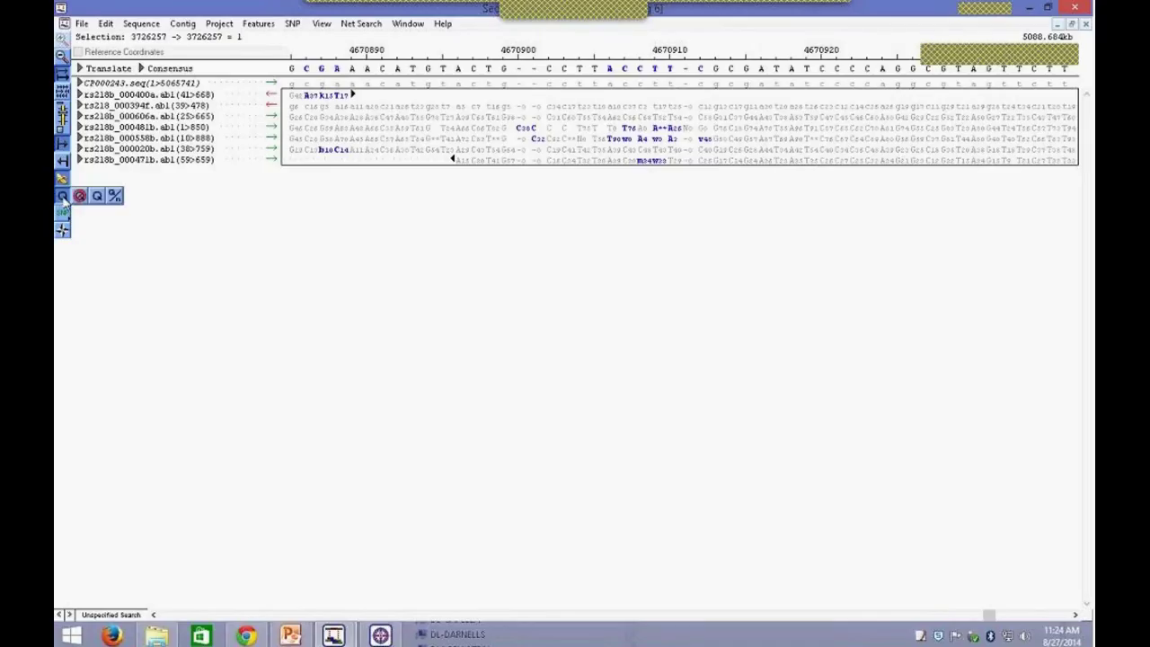
left_click(80, 196)
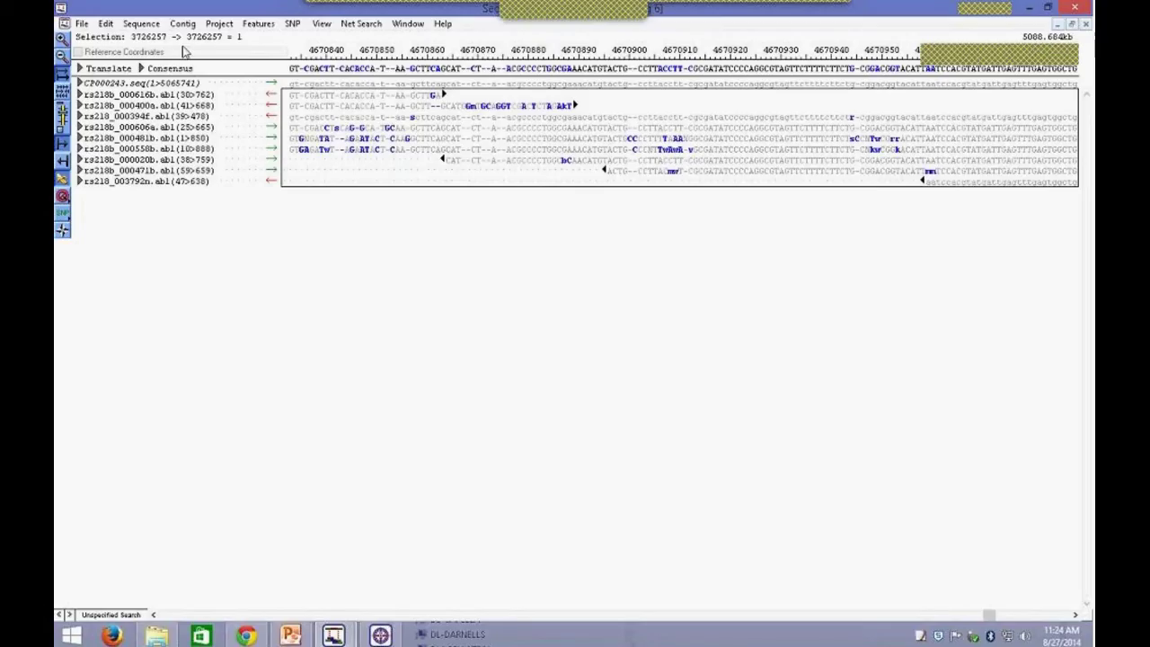
Step: Minimize the Contig 6 alignment and open Contig 6's strategy view in a maximized window
left_click(218, 23)
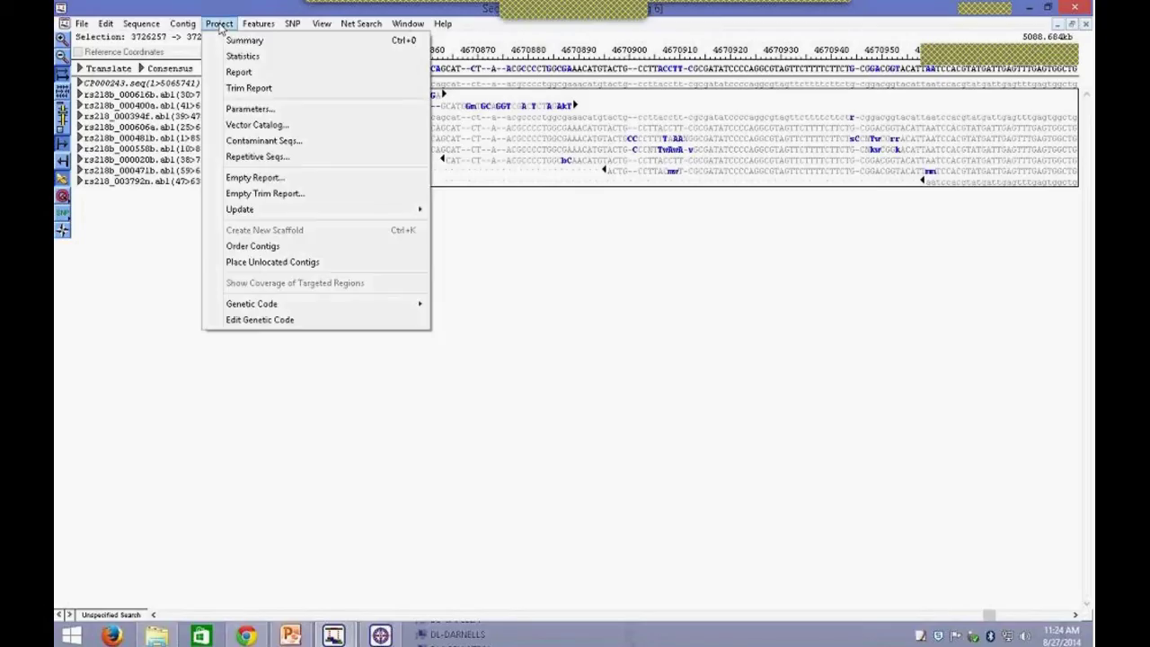
mouse_move(182, 23)
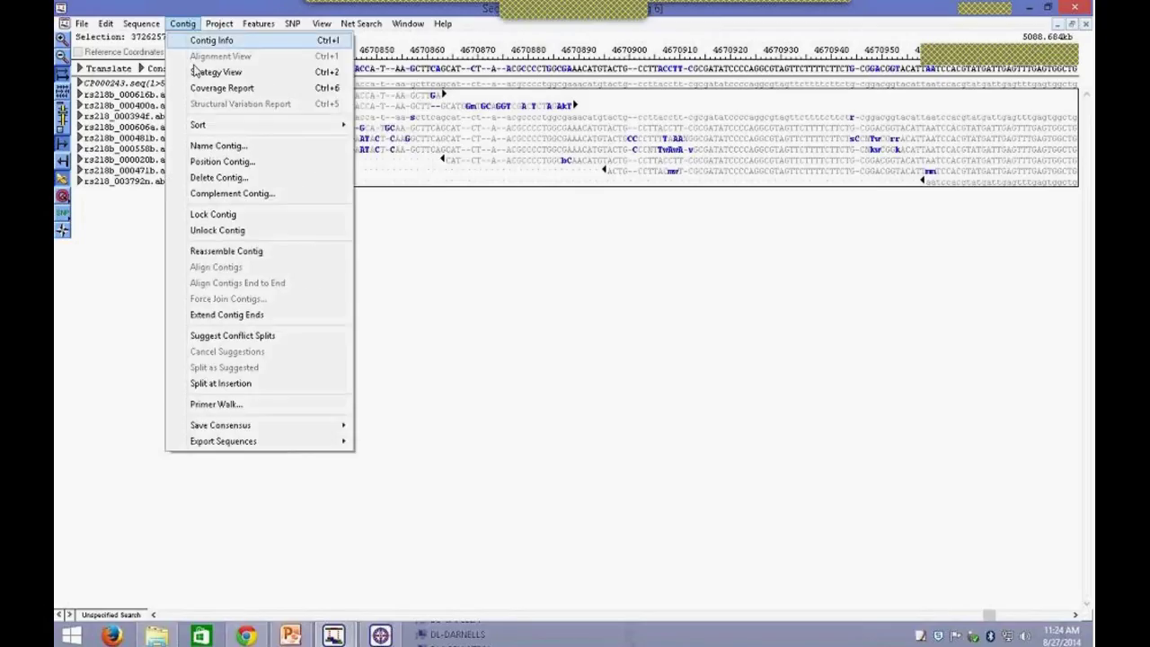
left_click(211, 40)
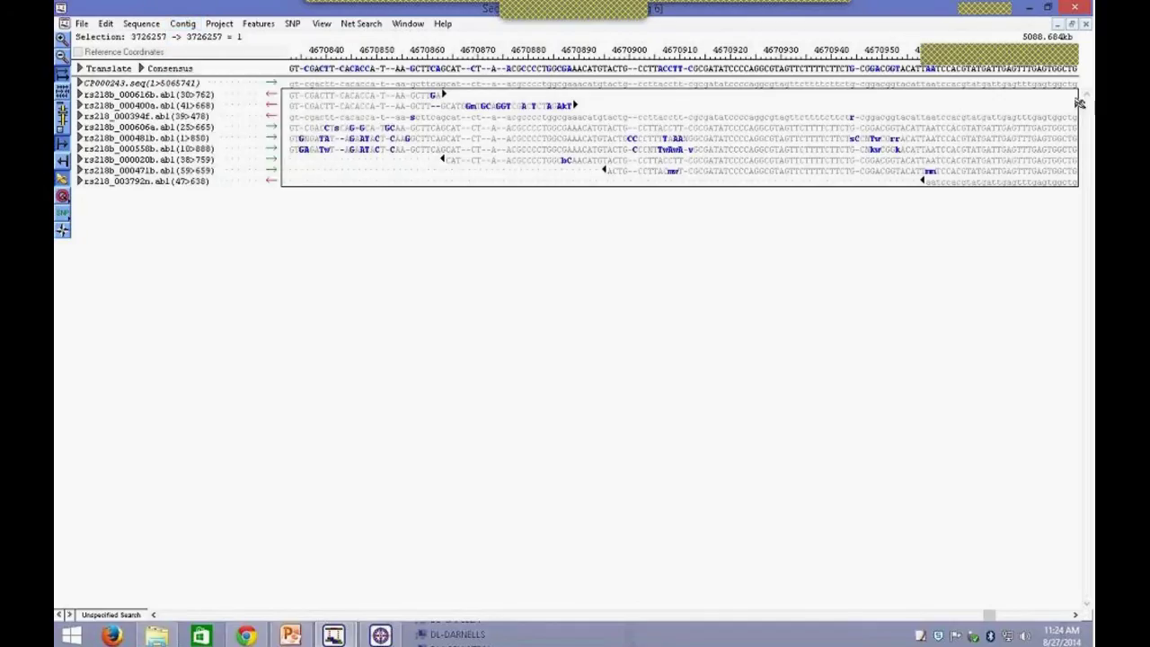
left_click(1057, 25)
right_click(812, 97)
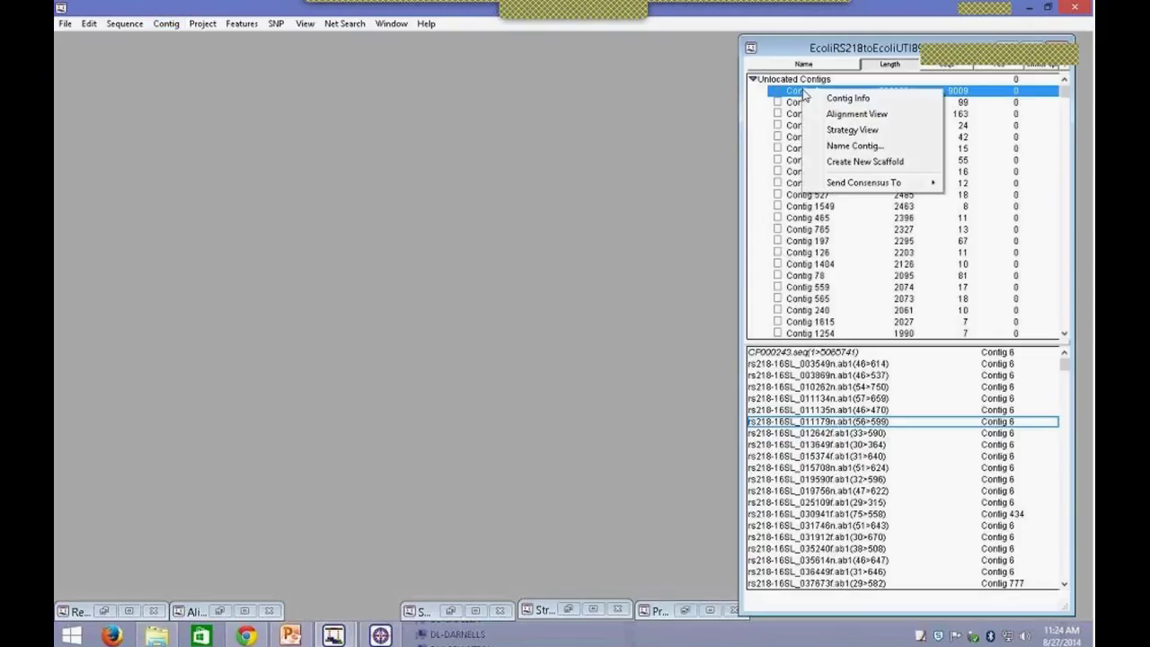
left_click(856, 131)
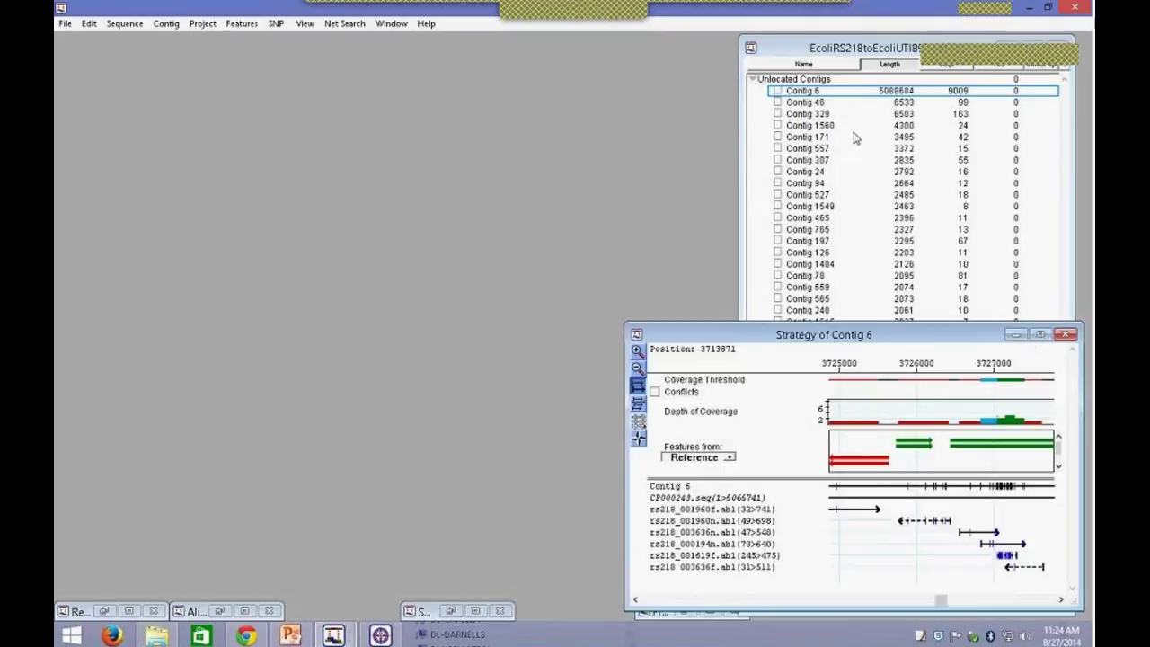
left_click(1039, 335)
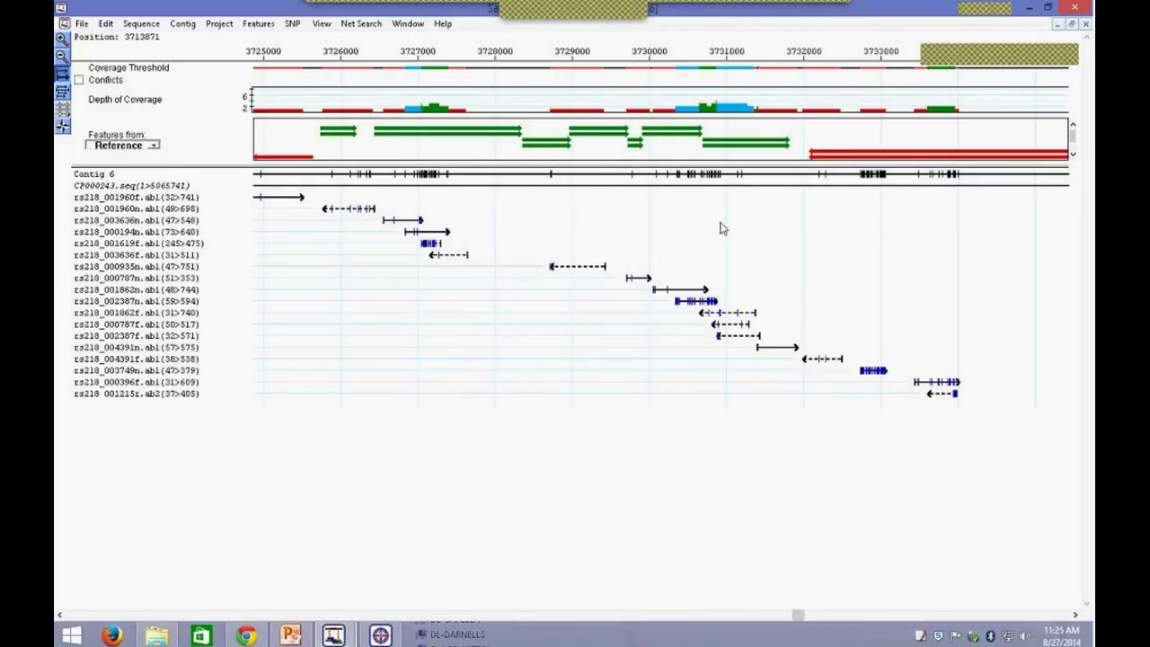
Step: Select the CP000243.seq reference in the strategy view around position 4310000 and turn on the conflicts graph
left_click_drag(813, 618, 910, 627)
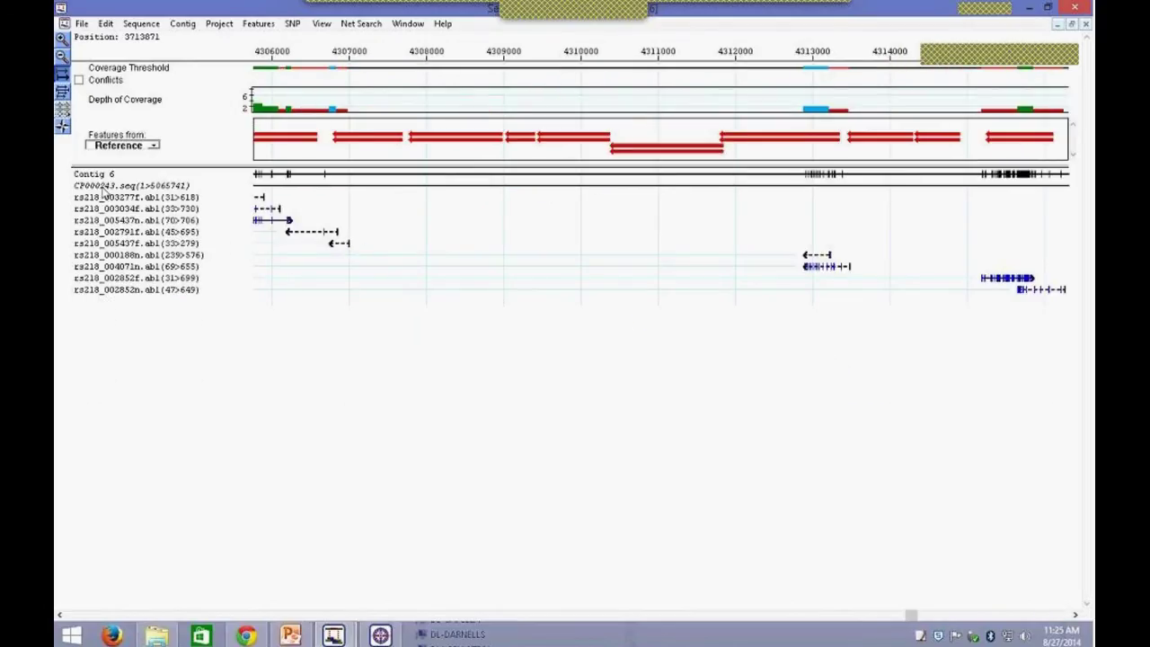
left_click(106, 187)
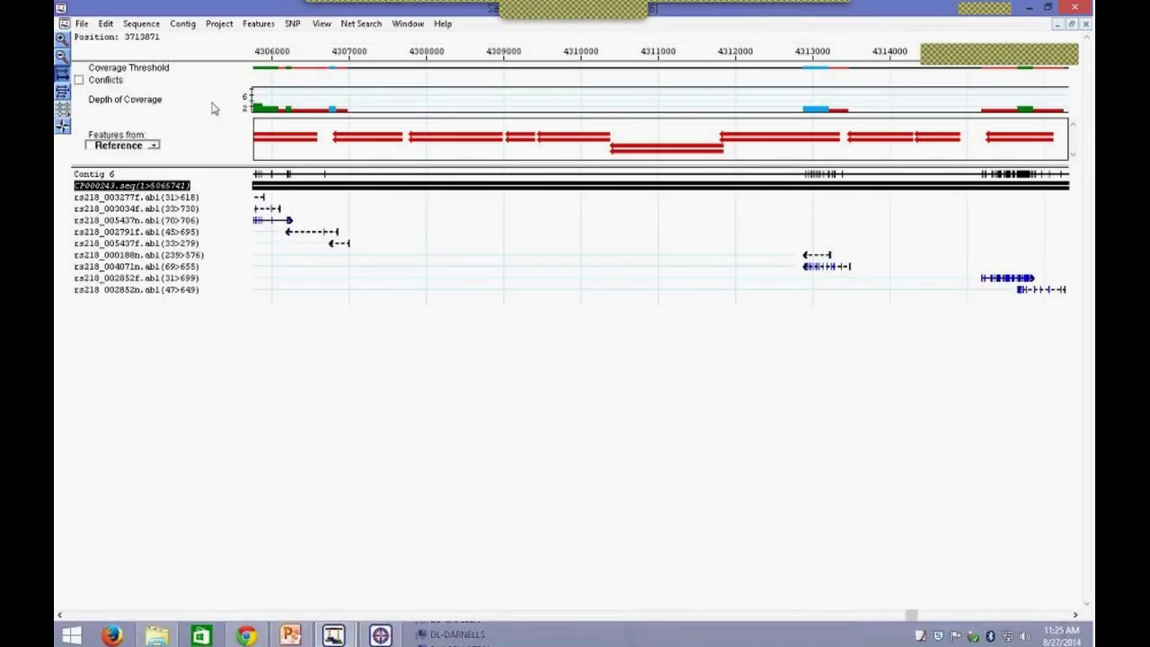
mouse_move(302, 145)
left_click(79, 81)
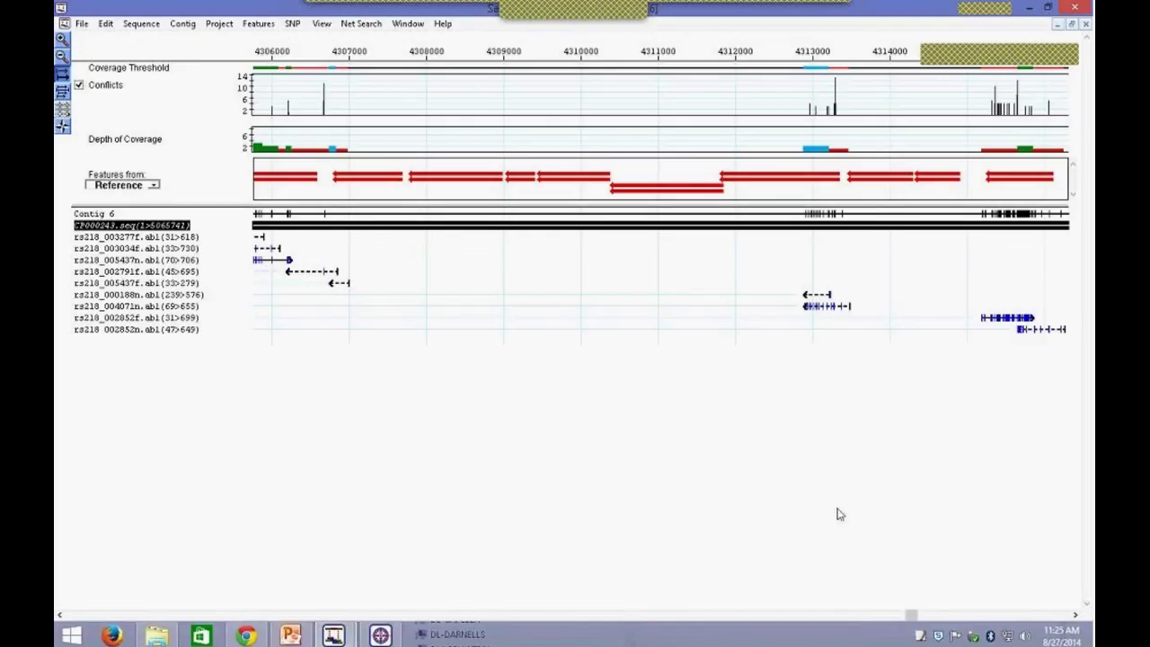
Step: Hide the sequence names and examine the zoomed-out read layout, coverage and conflicts around positions 2700000 and 3500000
mouse_move(905, 613)
left_mouse_down()
mouse_move(108, 611)
mouse_move(590, 615)
left_mouse_up()
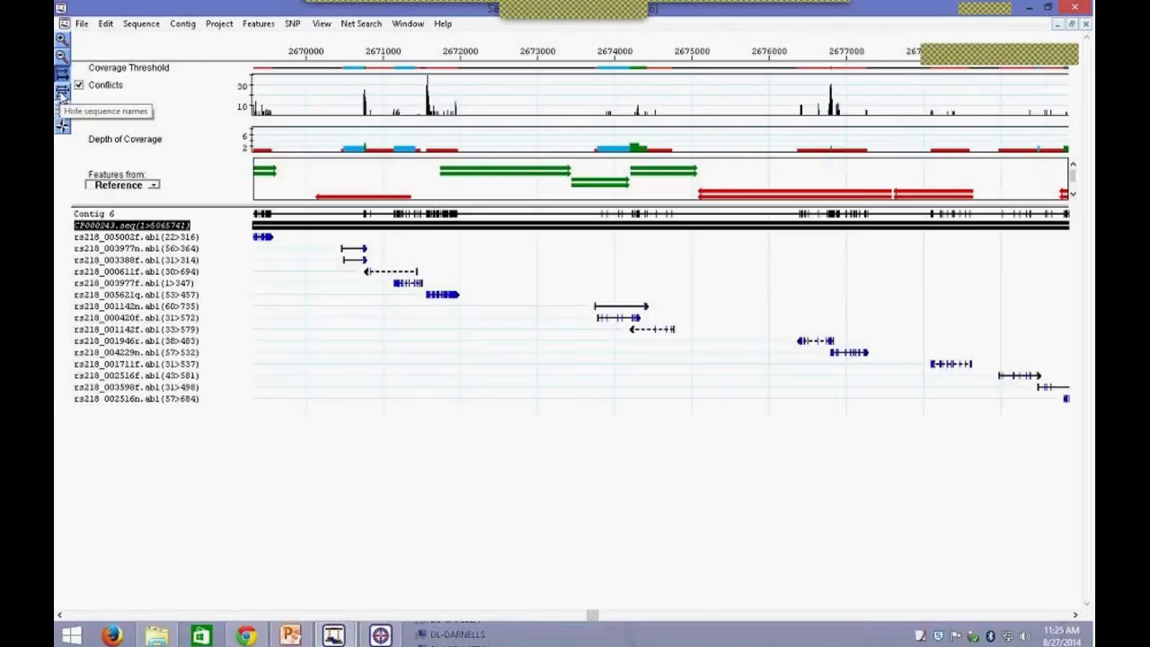
left_click(61, 94)
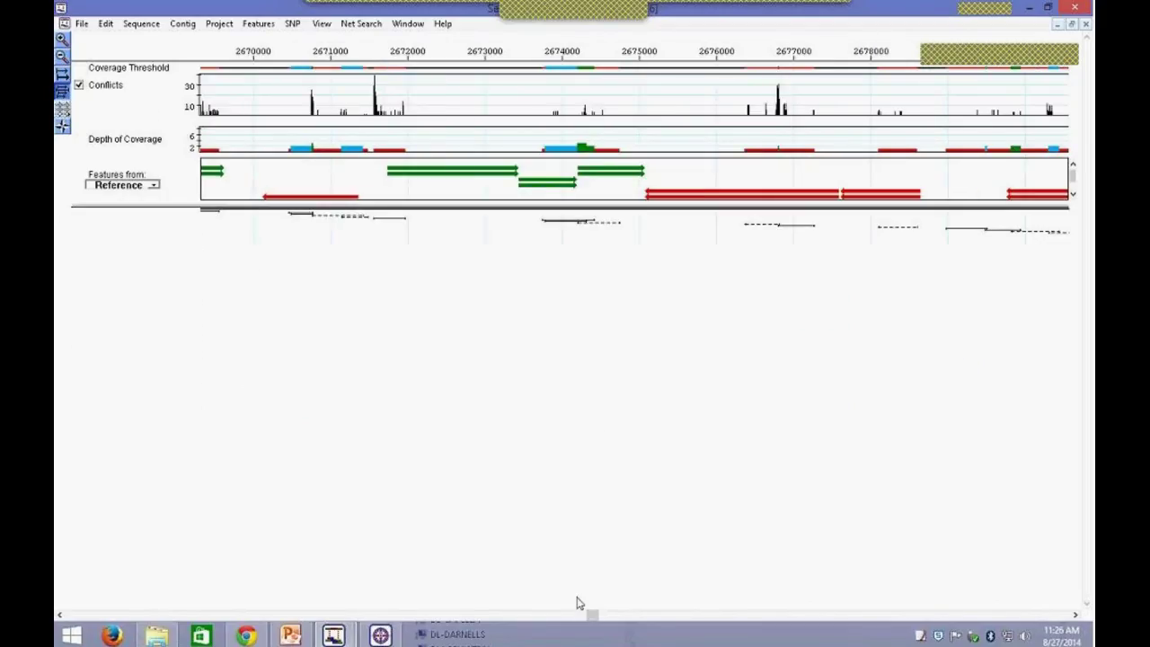
left_click_drag(597, 617, 602, 613)
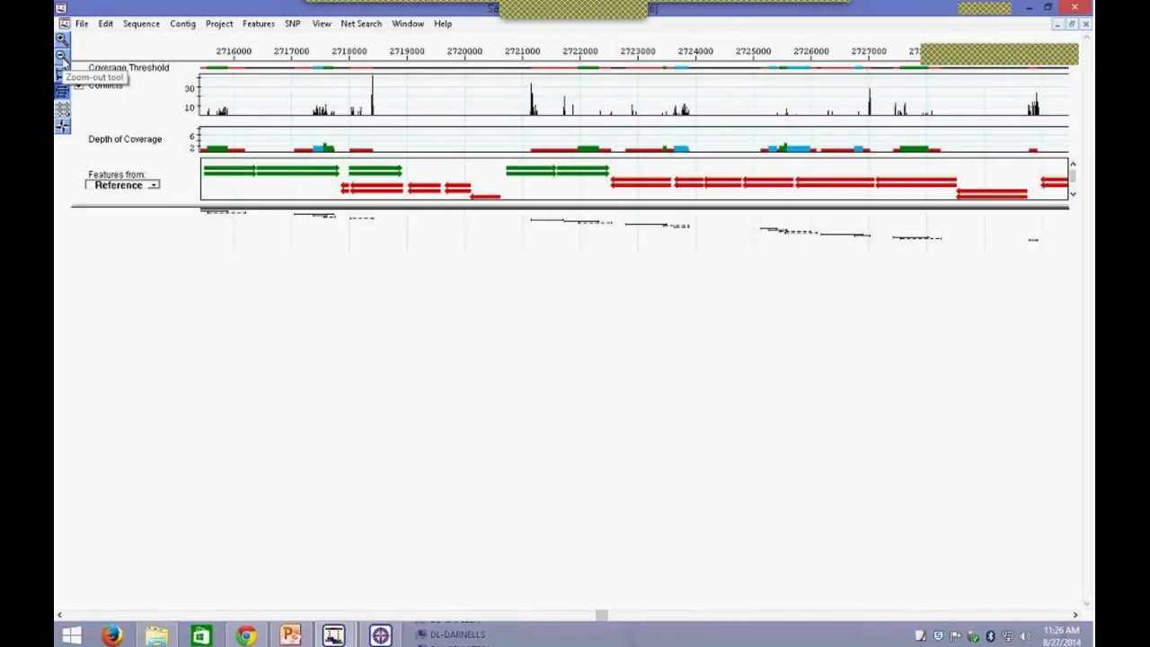
left_click(62, 58)
left_click(62, 58)
left_click(62, 57)
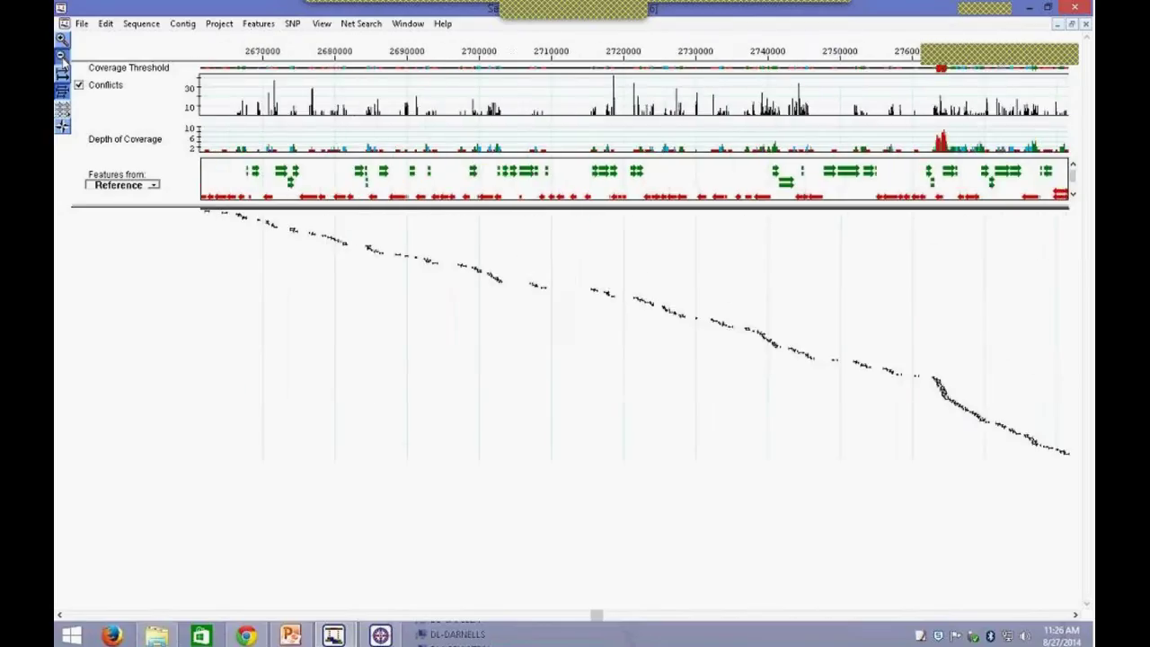
left_click(62, 58)
left_click(62, 57)
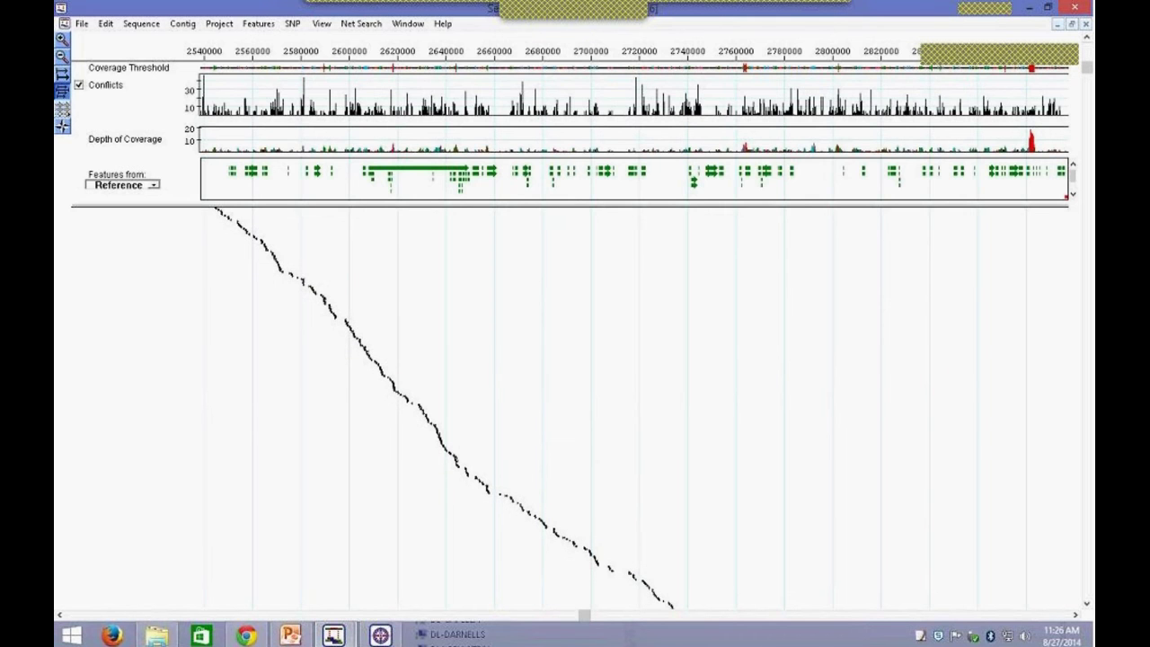
left_click_drag(585, 614, 749, 614)
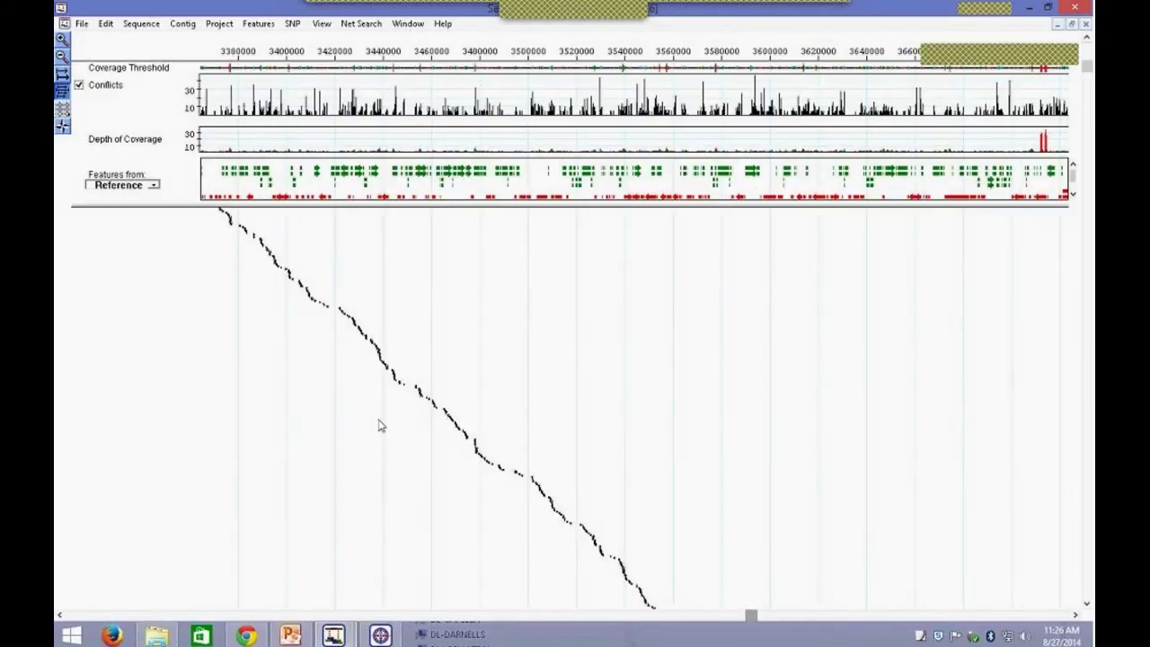
Step: Show the sequence names again and look through the named reads from about position 3380000 onward
left_click(62, 90)
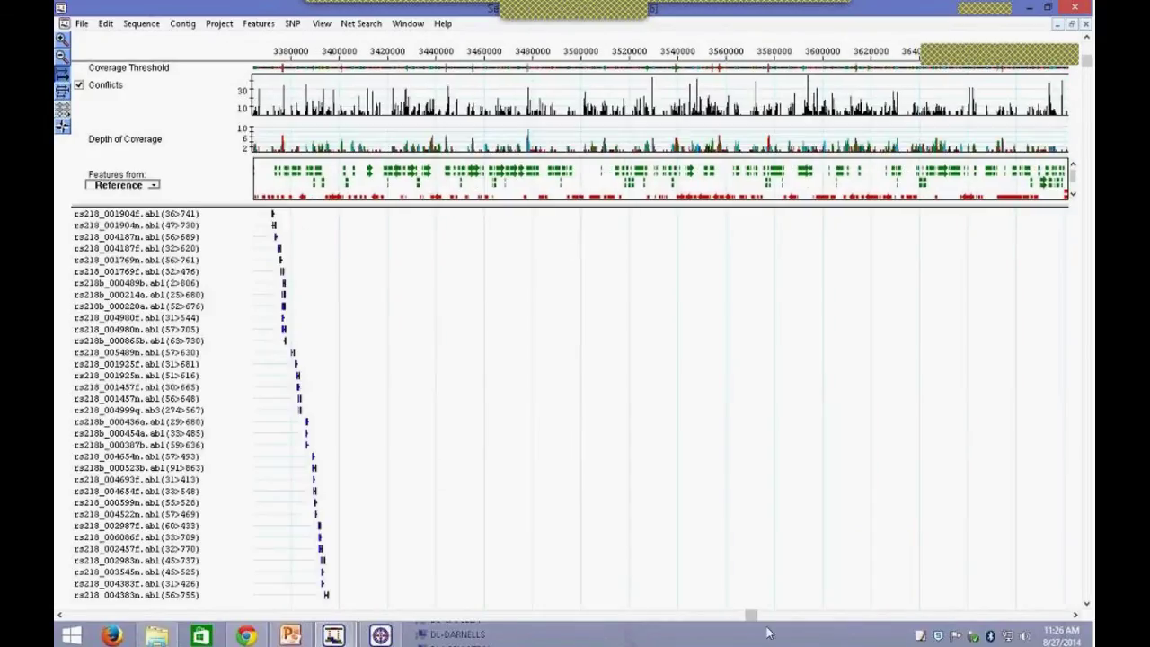
scroll(308, 461, "down", 3)
scroll(308, 461, "down", 4)
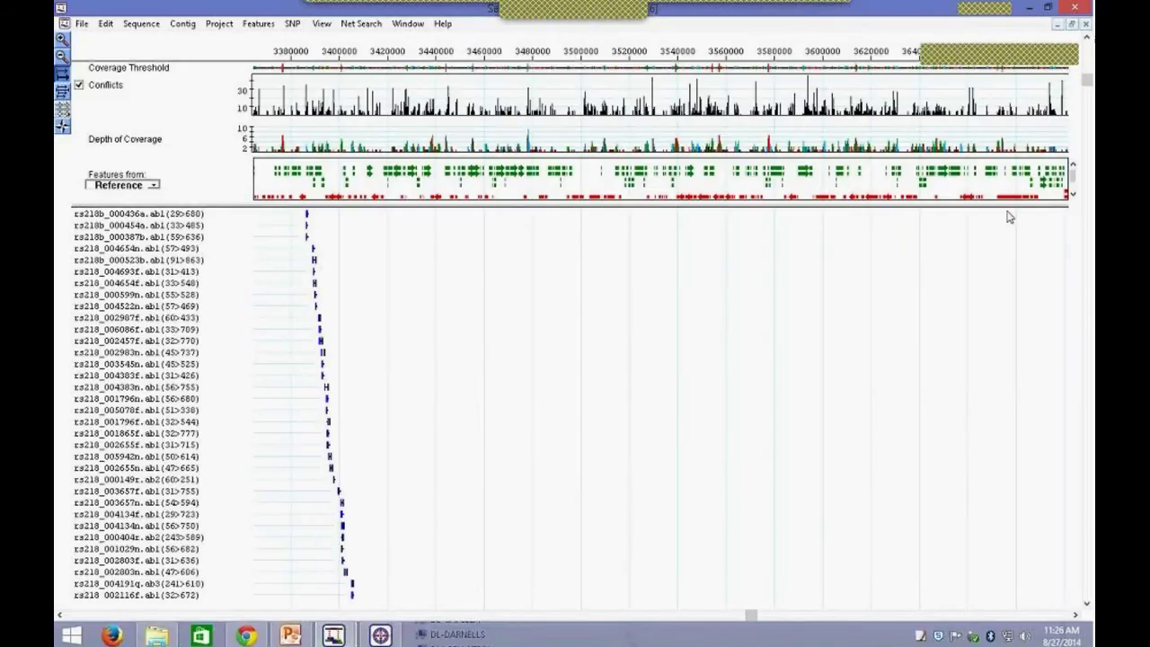
left_click_drag(1088, 100, 1087, 160)
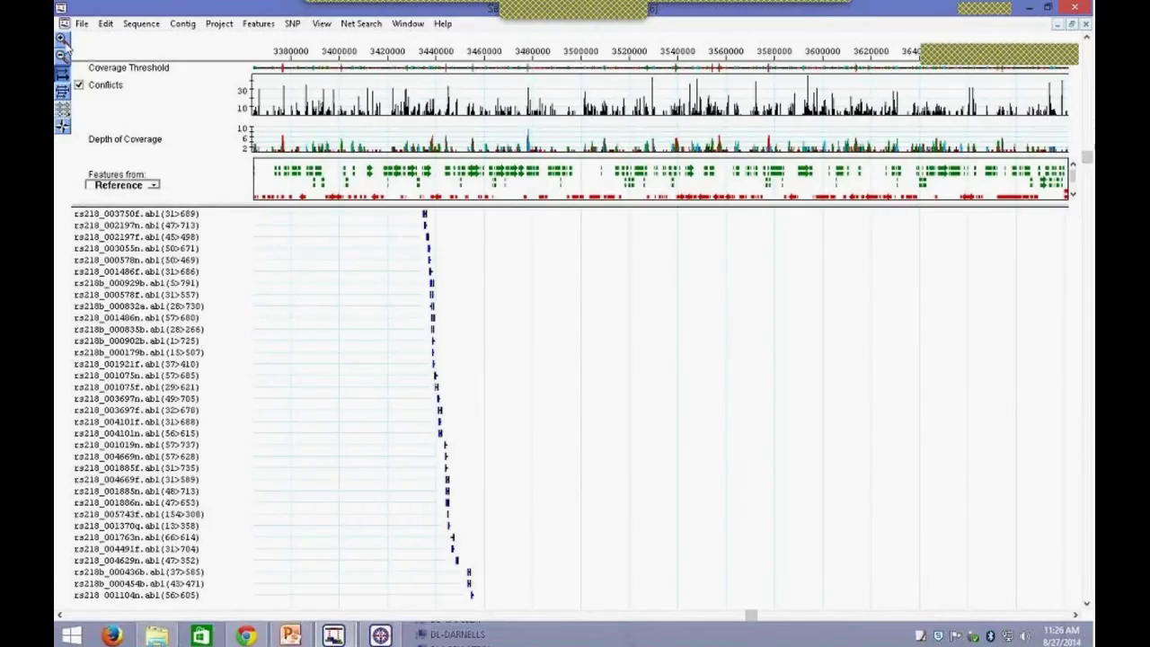
Step: Examine the reads, conflicts, coverage and reference features around position 3526000 in close-up and in overview
left_click(63, 41)
left_click(63, 40)
left_click(63, 40)
left_click(63, 40)
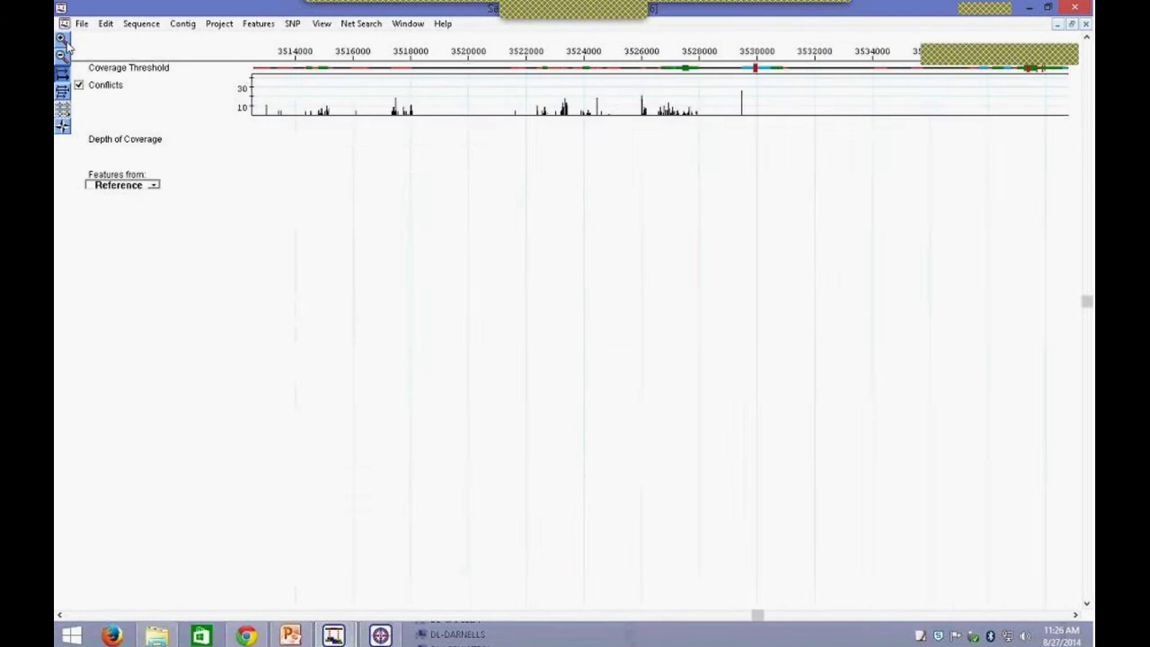
left_click(63, 41)
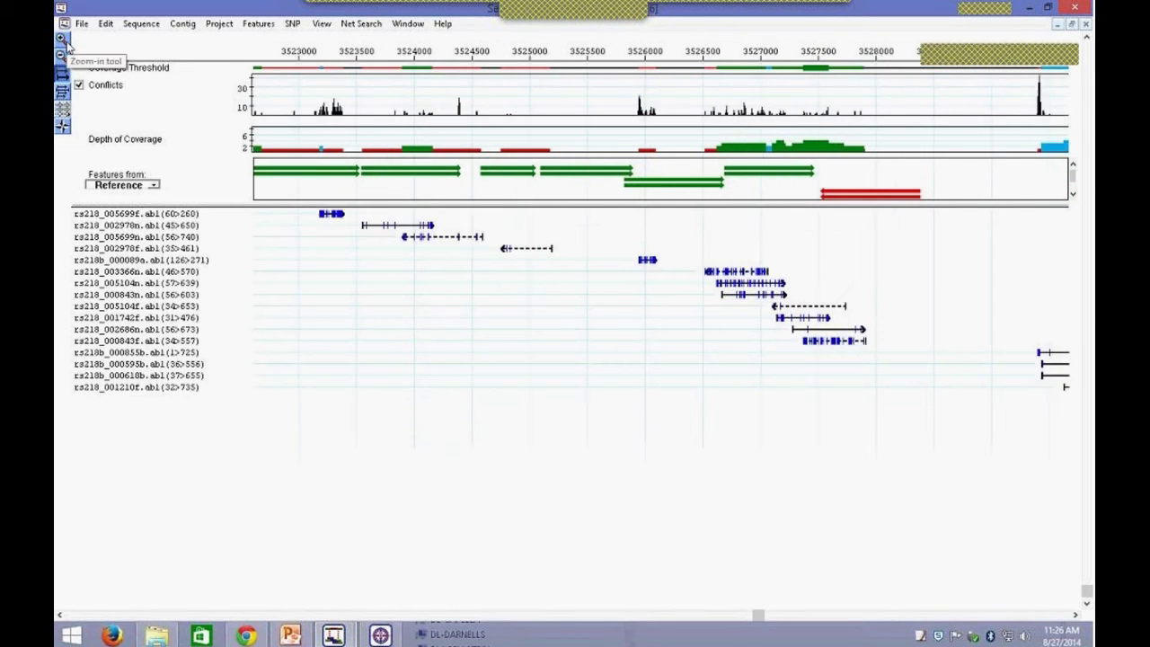
left_click(62, 40)
left_click(63, 57)
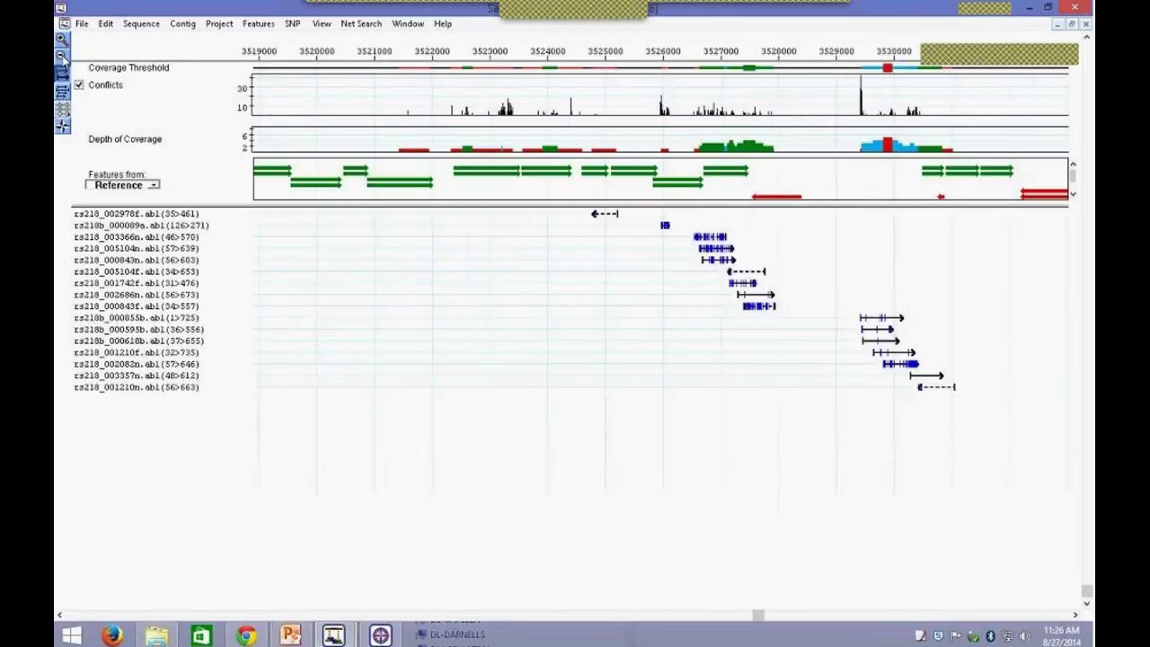
left_click(63, 56)
left_click(63, 57)
left_click(63, 56)
left_click(63, 57)
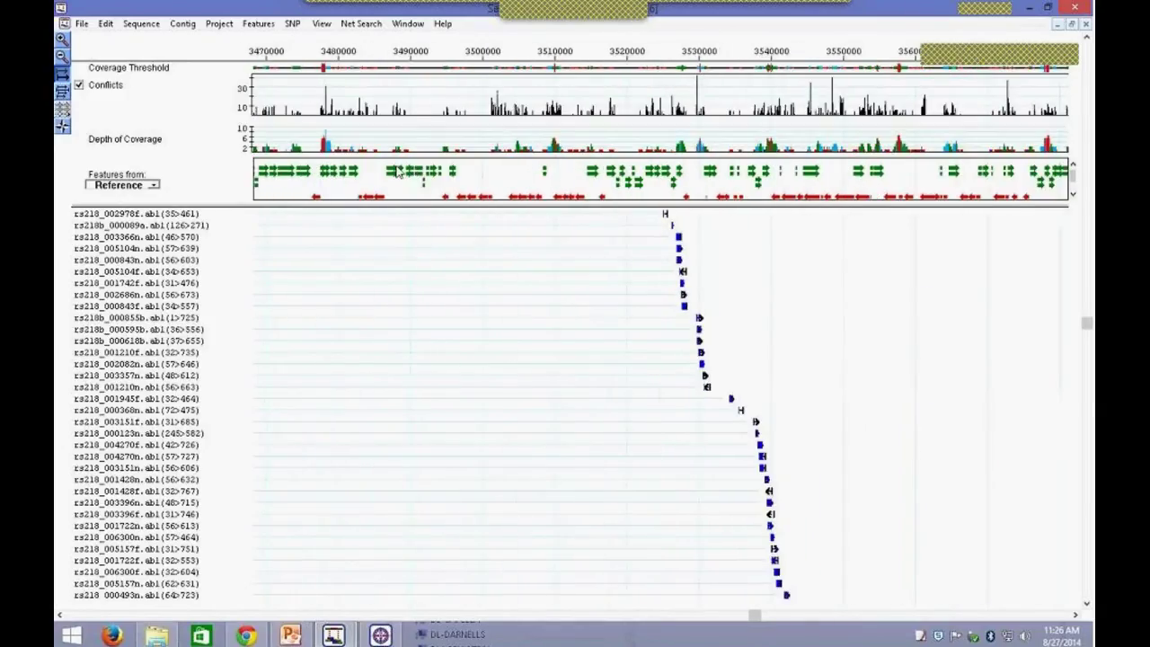
Step: Restore the strategy view to a smaller window, briefly view the assembly report, and minimize both
left_click(1072, 25)
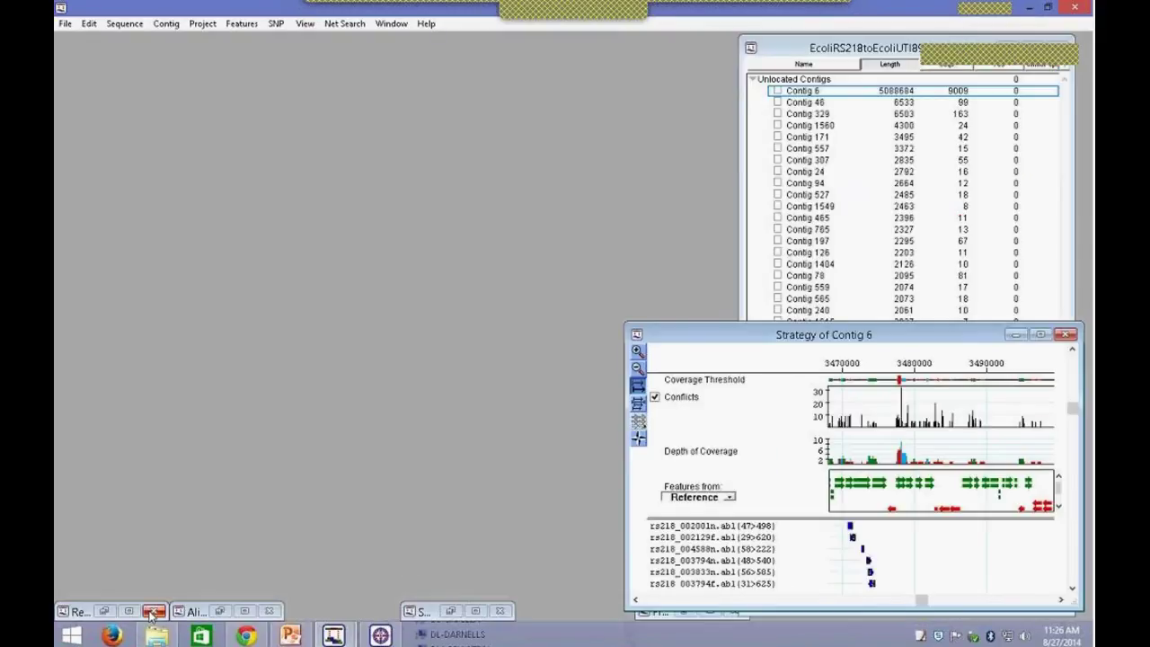
left_click(106, 612)
left_click(104, 612)
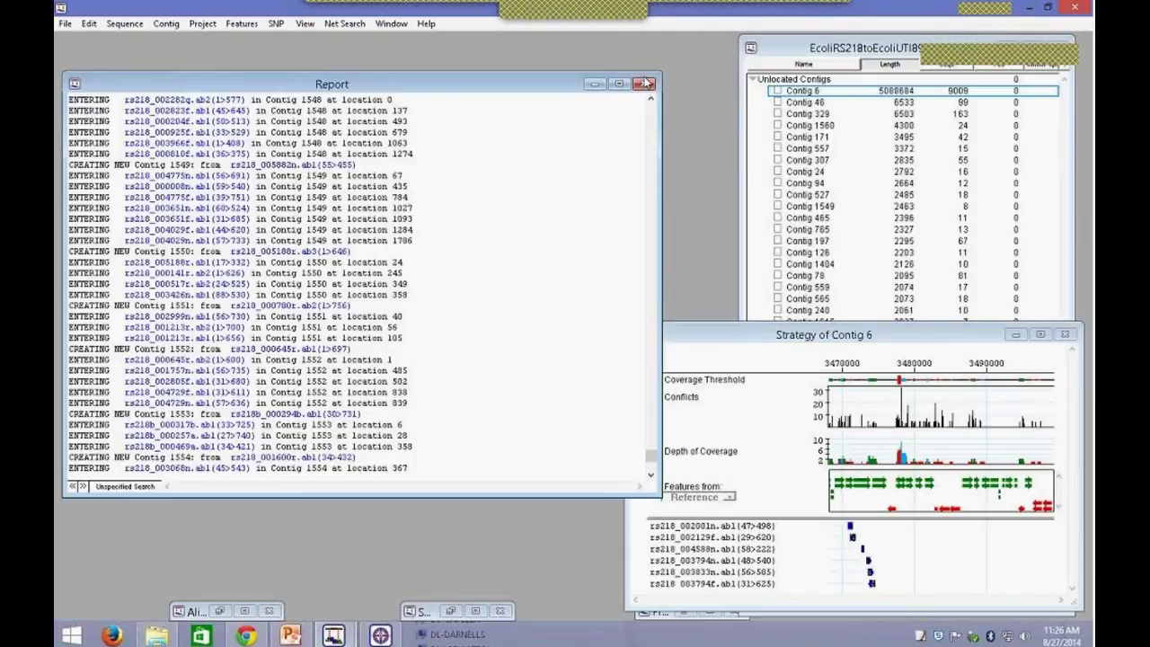
left_click(616, 76)
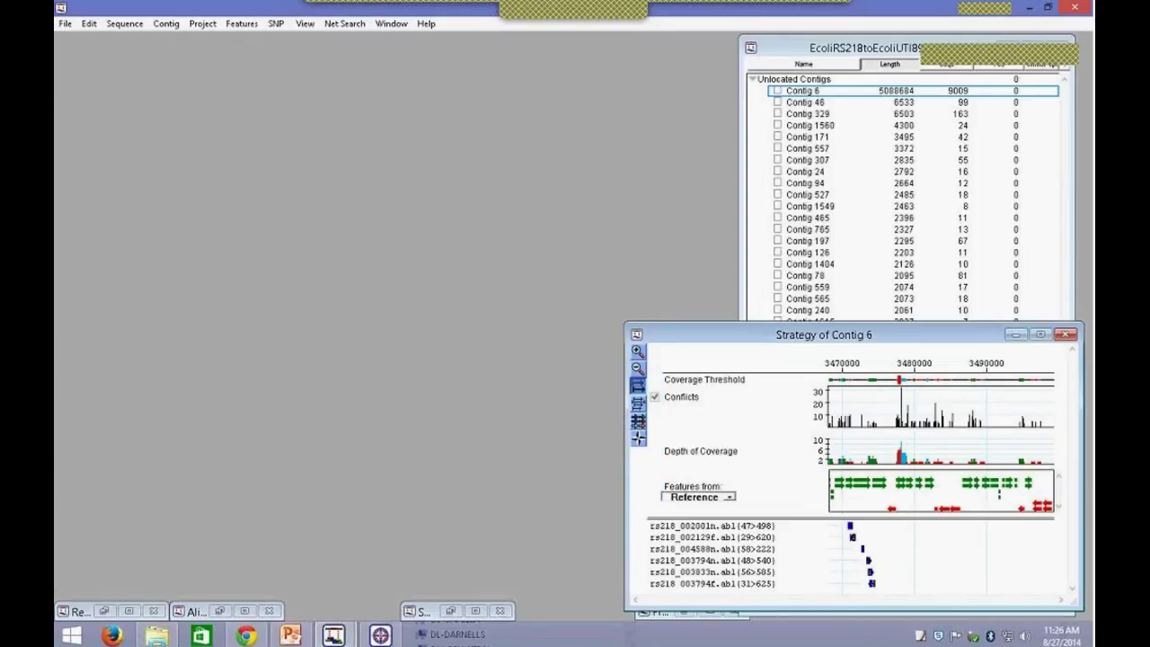
left_click(1015, 334)
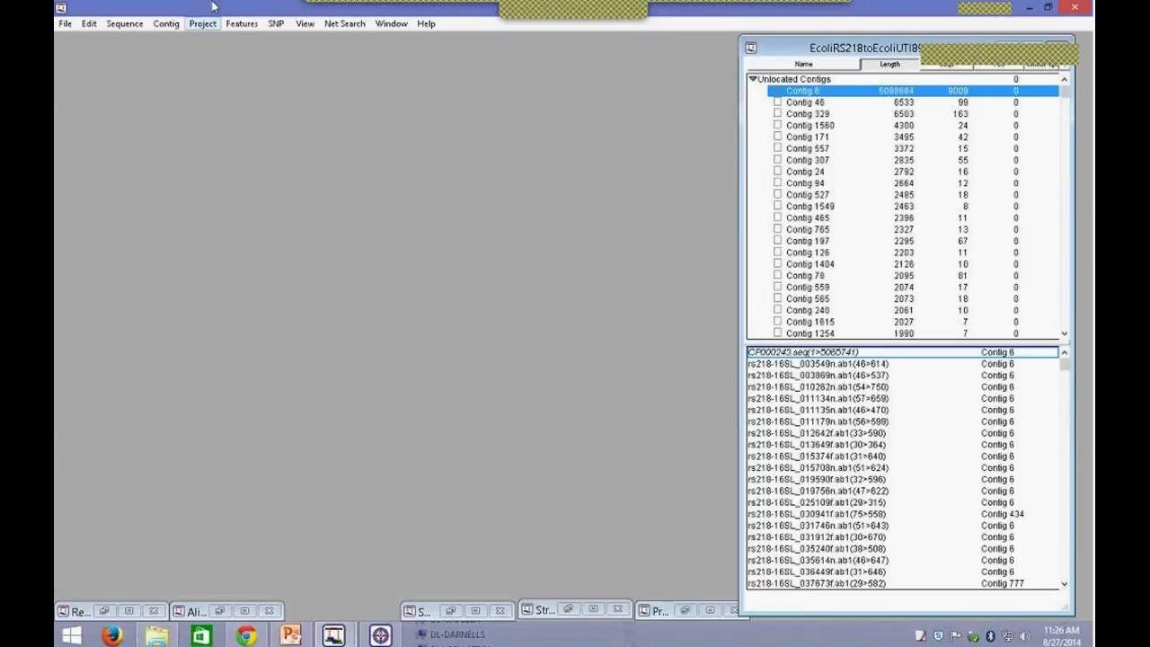
Step: Open the SNP report for Contig 6 and widen its window to show columns through Depth
left_click(276, 22)
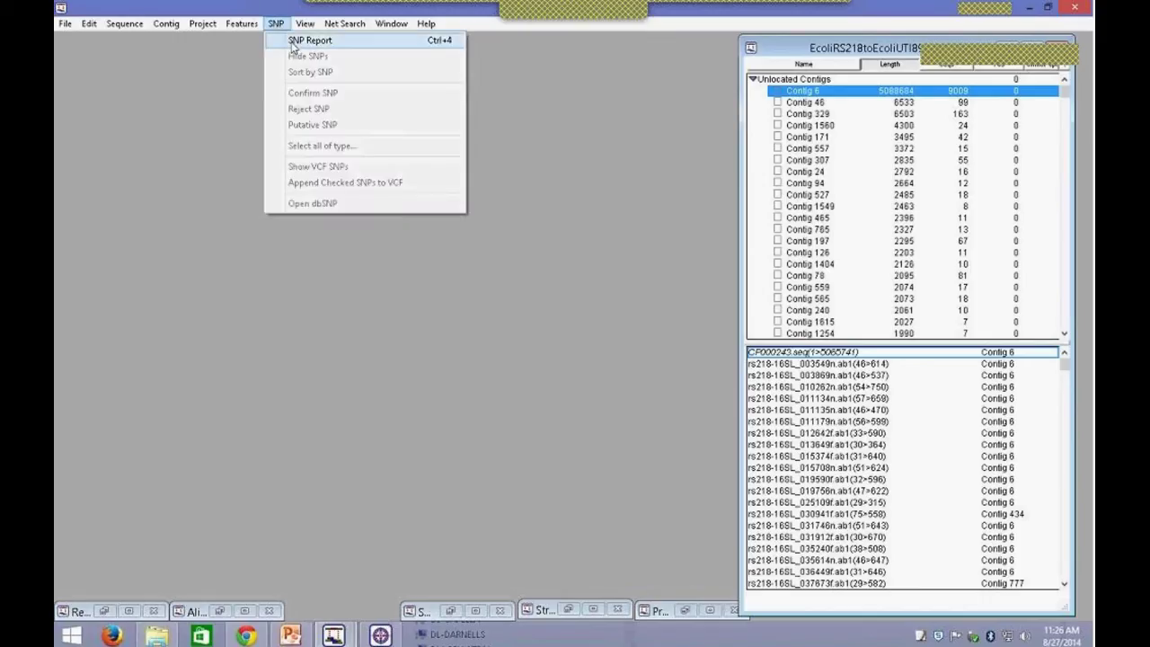
left_click(288, 40)
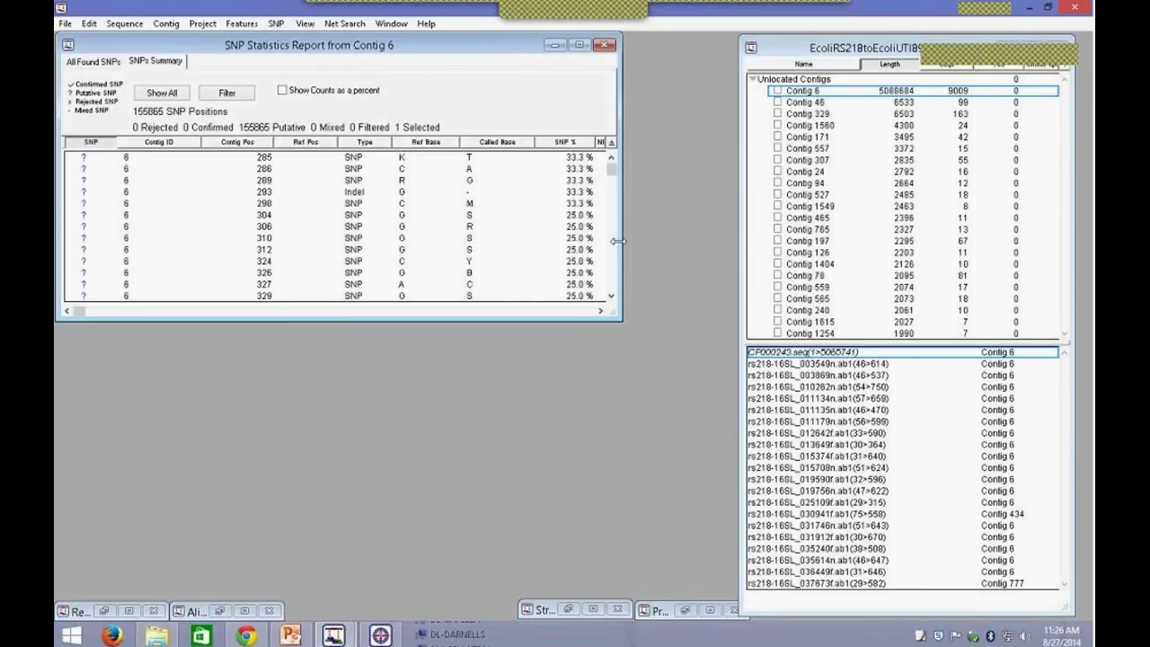
left_click_drag(625, 268, 1079, 221)
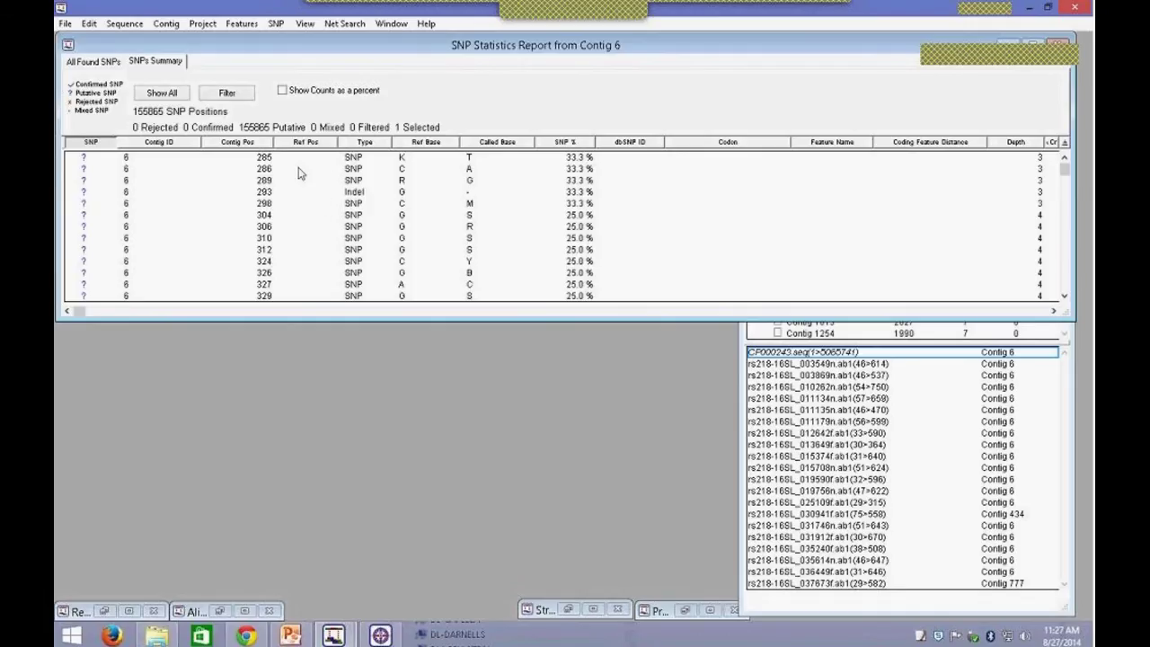
Step: Restore the Contig 6 strategy and alignment views side by side beneath the SNP report
left_click(570, 611)
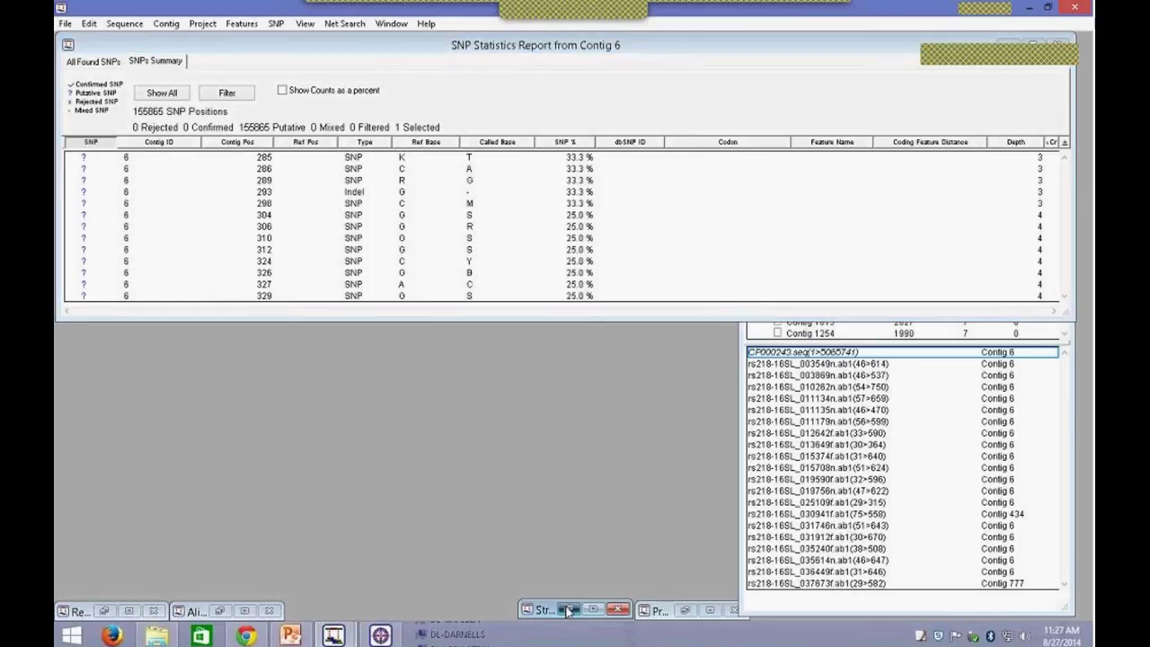
left_click(568, 610)
left_click(221, 612)
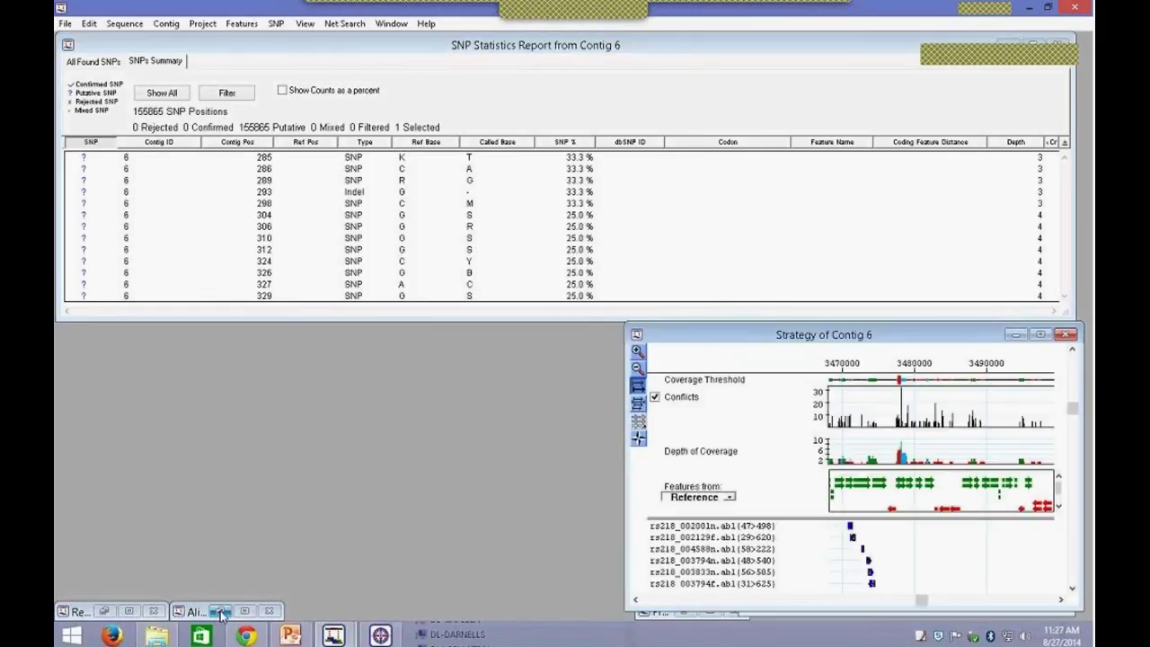
left_click(221, 611)
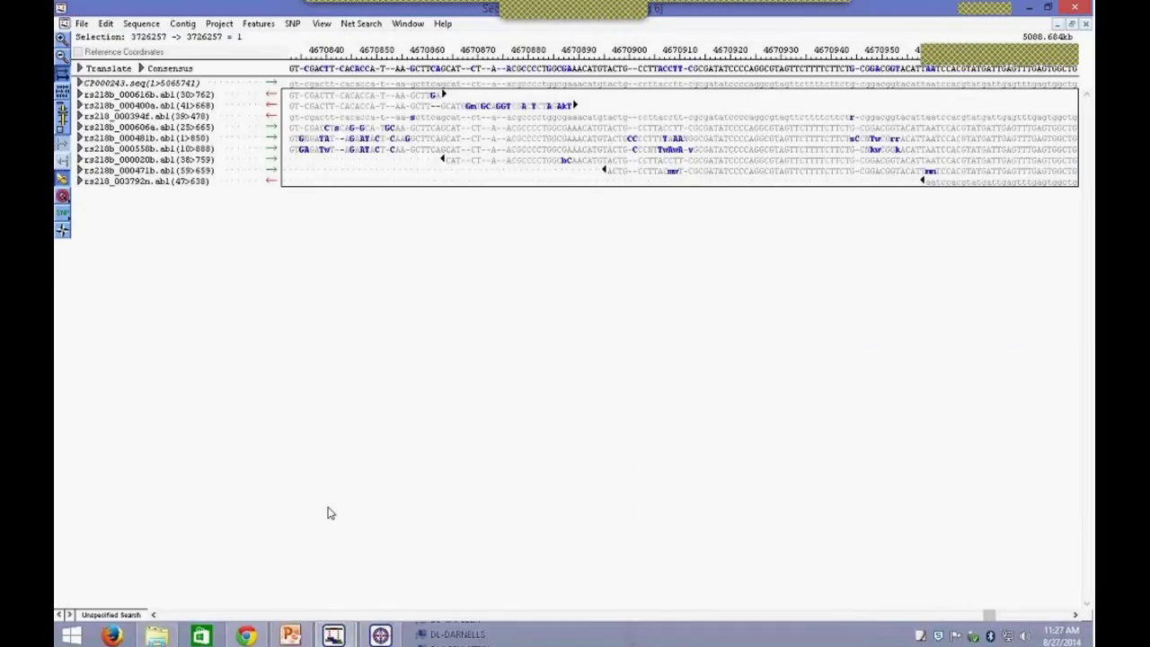
left_click(1071, 23)
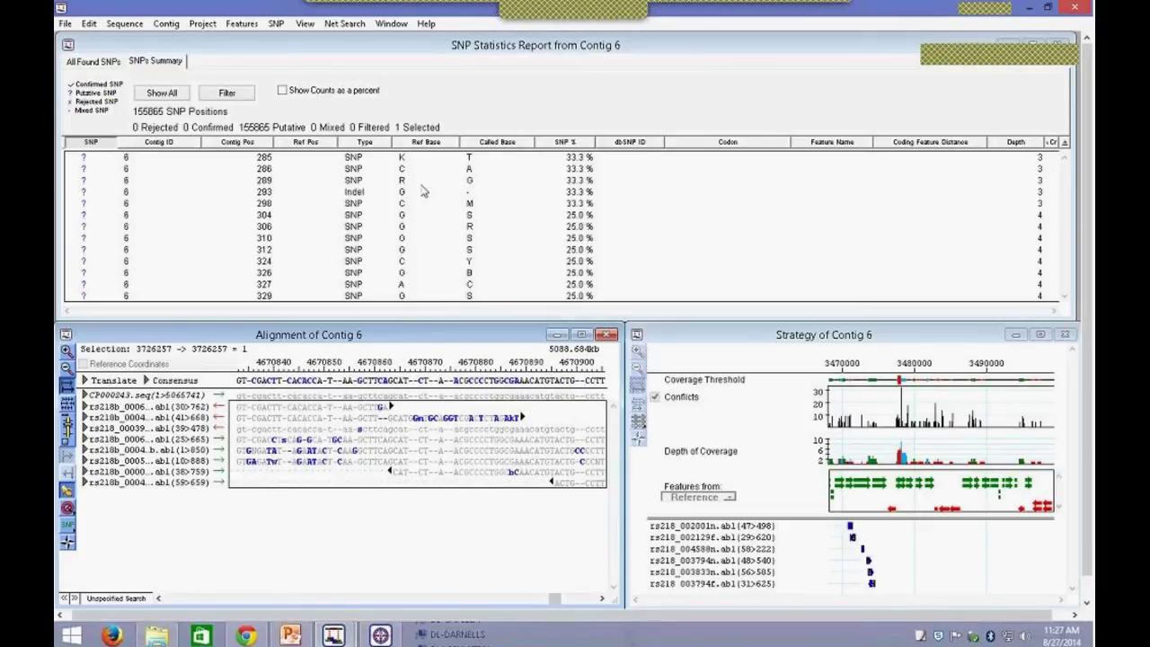
Step: Select the SNP at contig position 289 in the SNP report and step back to the one at 285
left_click(495, 180)
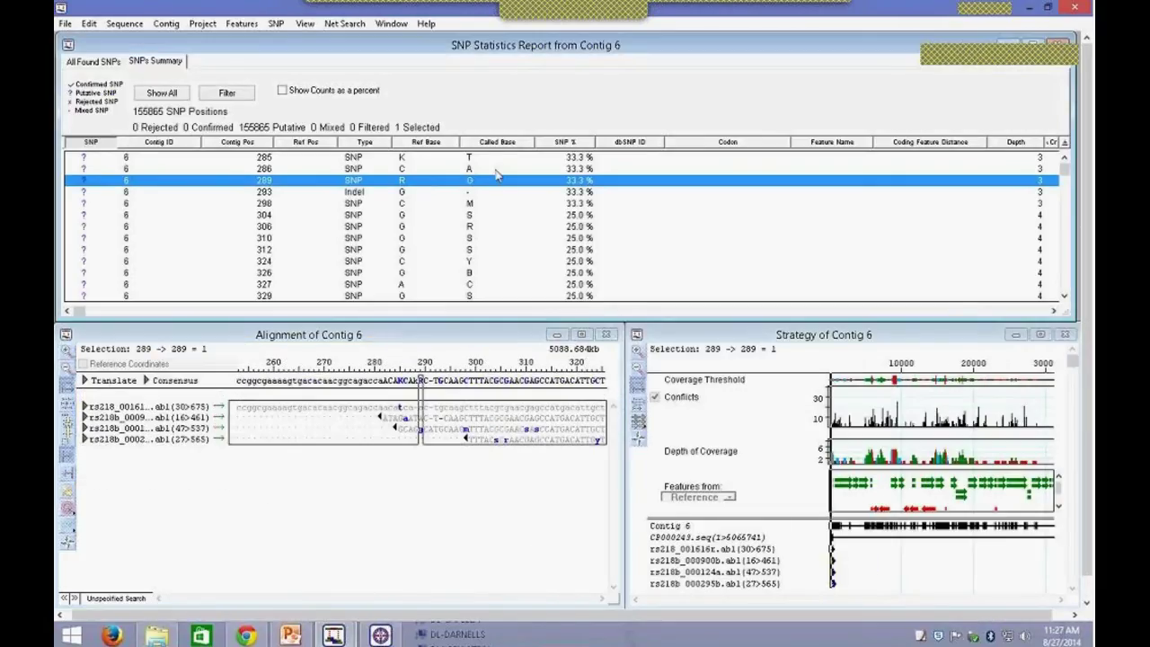
key("Up")
key("Up")
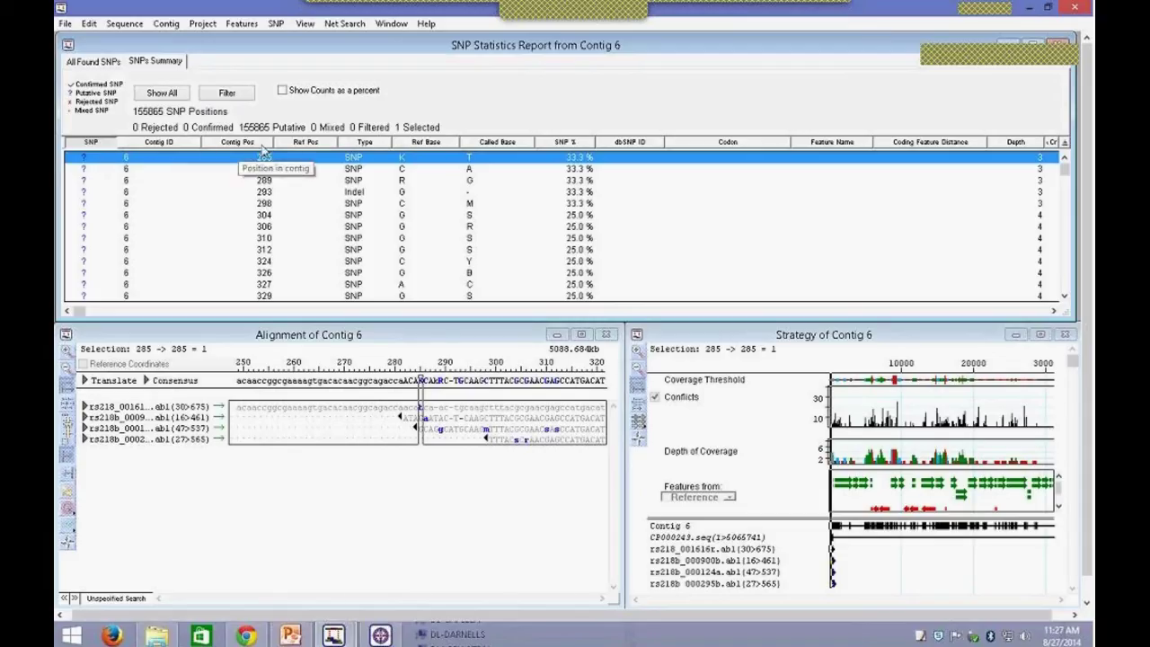
Step: Sort the Contig 6 SNP report by reference position and briefly view the report's available SNP commands
left_click(306, 143)
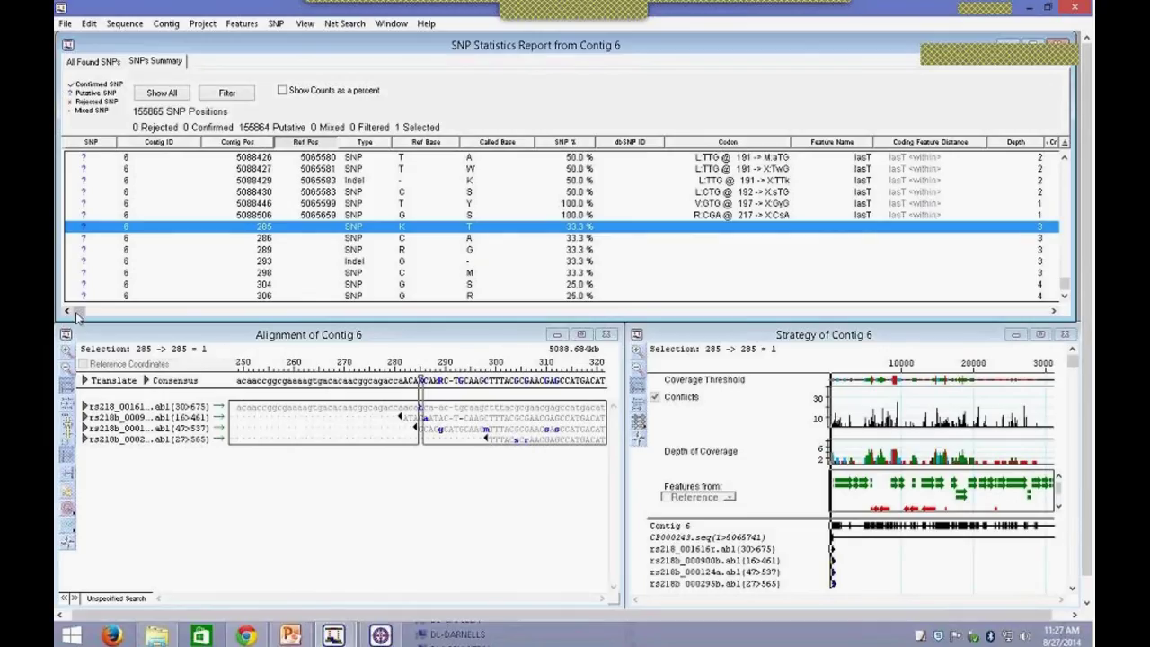
left_click_drag(79, 312, 66, 283)
right_click(481, 96)
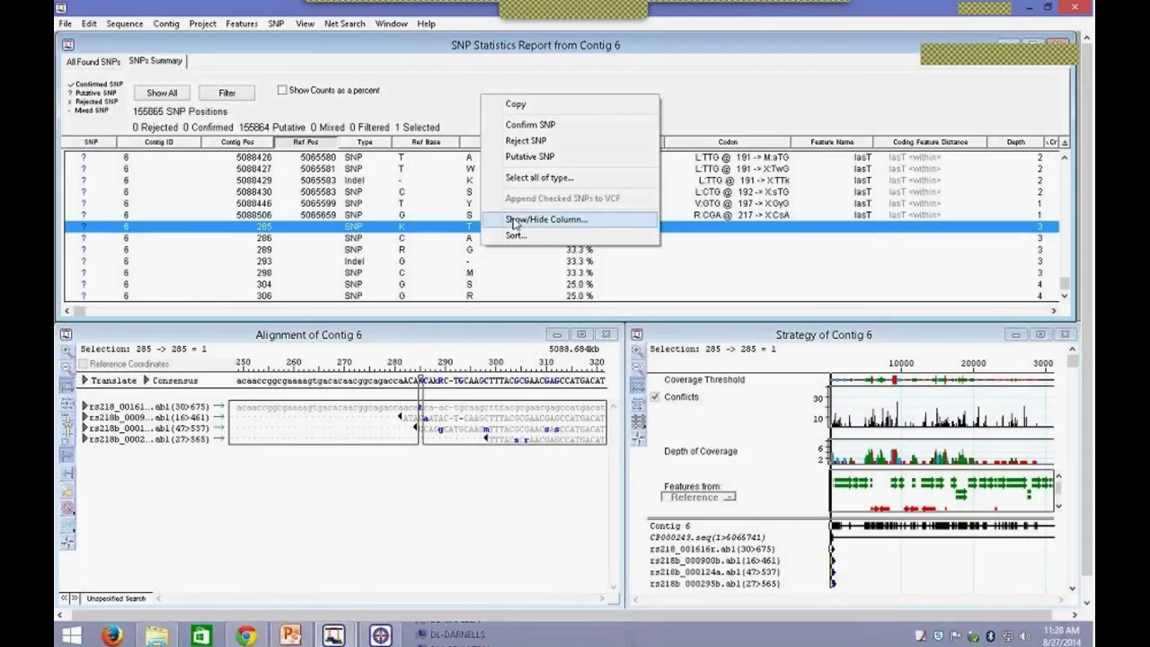
left_click(451, 117)
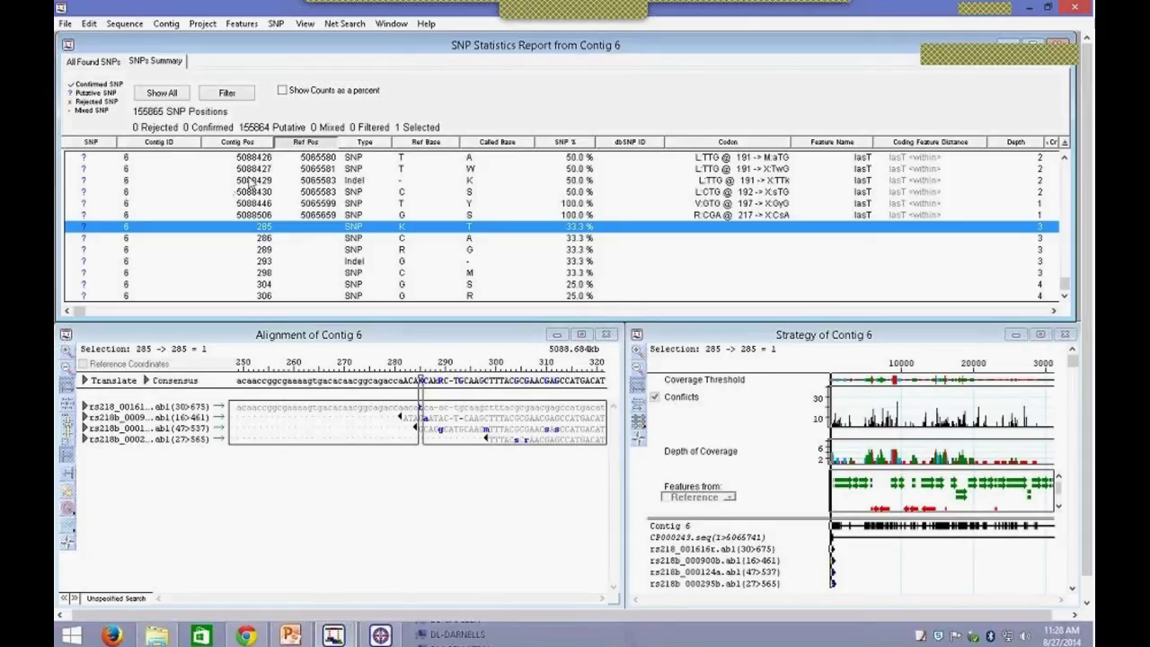
Step: Select the SNP at contig position 5088427 and move on to the one at 5088506
left_click(251, 180)
left_click(254, 169)
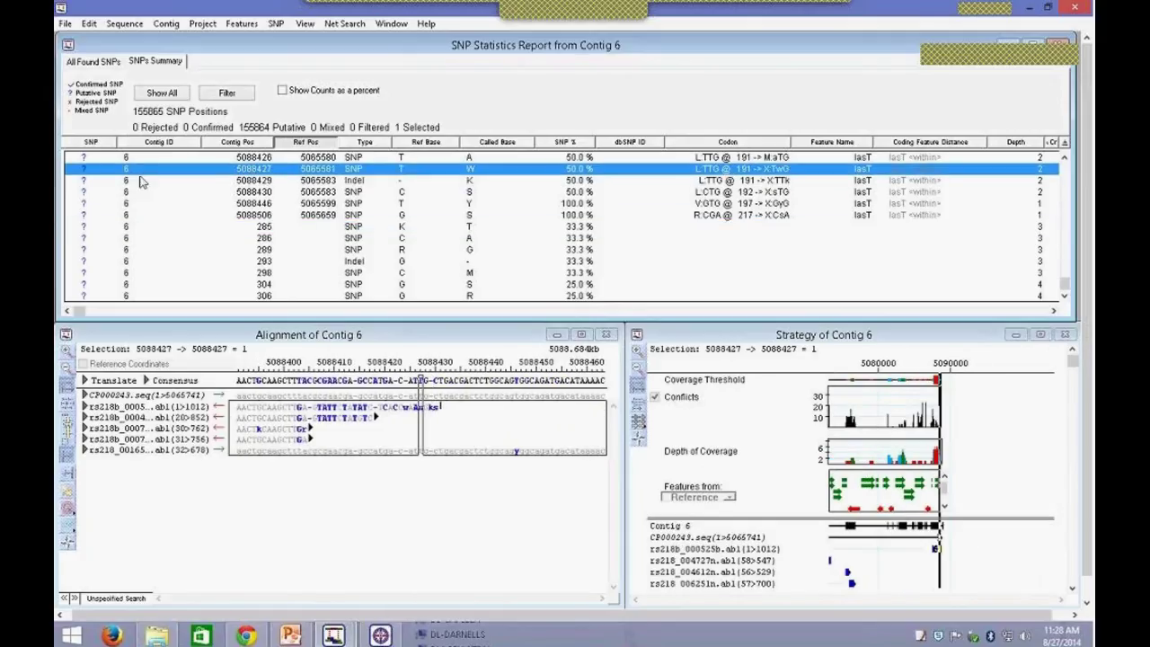
left_click(291, 216)
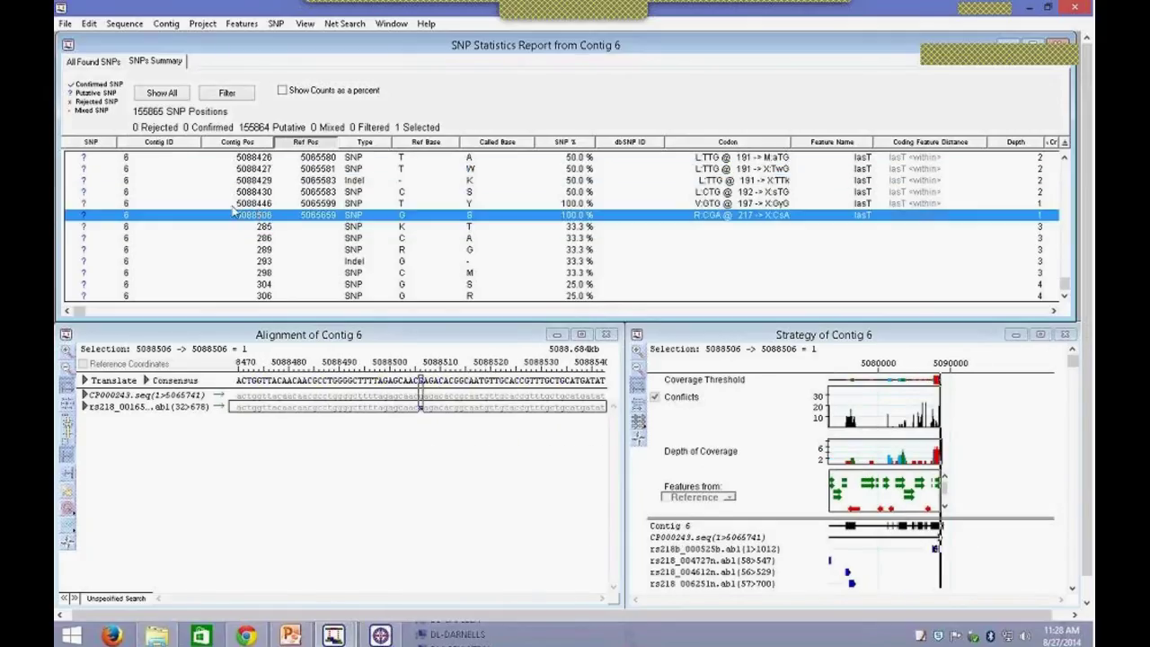
Step: Mark the SNP at contig position 5088506 as confirmed and change its status to rejected
left_click(85, 218)
left_click(427, 411)
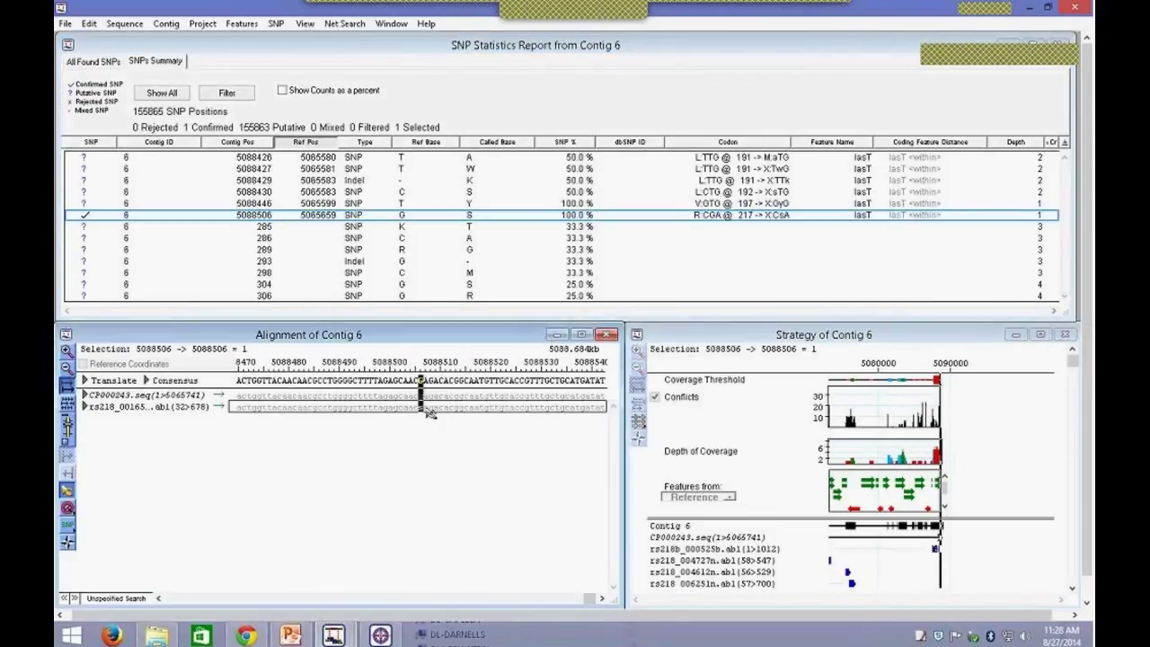
left_click(415, 454)
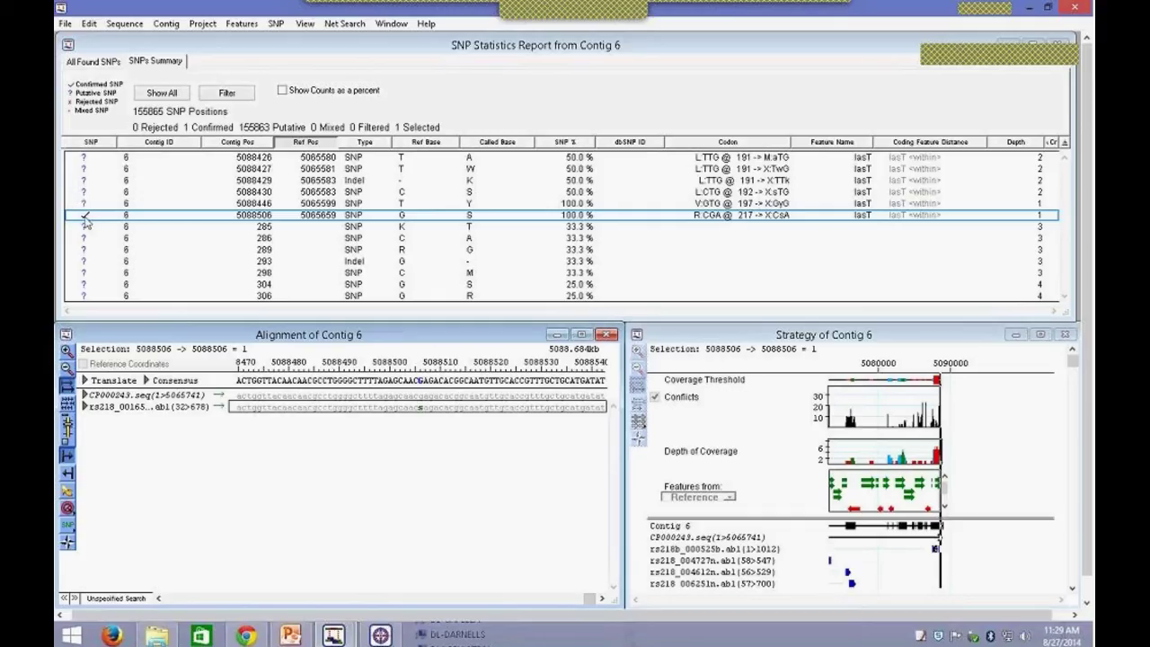
left_click(84, 216)
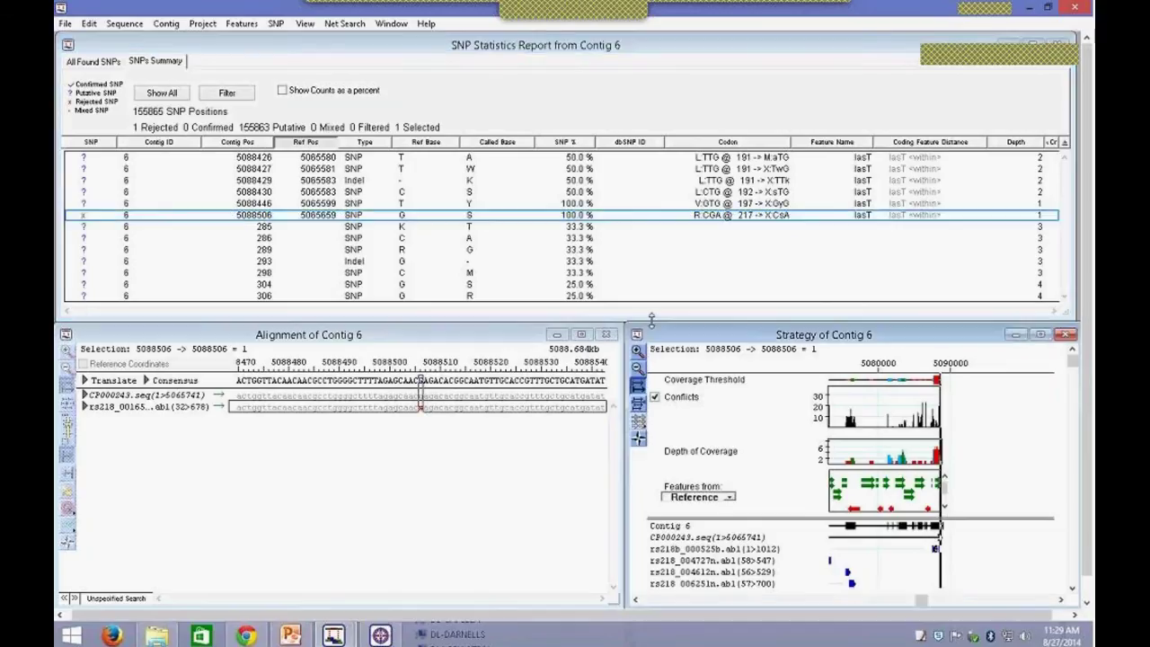
Step: Zoom the Contig 6 strategy view in around position 5088506 until the lasT gene and CDS labels can be read
left_click(277, 218)
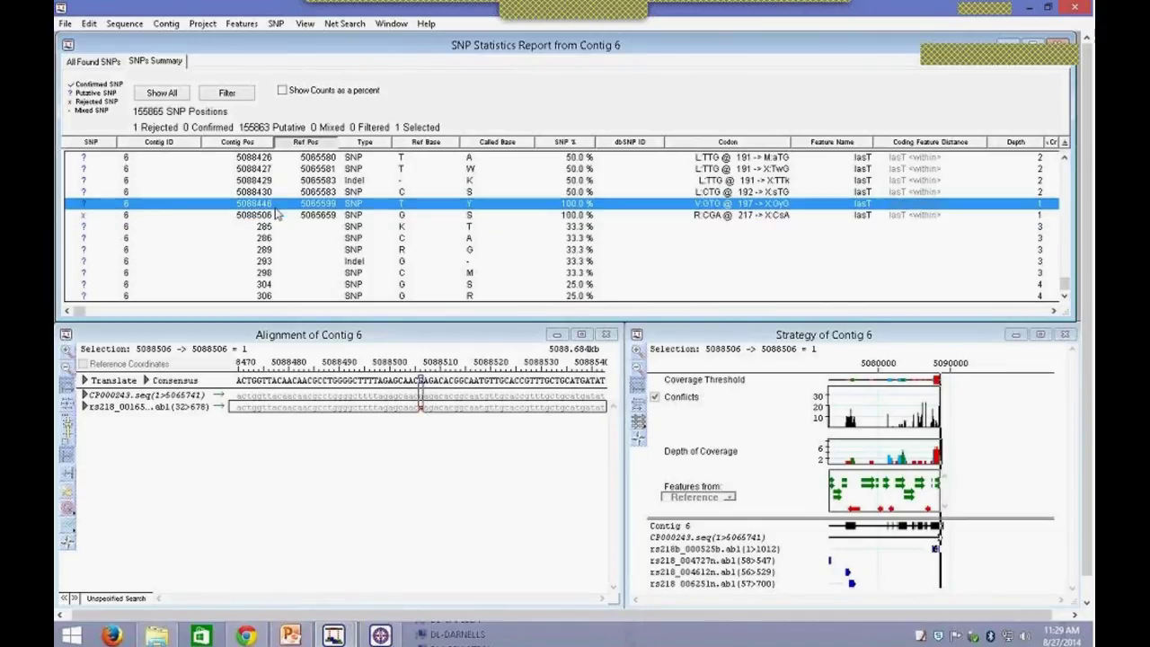
left_click(319, 404)
left_click(779, 343)
left_click(639, 363)
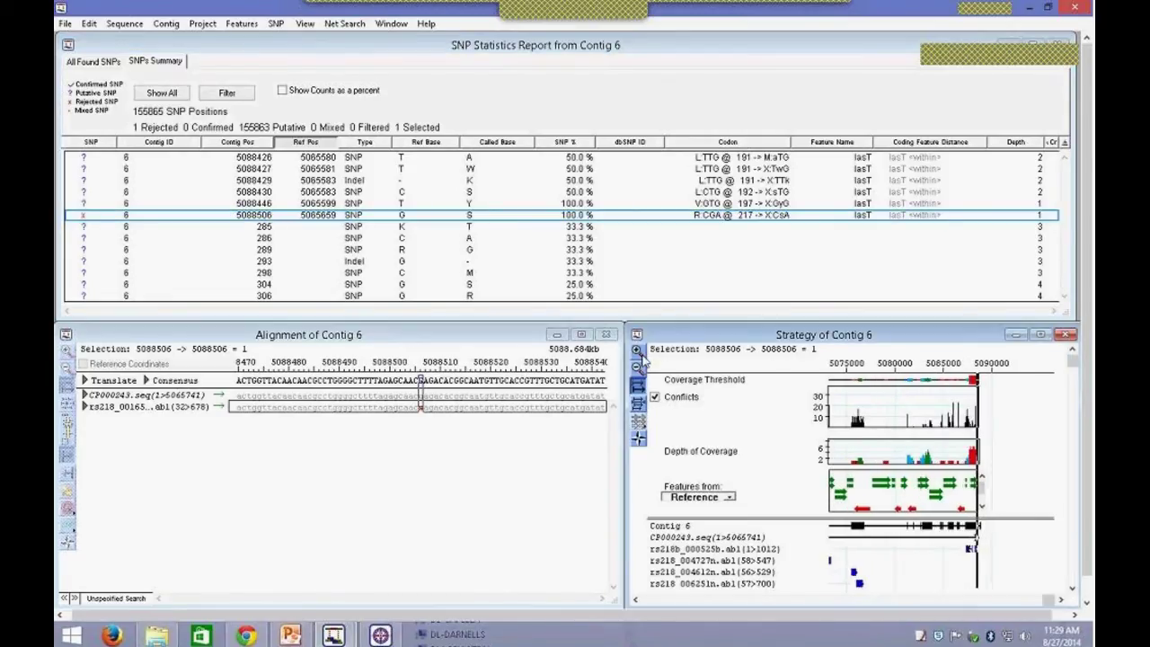
left_click(638, 350)
left_click(638, 350)
left_click(638, 351)
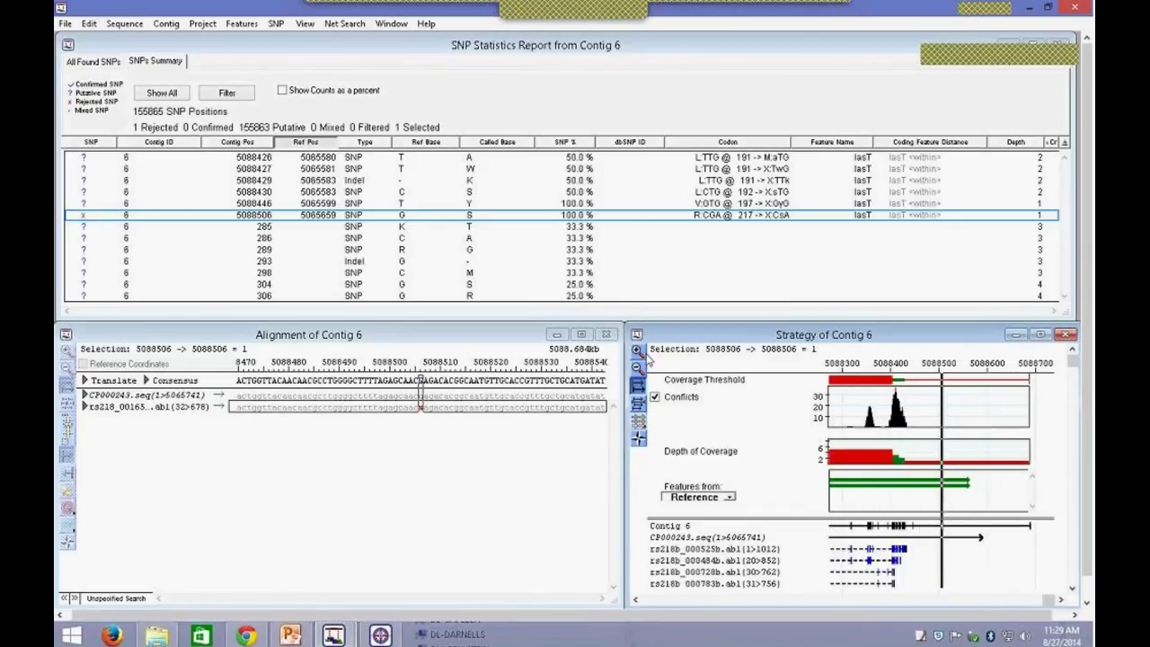
left_click(638, 350)
left_click(639, 352)
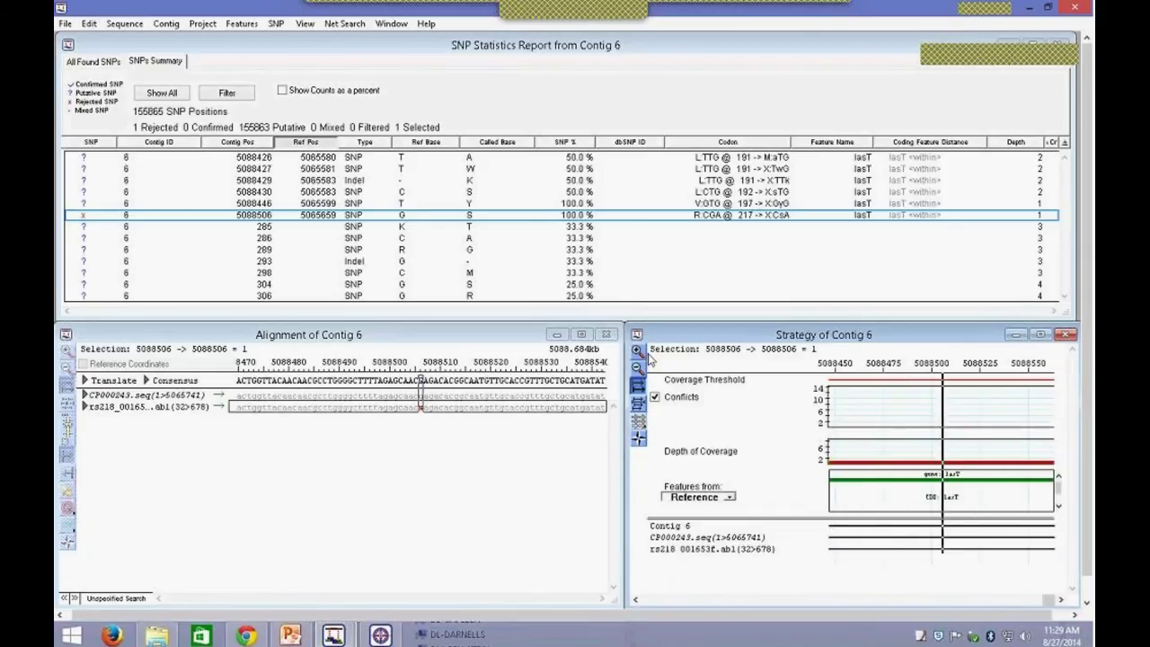
Step: Sort the SNP report by SNP percentage with the highest values first and return to the start of the list
left_click(449, 229)
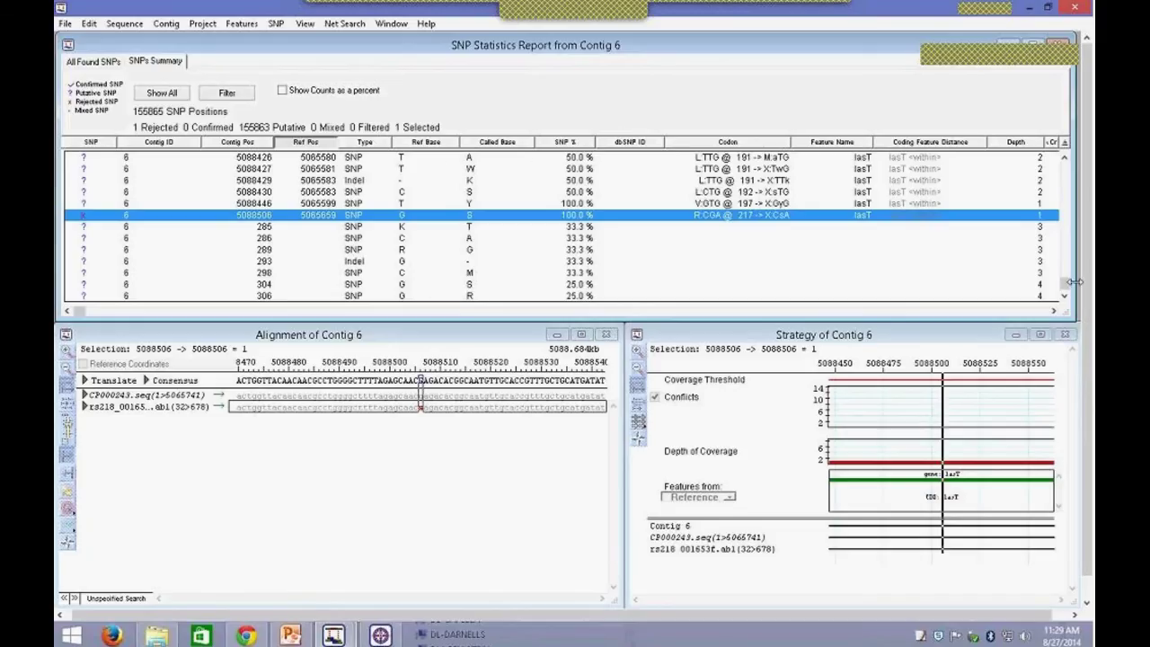
left_click_drag(1064, 282, 1060, 150)
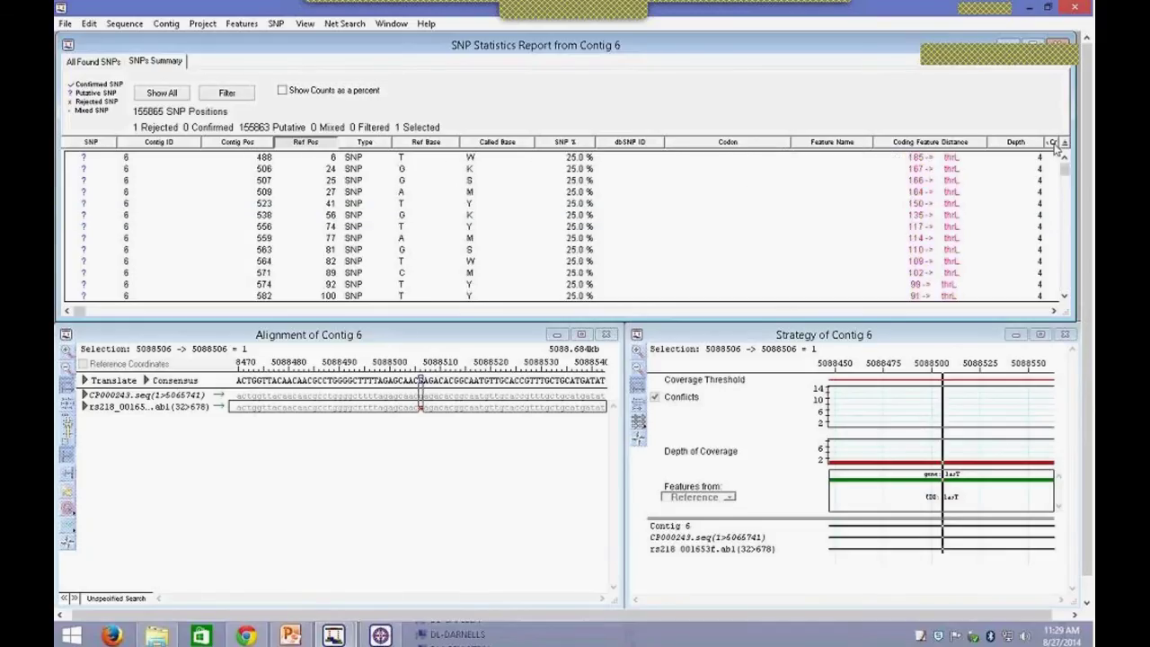
left_click(577, 146)
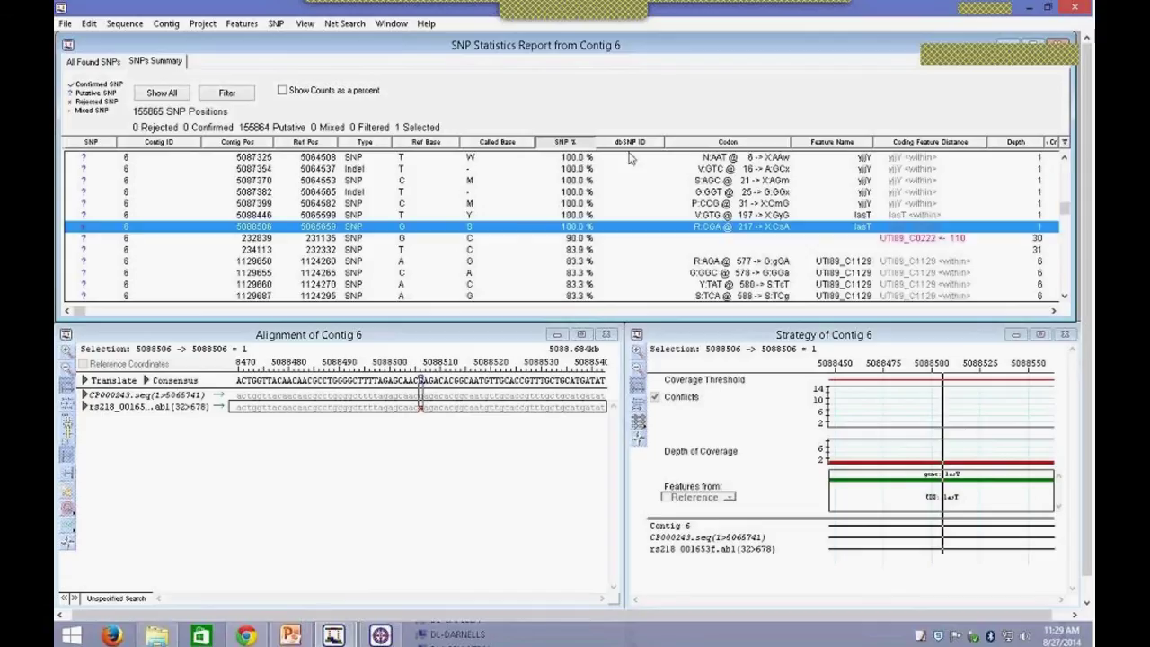
left_click(1067, 211)
left_click_drag(1067, 212, 1064, 165)
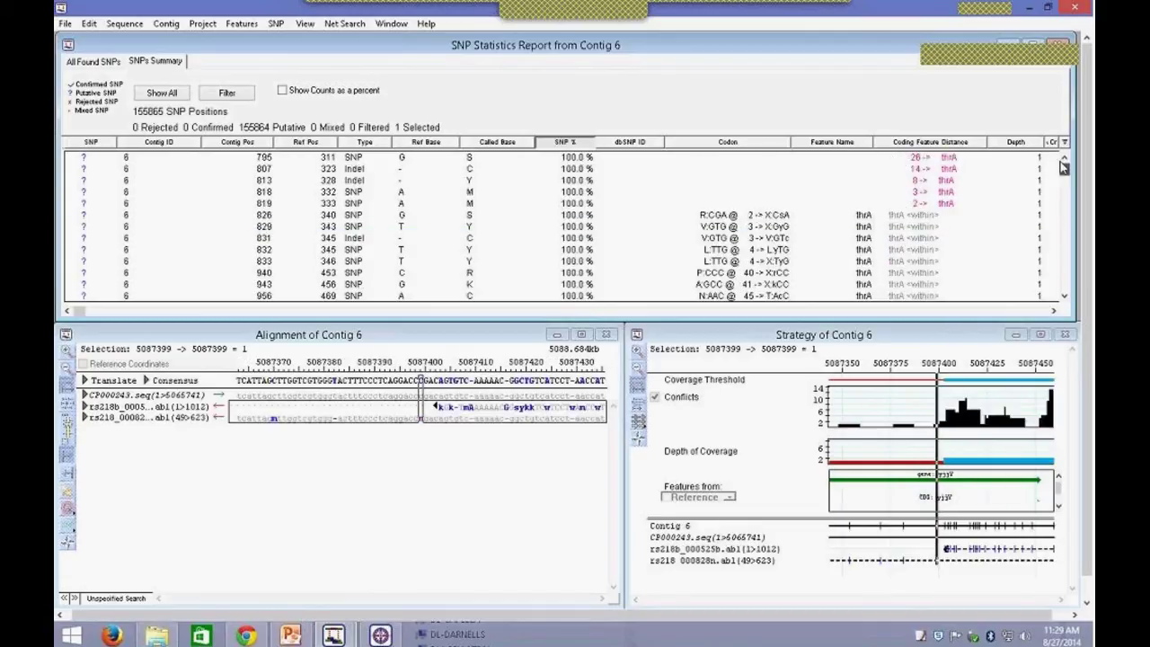
Step: Step through the 100% SNPs from contig position 795 down to 1532, comparing each in the alignment and strategy views
left_click(401, 160)
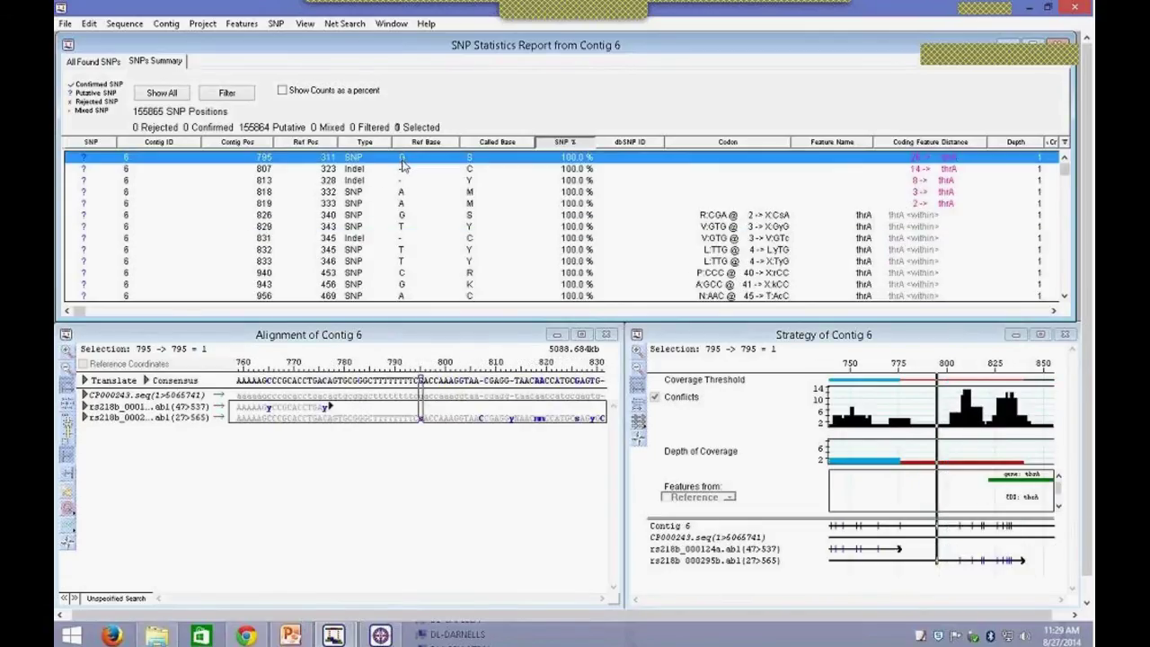
key("Down")
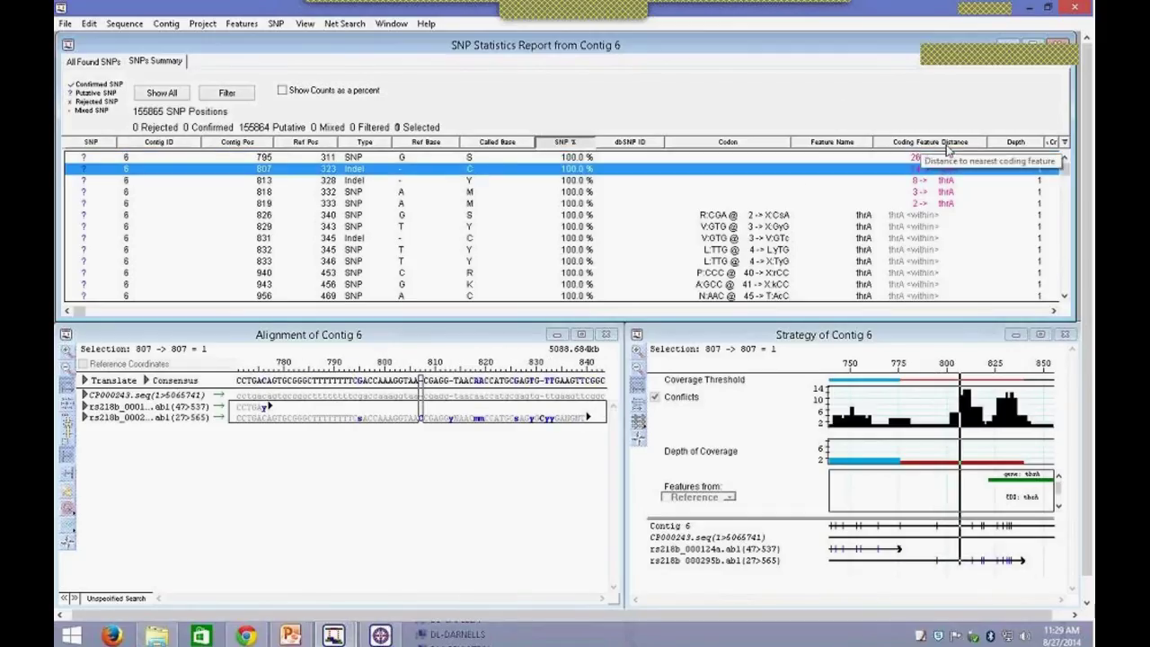
left_click(571, 216)
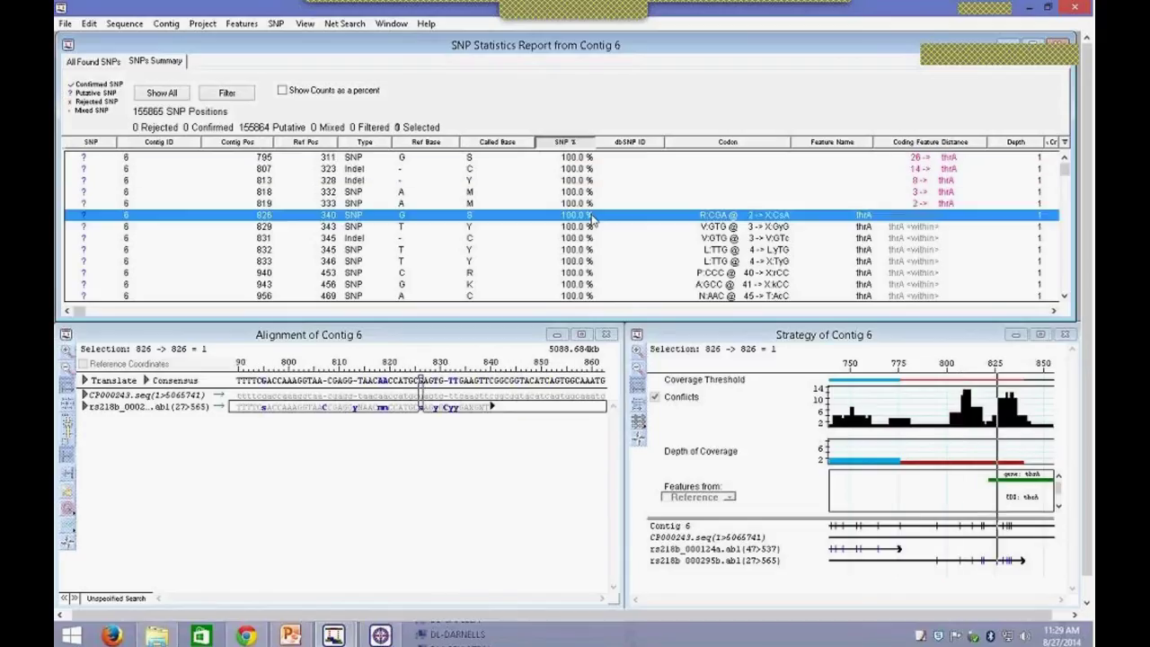
key("Down")
key("Down")
key("Down")
key("Down")
key("Down")
key("Down")
key("Down")
key("Down")
key("Down")
key("Down")
key("Down")
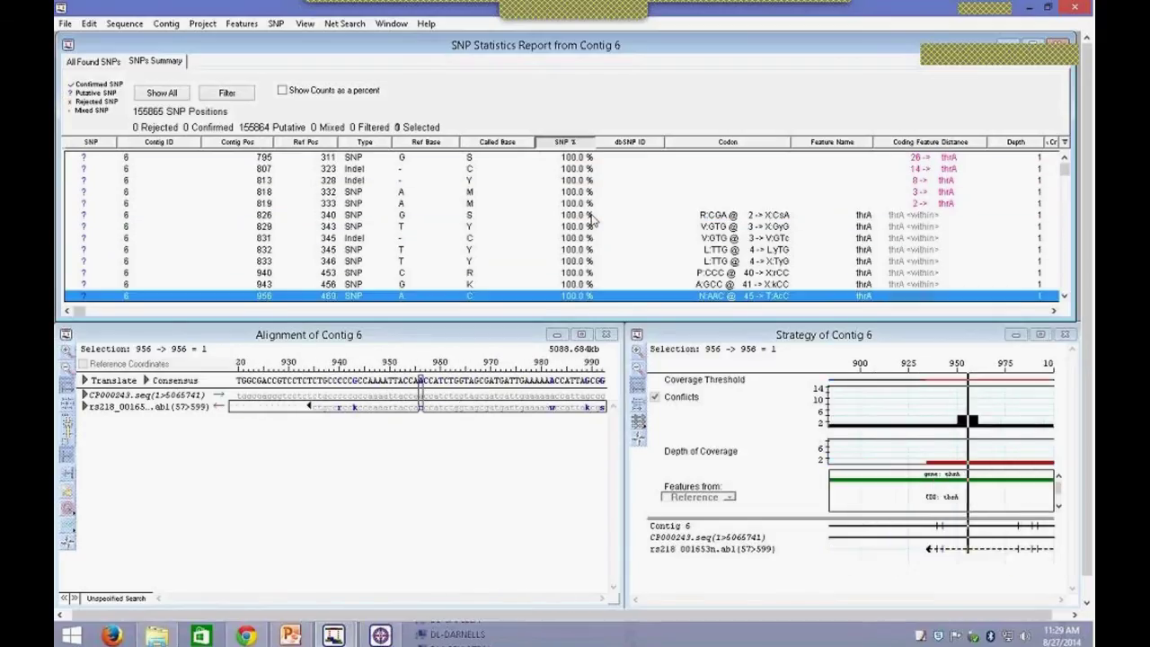
key("Down")
key("Down")
key("Down")
key("Down")
key("Down")
key("Down")
key("Down")
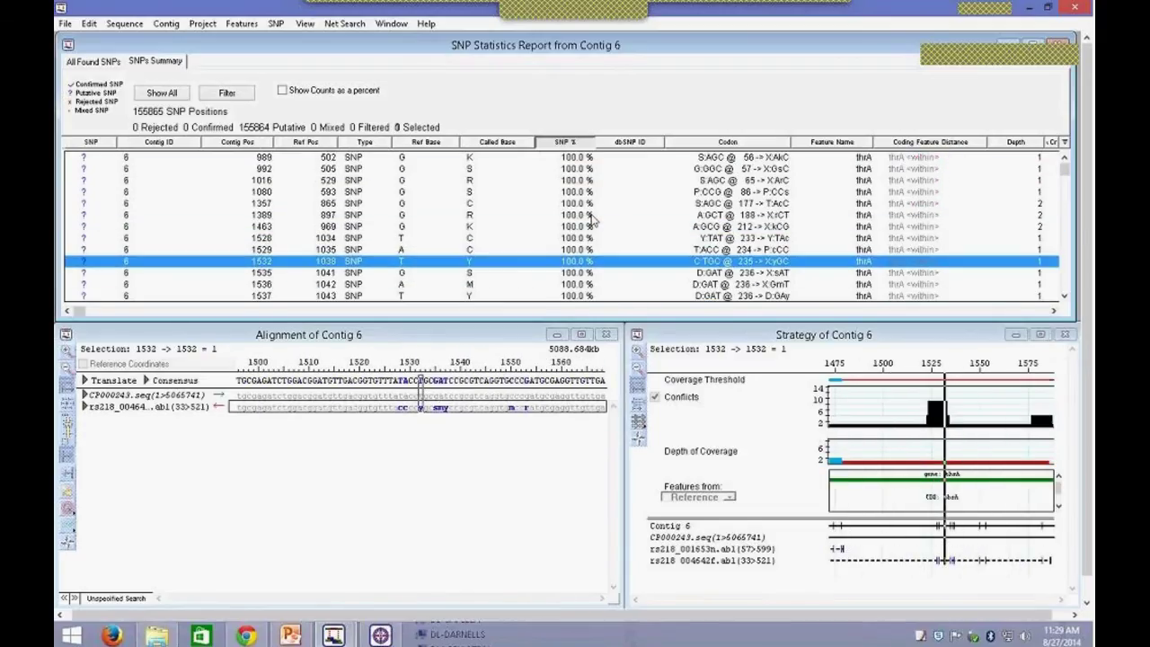
Step: Filter the SNP report to a maximum distance of 200 bp from a coding feature, with substitutions and indels both included
left_click(237, 98)
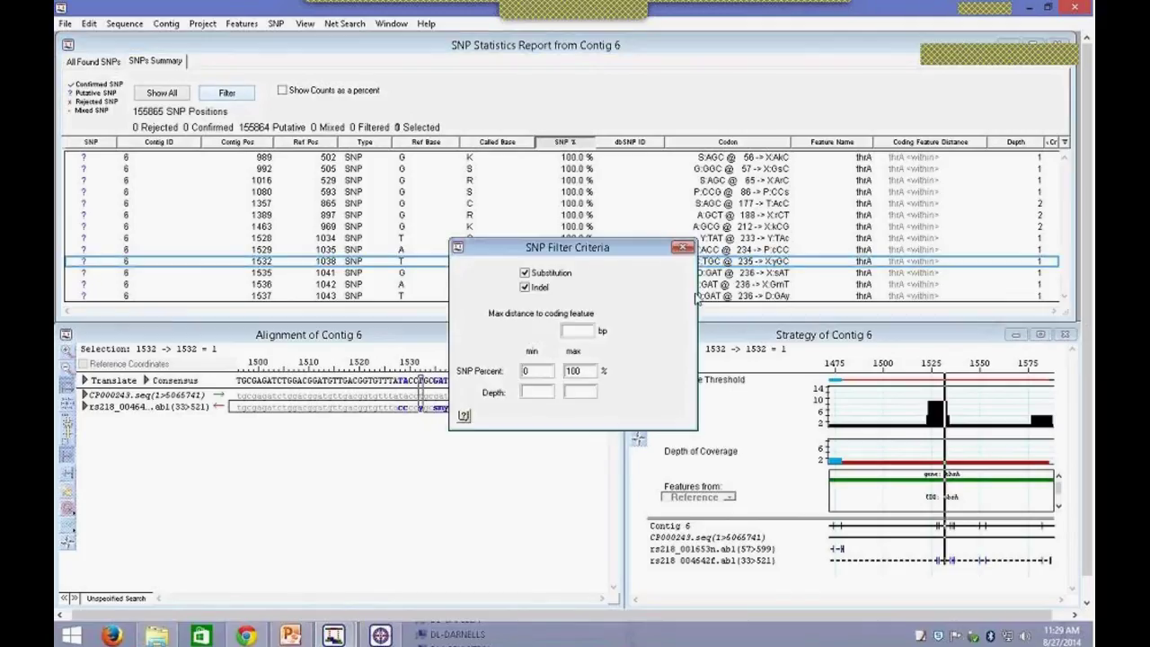
left_click_drag(580, 255, 561, 122)
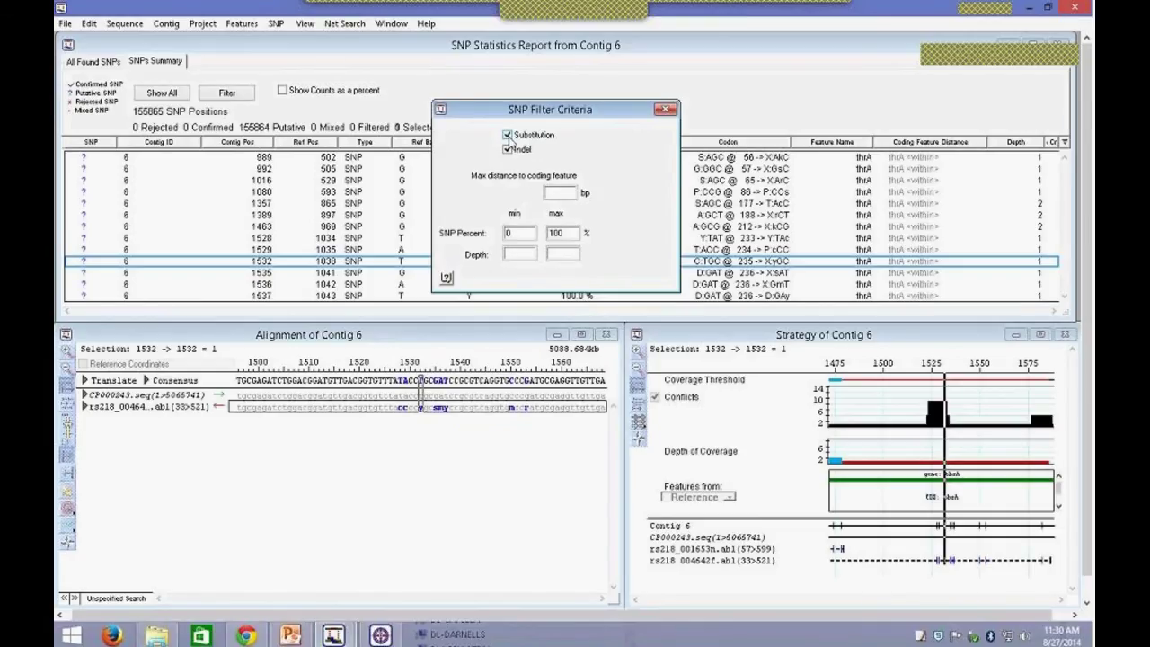
left_click(508, 136)
left_click(554, 192)
type("200")
left_click_drag(579, 118, 619, 120)
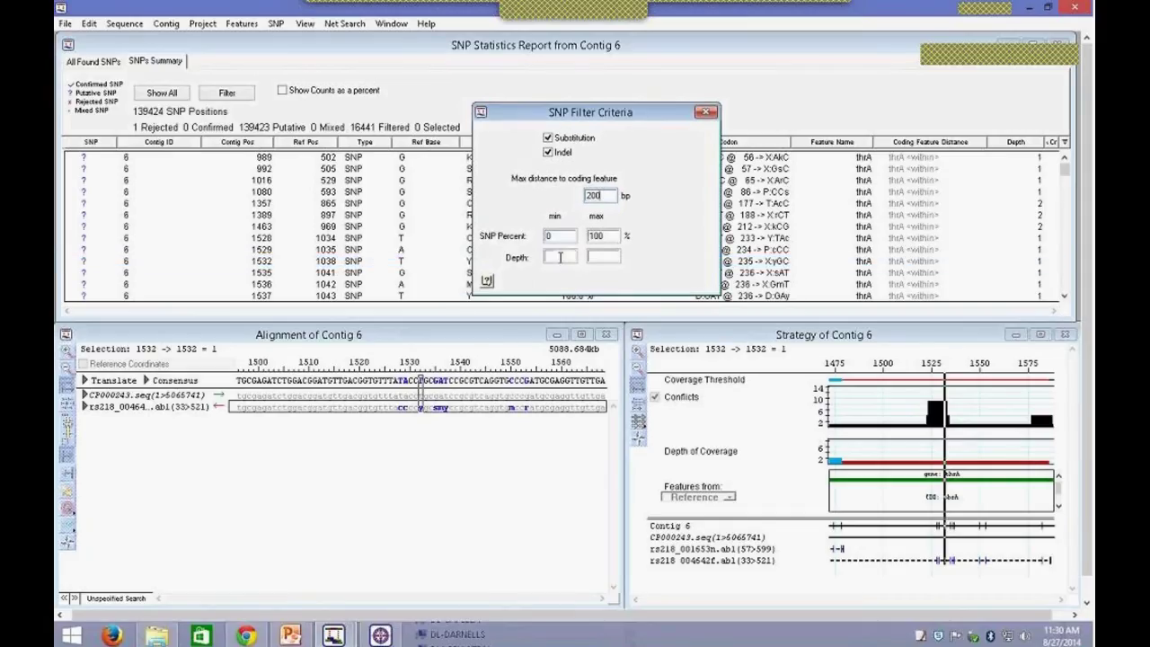
Step: Set the SNP filter's minimum SNP percent to 50 and minimum depth to 5, and close the filter criteria
double_click(566, 236)
type("50")
left_click(568, 257)
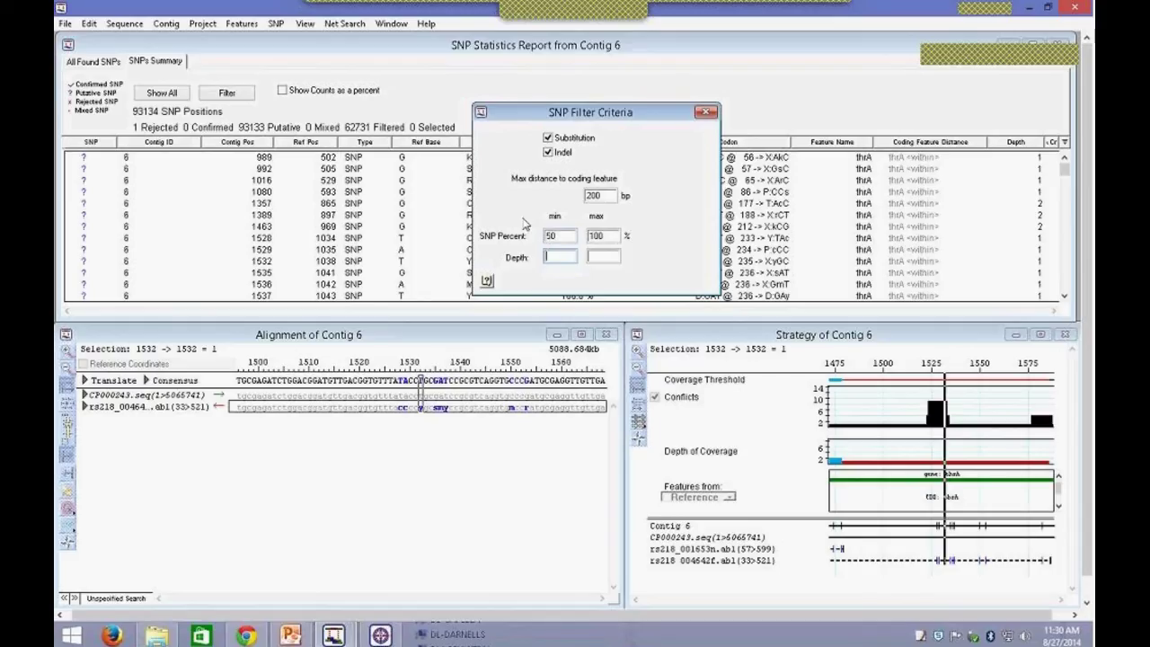
type("5")
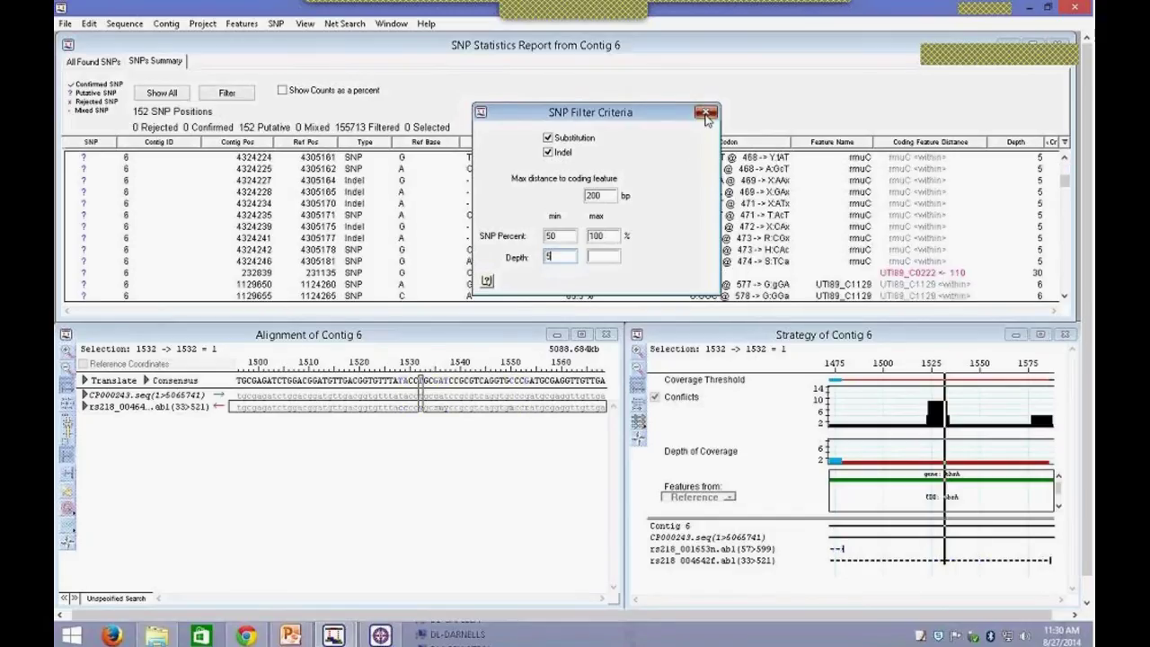
left_click(705, 115)
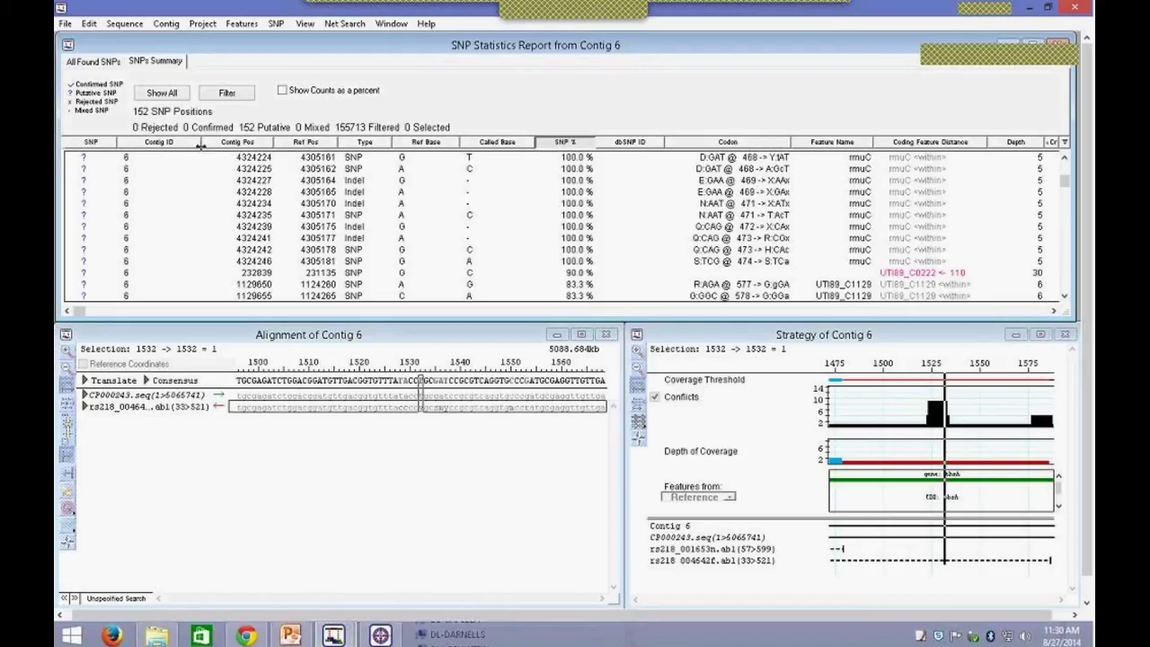
Step: Step through the filtered rmuC SNPs from contig position 4324225 past 4324239 and back to 4324228
left_click(322, 169)
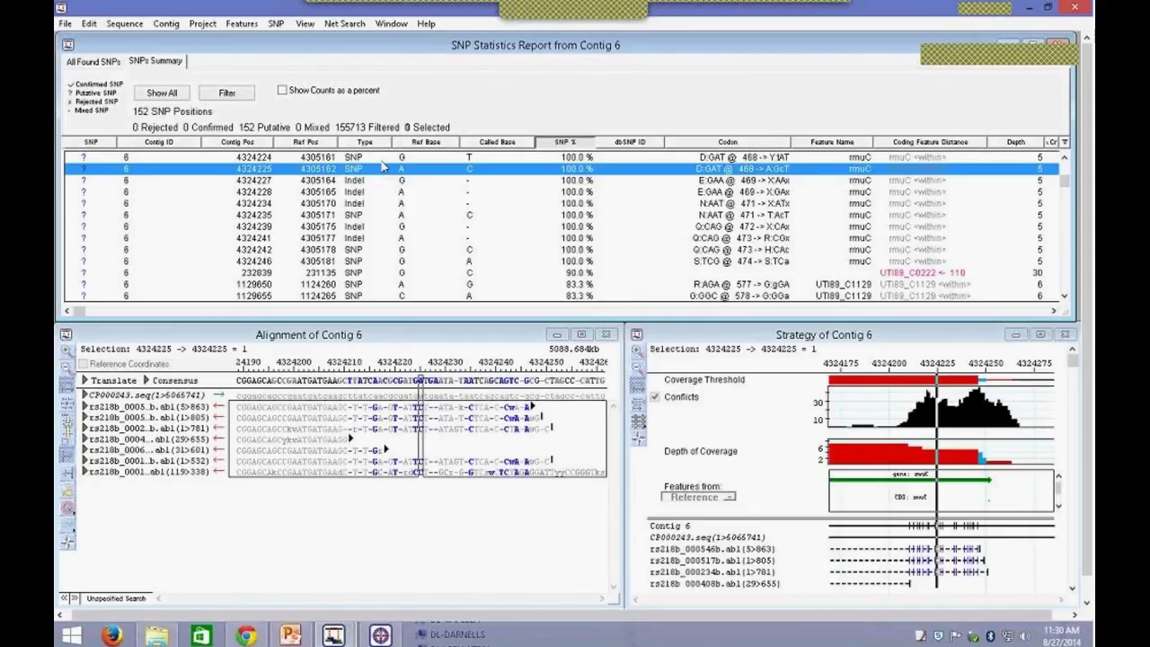
key("Down")
key("Down")
key("Down")
key("Down")
key("Down")
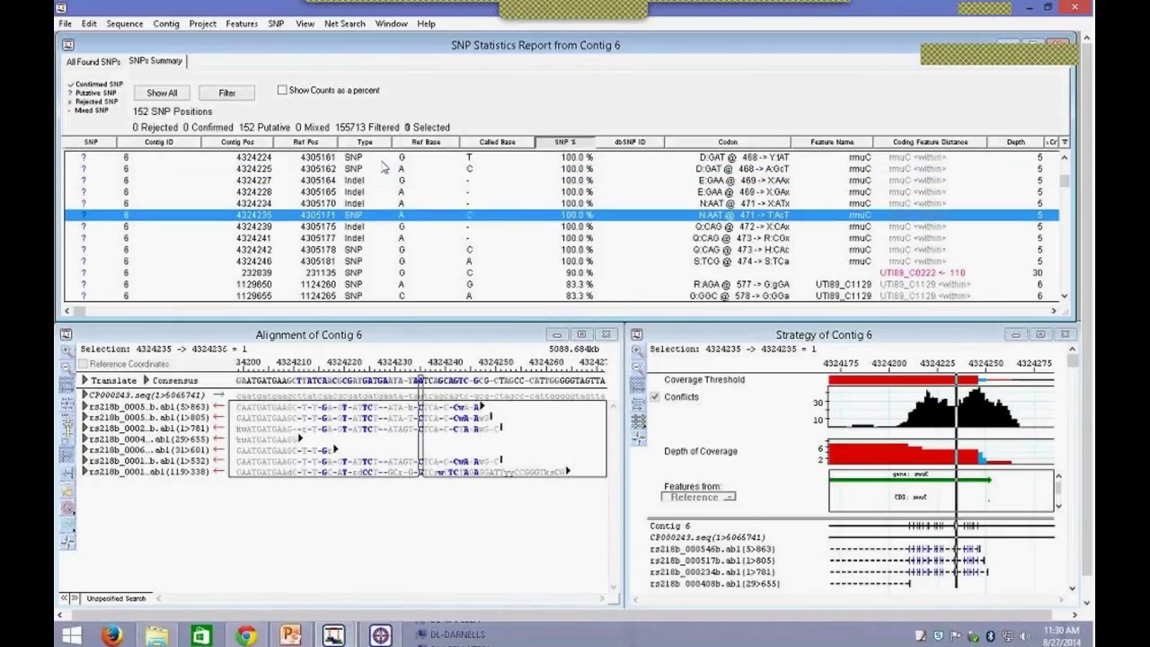
key("Down")
key("Up")
key("Up")
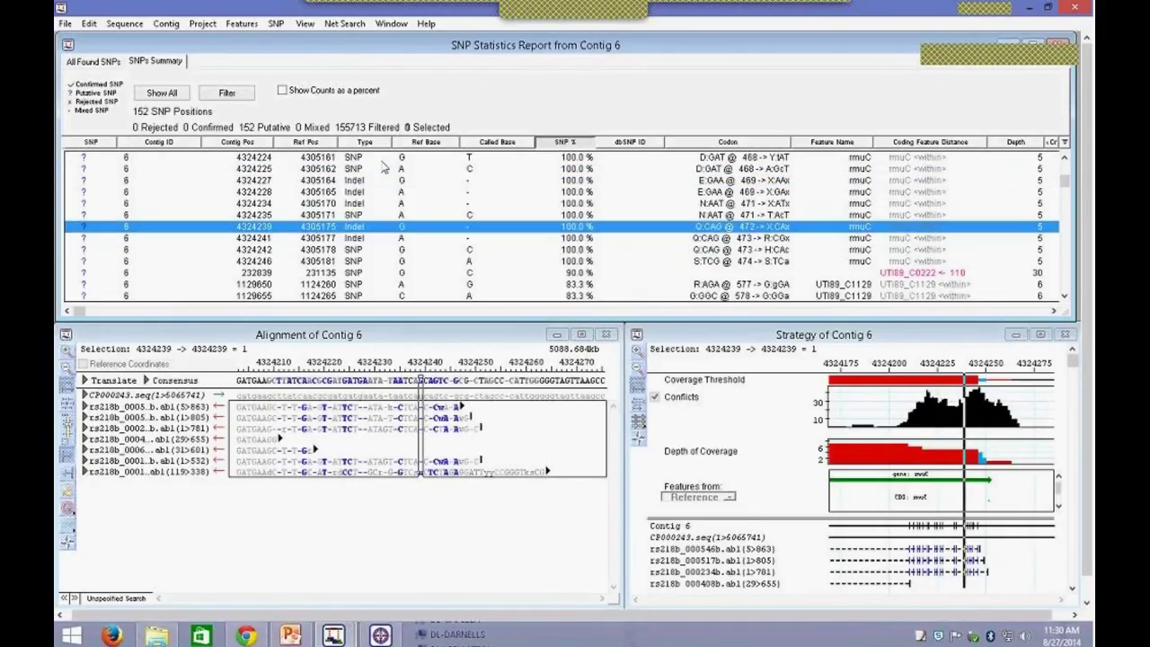
key("Up")
key("Up")
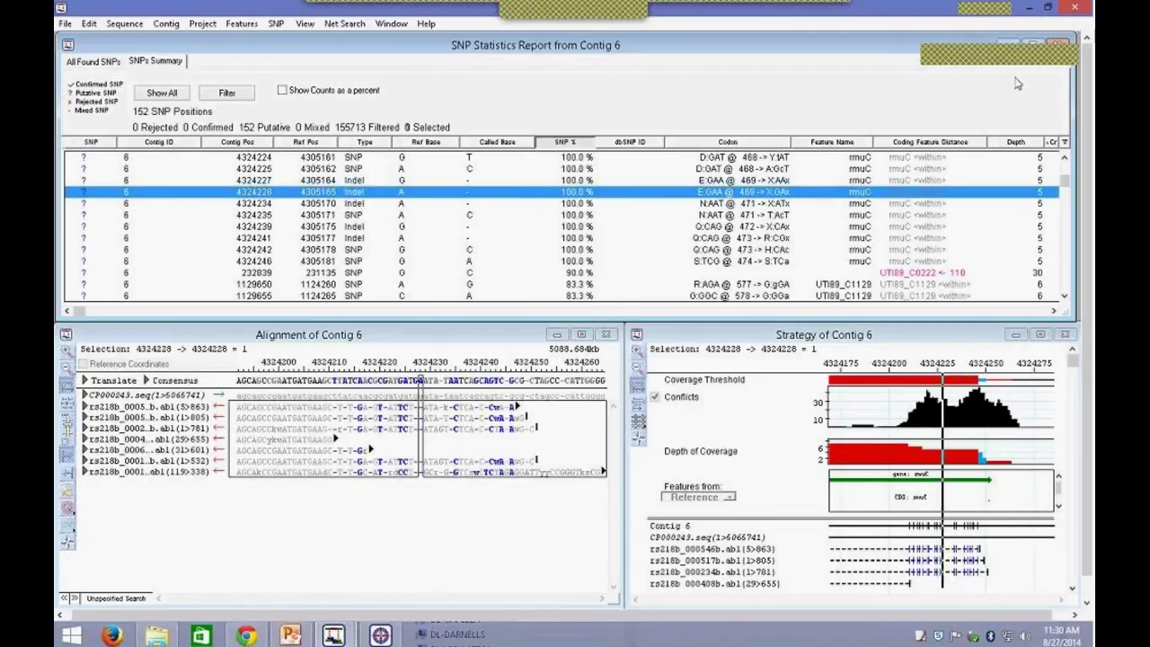
Step: Narrow the SNP report to end at the SNP % column, and open the Contig 6 feature table beside it
left_click_drag(1074, 76, 616, 93)
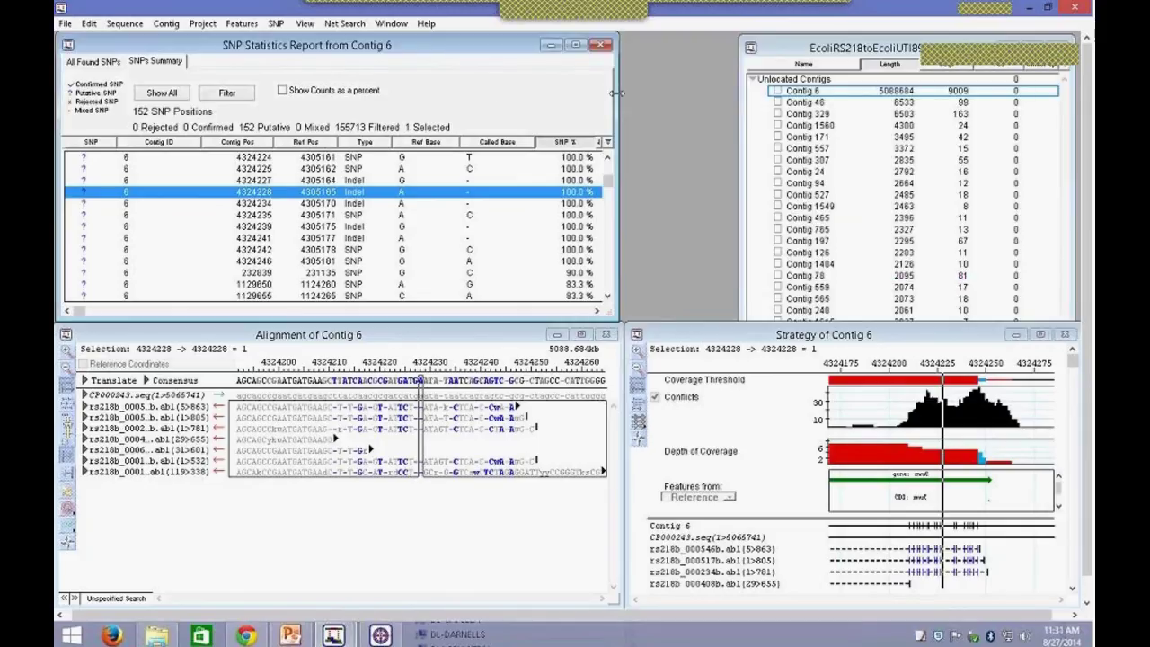
left_click(243, 24)
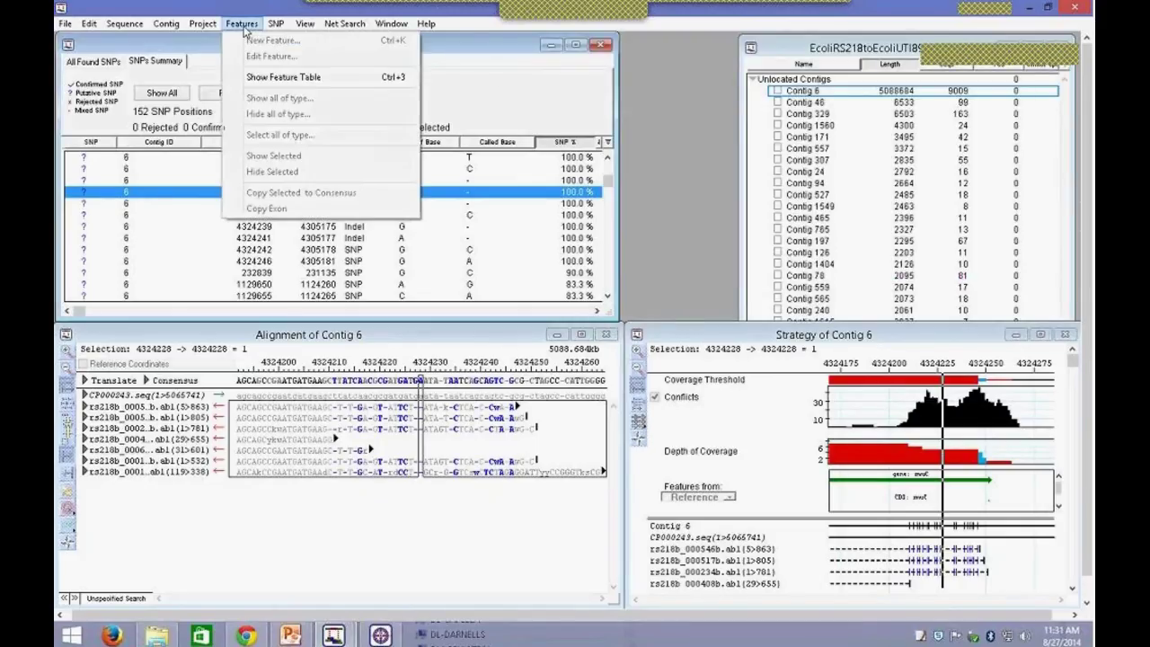
left_click(267, 79)
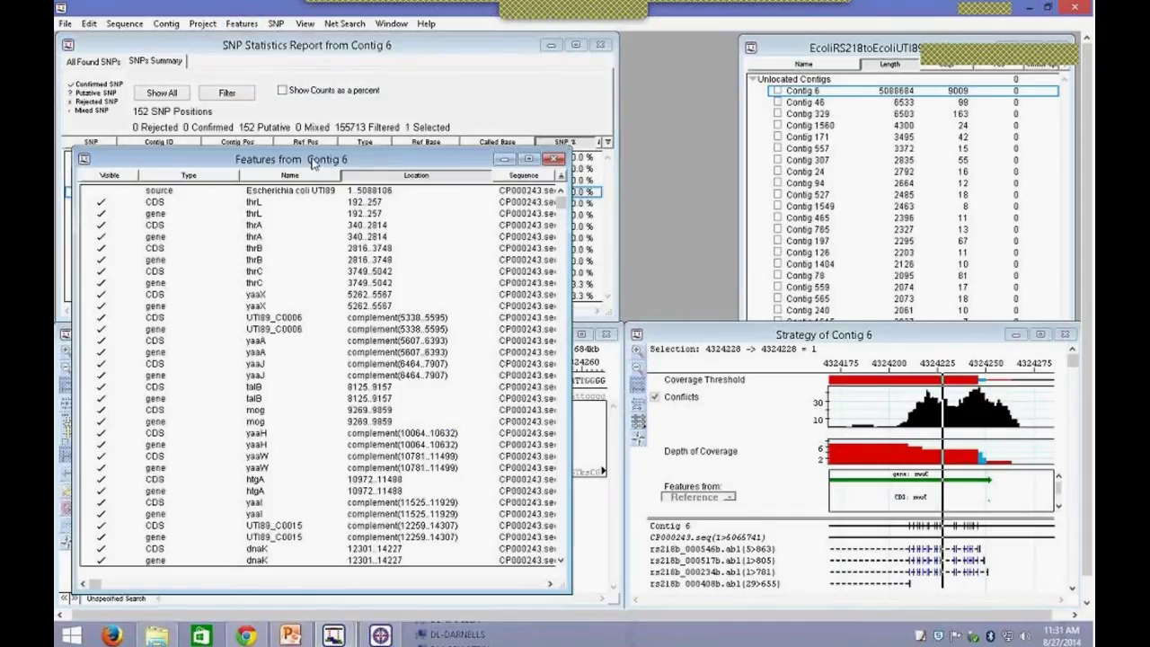
left_click_drag(419, 158, 822, 50)
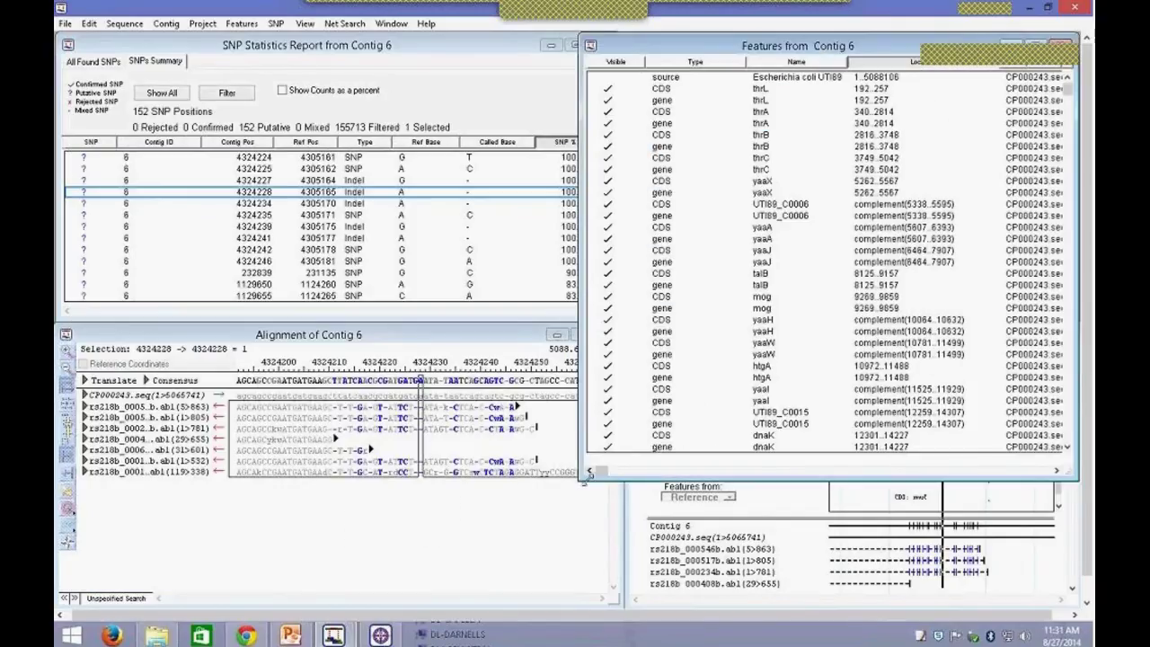
Step: Shrink the Contig 6 features table to uncover the other windows, and locate the yaaX CDS in the alignment and strategy views
left_click_drag(579, 480, 613, 314)
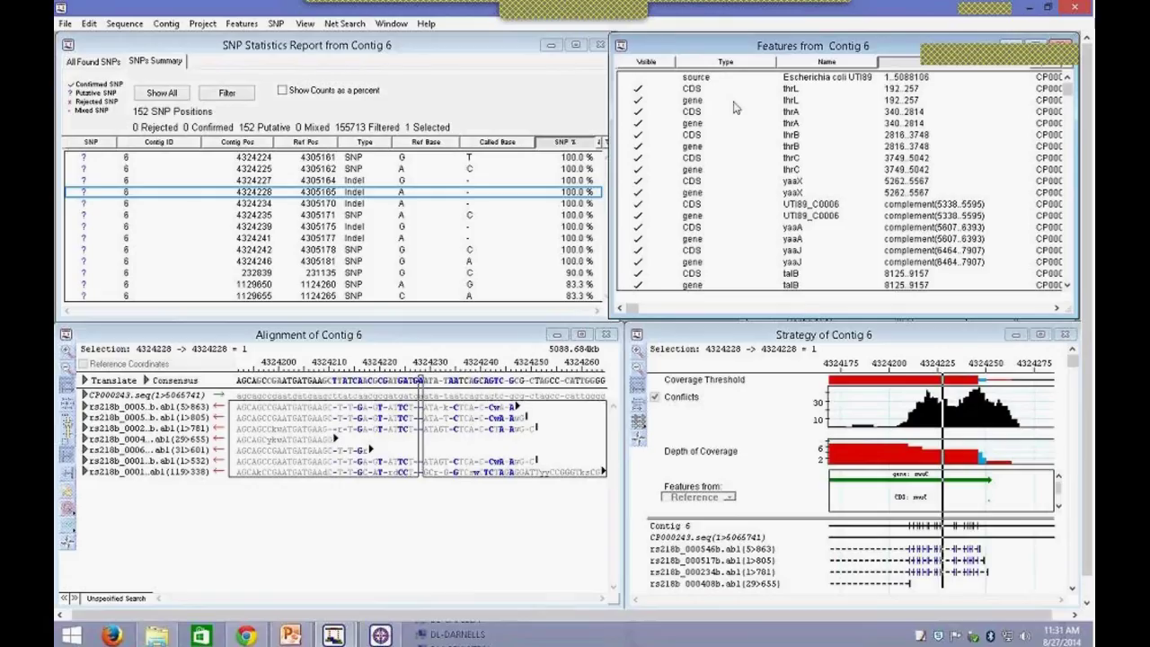
left_click(792, 183)
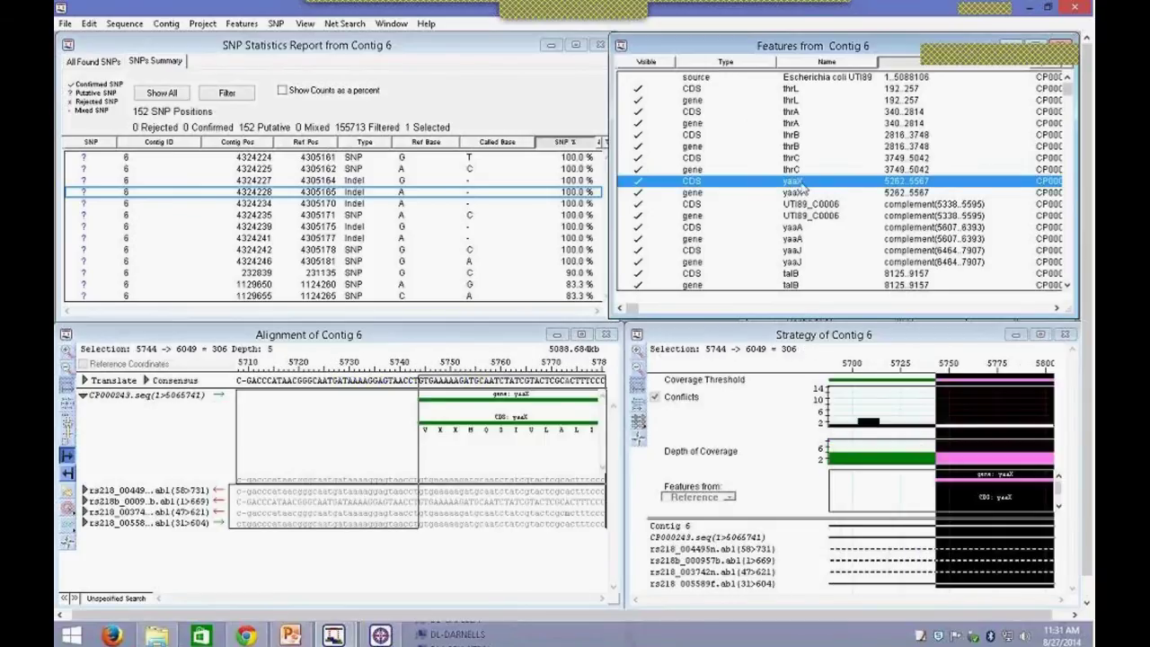
left_click(585, 600)
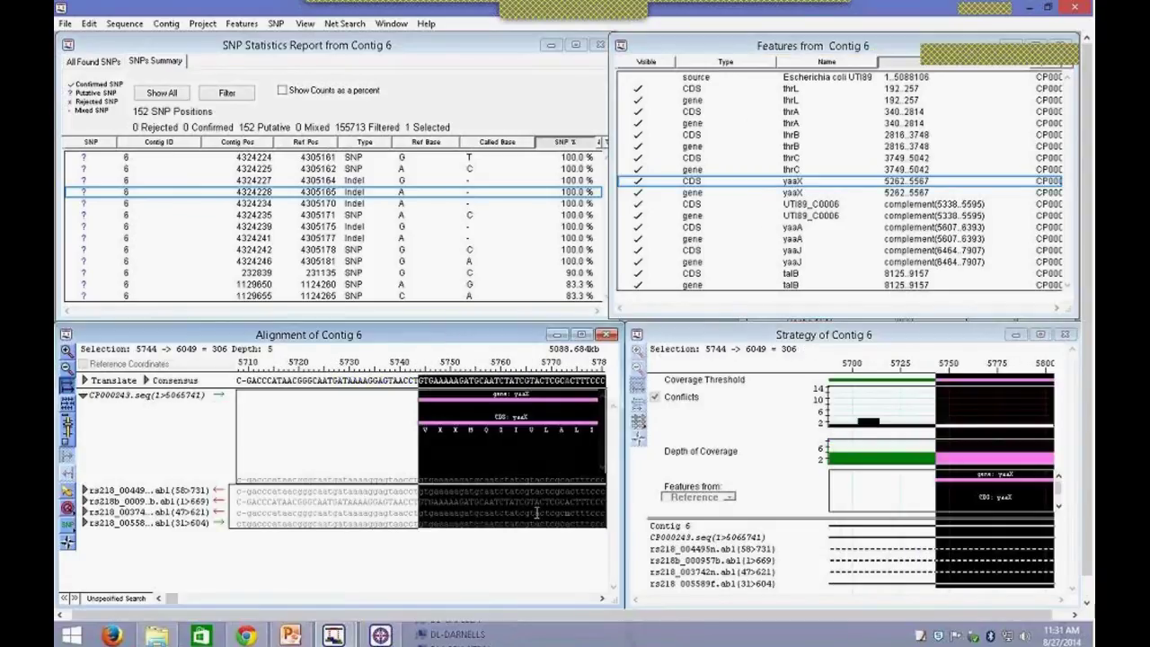
left_click(601, 599)
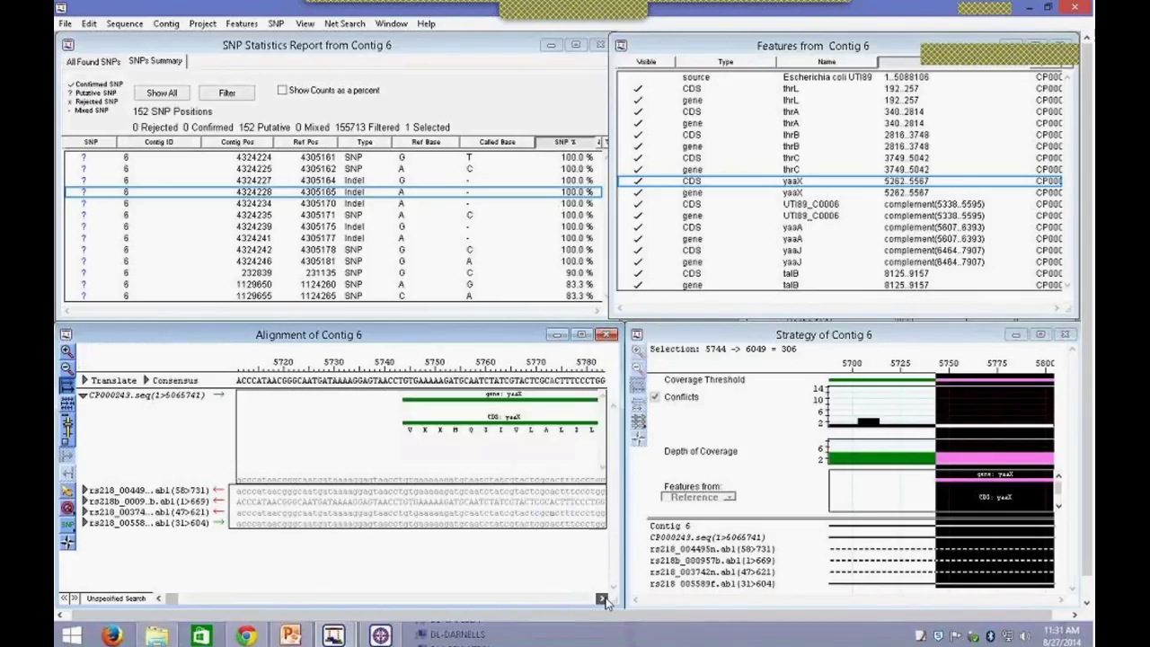
left_click(602, 598)
left_click(770, 342)
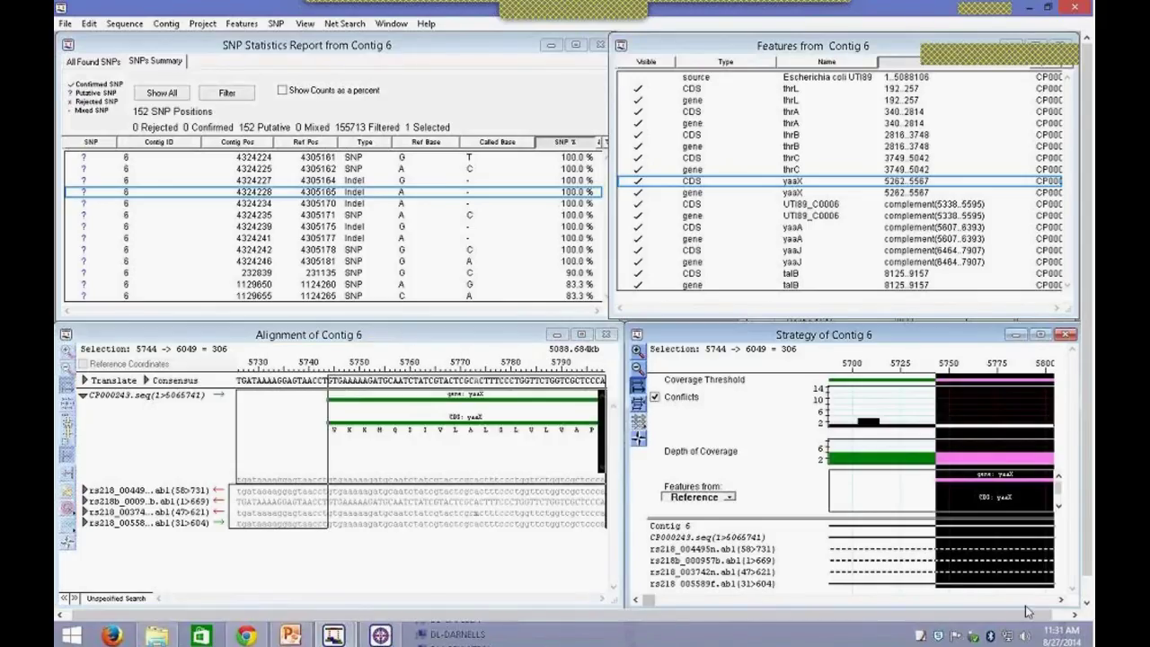
left_click(1062, 599)
left_click(1062, 600)
left_click(1062, 600)
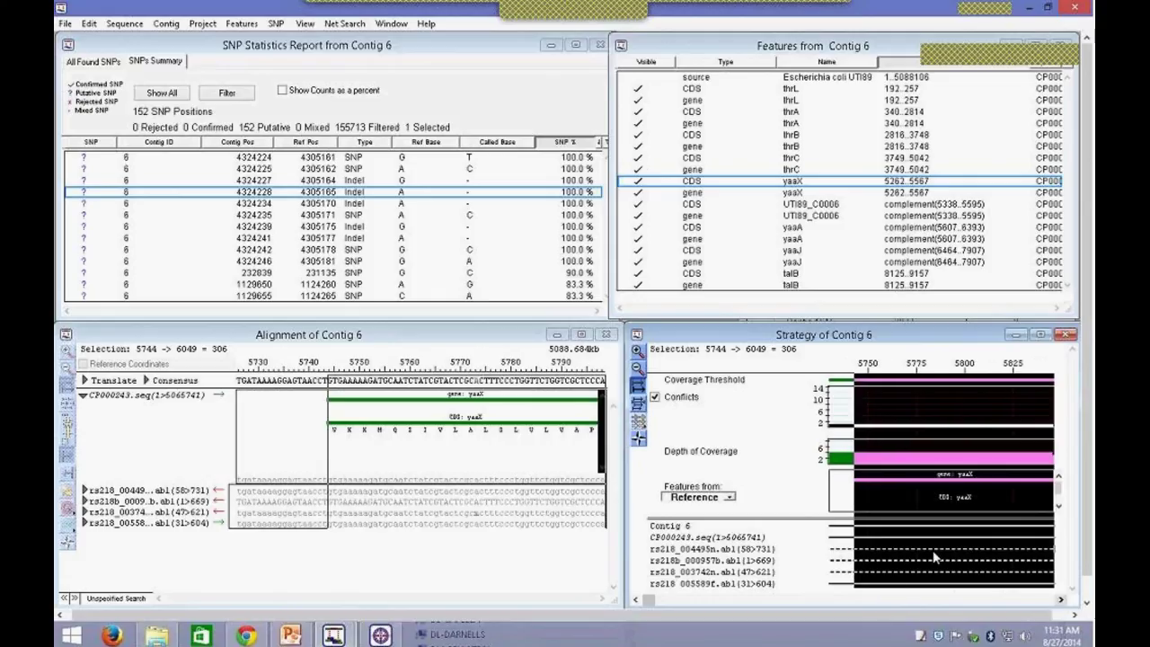
Step: Examine the annotation details of the yaaX CDS in the alignment and the SNP counts in the features table
left_click(402, 345)
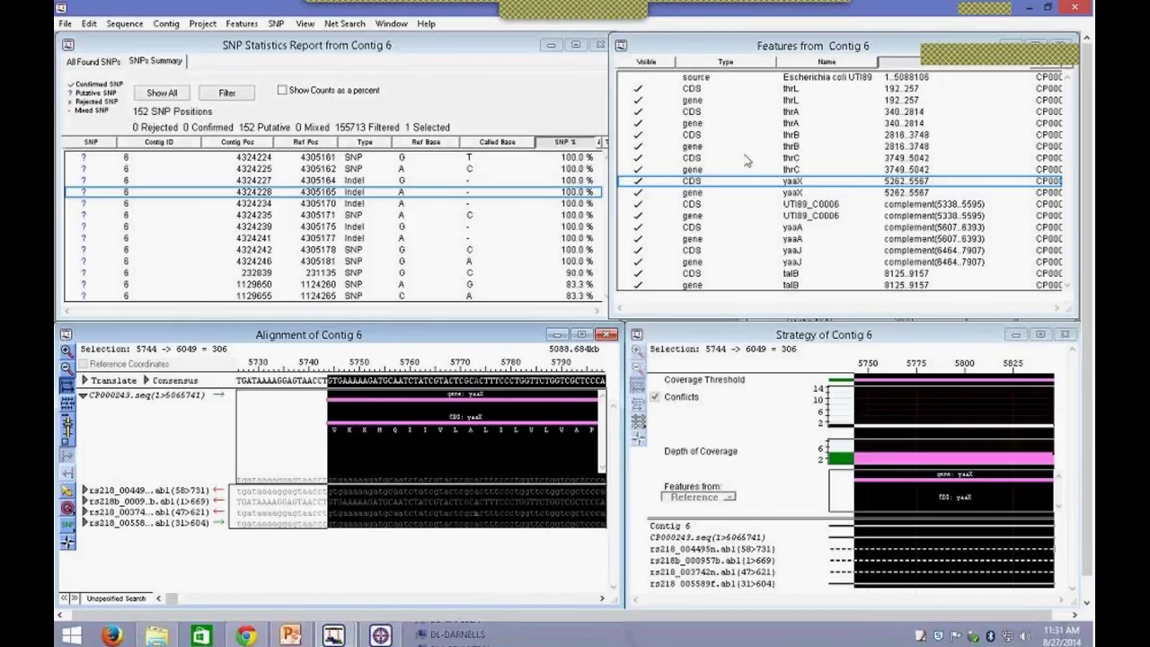
left_click(817, 54)
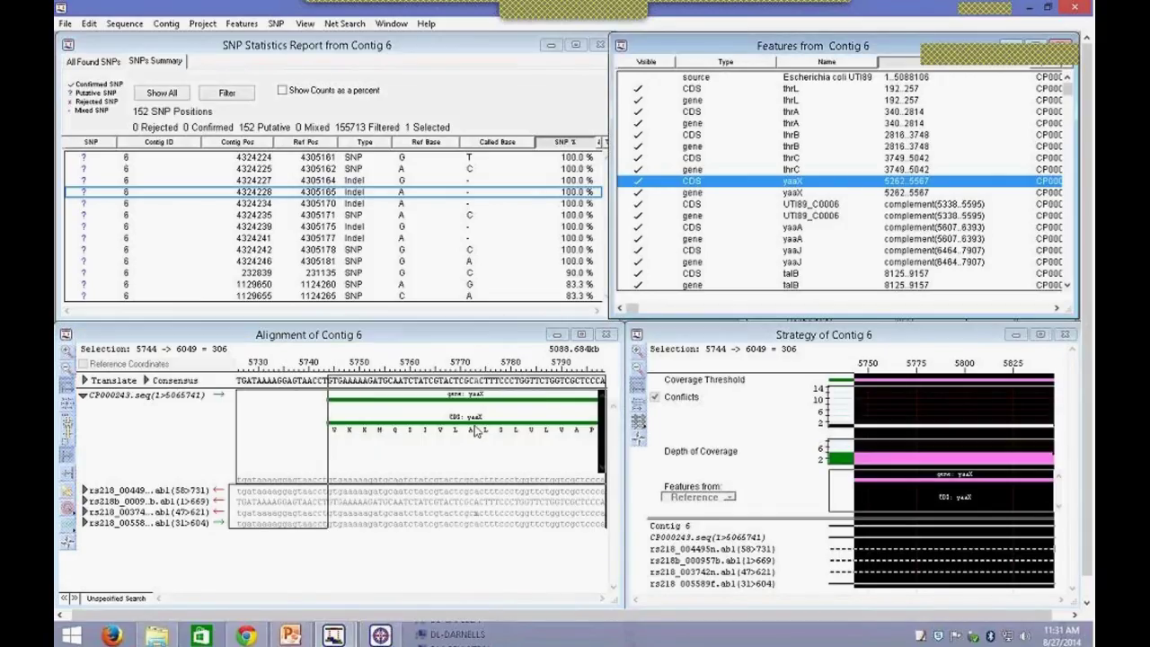
mouse_move(478, 433)
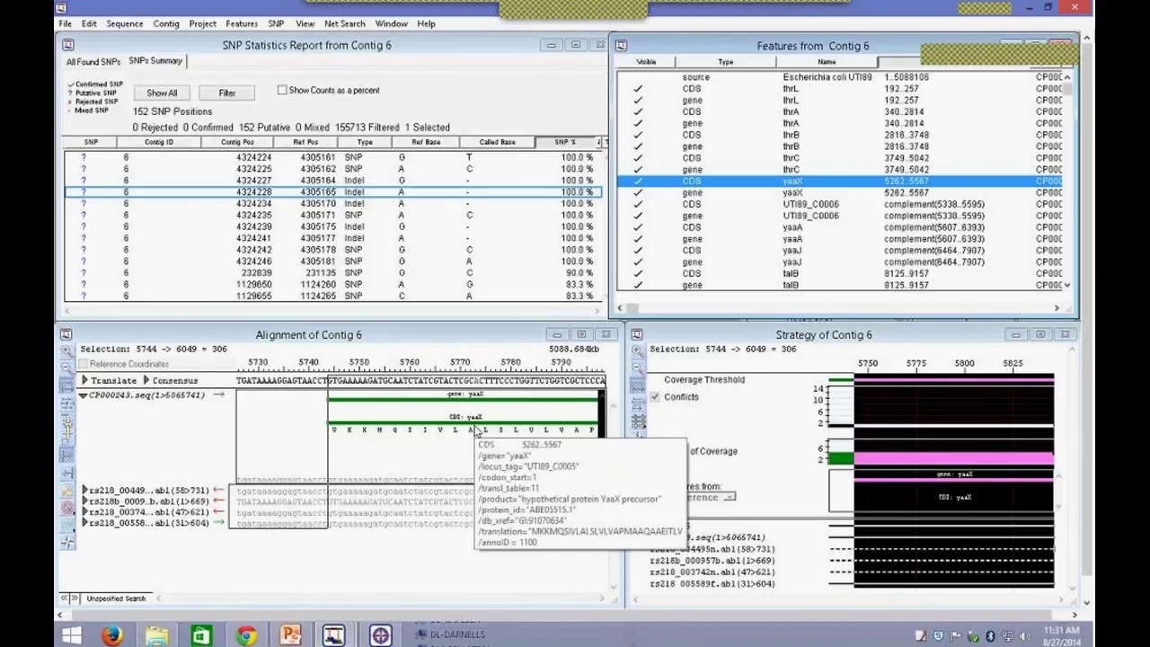
mouse_move(941, 487)
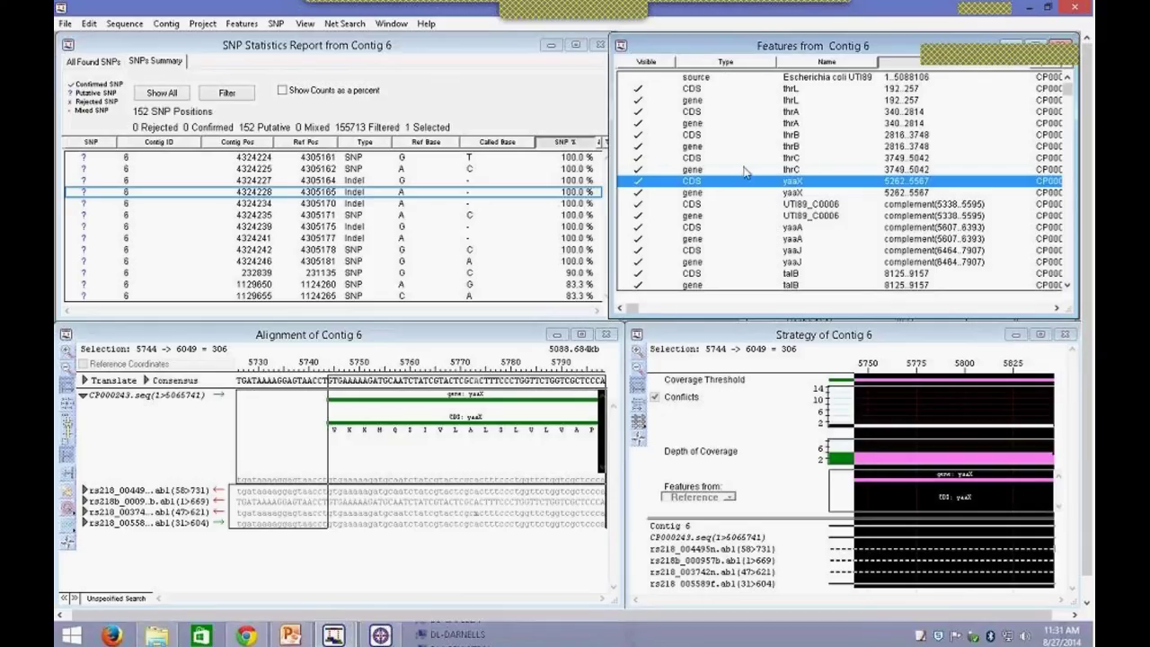
left_click_drag(634, 309, 1006, 309)
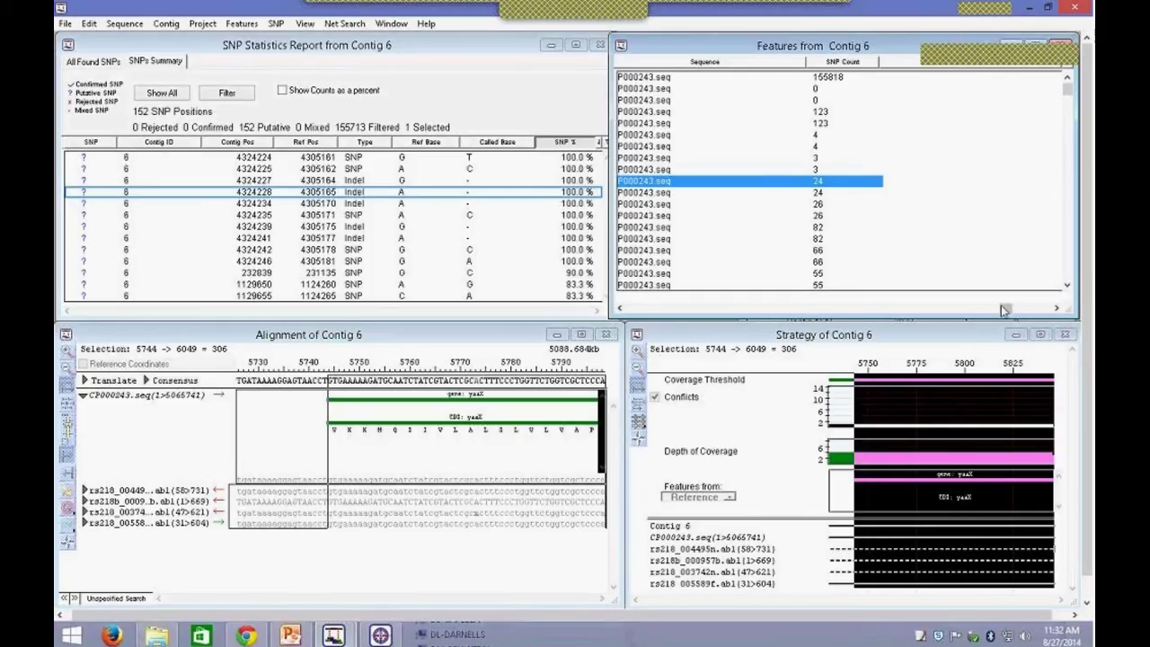
left_click_drag(1005, 309, 582, 320)
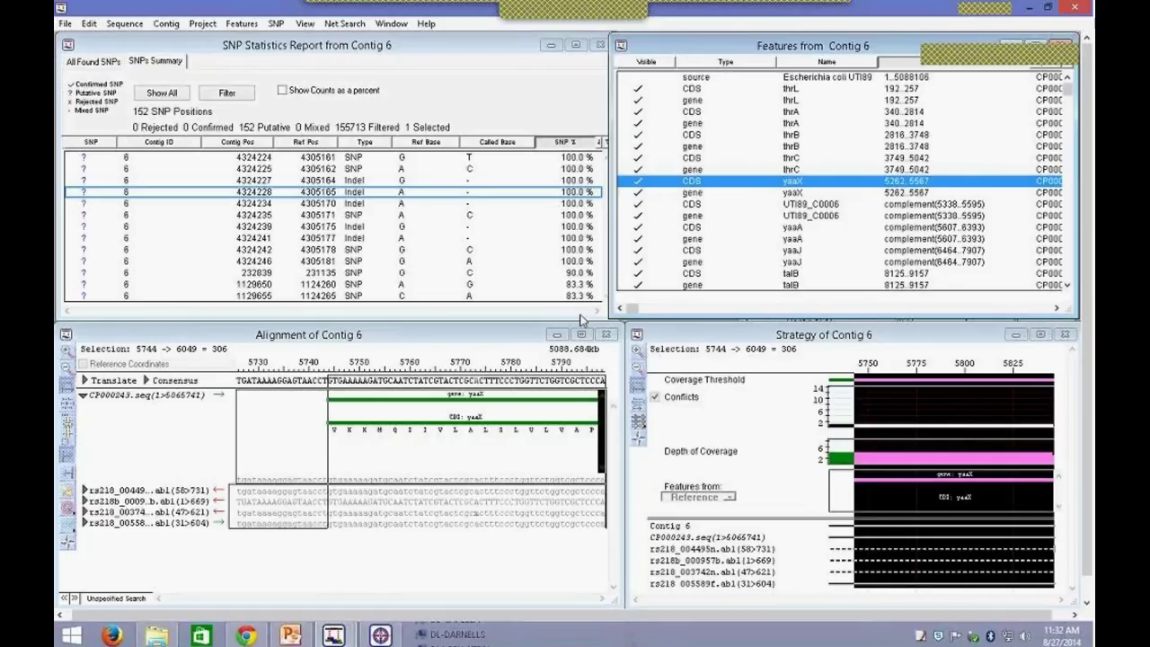
left_click(503, 339)
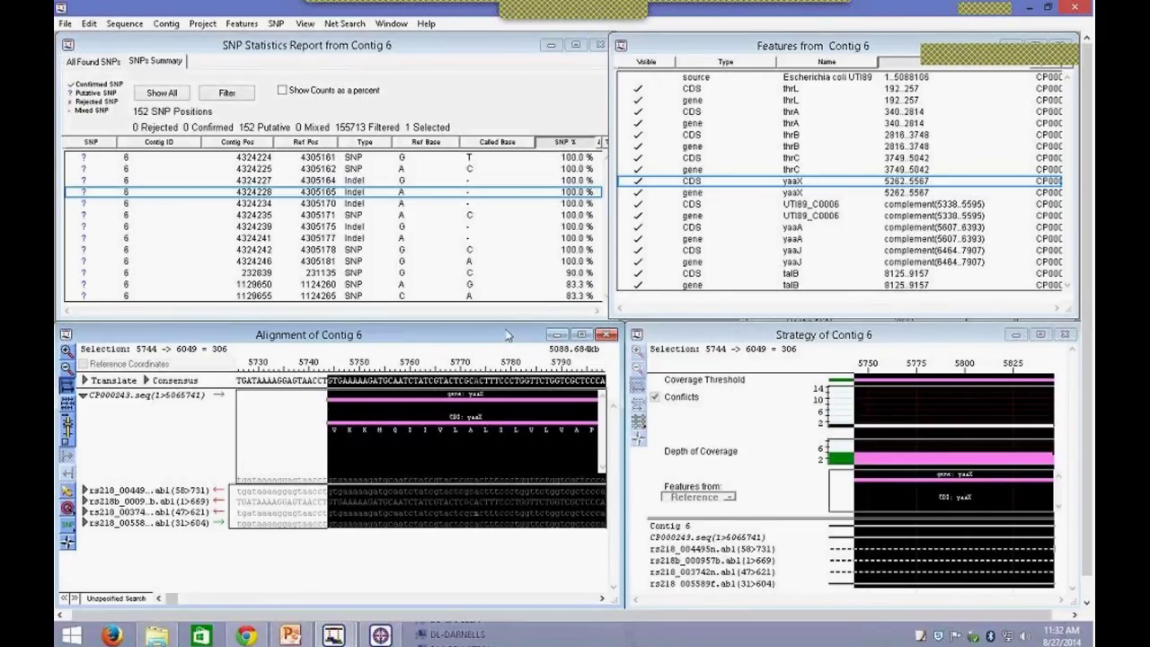
Step: Close the Contig 6 SNP report, features and strategy windows together with the EcoliRS218toEcoliUTI89 project
left_click(558, 336)
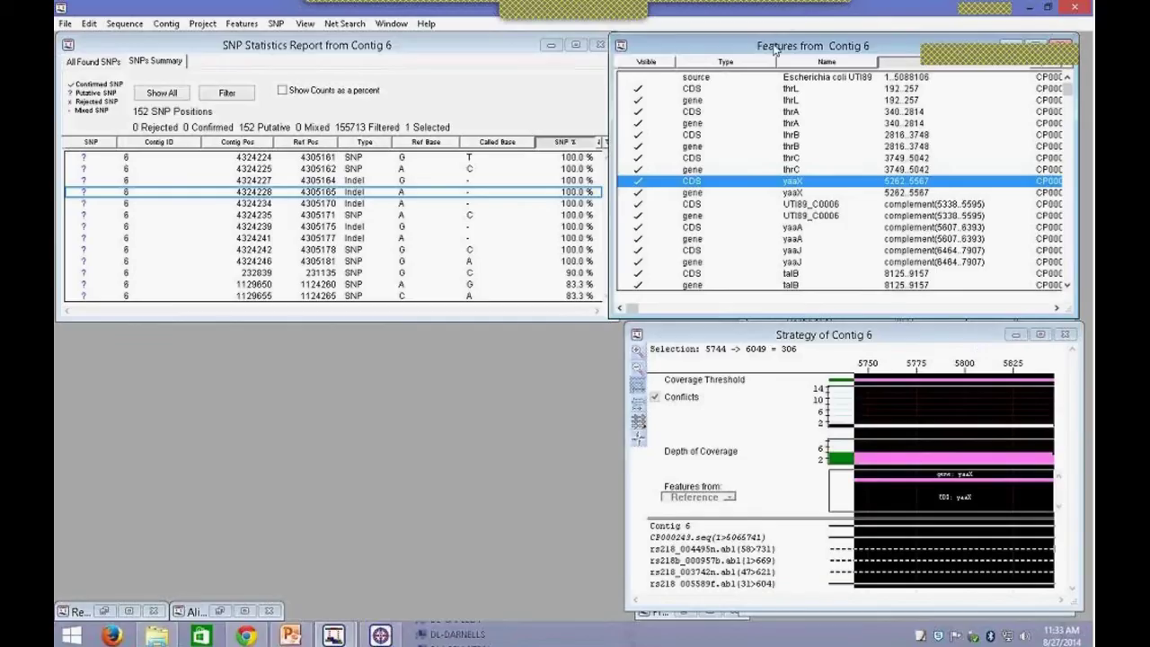
left_click_drag(774, 50, 784, 52)
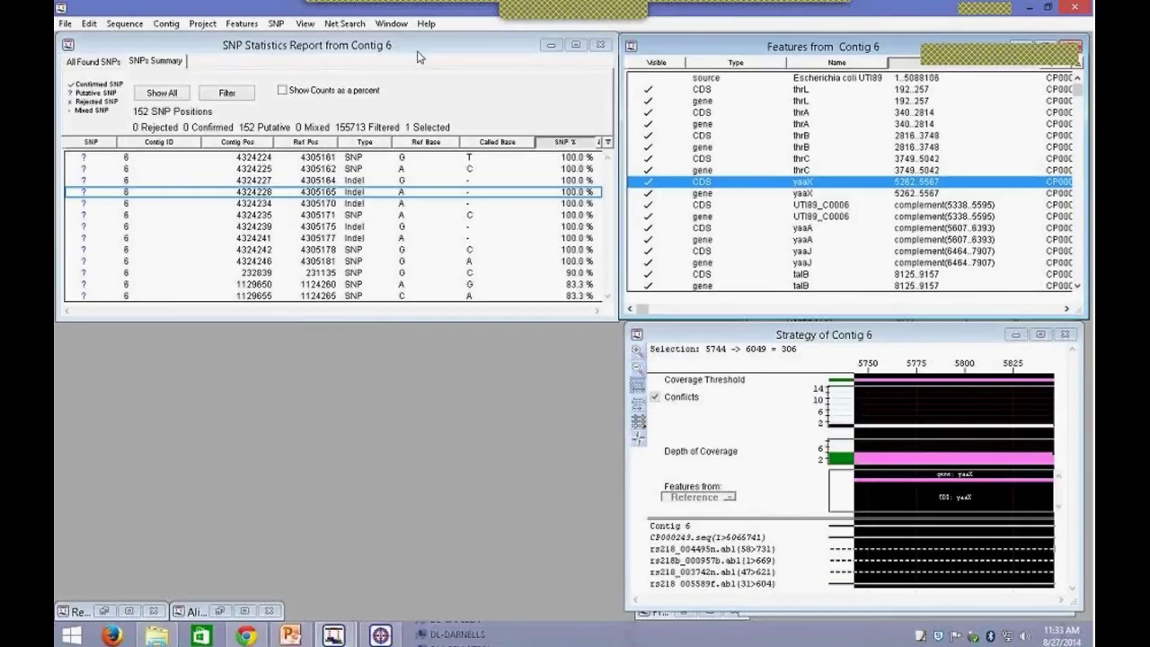
left_click(576, 124)
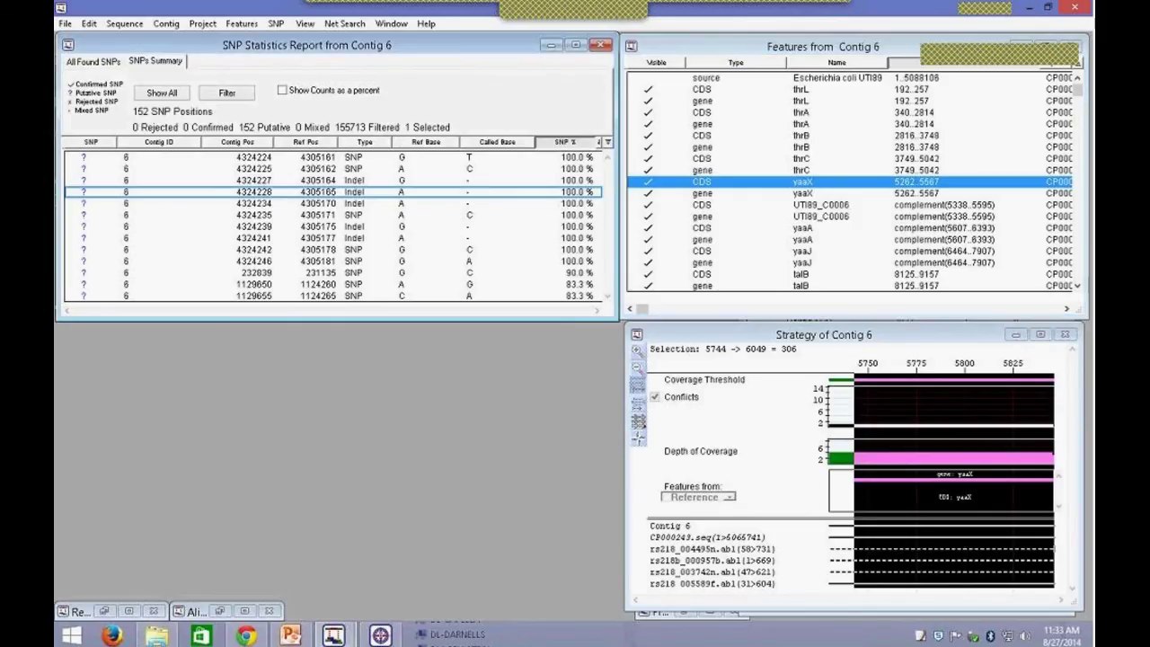
left_click(600, 45)
left_click(235, 611)
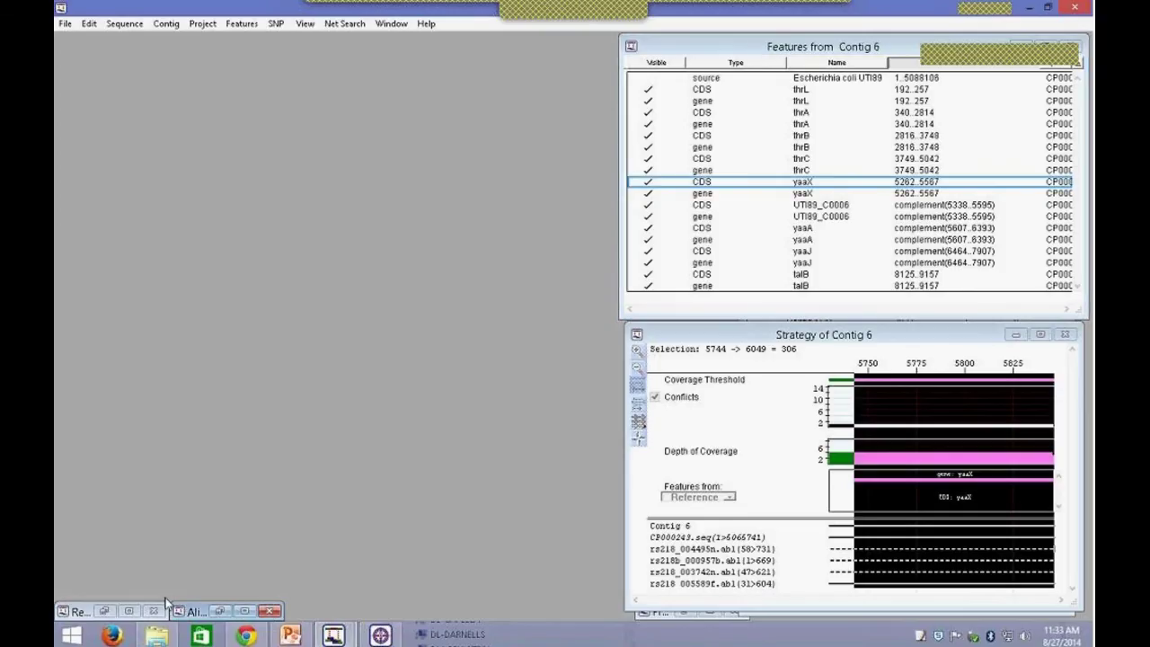
left_click(876, 51)
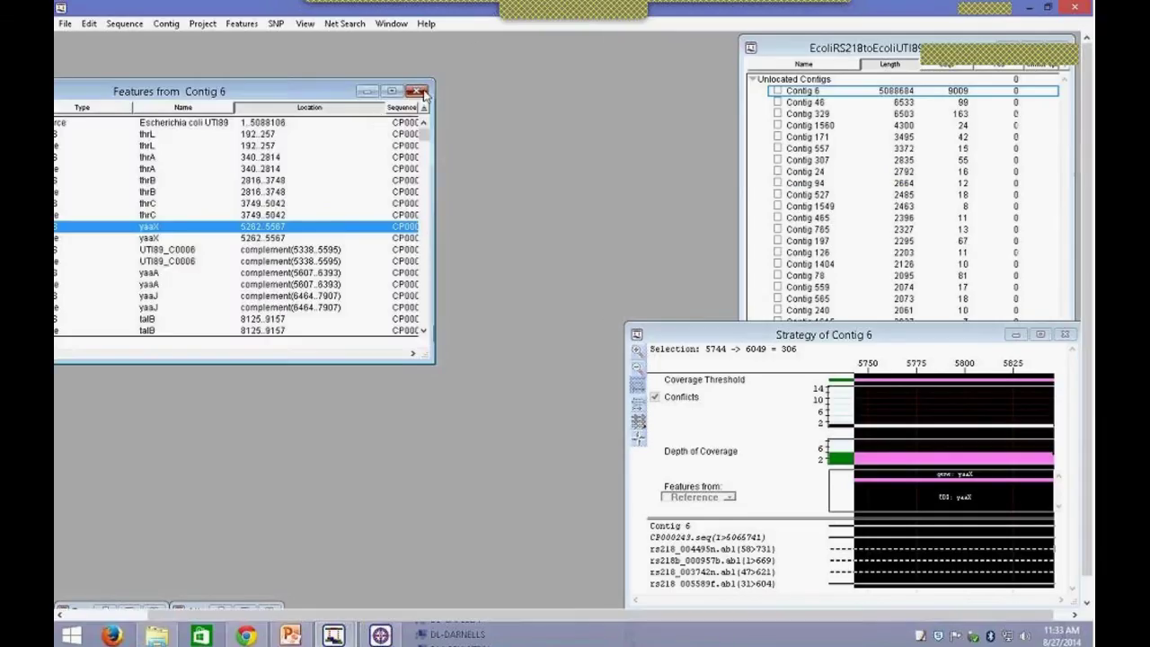
left_click(1066, 347)
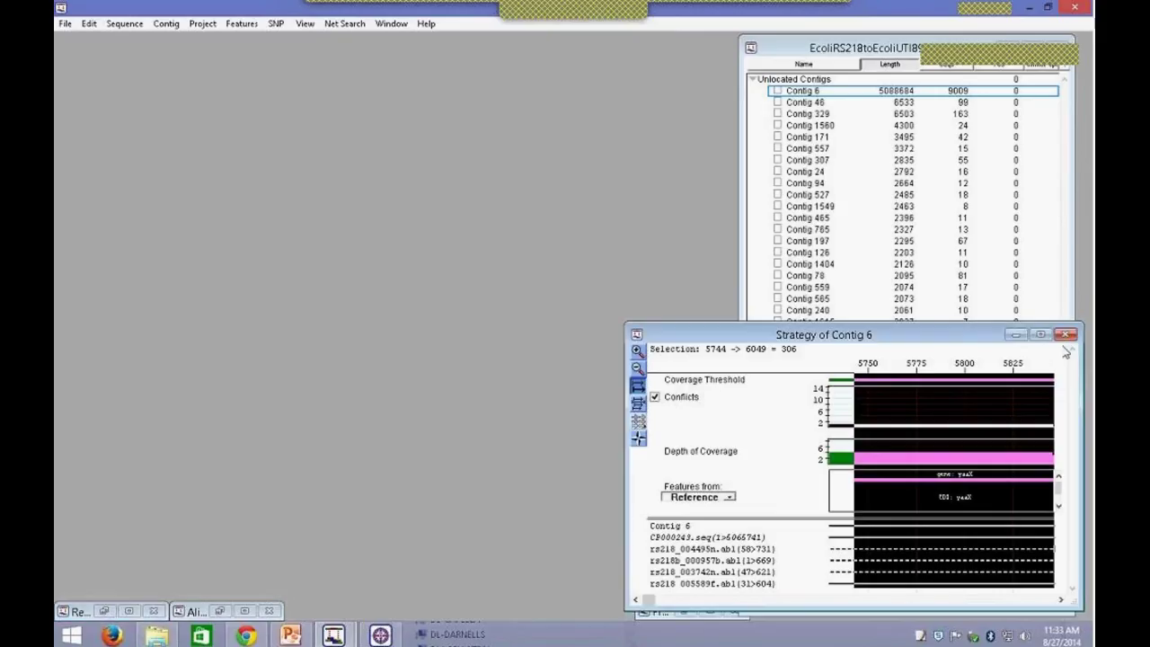
left_click(1065, 335)
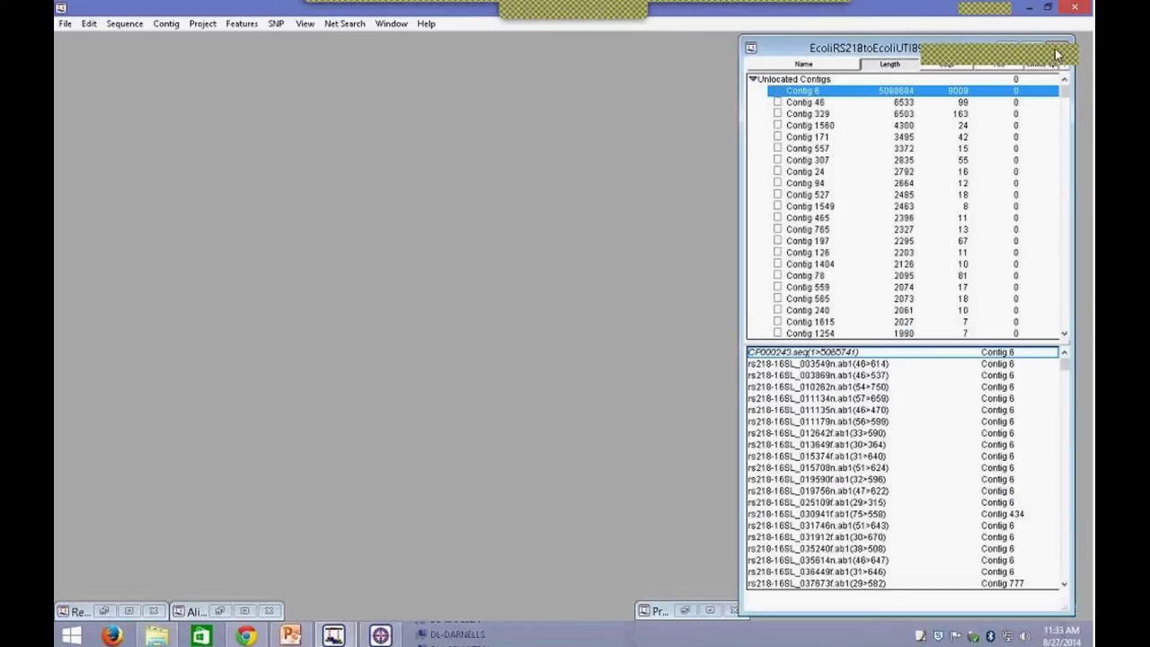
left_click(1062, 45)
left_click(903, 166)
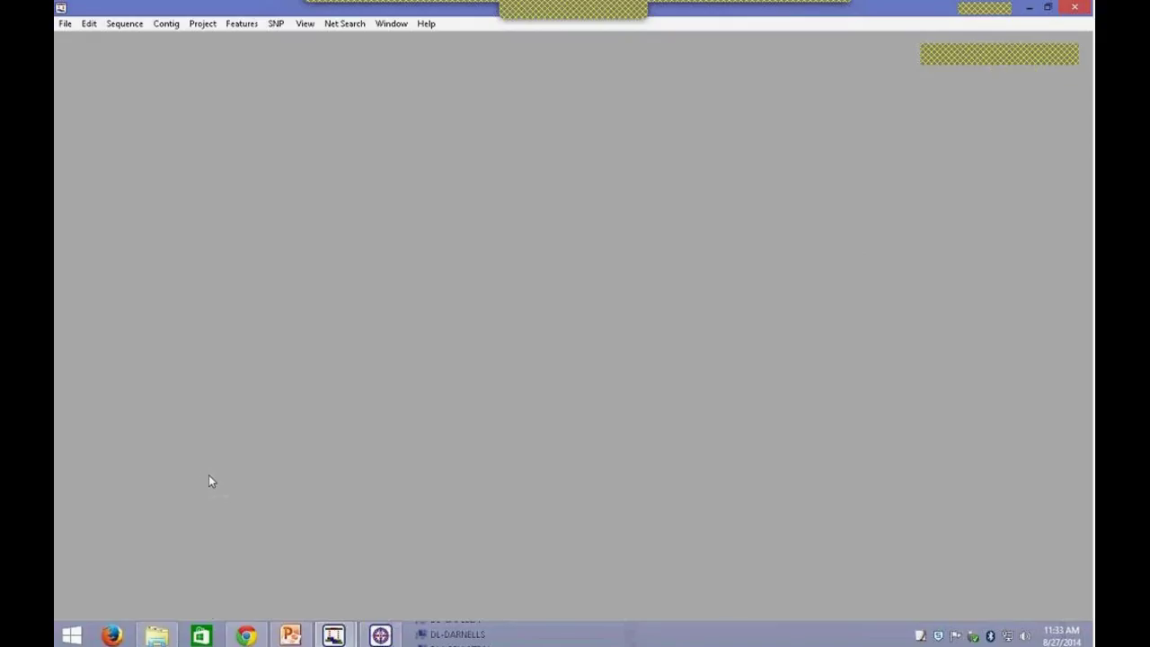
Step: Create a new project and add the sequences 01f.abi through 13r.abi from the de novo Dual-End folder
left_click(65, 24)
left_click(81, 45)
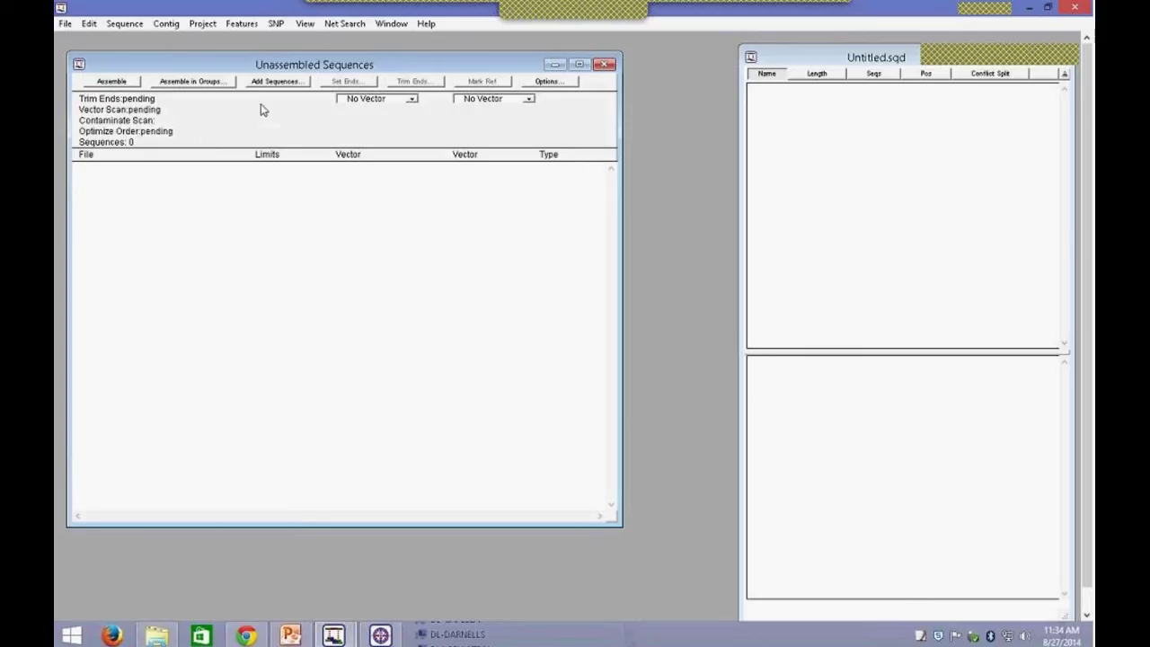
left_click(278, 81)
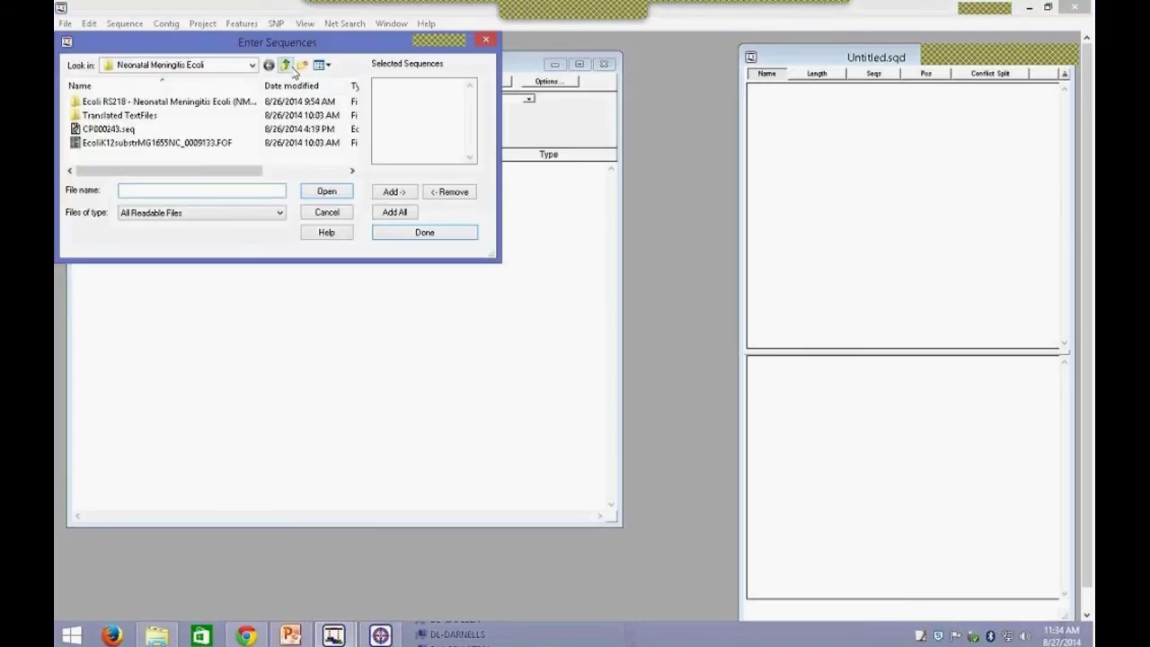
left_click(286, 66)
left_click(285, 67)
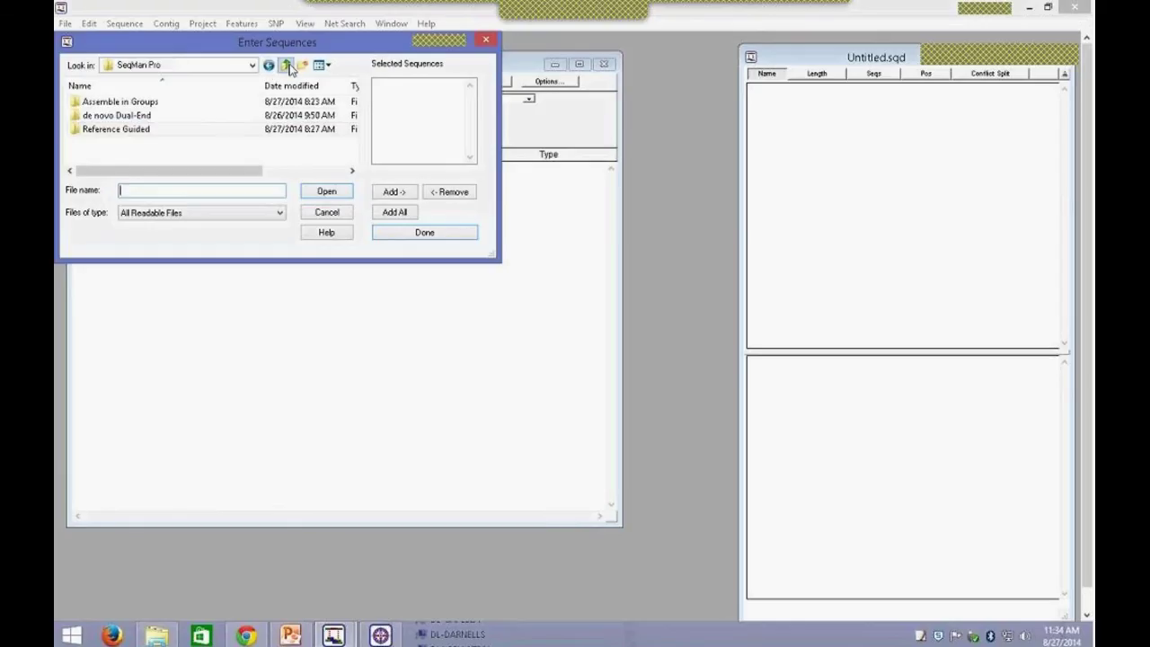
double_click(148, 115)
left_click(151, 102)
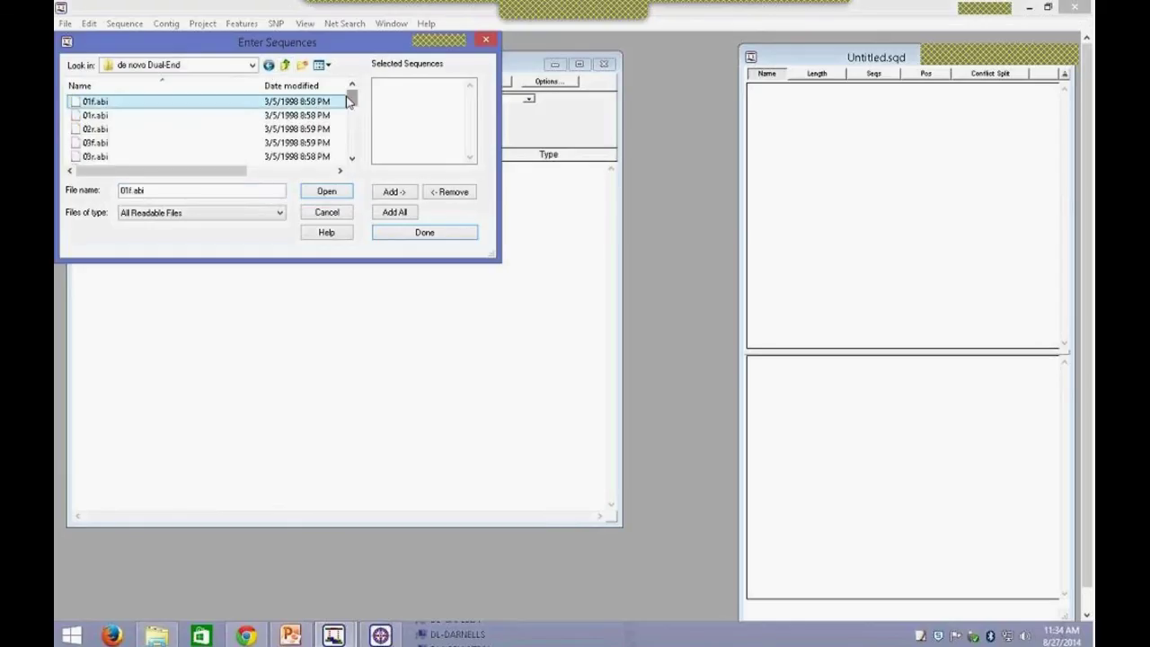
left_click_drag(349, 98, 351, 149)
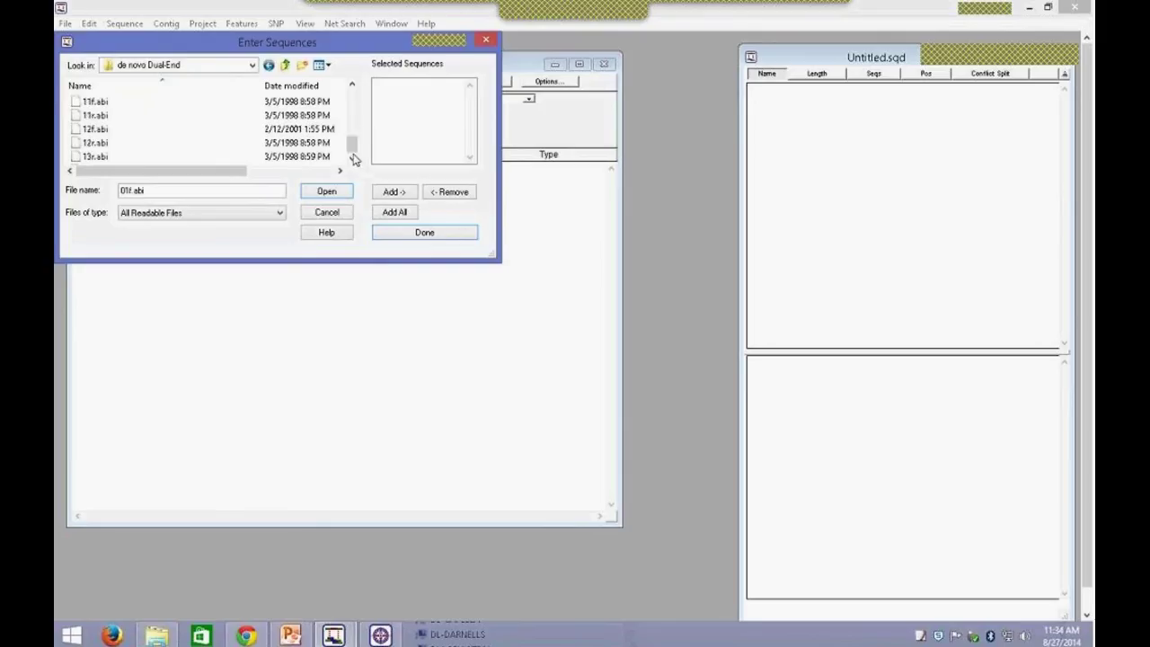
left_click(158, 155, "shift")
left_click(391, 194)
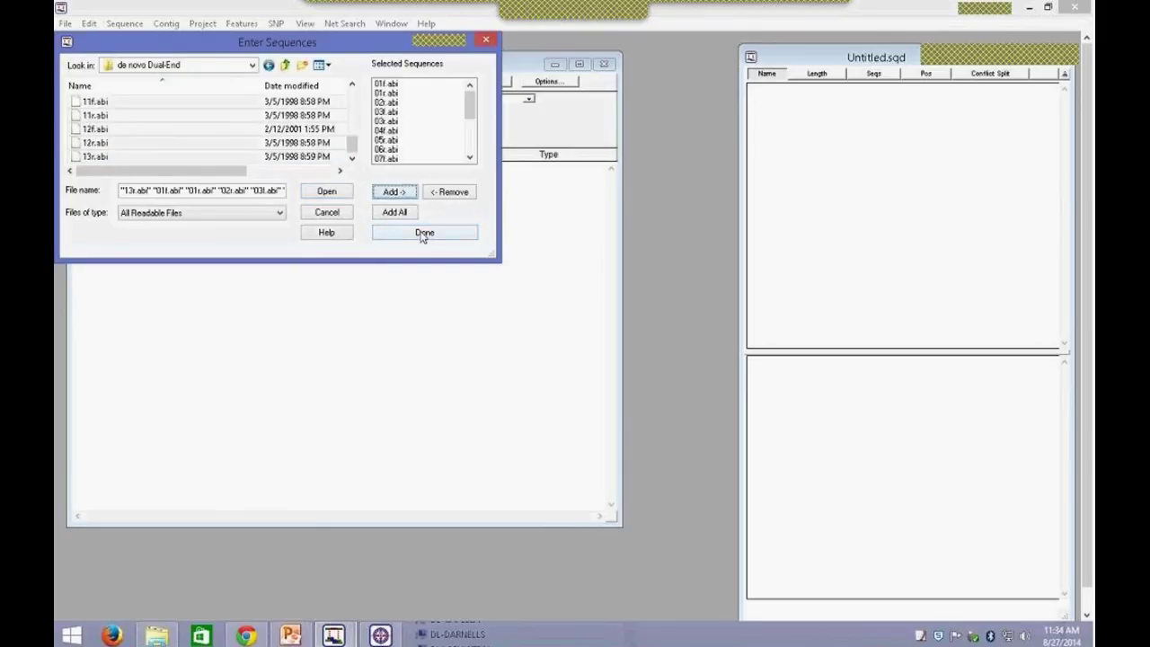
left_click(424, 234)
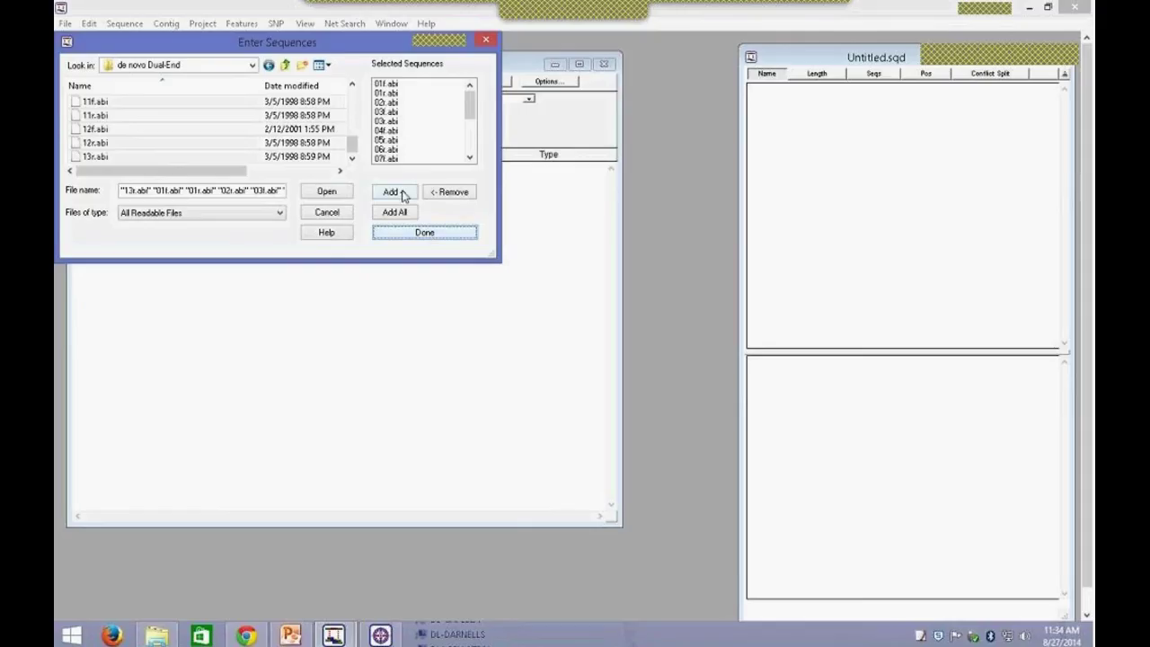
left_click(426, 234)
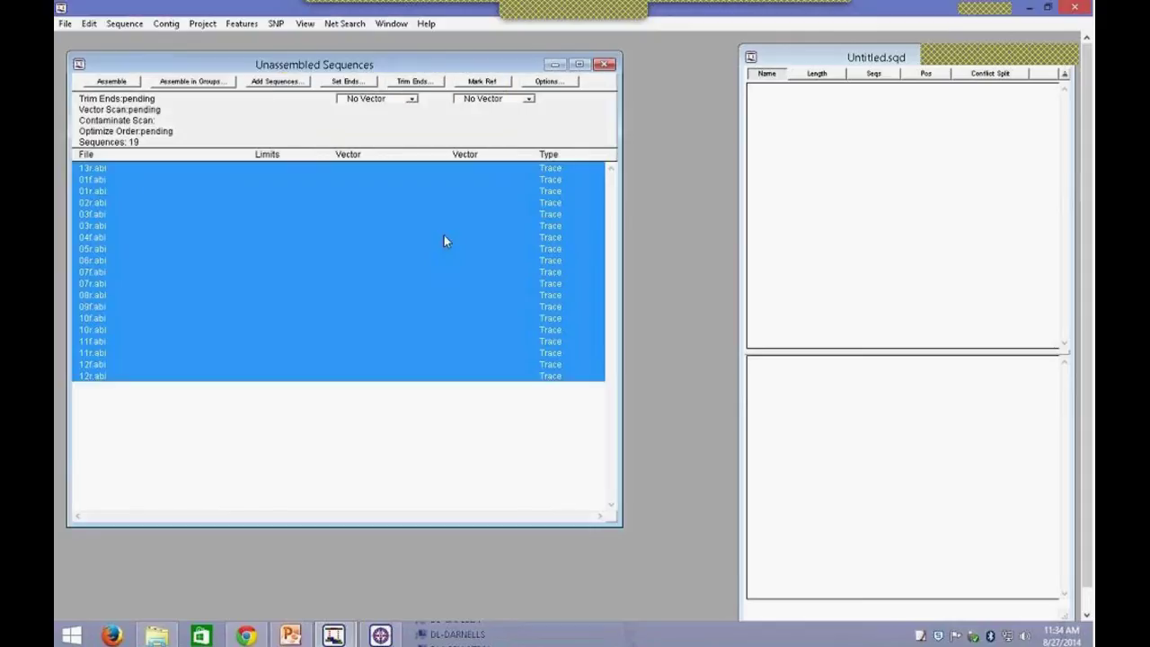
Step: Open the 13r.abi trace in an enlarged window, display the quality score of each base call, and inspect the scores along the trace
double_click(141, 171)
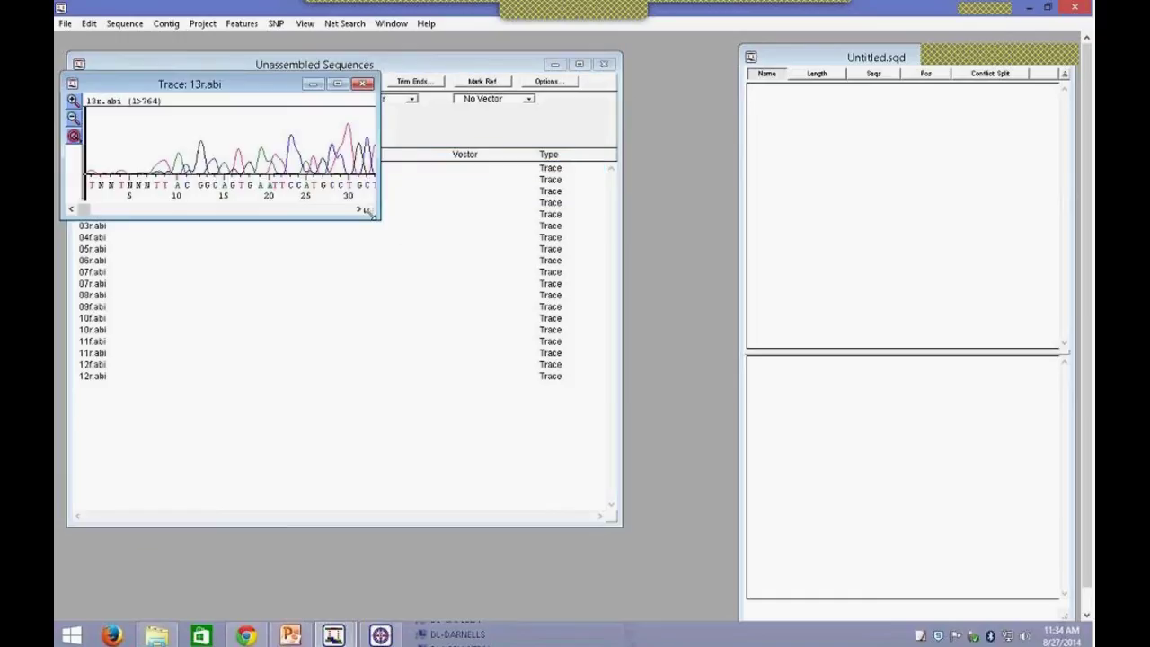
left_click_drag(378, 218, 728, 320)
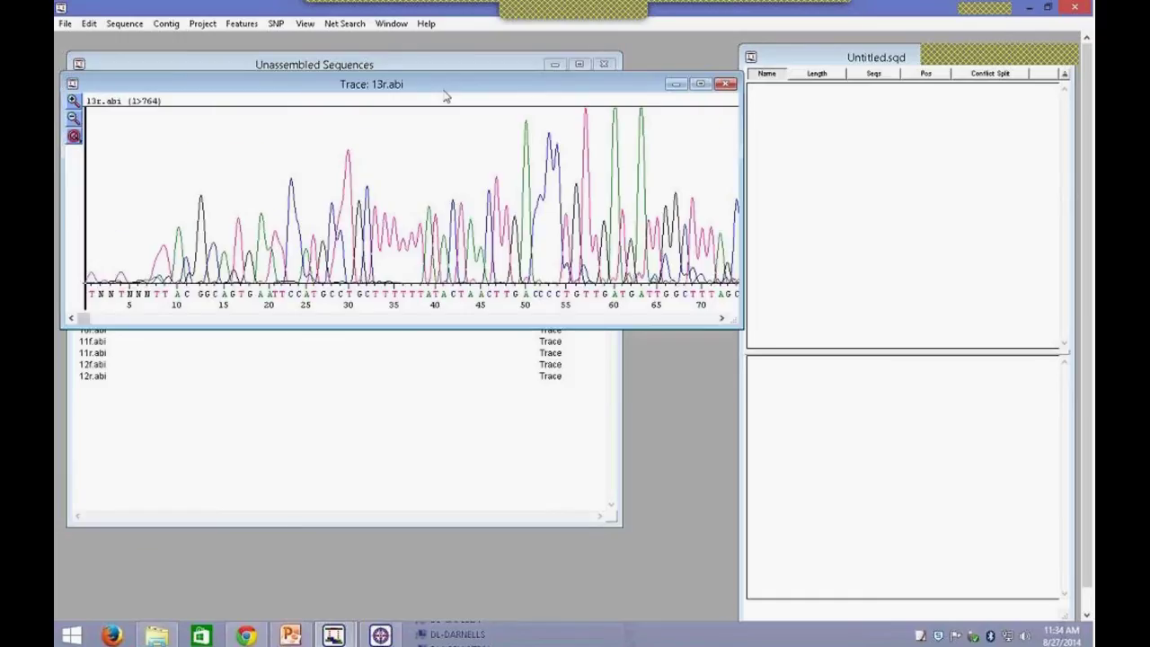
mouse_move(76, 135)
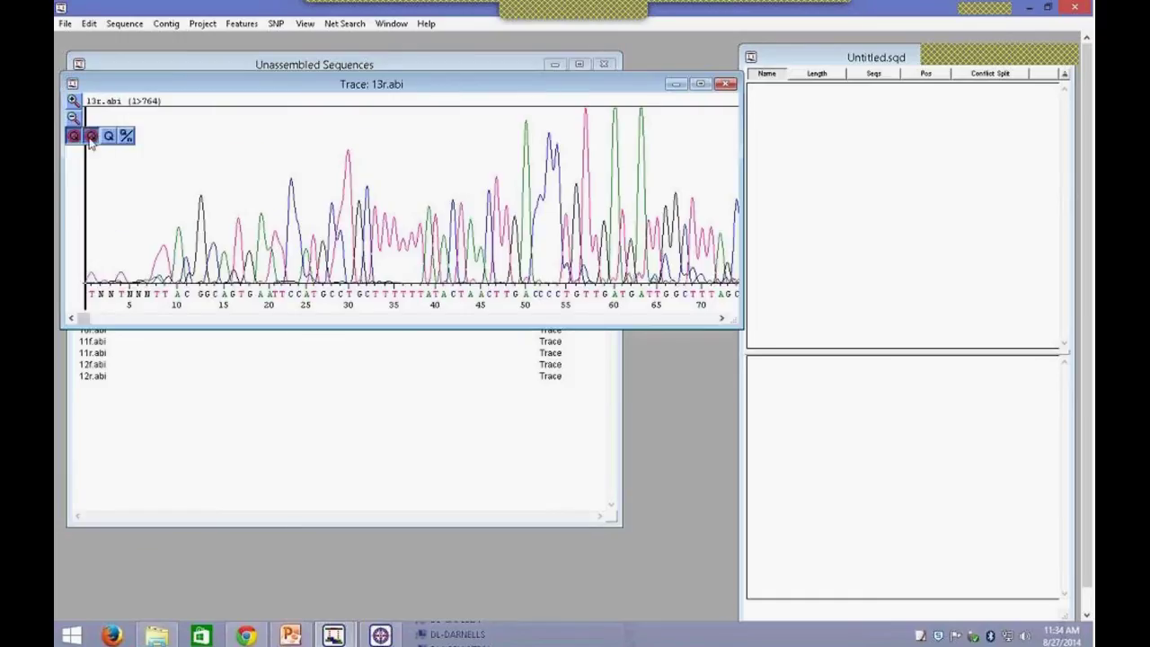
left_click(109, 139)
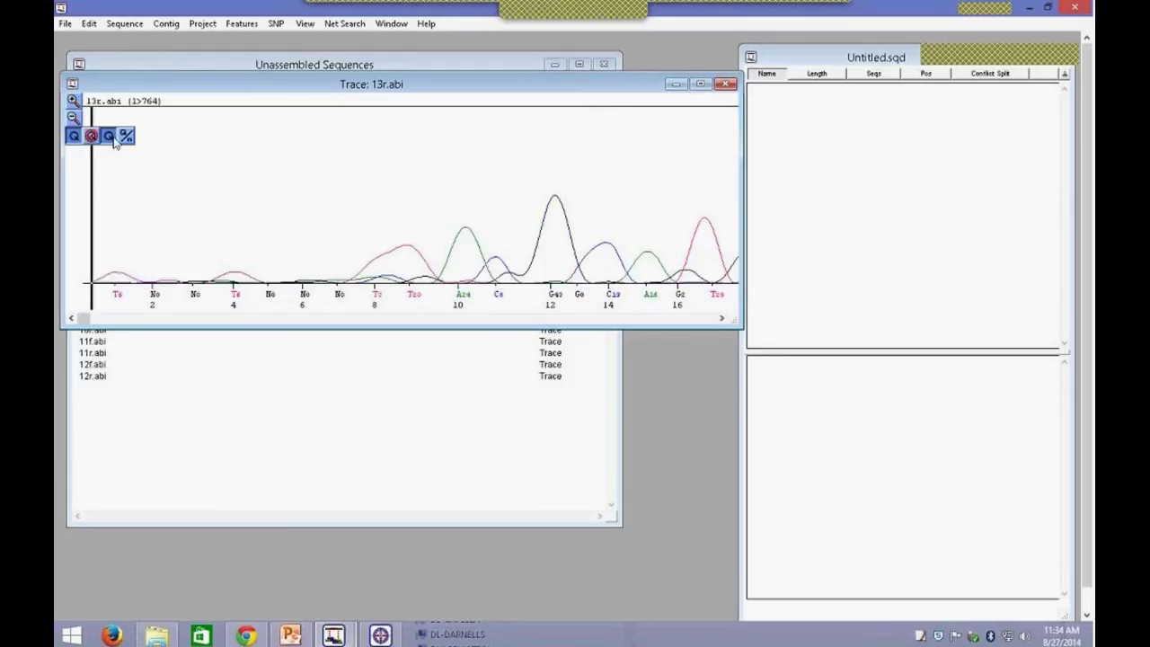
left_click(125, 136)
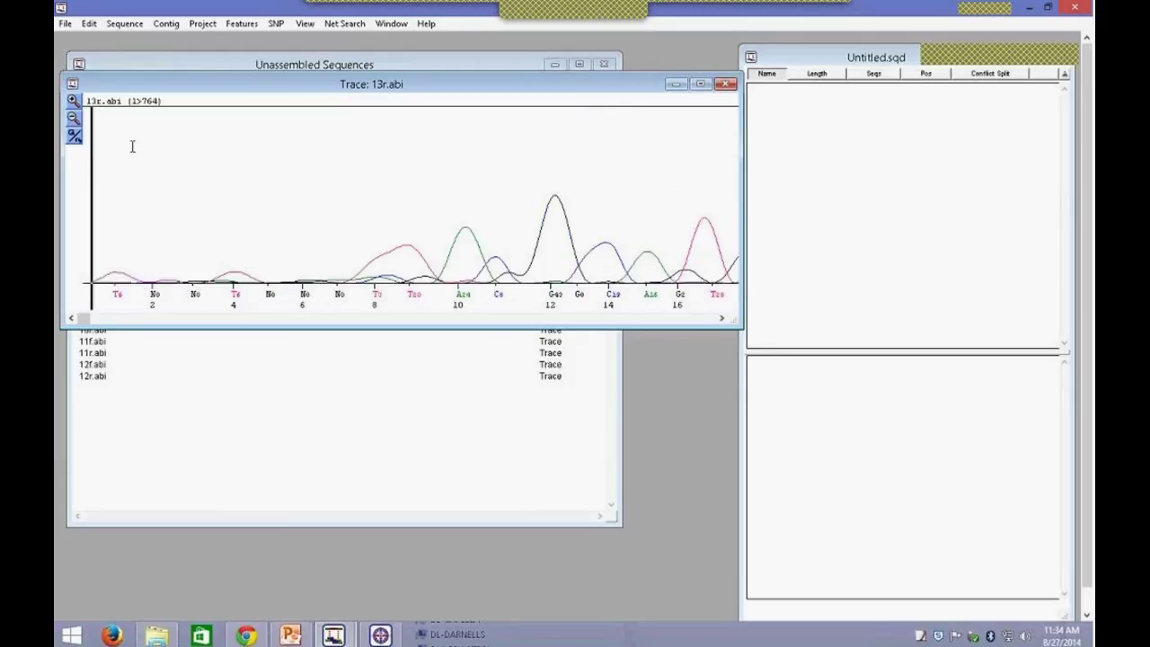
left_click(99, 320)
left_click_drag(99, 320, 105, 320)
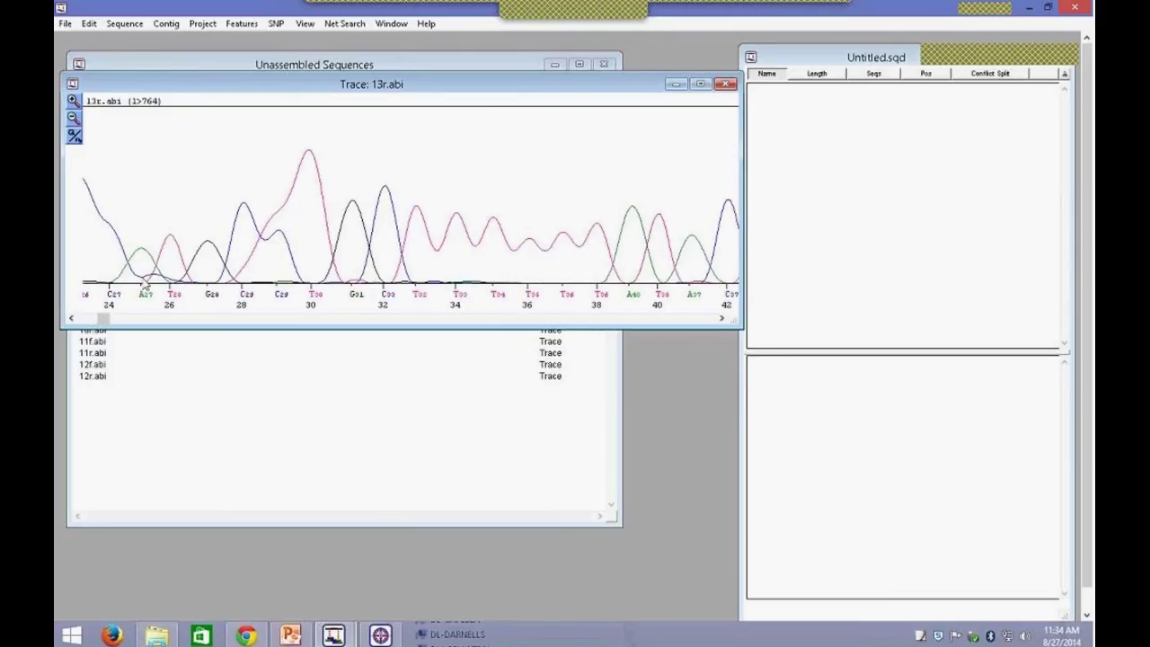
Step: Inspect the base-call quality scores at the start of the 13r.abi trace and close the trace window
left_click_drag(104, 319, 85, 319)
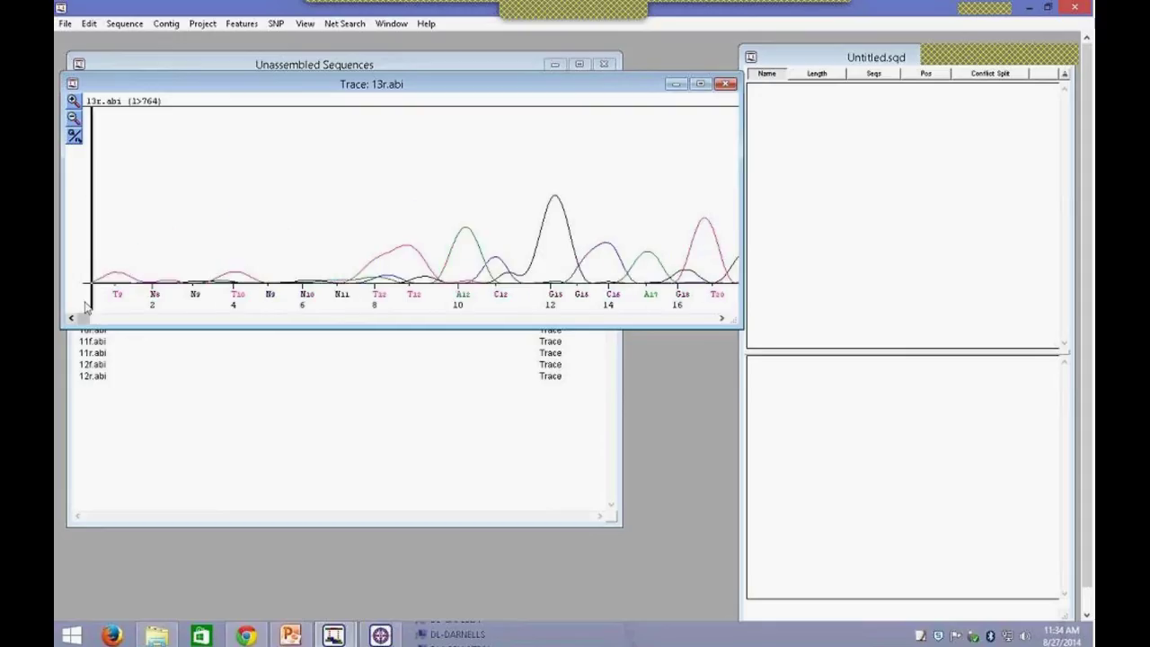
left_click(74, 136)
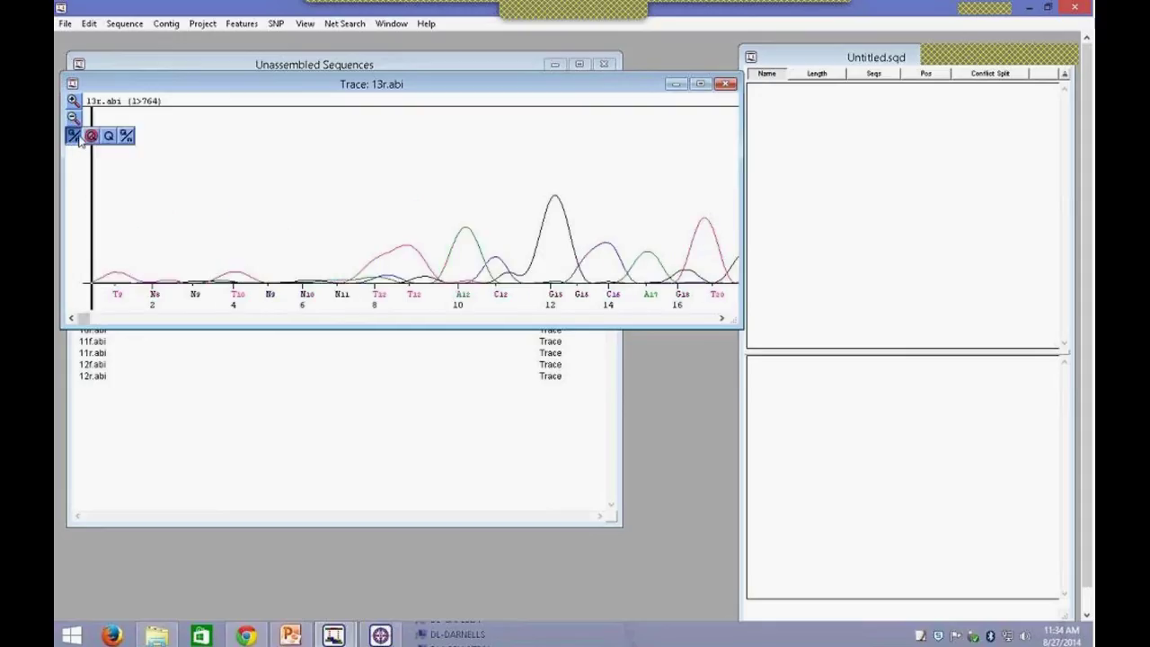
left_click(91, 136)
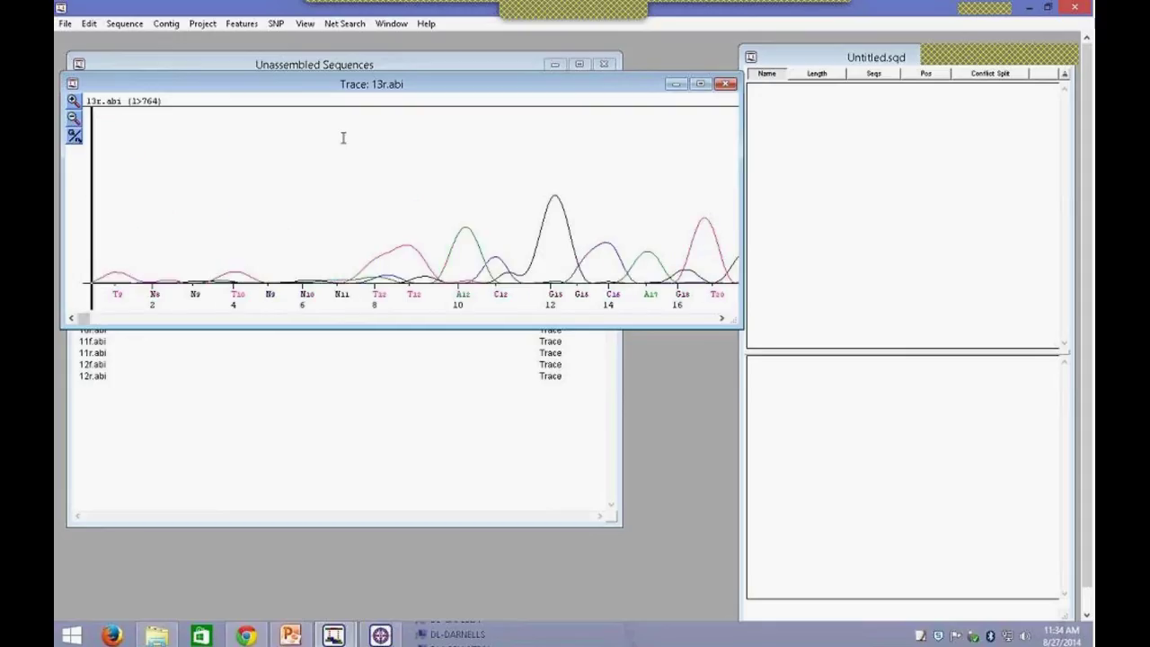
left_click(726, 84)
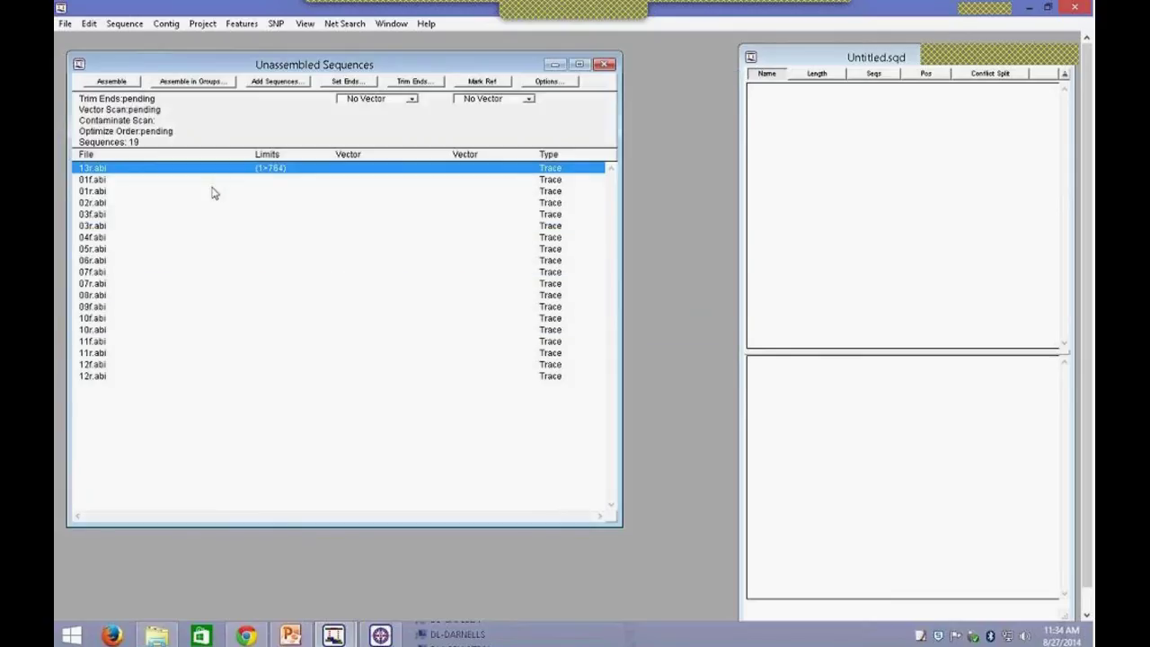
Step: Assign Janus as the vector in both vector columns for all unassembled sequences
left_click(154, 377, "shift")
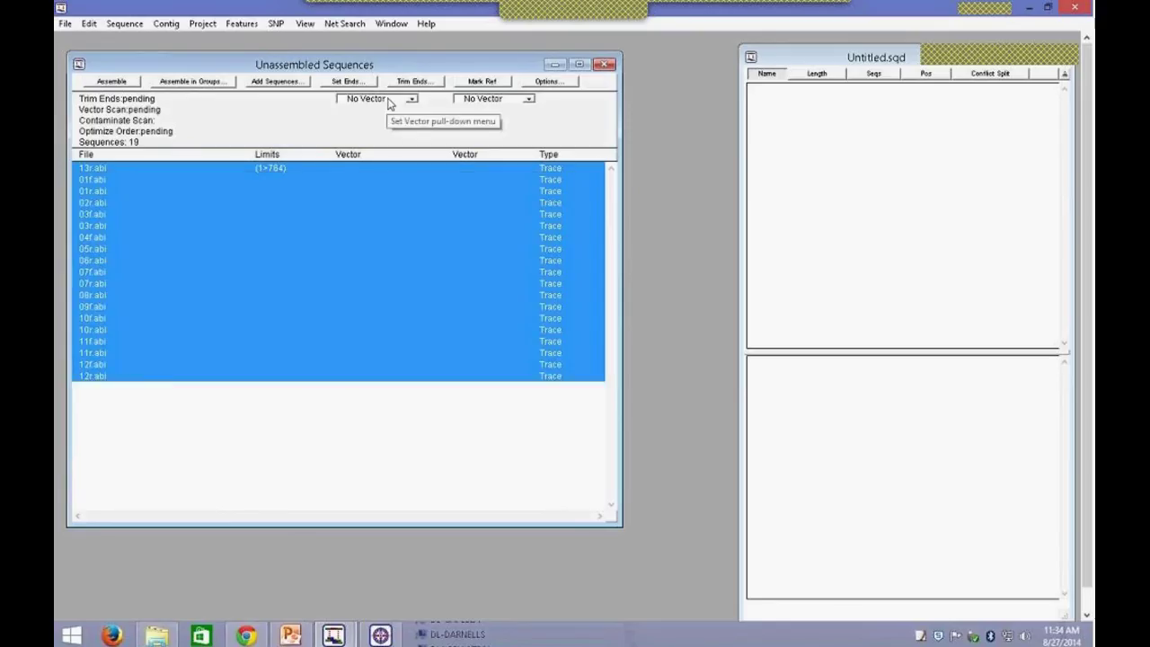
left_click(388, 100)
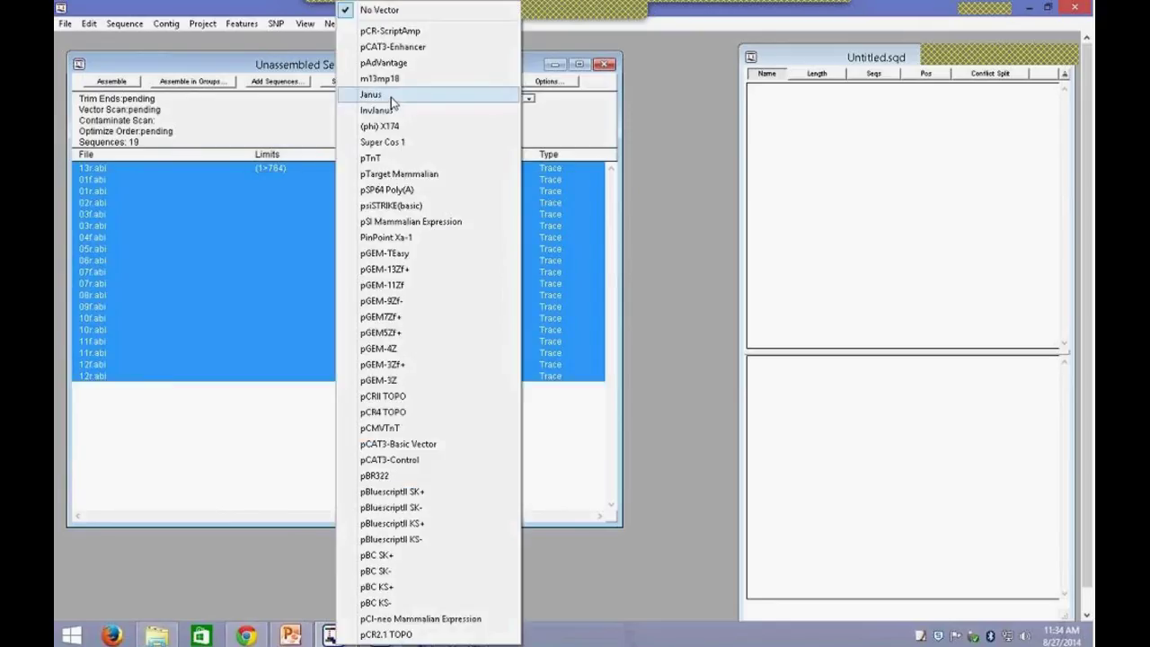
left_click(391, 96)
left_click(476, 99)
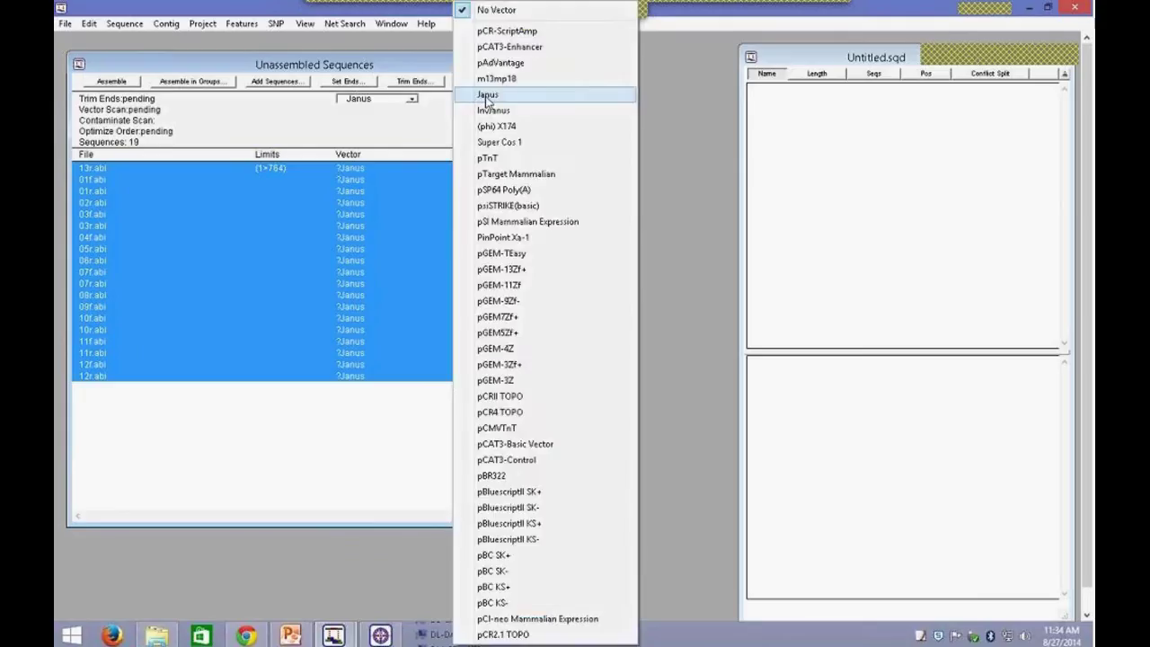
left_click(486, 95)
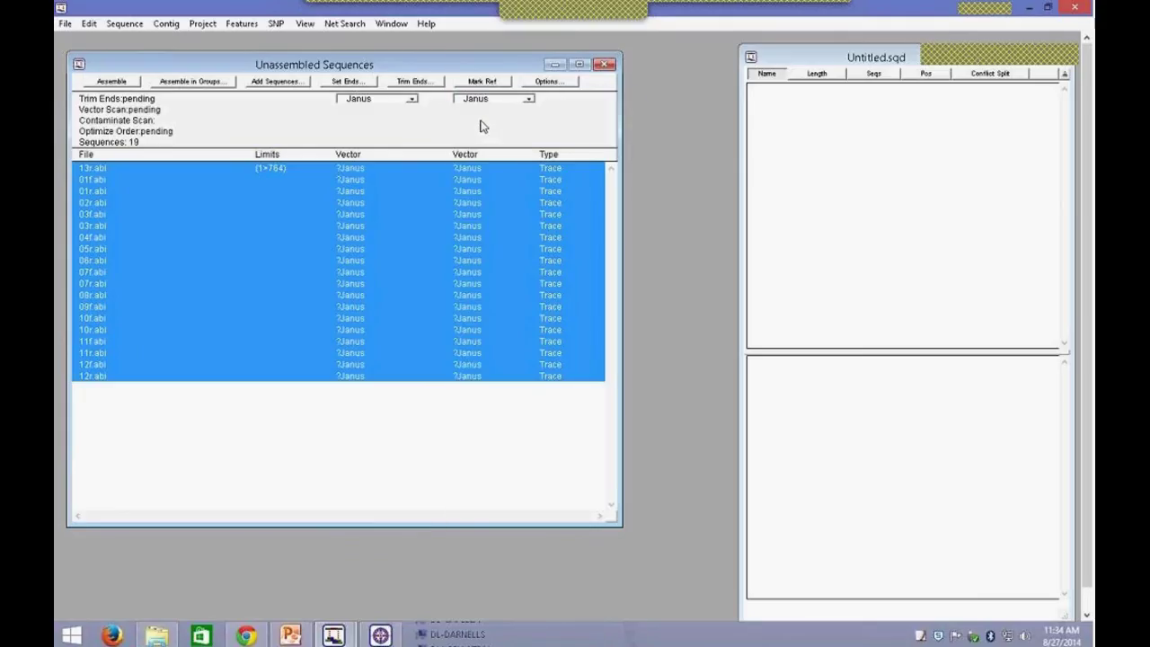
Step: Scan all sequences with end trimming, vector scanning and optimized assembly order, and minimize the resulting report after checking it
left_click(547, 82)
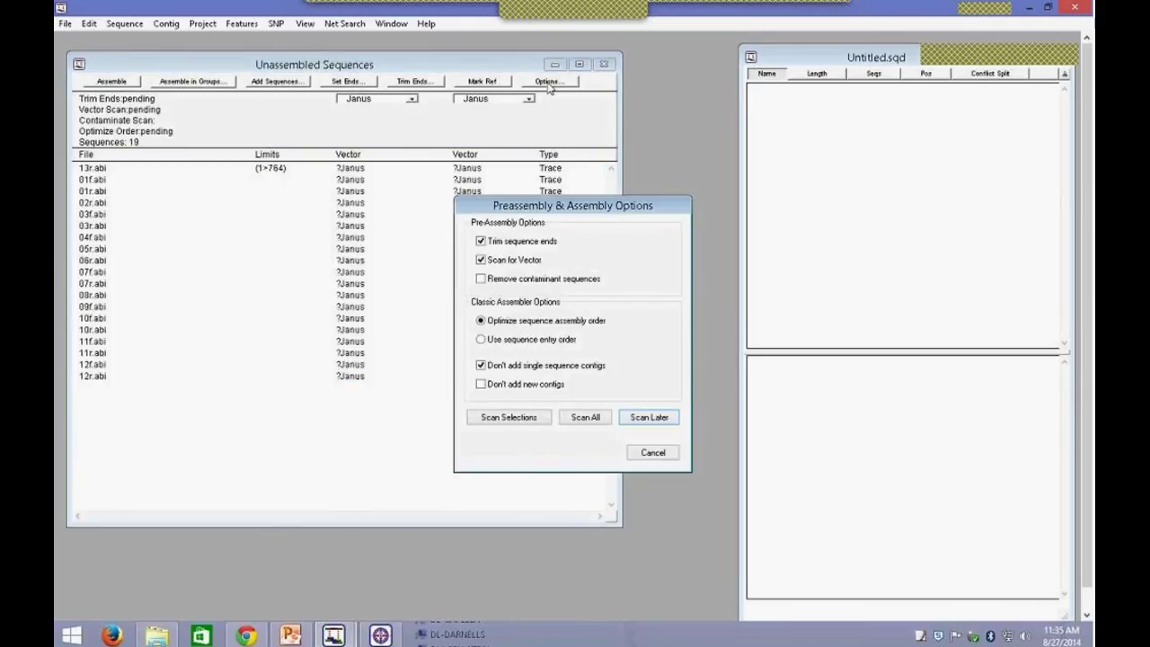
left_click(595, 418)
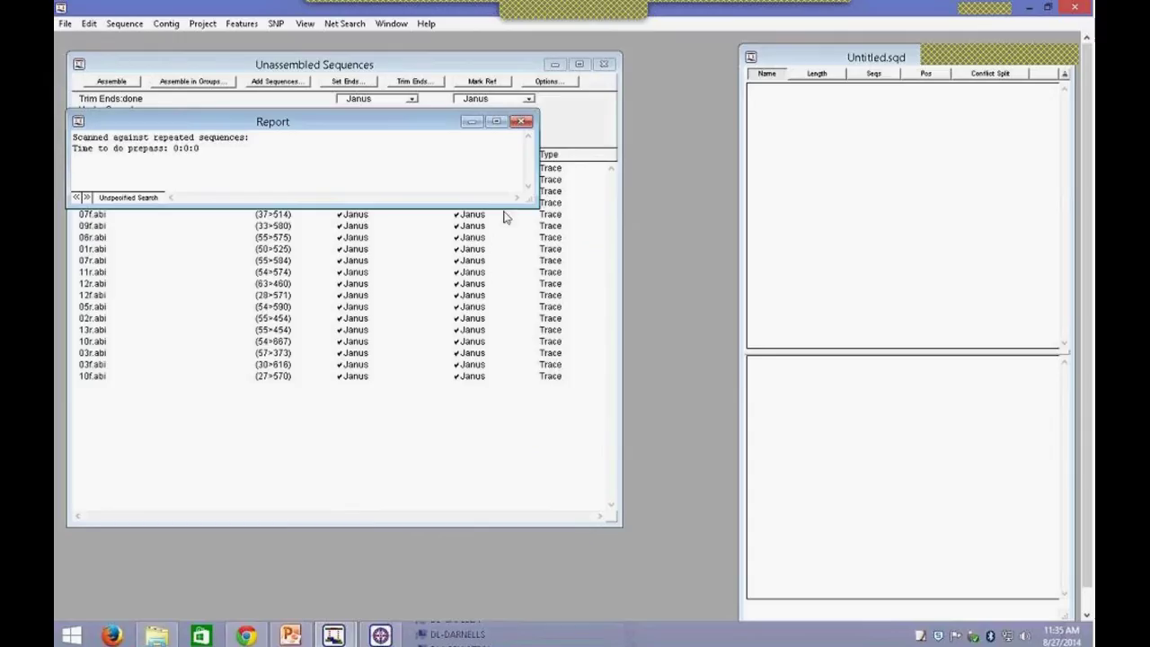
left_click_drag(526, 201, 610, 424)
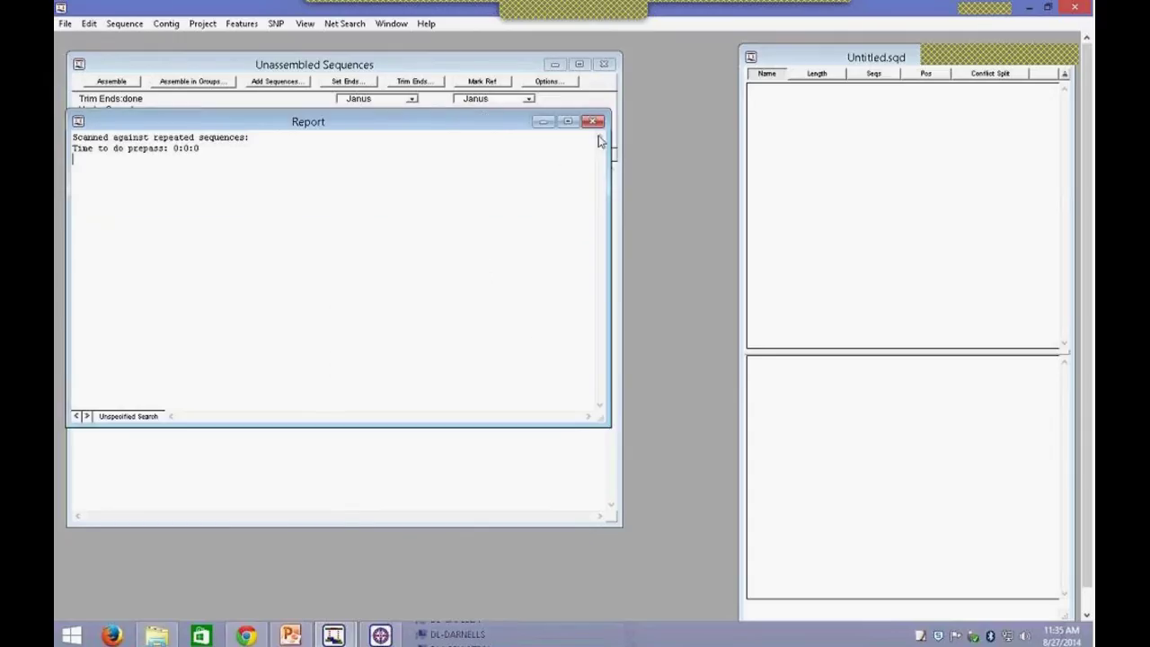
left_click(542, 122)
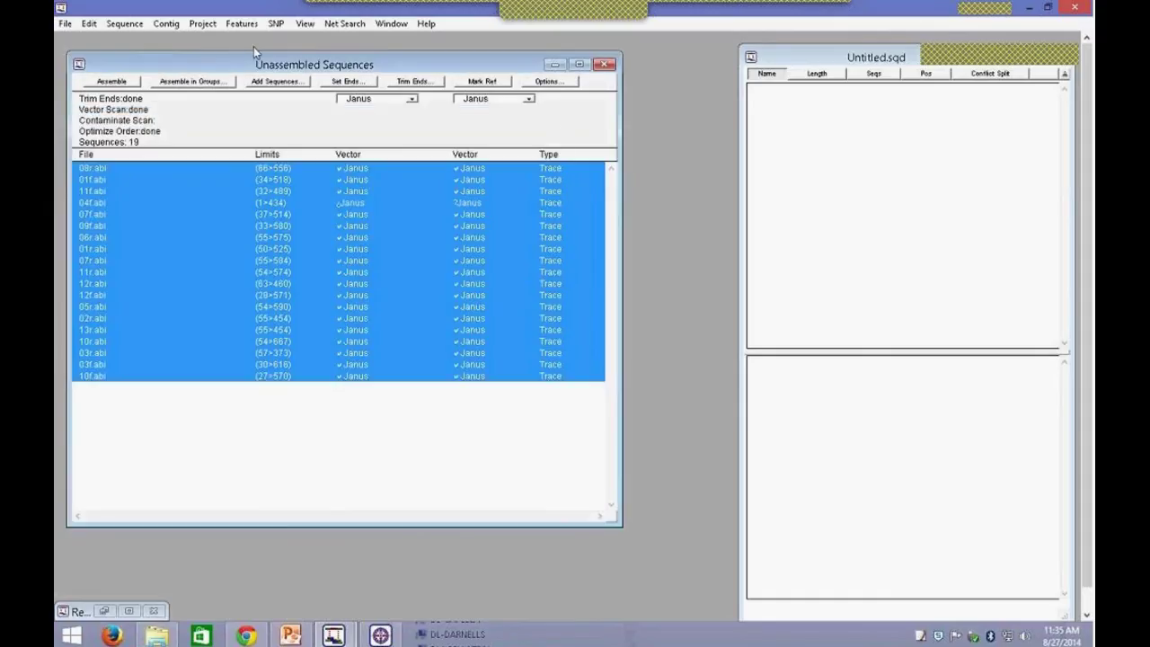
Step: Review the project's trim report in an enlarged window for each sequence's average quality and trimmed length, and close it
left_click(217, 30)
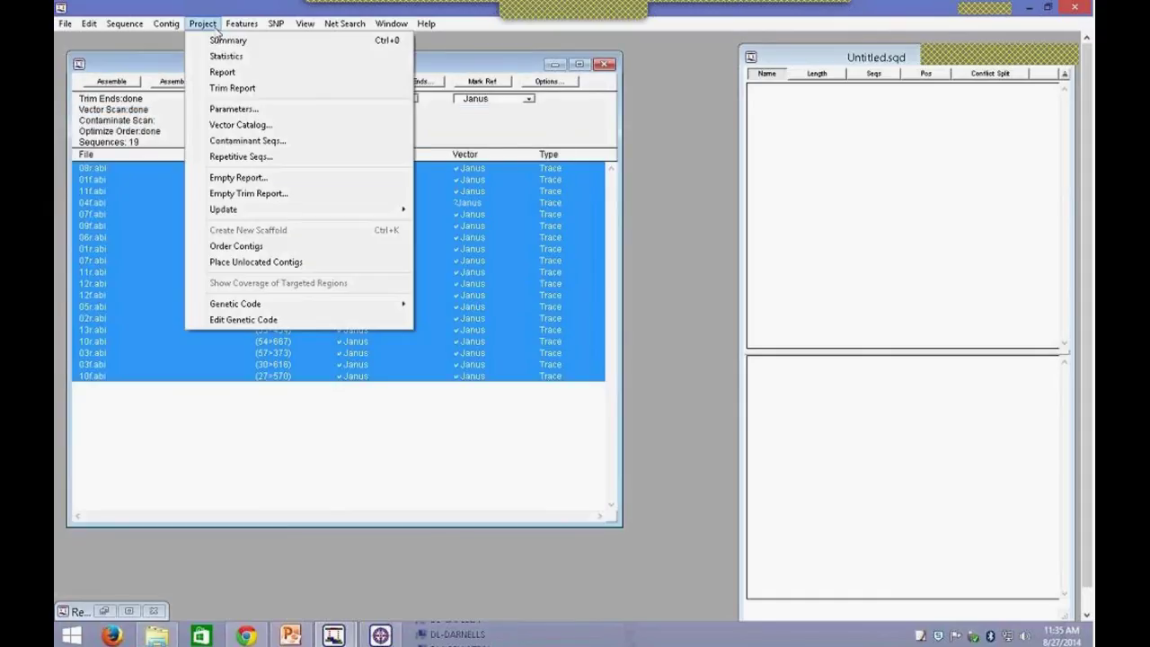
left_click(226, 87)
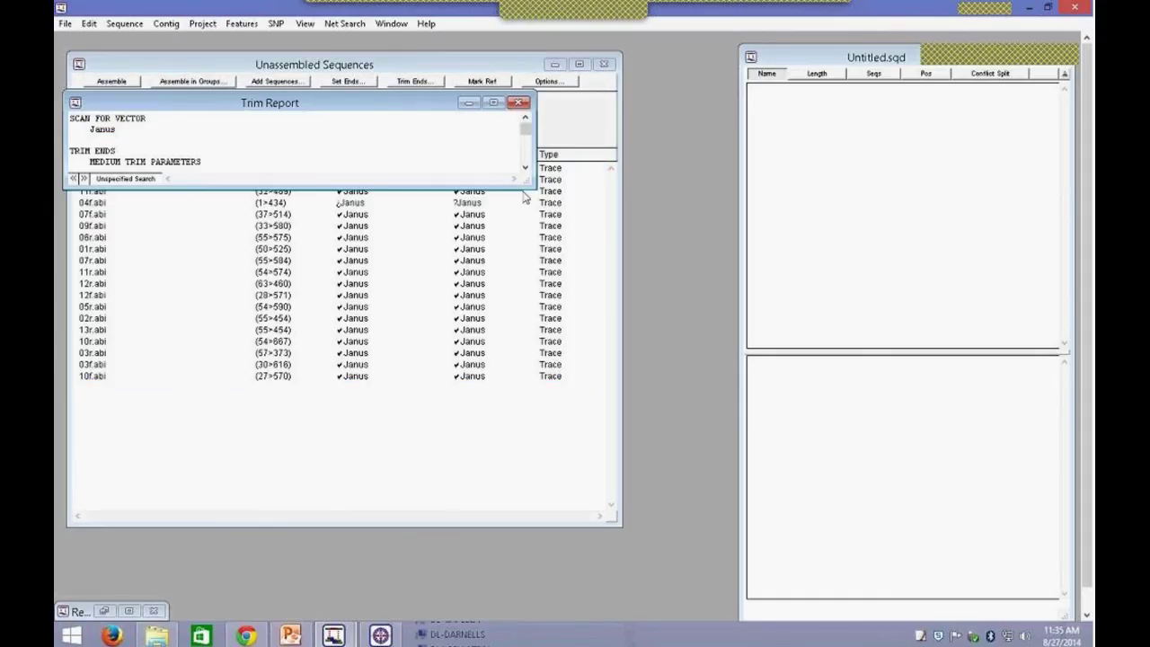
left_click_drag(523, 178, 889, 512)
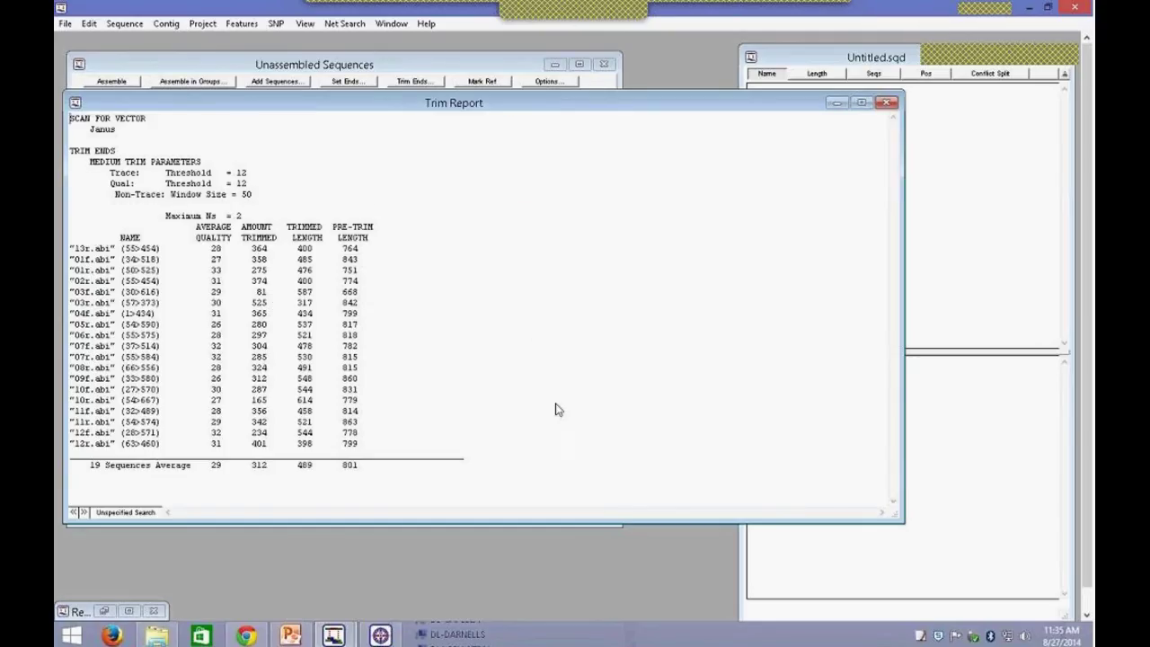
left_click(887, 104)
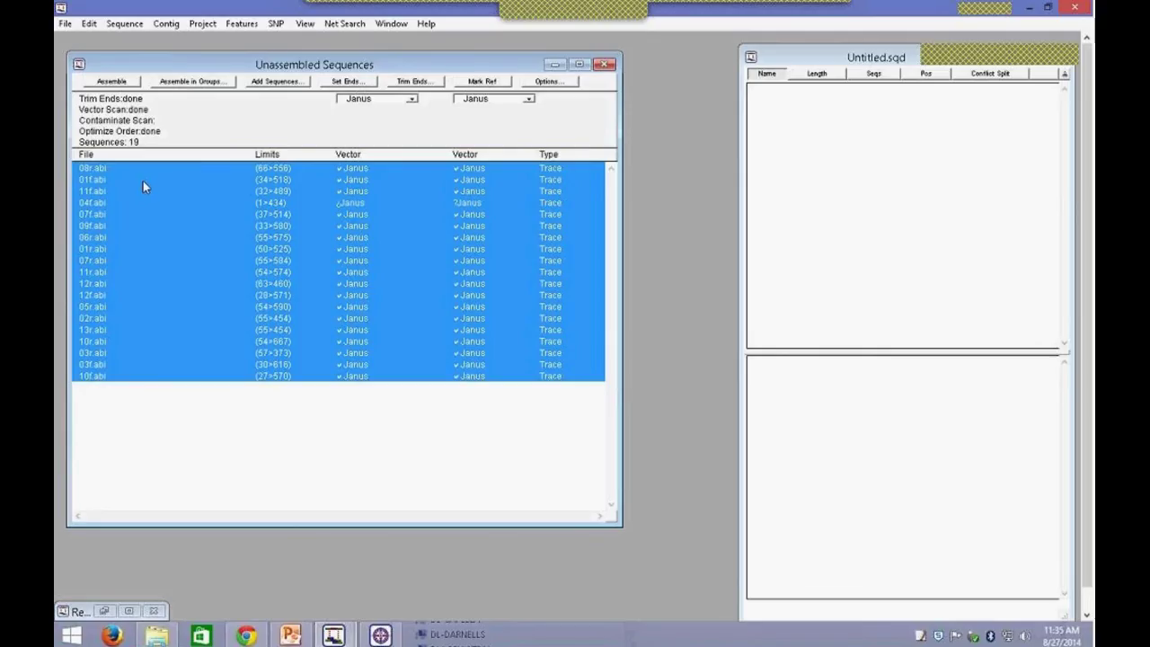
Step: Set the pair pattern in the project's pair specifier parameters to sample_f.abi <> sample_r.abi
left_click(203, 24)
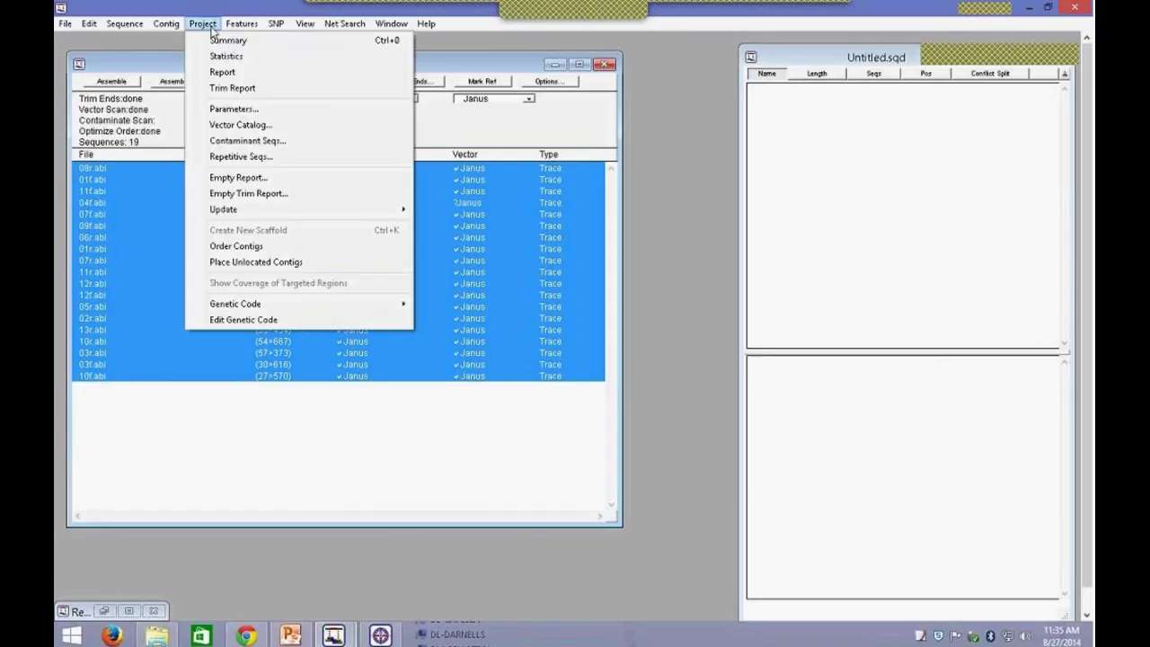
left_click(234, 109)
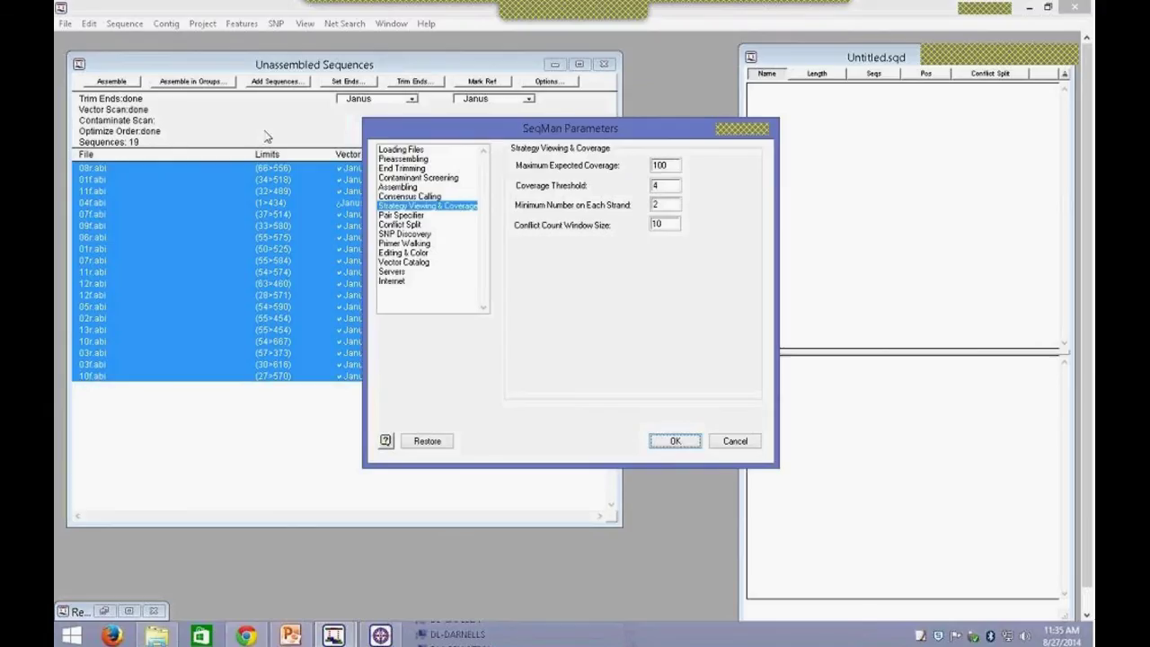
left_click(422, 217)
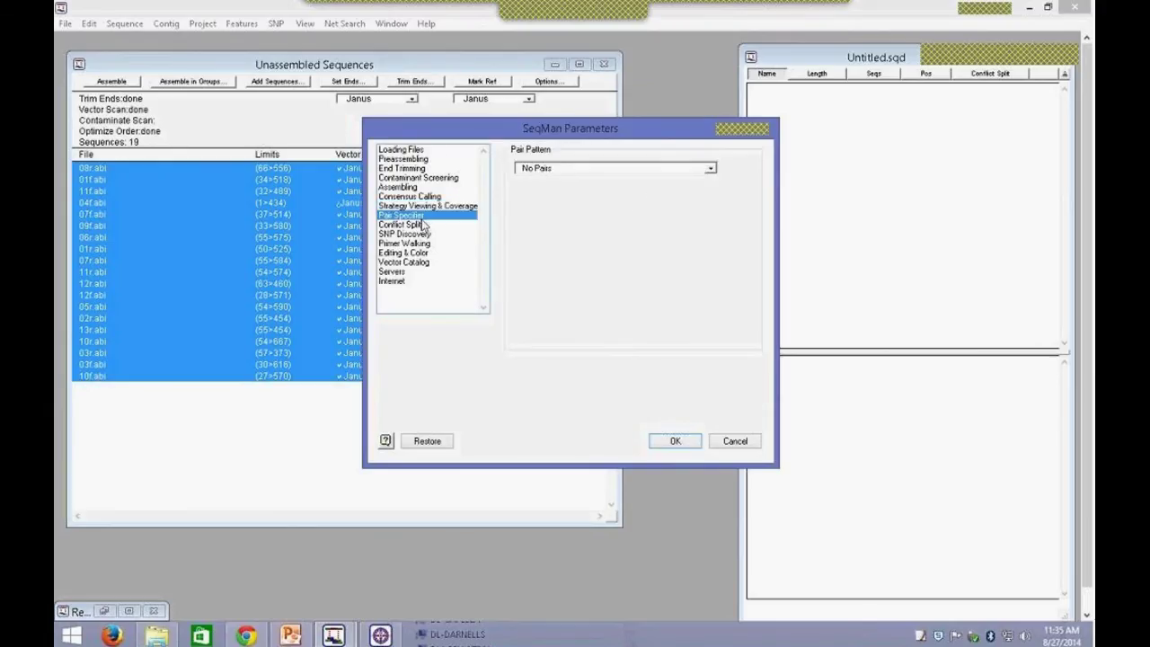
left_click(602, 169)
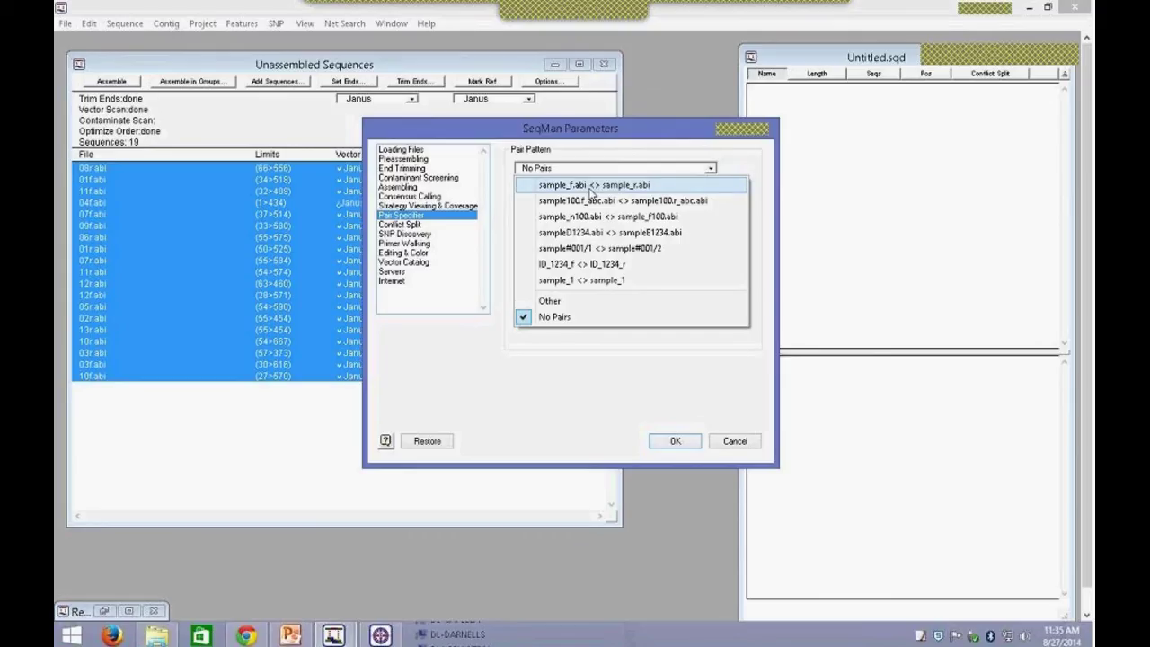
left_click(591, 186)
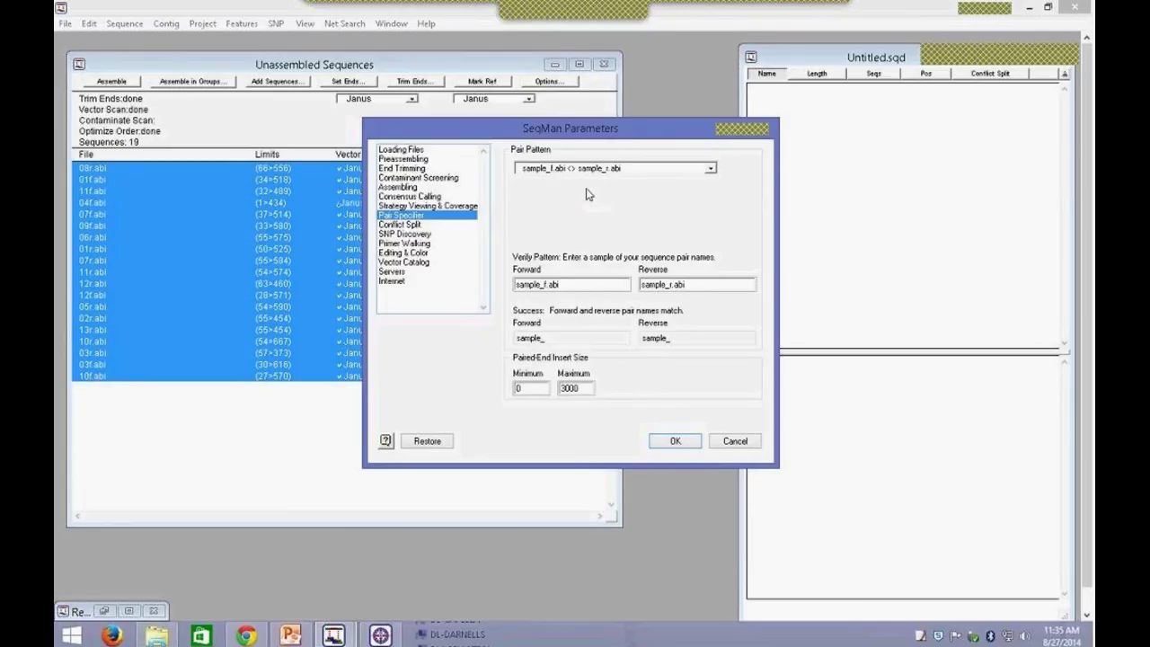
Step: Try the Other pair pattern to view its custom expression fields, and return to sample_f.abi <> sample_r.abi
left_click(619, 169)
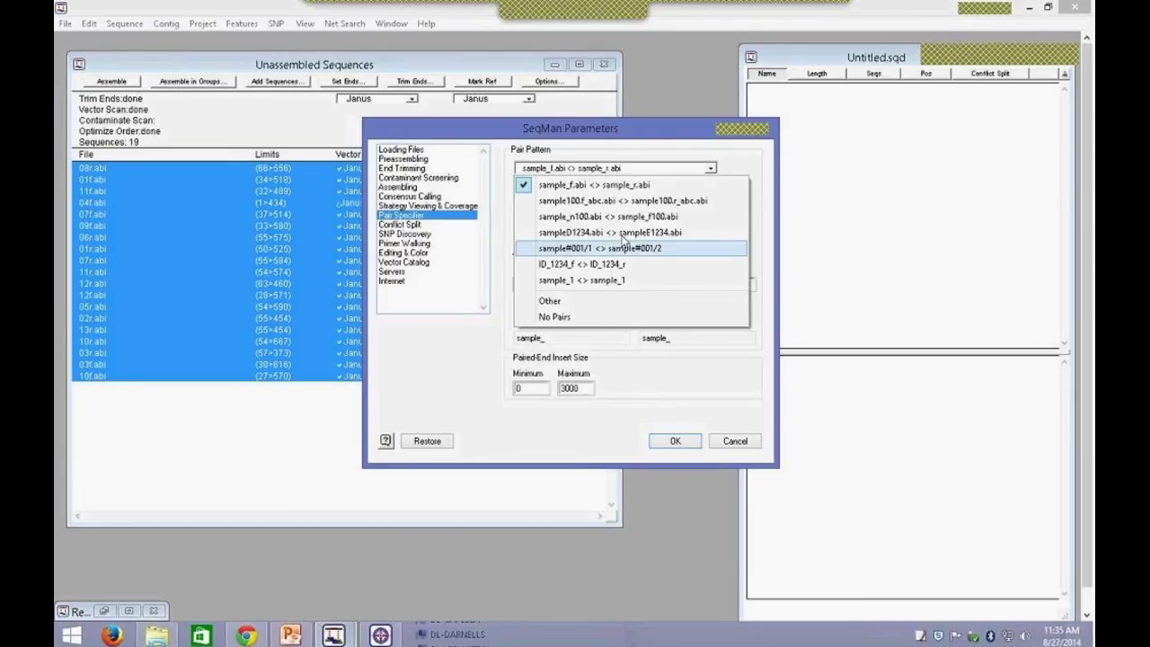
left_click(611, 302)
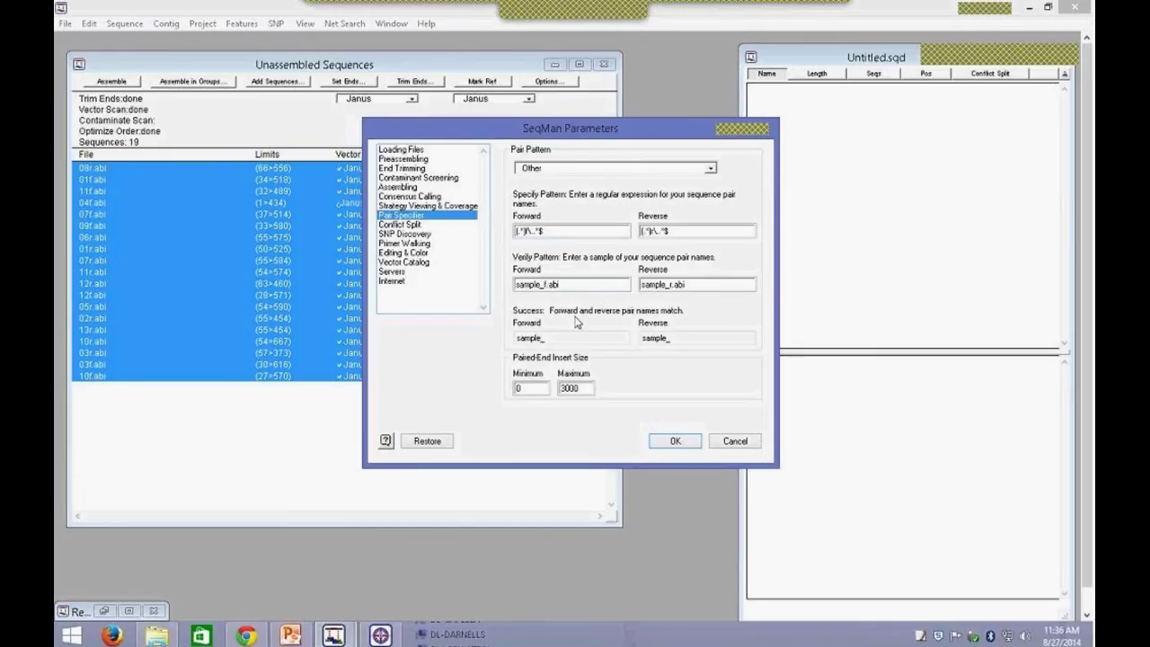
left_click(581, 173)
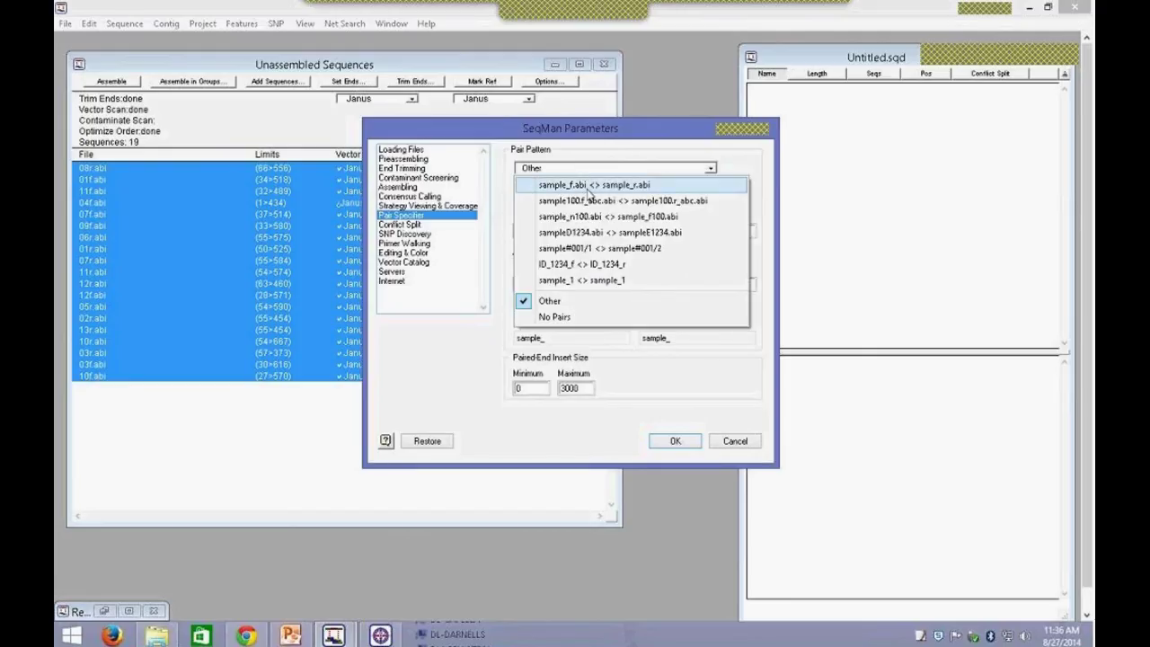
left_click(588, 185)
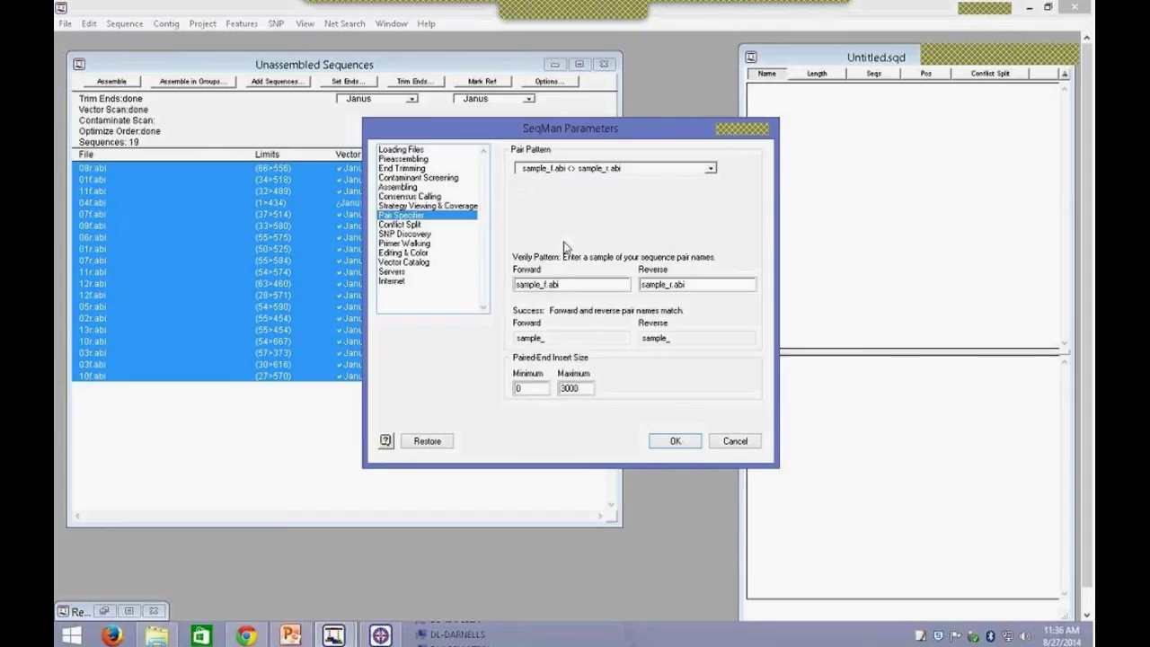
Step: Set the SNP discovery heterozygous peak threshold for trace files to 50% and apply the project parameters
left_click(432, 234)
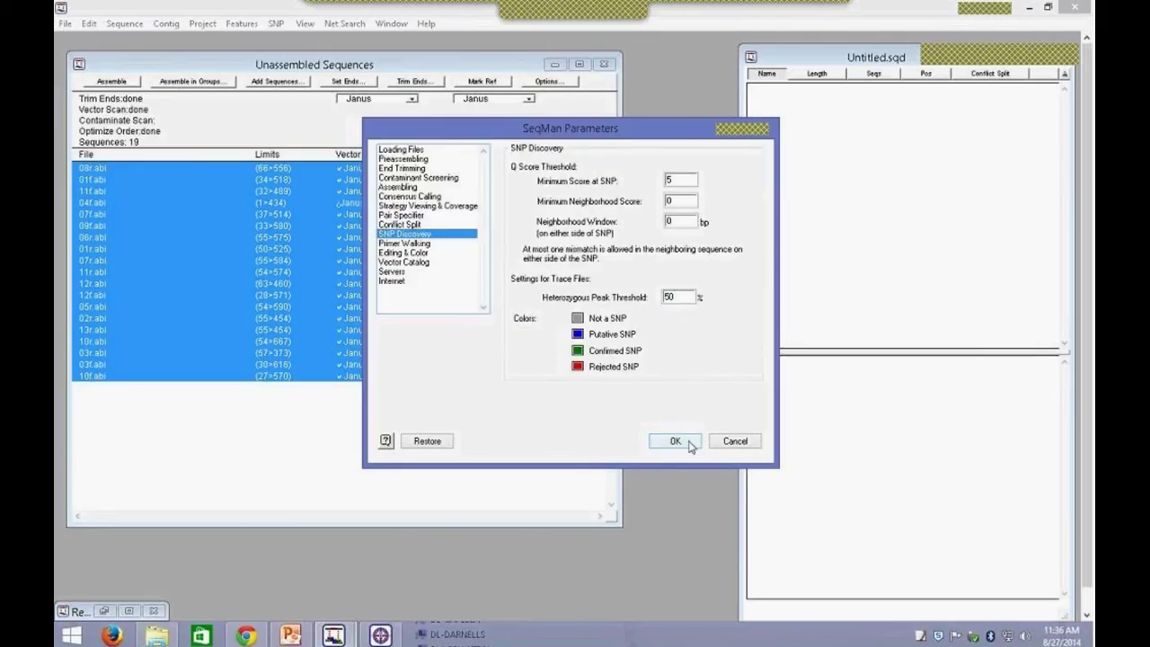
double_click(679, 297)
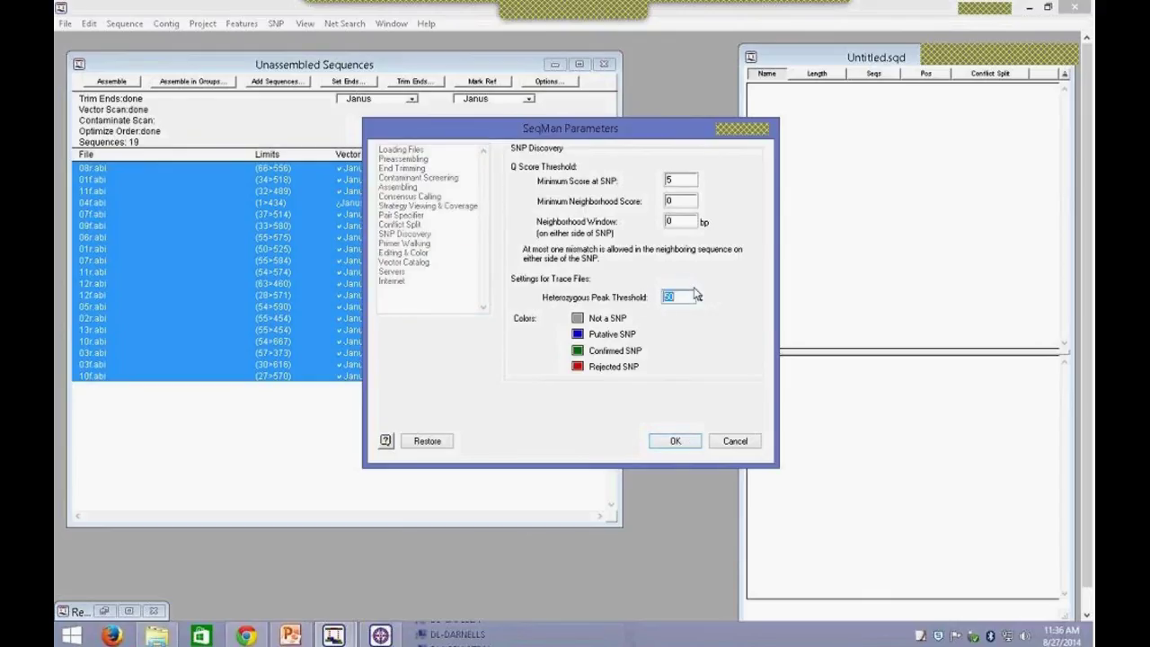
type("7")
left_click_drag(678, 297, 634, 302)
type("25")
left_click_drag(688, 295, 664, 296)
type("50")
left_click(687, 445)
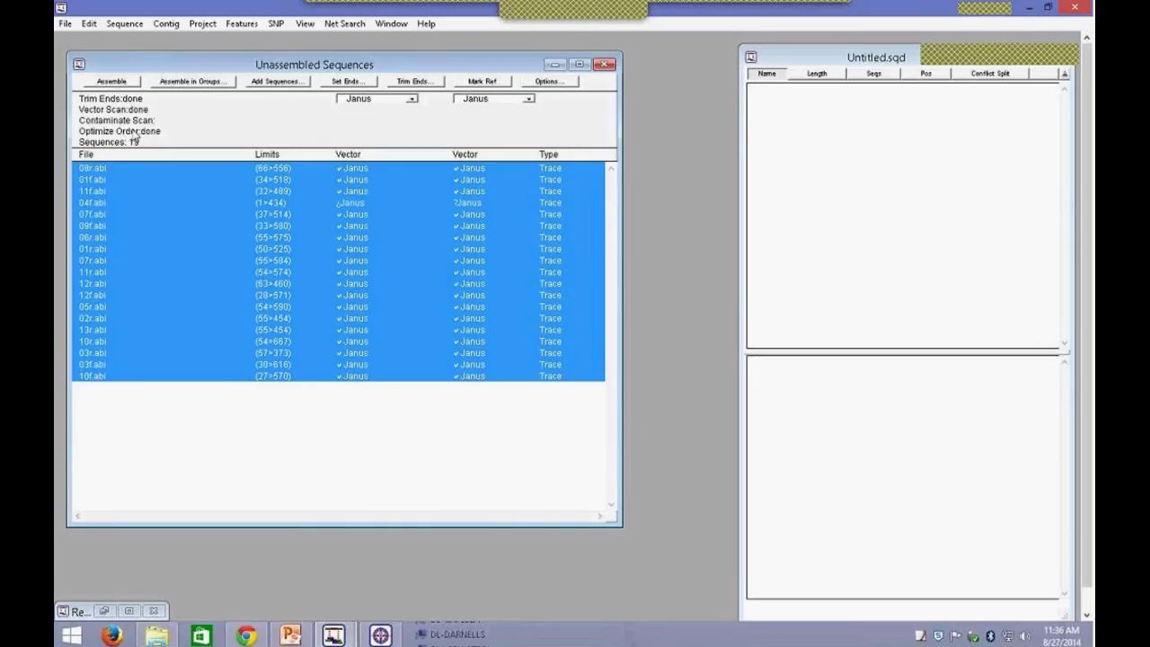
Step: Assemble the trimmed sequences and review the assembly report's parameters and the match percentages of the entered sequences
left_click(127, 83)
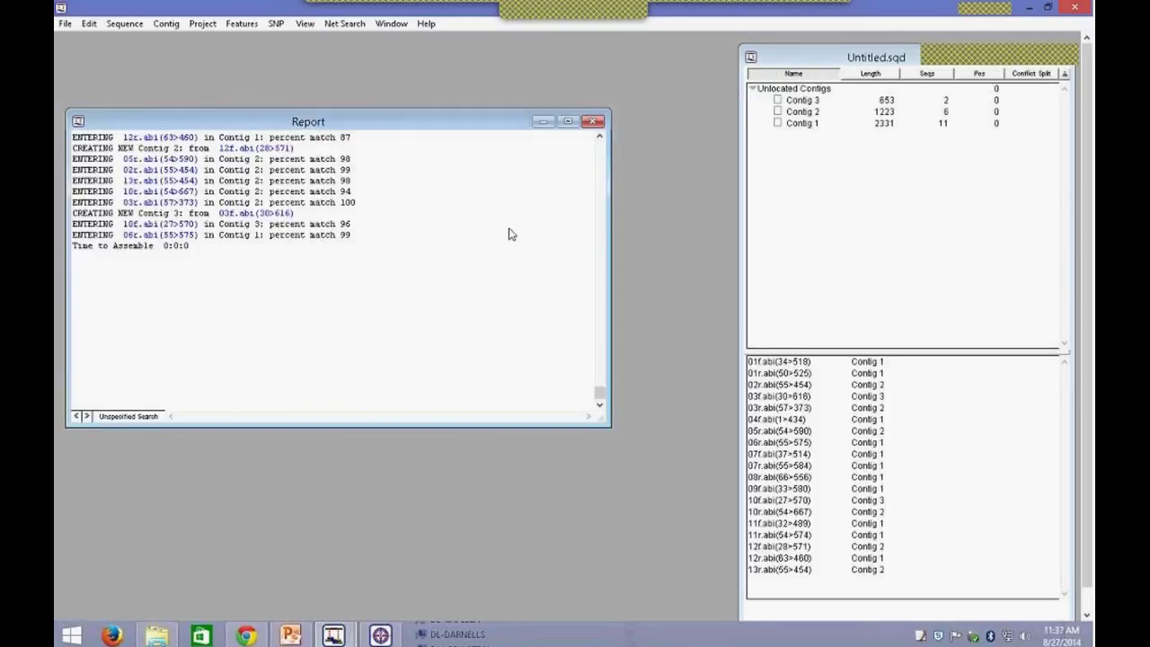
left_click_drag(598, 398, 606, 152)
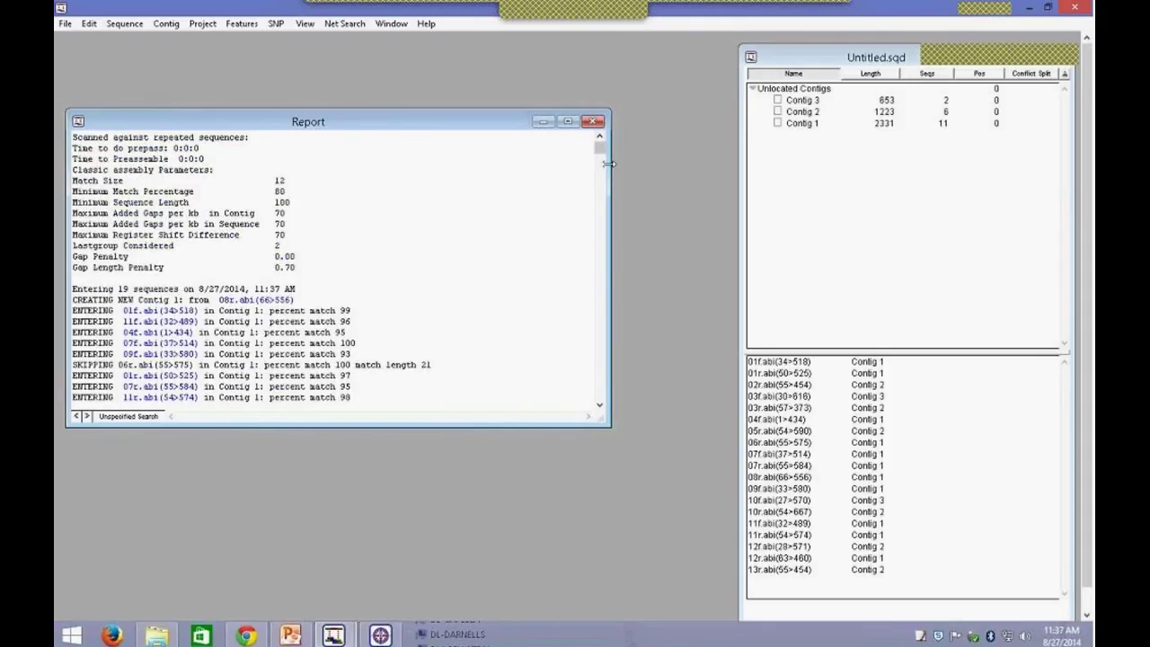
left_click_drag(600, 153, 629, 397)
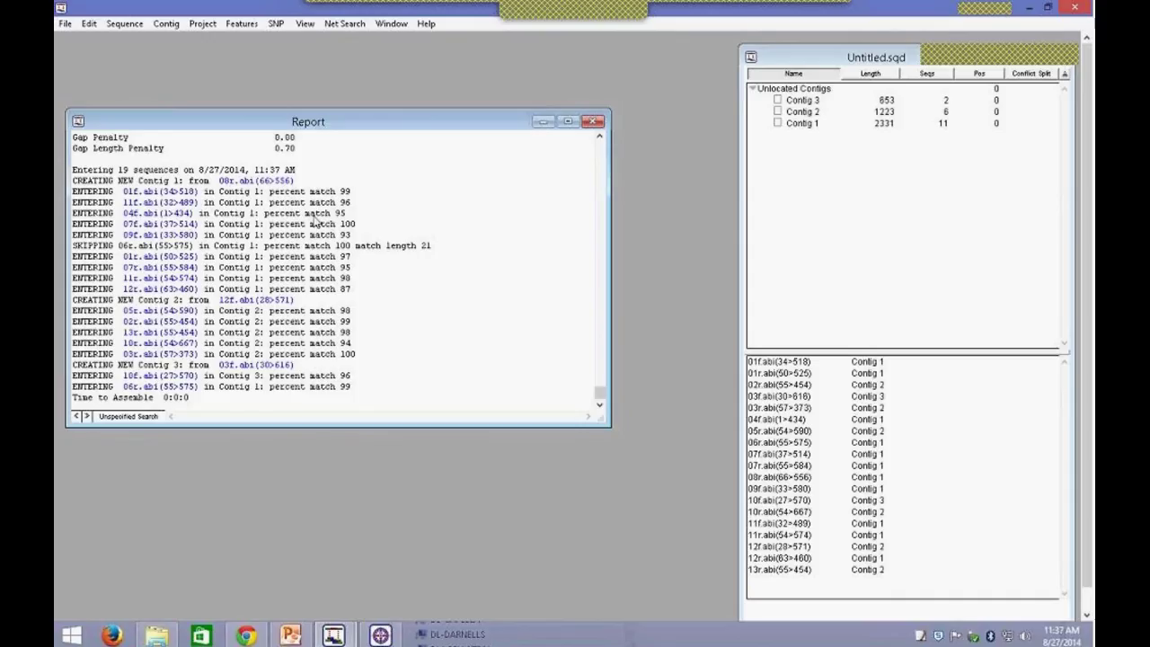
left_click_drag(599, 393, 601, 146)
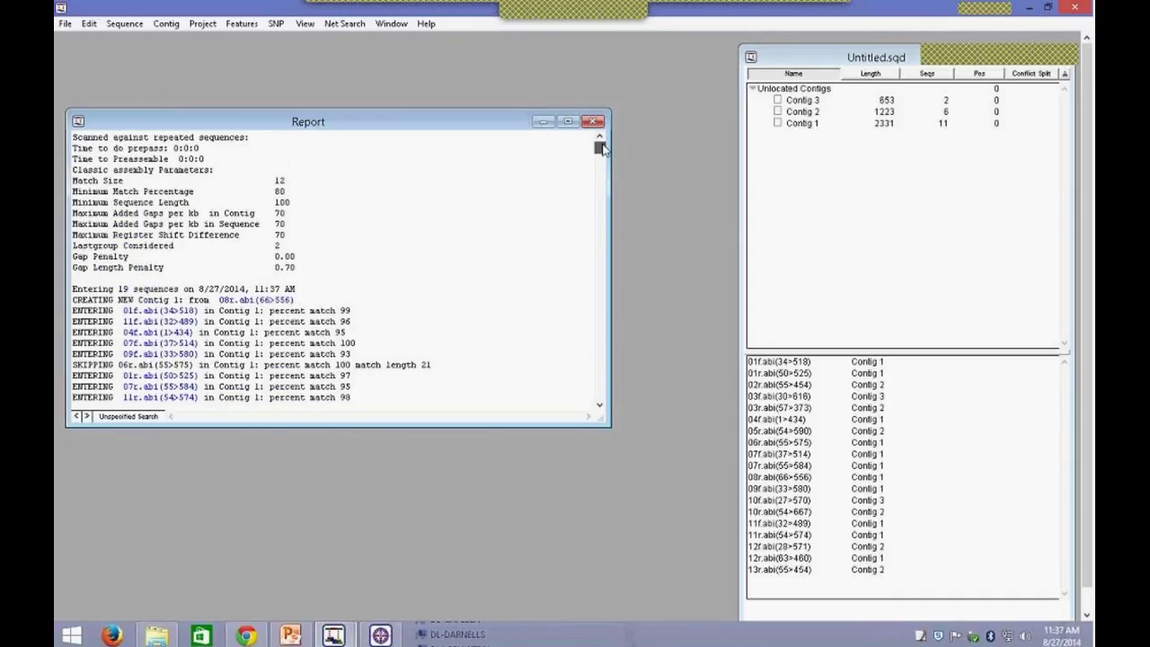
Step: Sort the assembled contigs by length from longest to shortest and select Contig 1
left_click(890, 167)
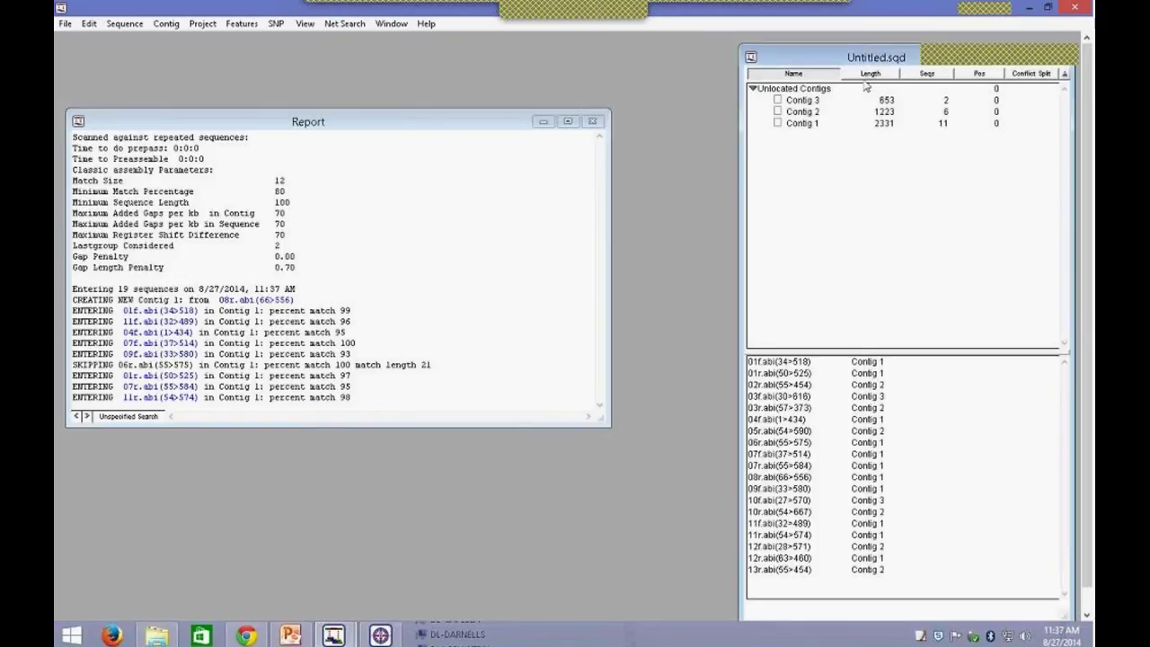
left_click(870, 77)
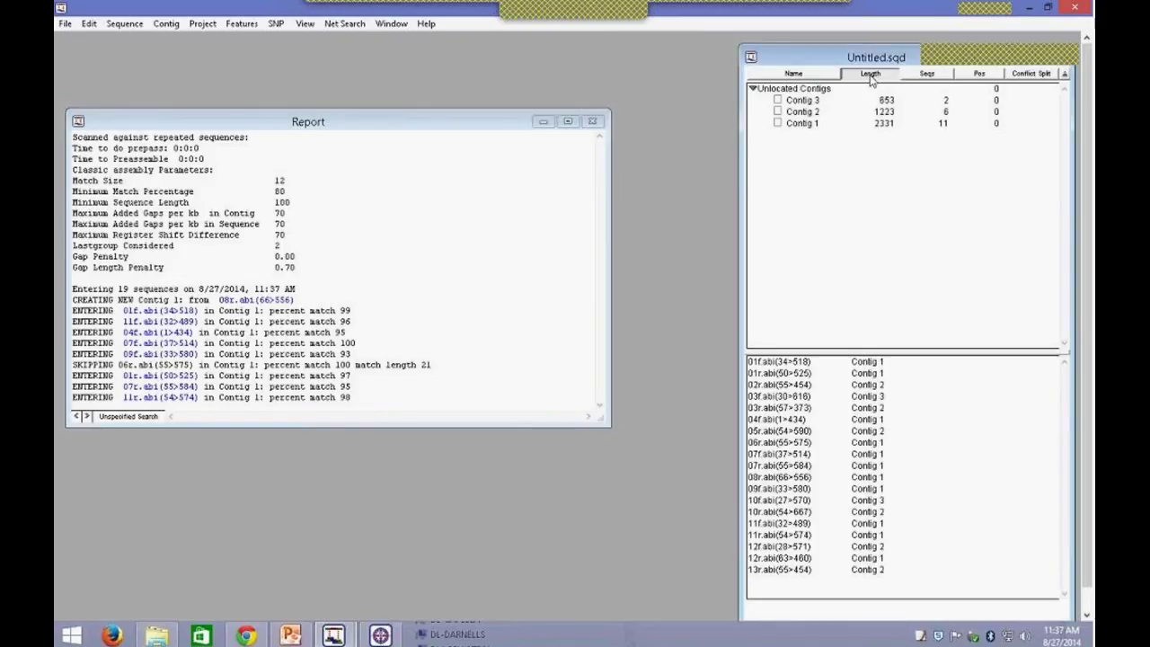
left_click(869, 77)
left_click(814, 102)
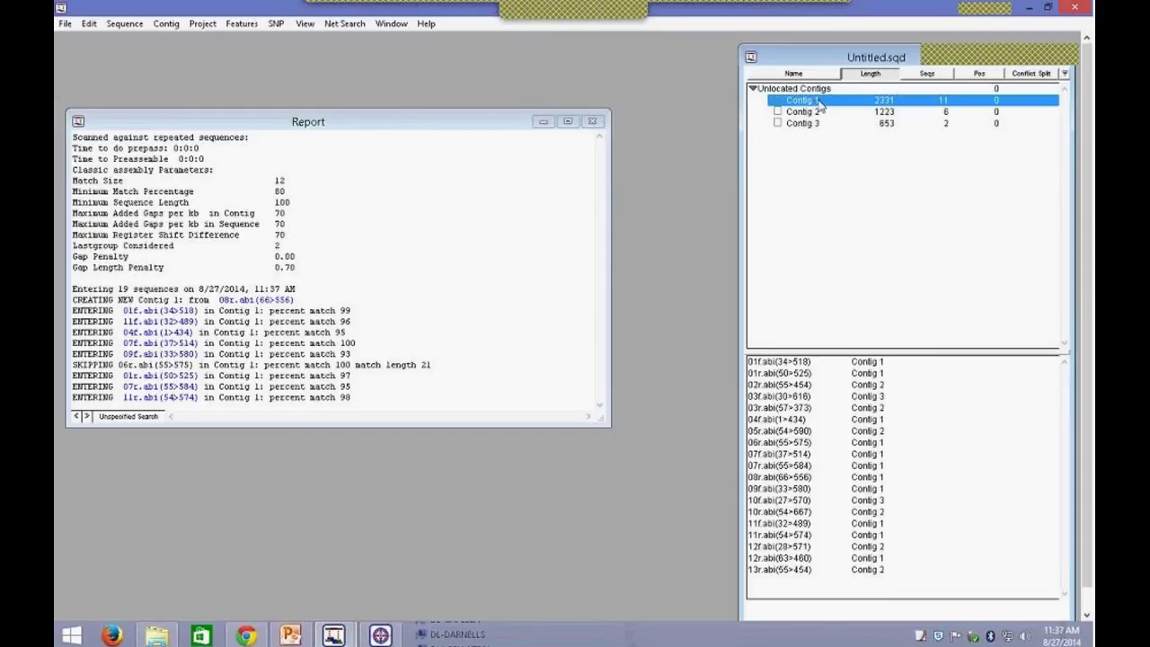
Step: Open the alignment of Contig 1 and show the consensus translations plus the trace data of 12r.abi and 11r.abi
double_click(819, 105)
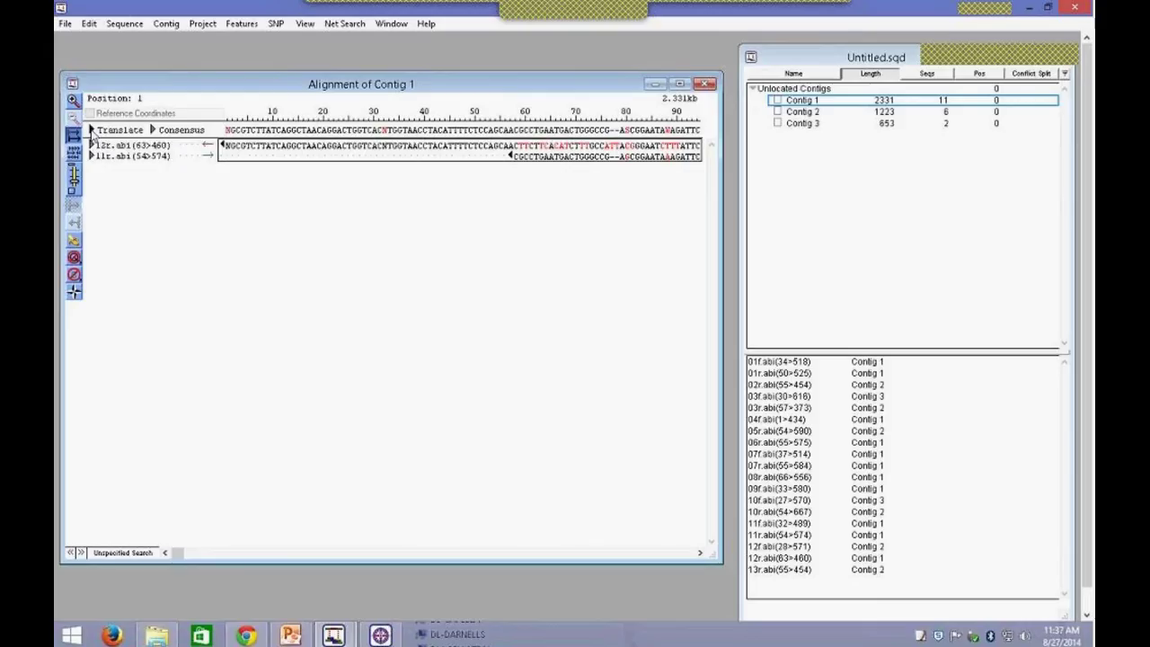
left_click(90, 130)
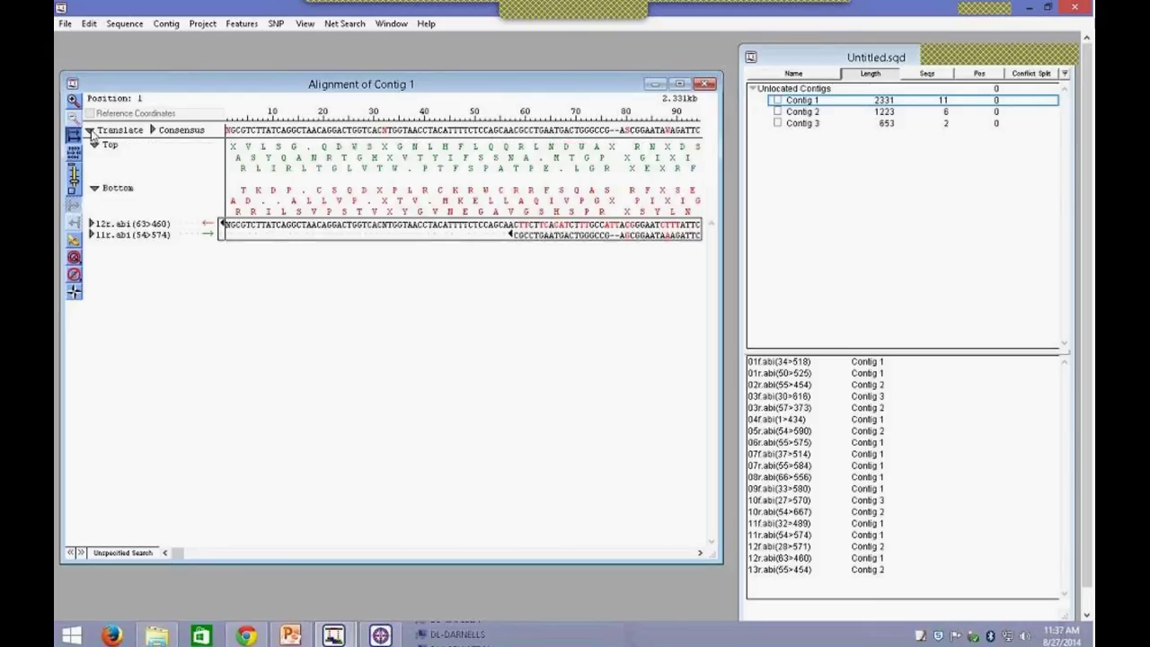
left_click(90, 224)
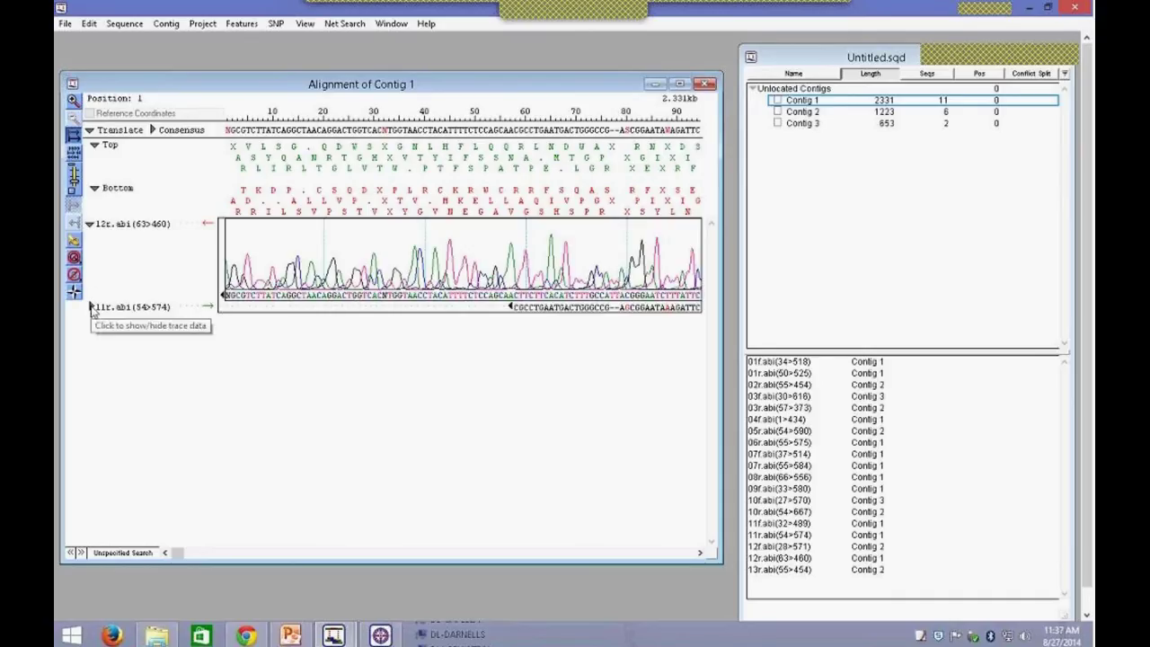
left_click(91, 307)
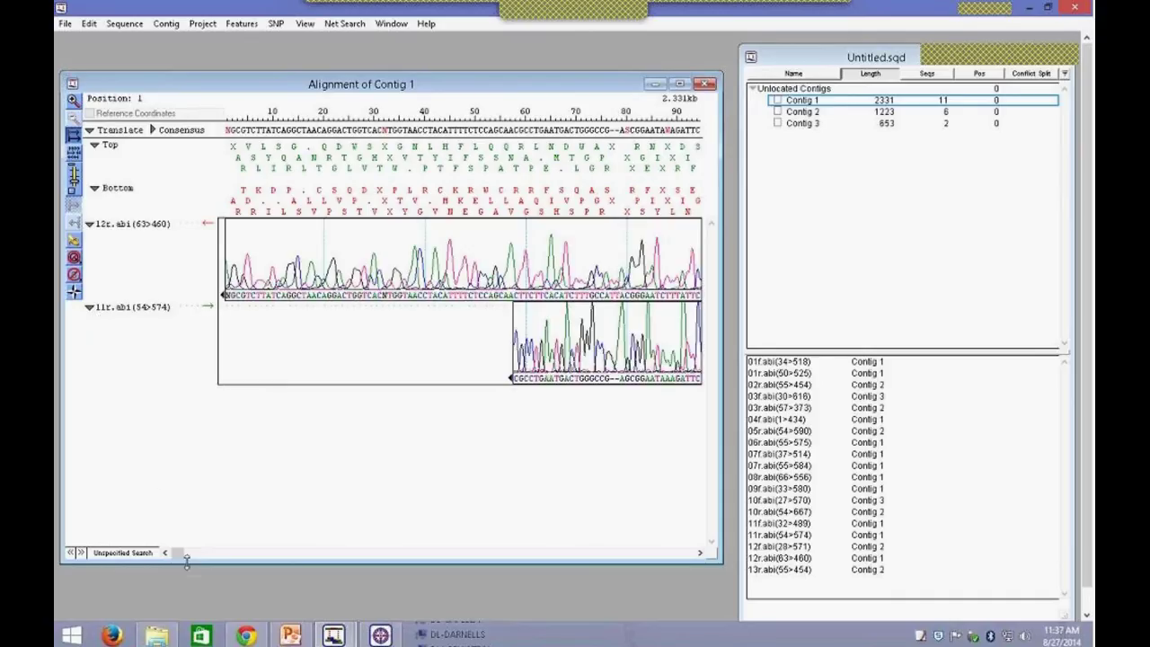
Step: Inspect the ambiguous consensus base at position 32 of Contig 1 against the traces, and hide both reads' trace data
mouse_move(179, 553)
left_mouse_down()
mouse_move(337, 548)
mouse_move(185, 547)
left_mouse_up()
left_click(385, 131)
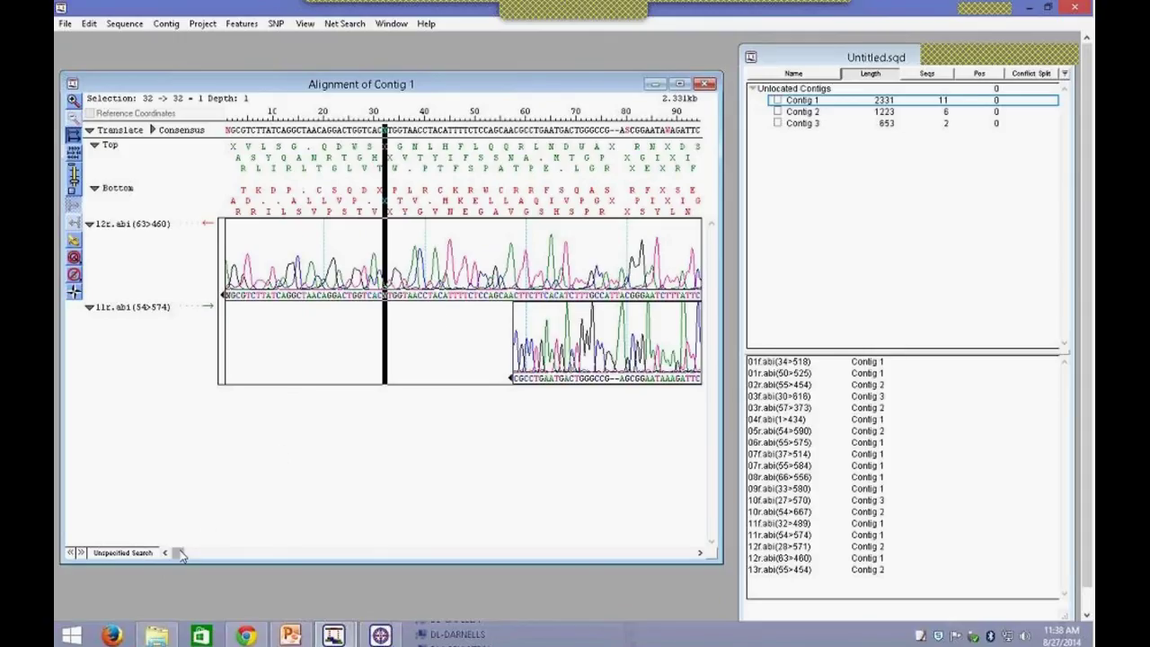
left_click(89, 306)
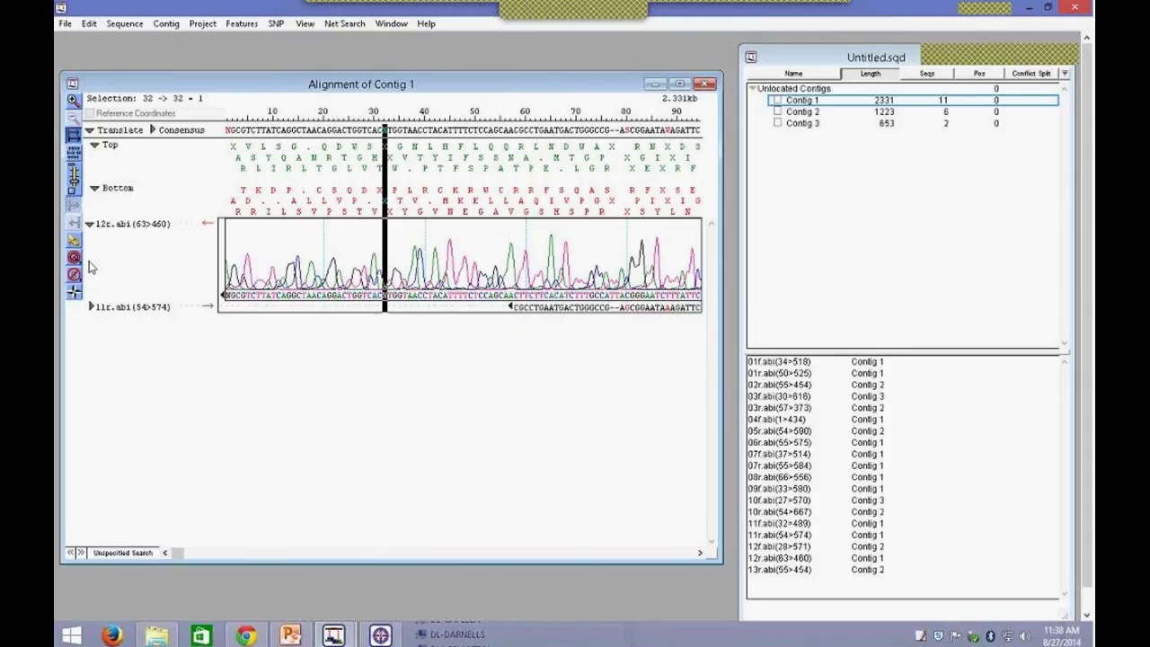
left_click(89, 223)
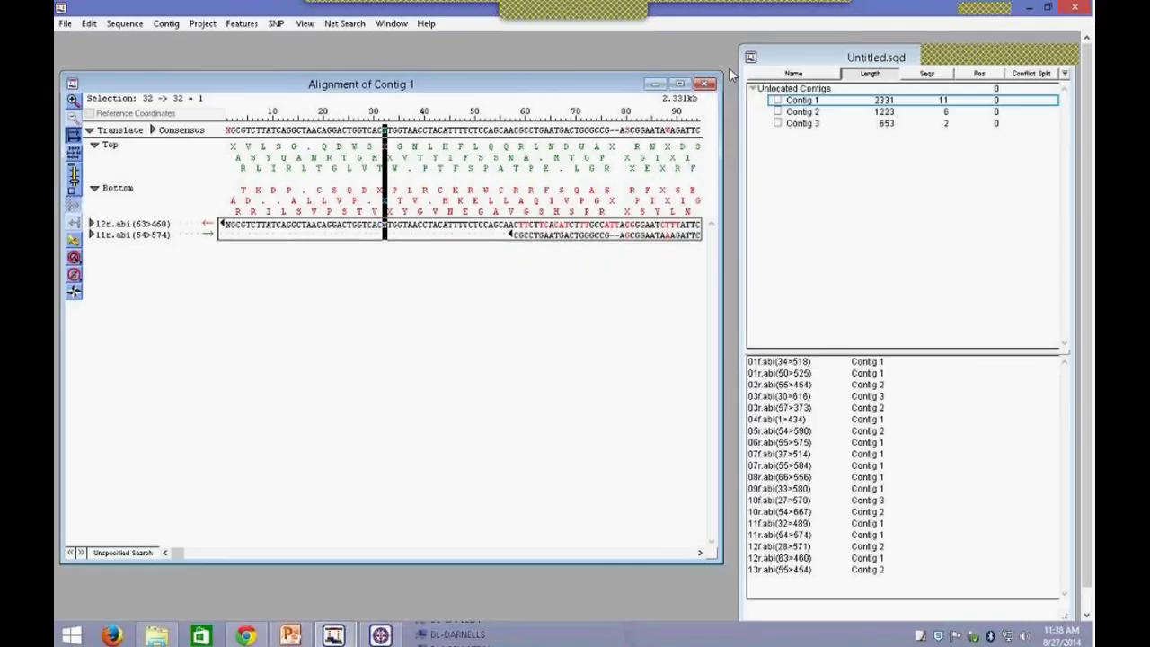
left_click_drag(533, 90, 531, 134)
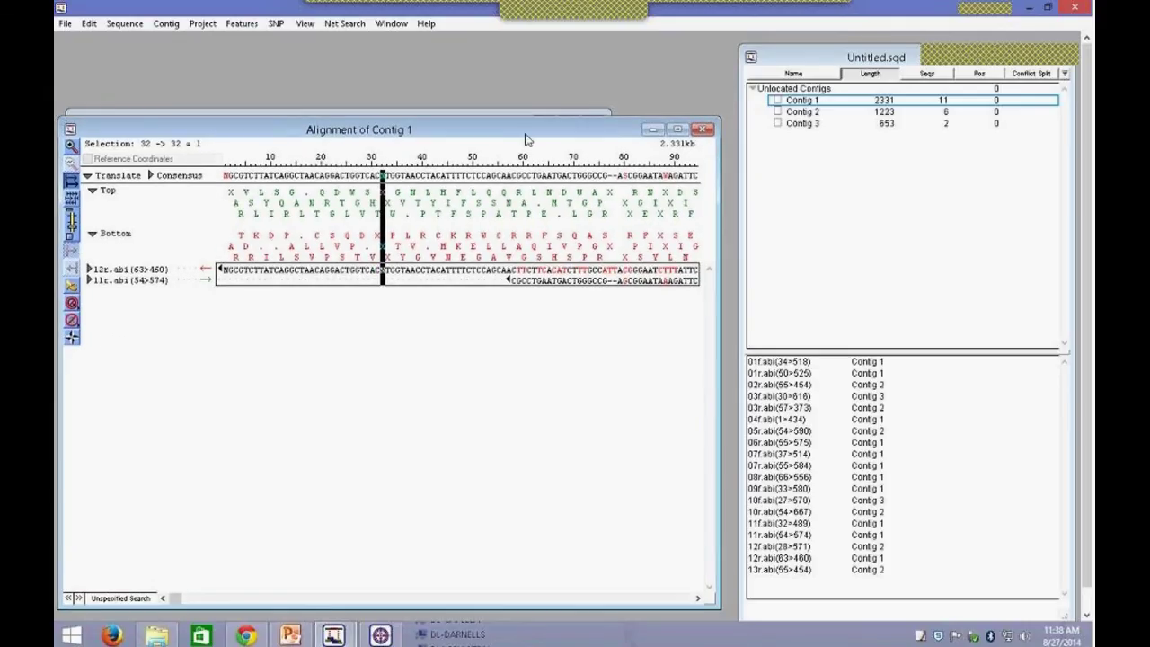
Step: Open the strategy view of Contig 1 at full size and examine its coverage, pair consistency and read layout
left_click(166, 23)
left_click(200, 72)
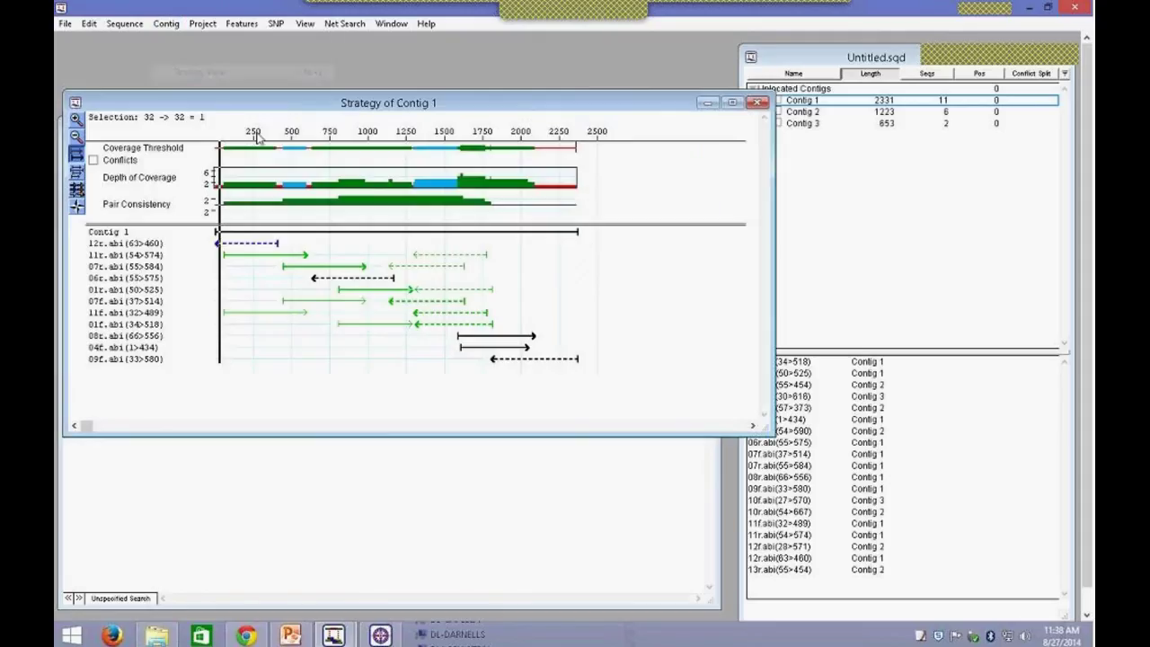
left_click_drag(296, 106, 554, 222)
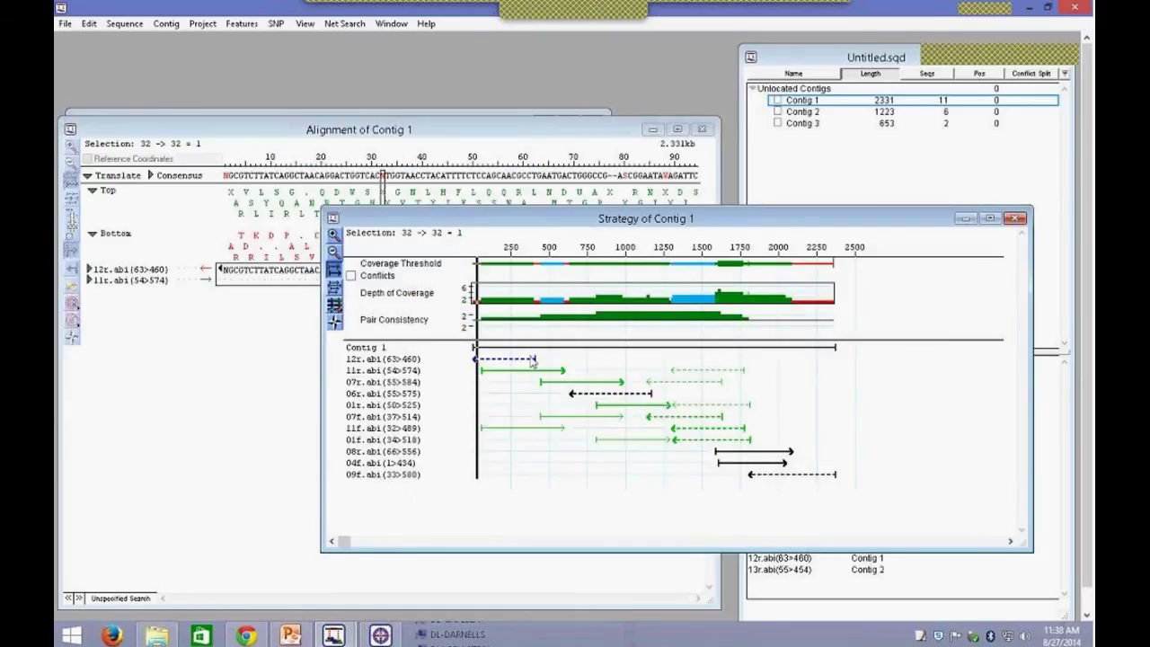
left_click(989, 218)
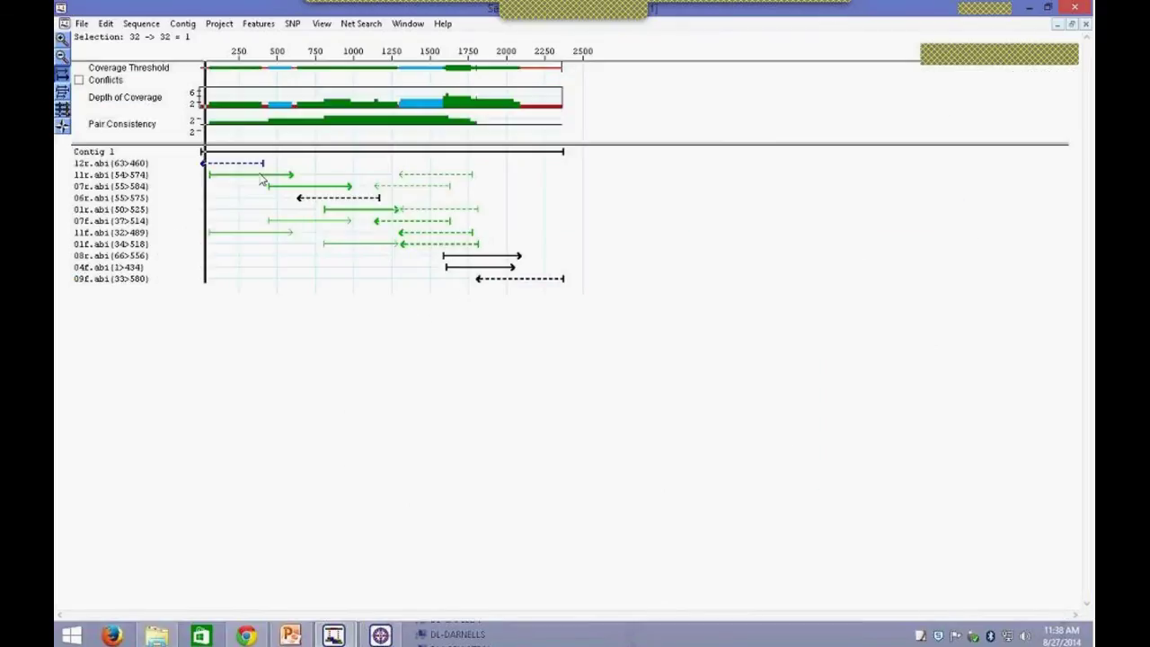
mouse_move(261, 179)
Step: Filter the displayed reads by Pairs Only and Unpaired Only in the custom display options, and return to showing All
left_click(65, 118)
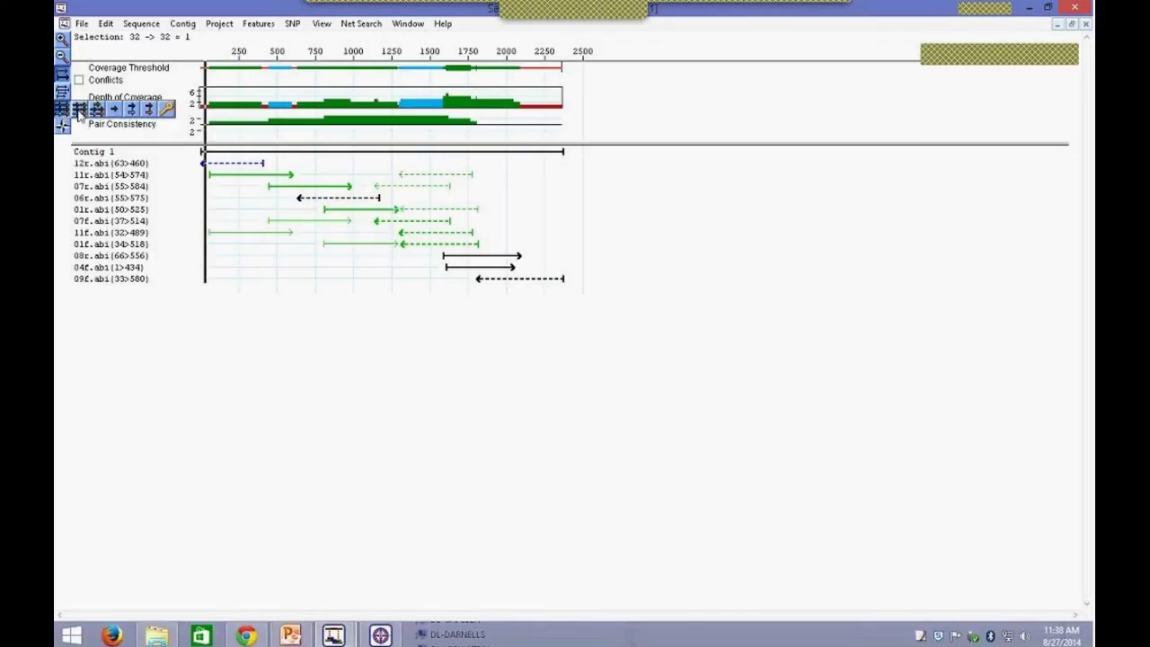
left_click(166, 112)
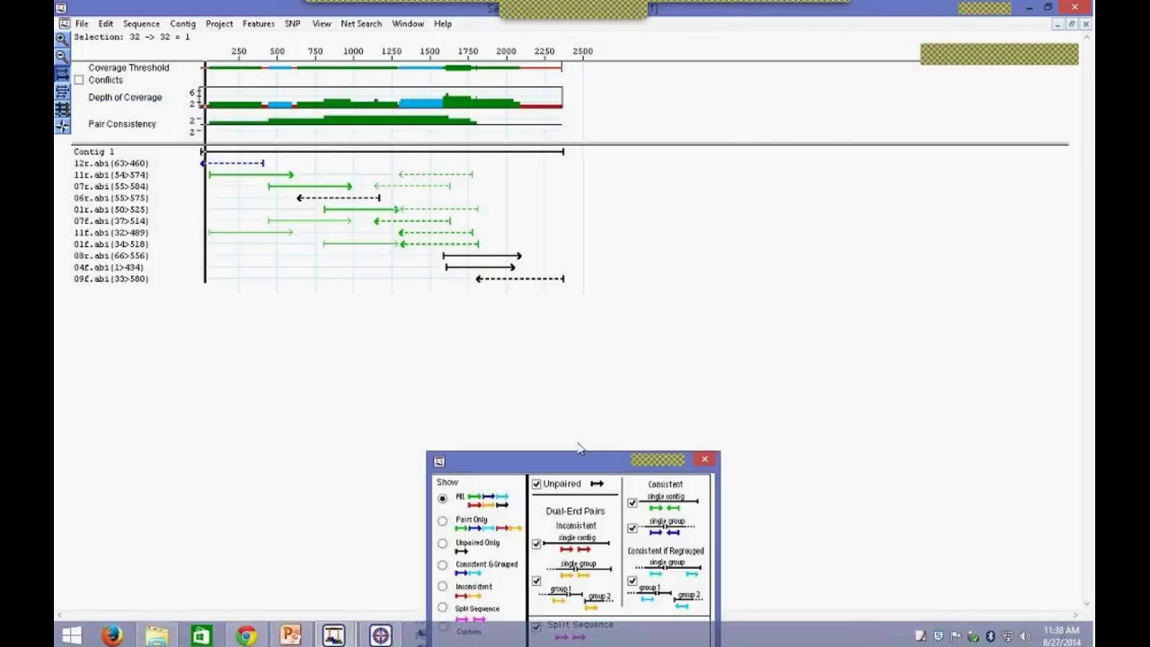
left_click_drag(575, 454, 805, 119)
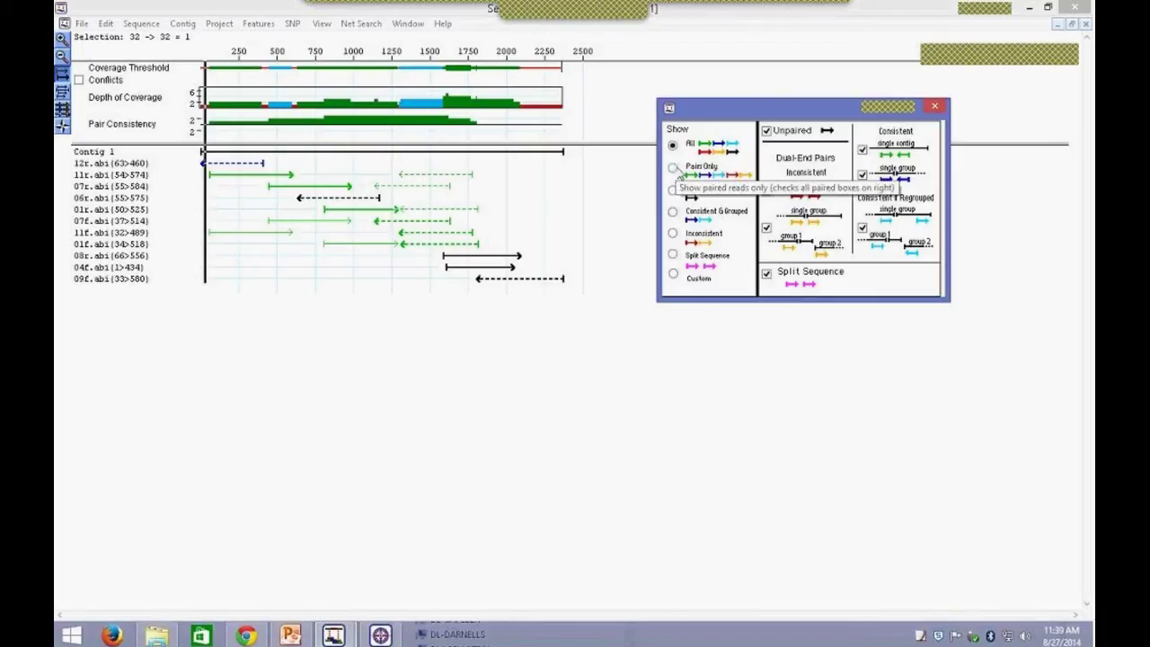
left_click(674, 169)
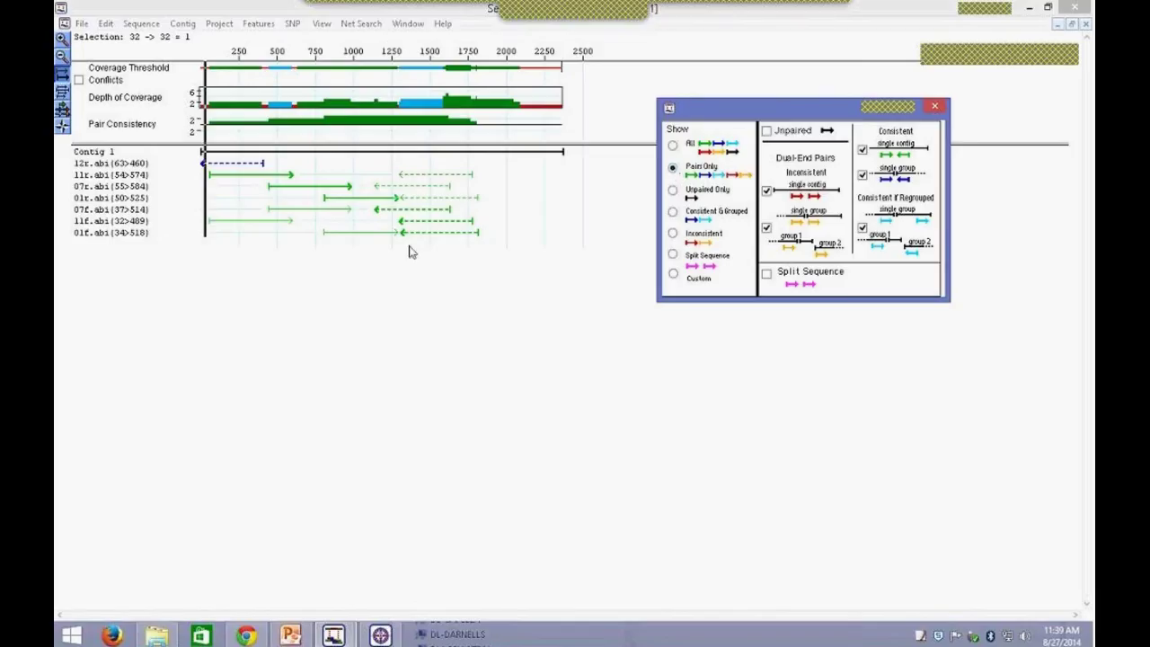
left_click(673, 192)
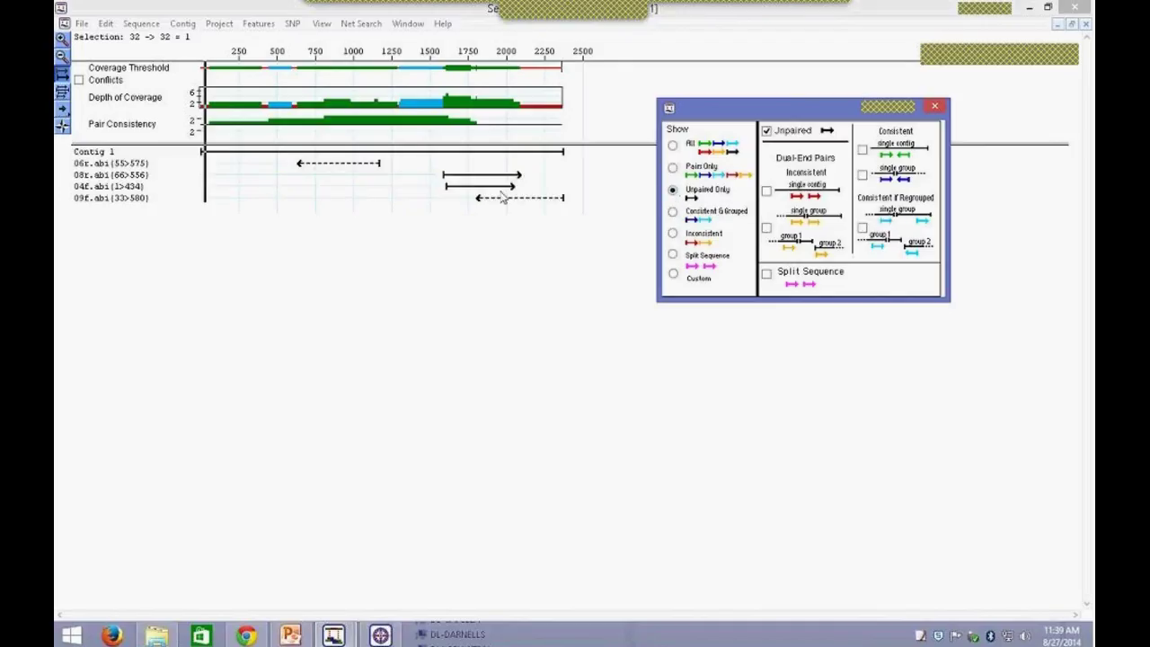
left_click(676, 145)
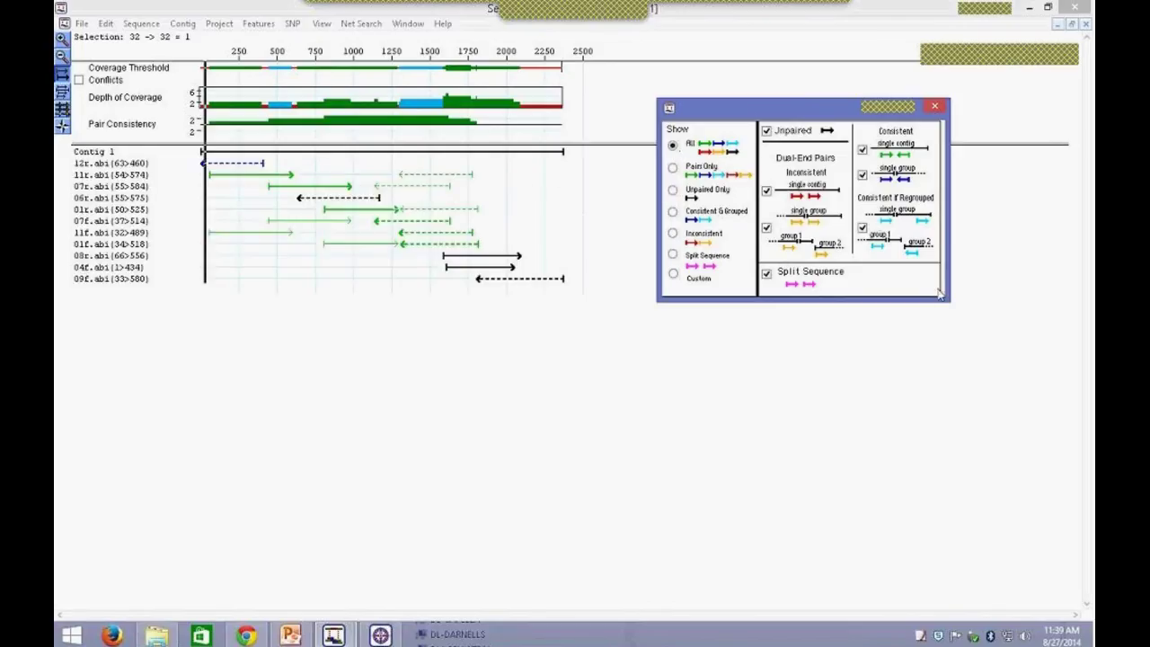
left_click(766, 129)
left_click(935, 106)
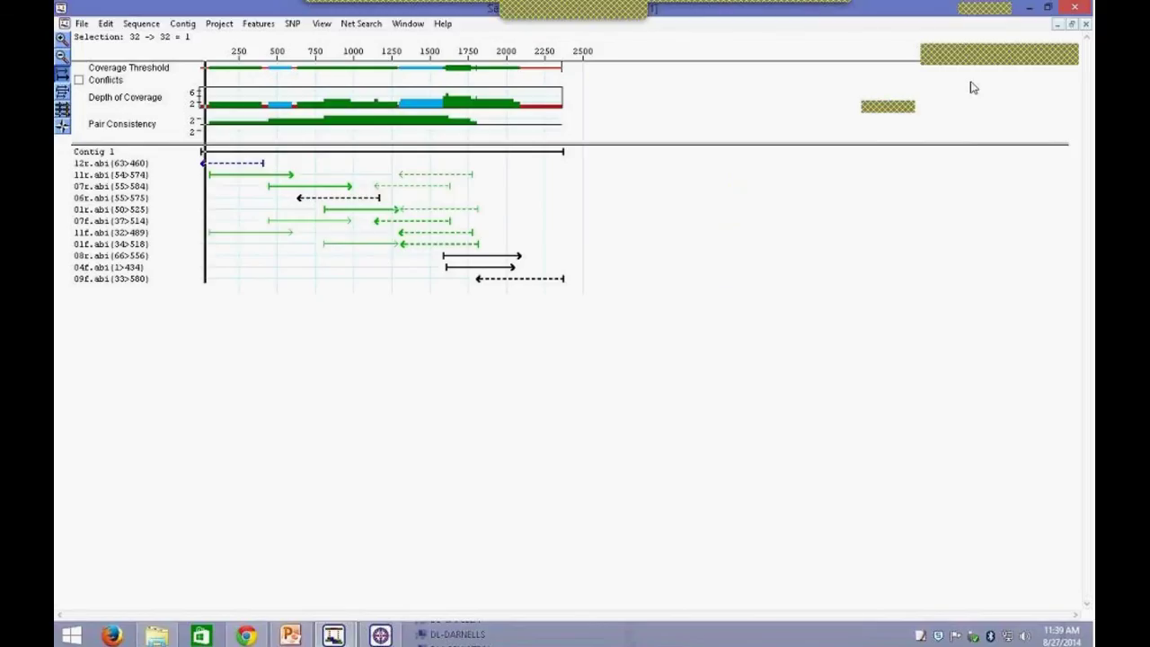
Step: Restore the Contig 1 strategy window to its smaller size, and close Contig 1's strategy and alignment windows
left_click(1070, 24)
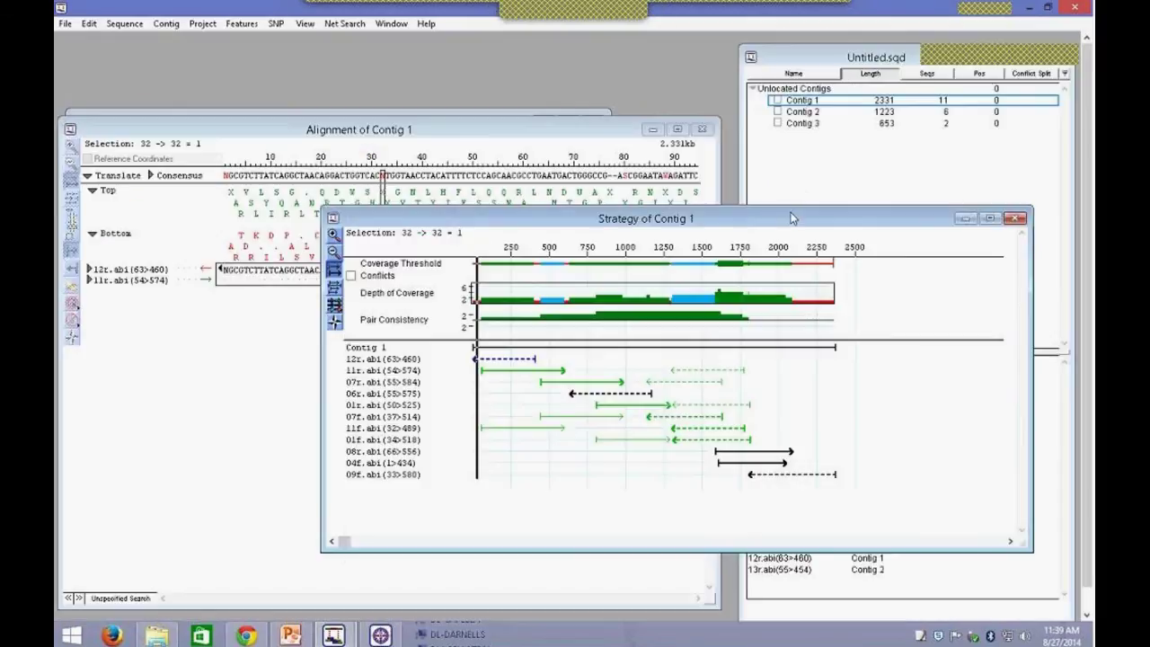
left_click_drag(962, 351, 1046, 350)
left_click_drag(819, 227, 848, 235)
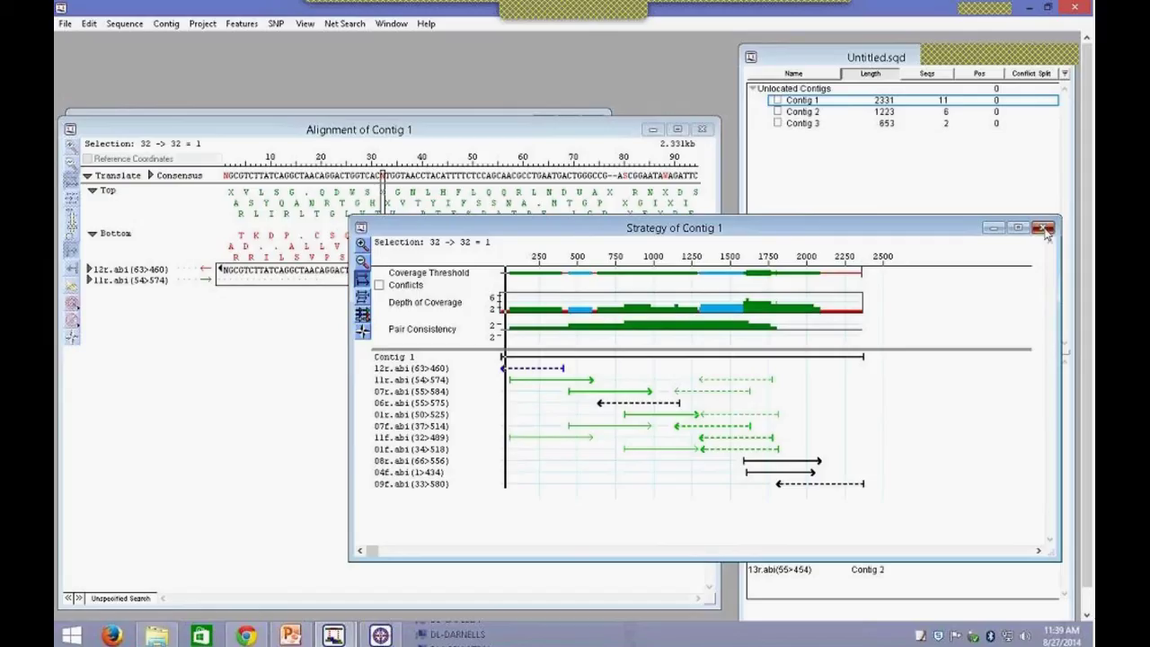
left_click(702, 129)
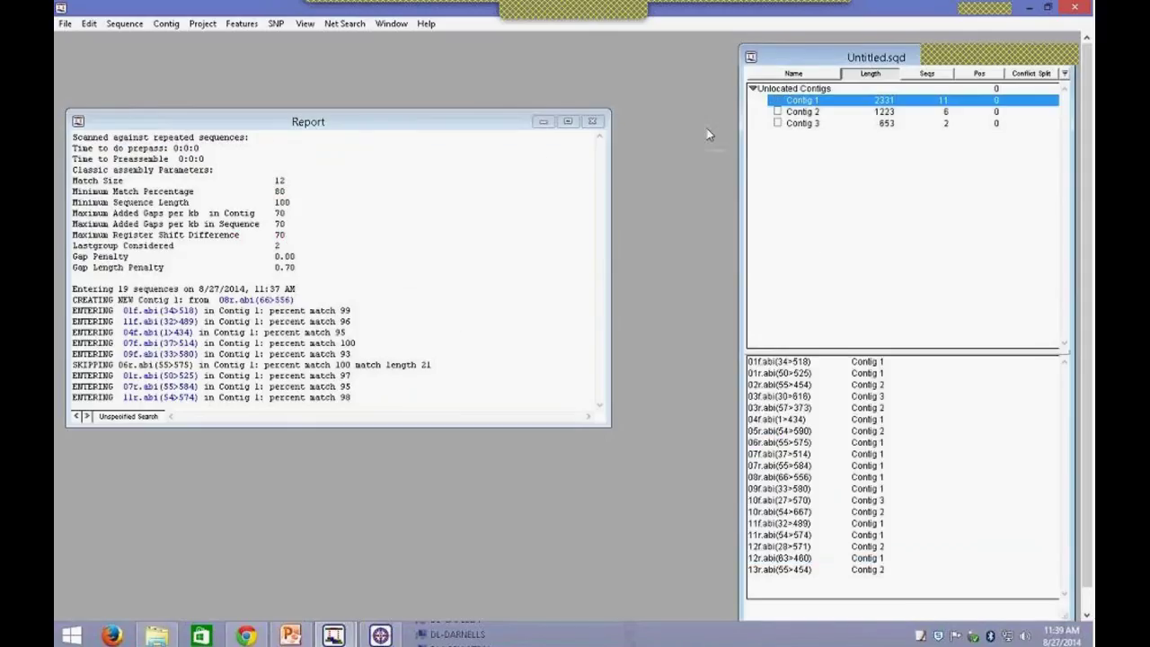
Step: Open the scaffold strategy view for Unlocated Contigs and enlarge its window to fit the reads of all three contigs
left_click(801, 92)
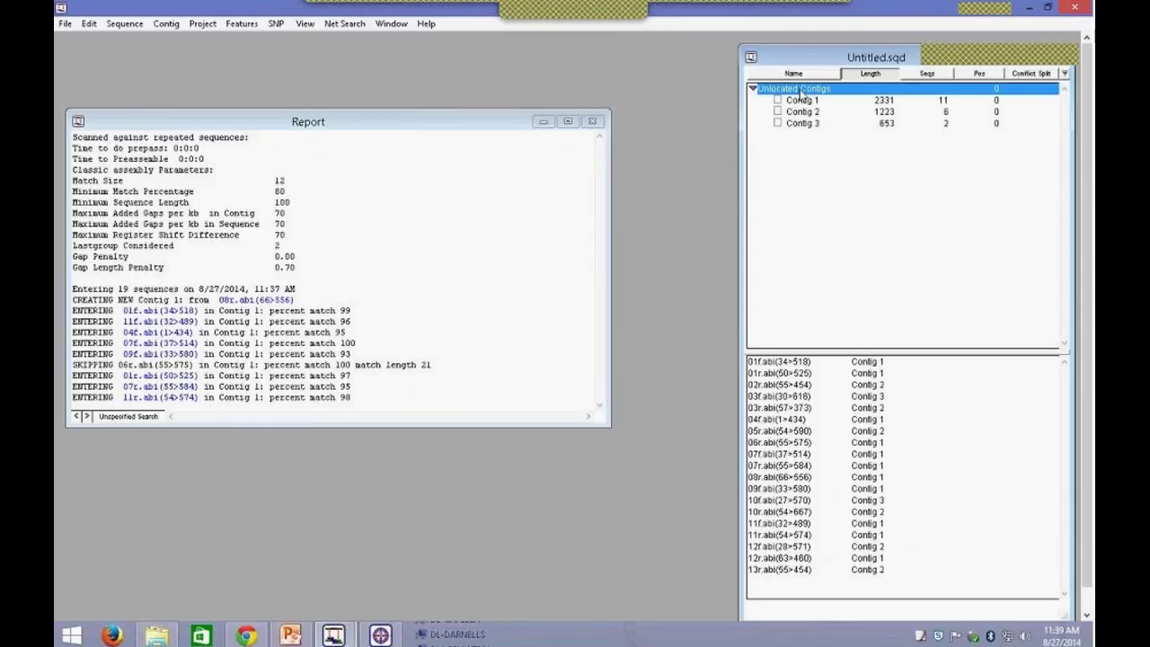
right_click(801, 94)
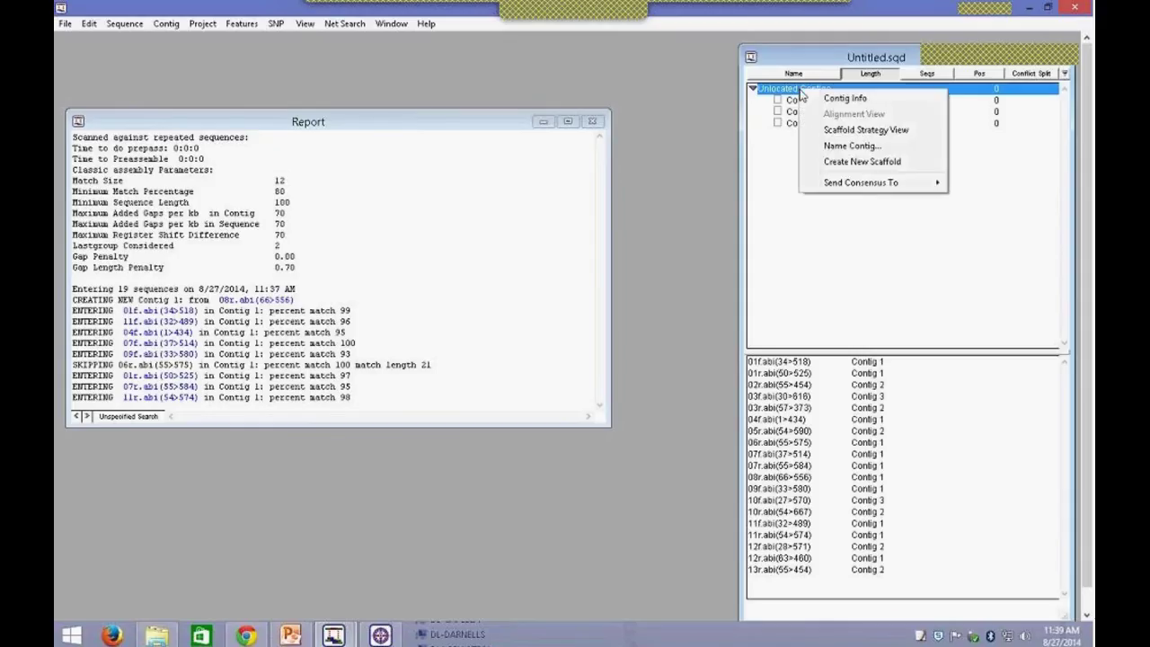
left_click(850, 132)
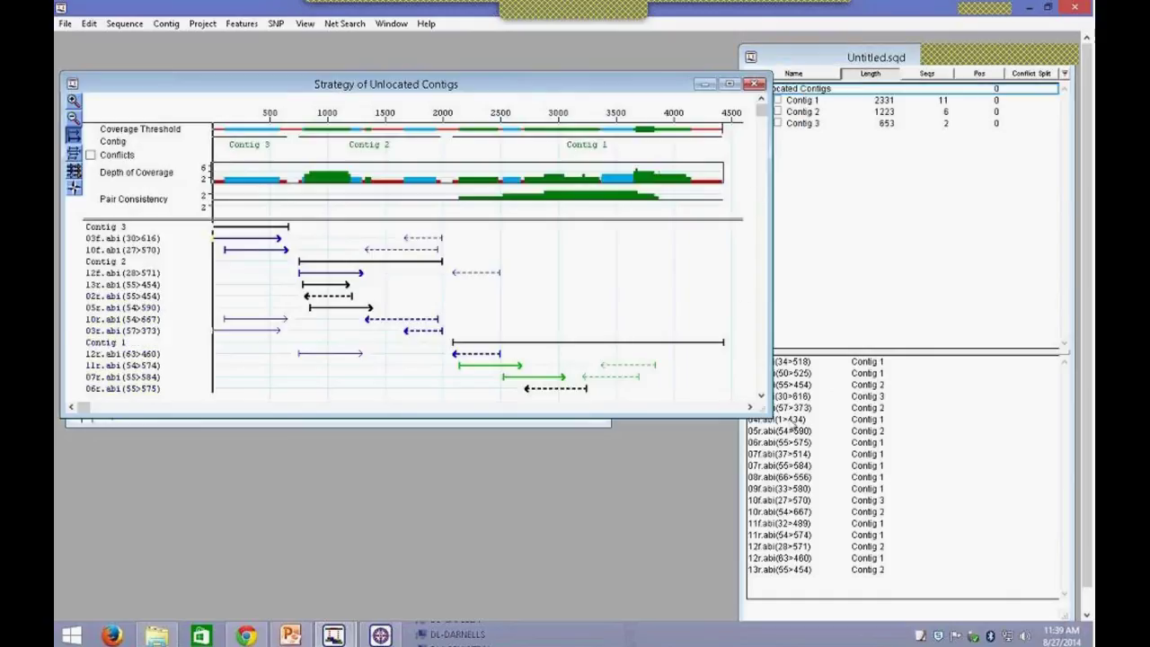
left_click_drag(765, 410, 927, 493)
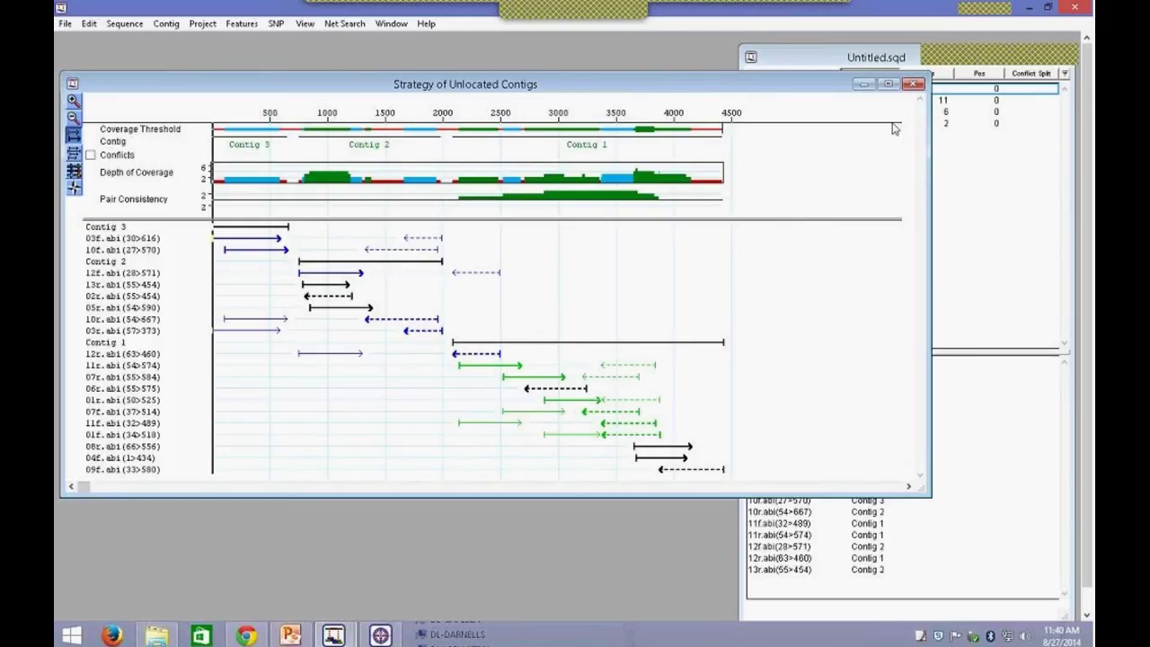
left_click_drag(926, 491, 977, 611)
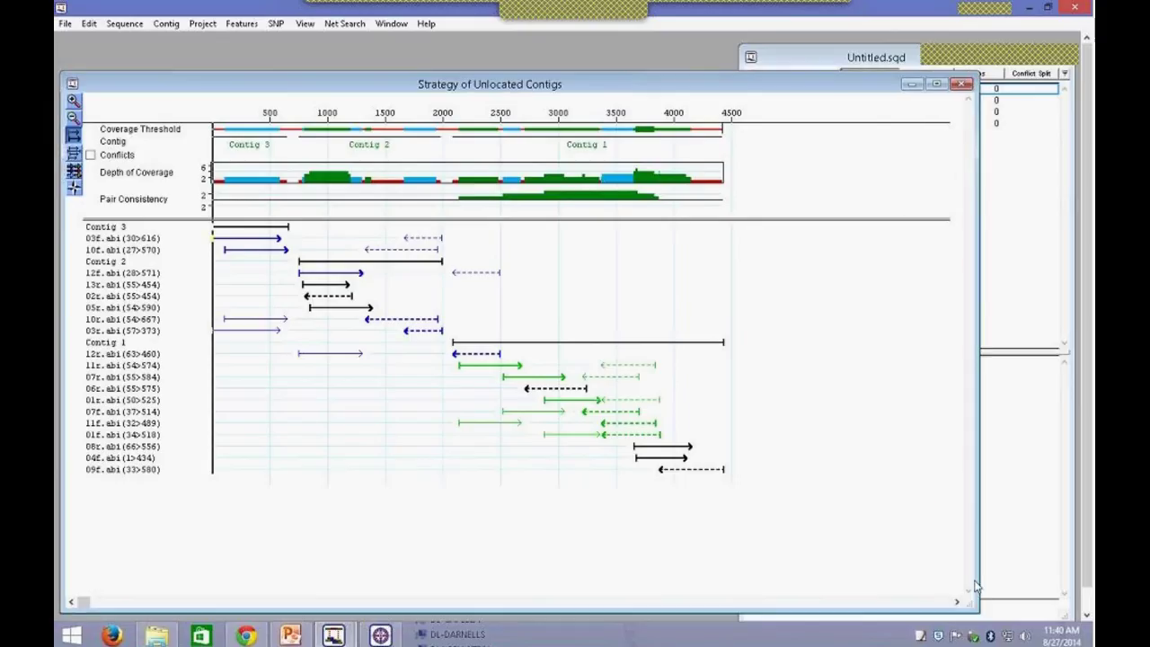
Step: Examine the scaffold strategy view at a closer zoom and with sequence names hidden, and return to the full named layout
left_click(75, 99)
left_click(75, 98)
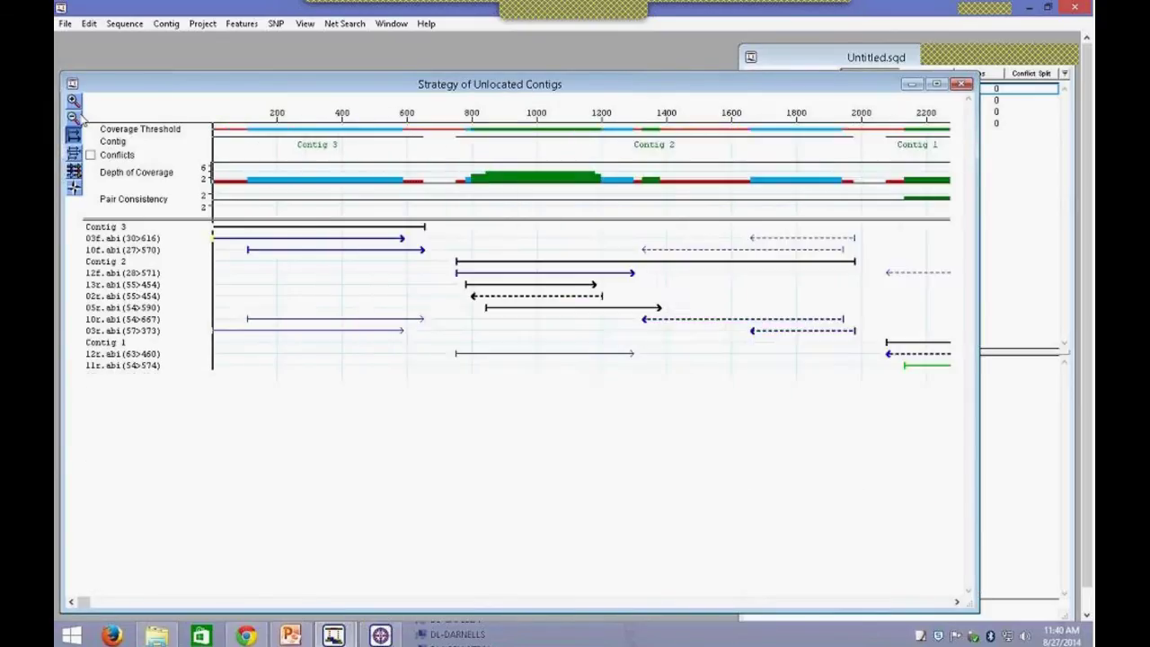
left_click(74, 117)
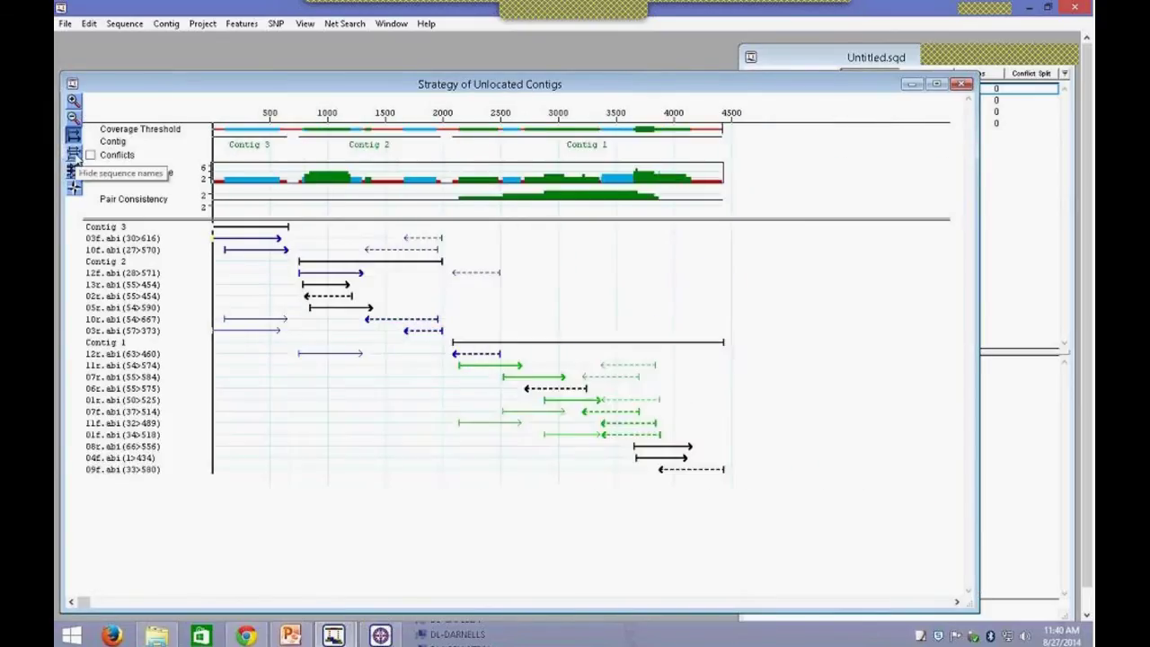
left_click(74, 153)
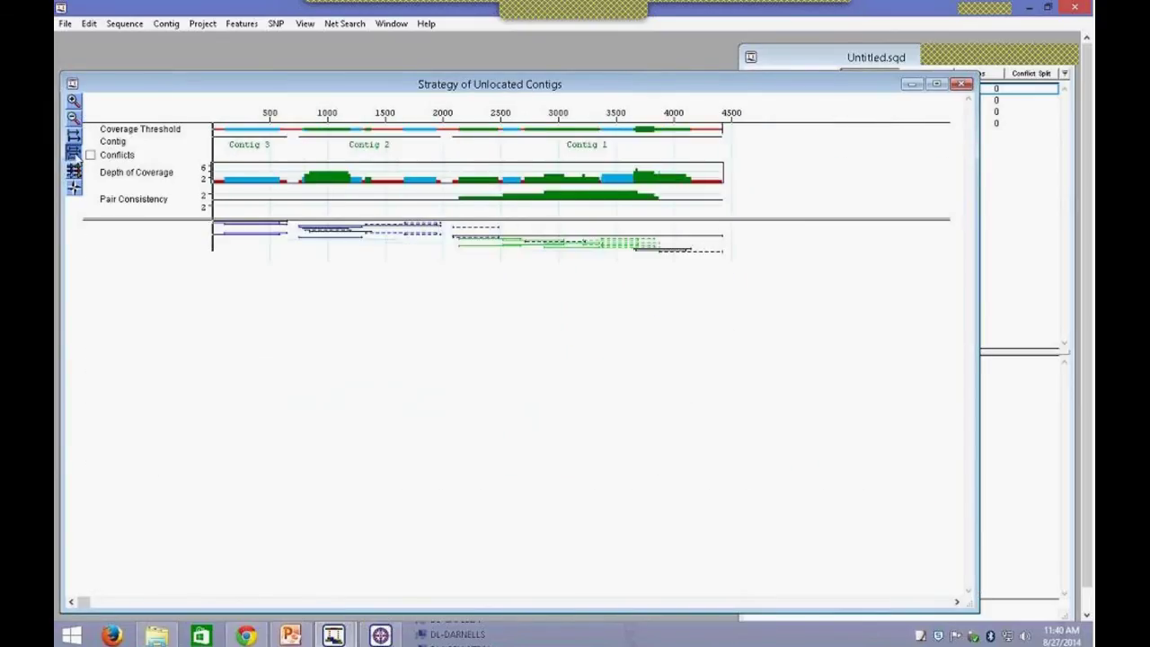
left_click(75, 134)
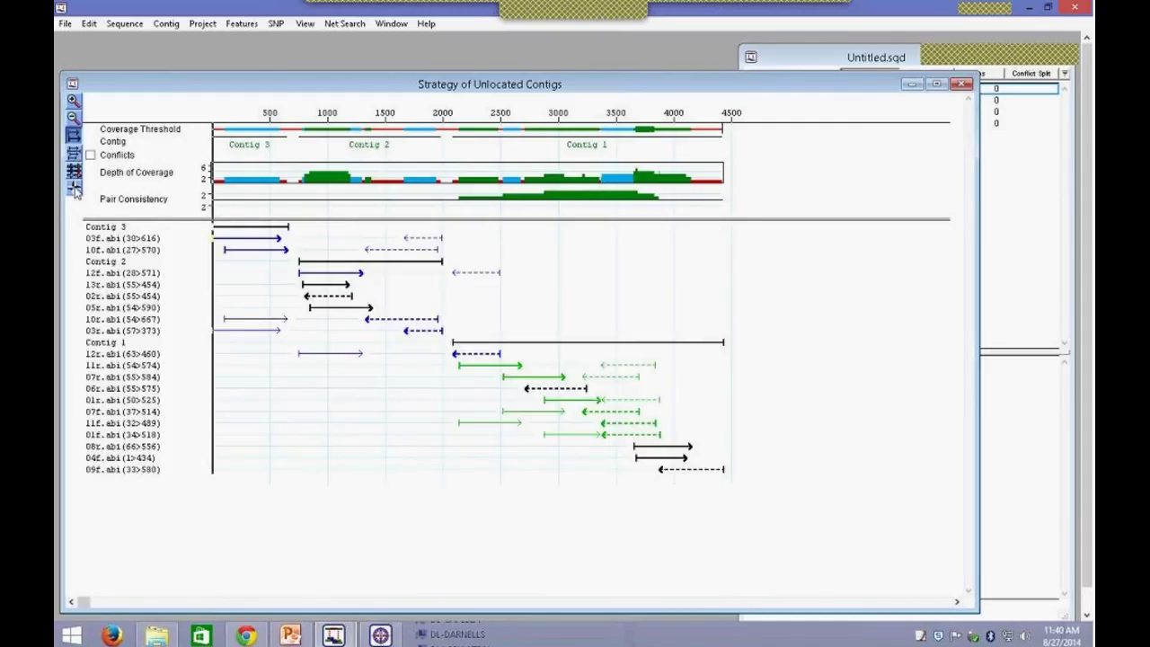
Step: View the coverage, feature and SNP navigation controls for the scaffold, close them, and review the available contig commands
left_click(75, 189)
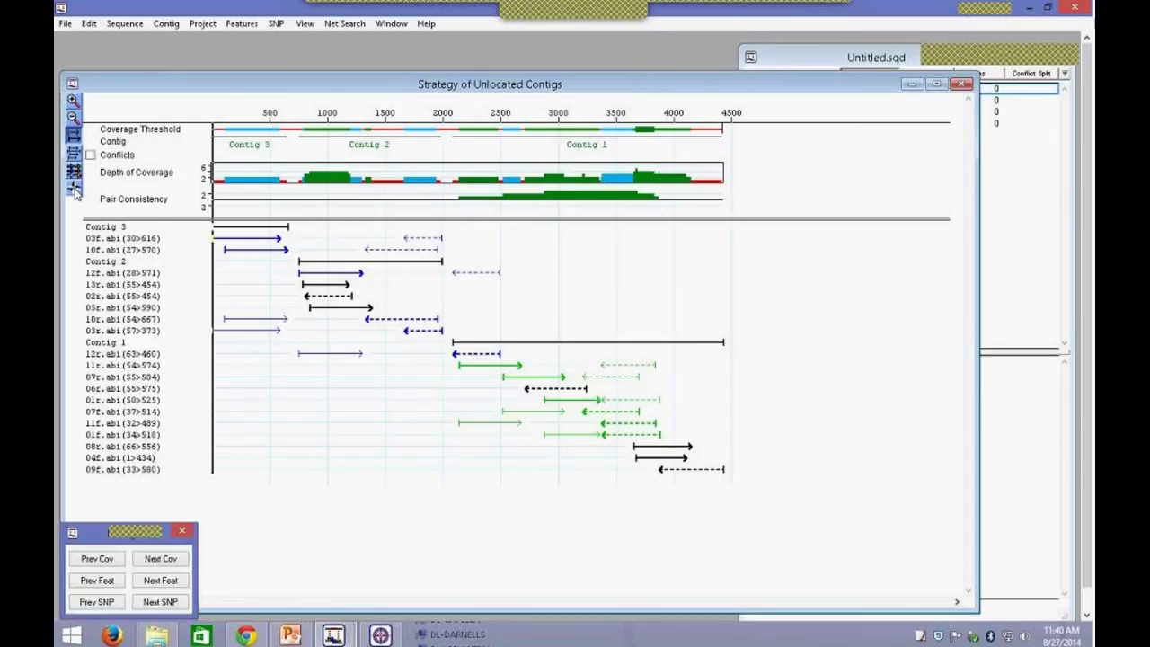
left_click(183, 530)
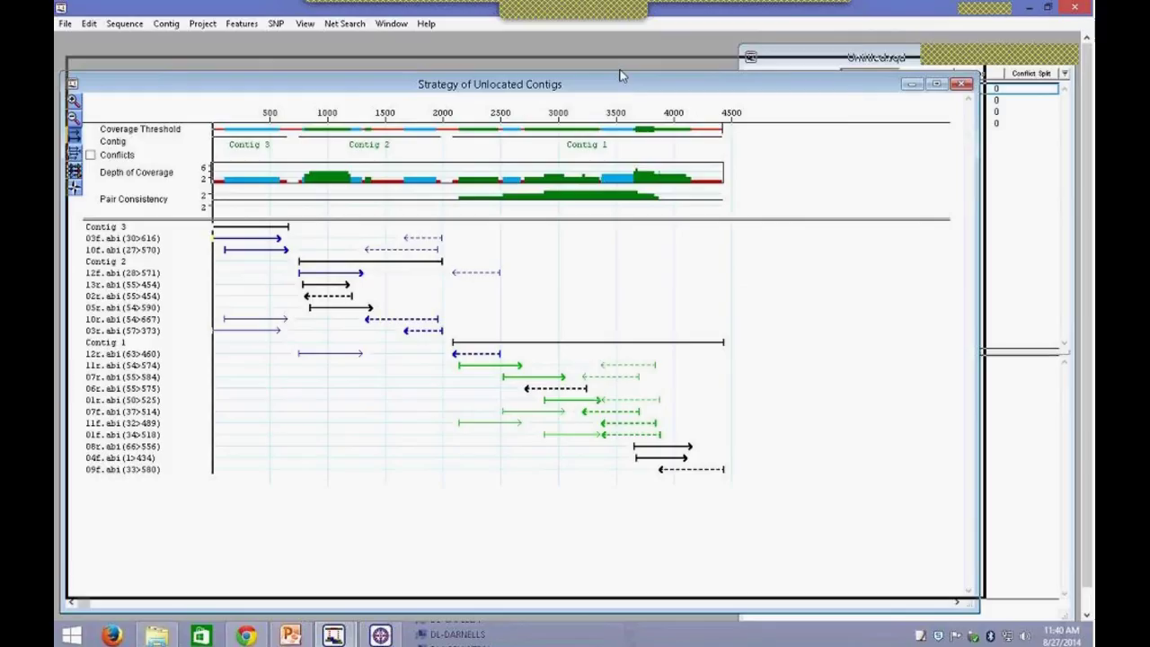
left_click_drag(617, 87, 623, 72)
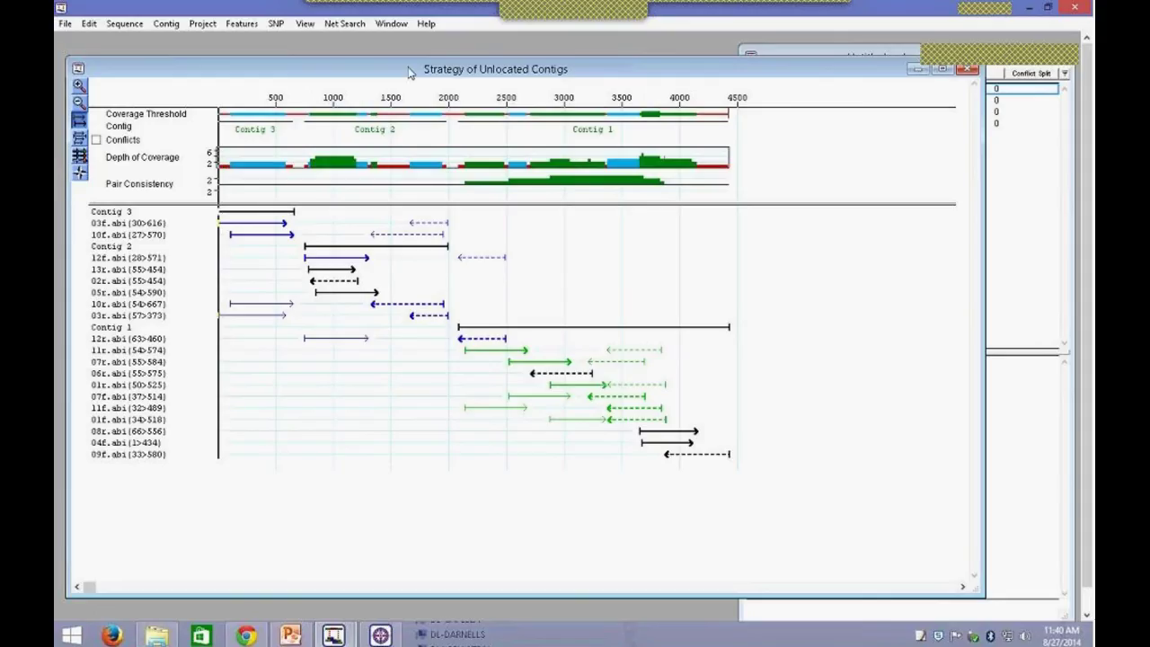
left_click(167, 23)
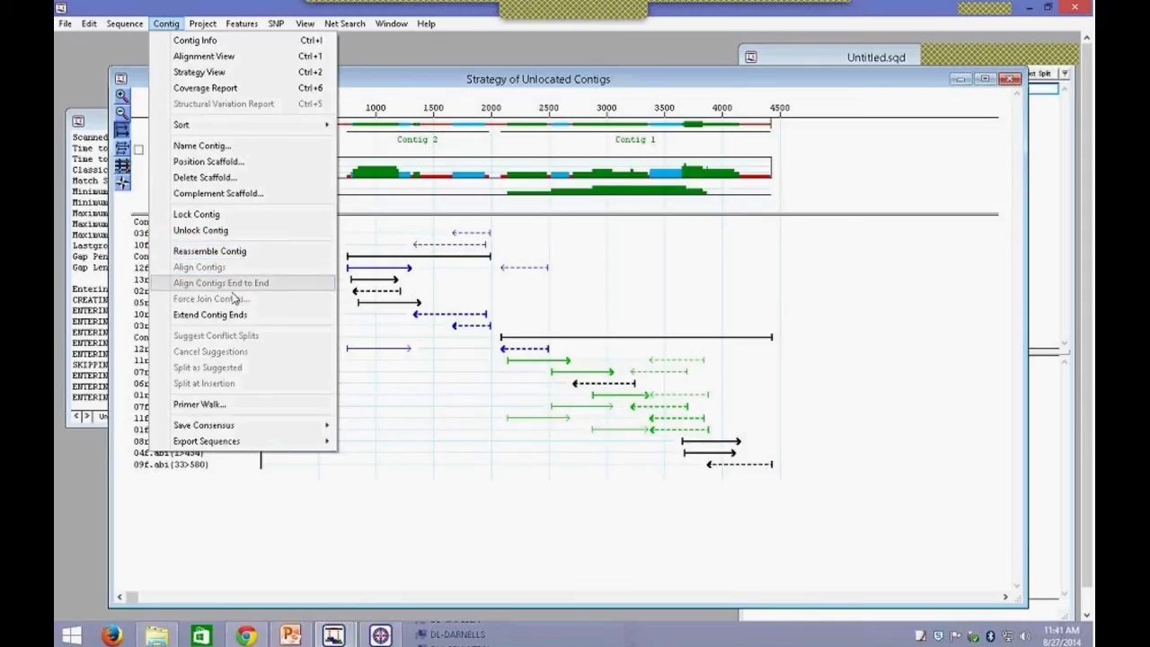
left_click(466, 86)
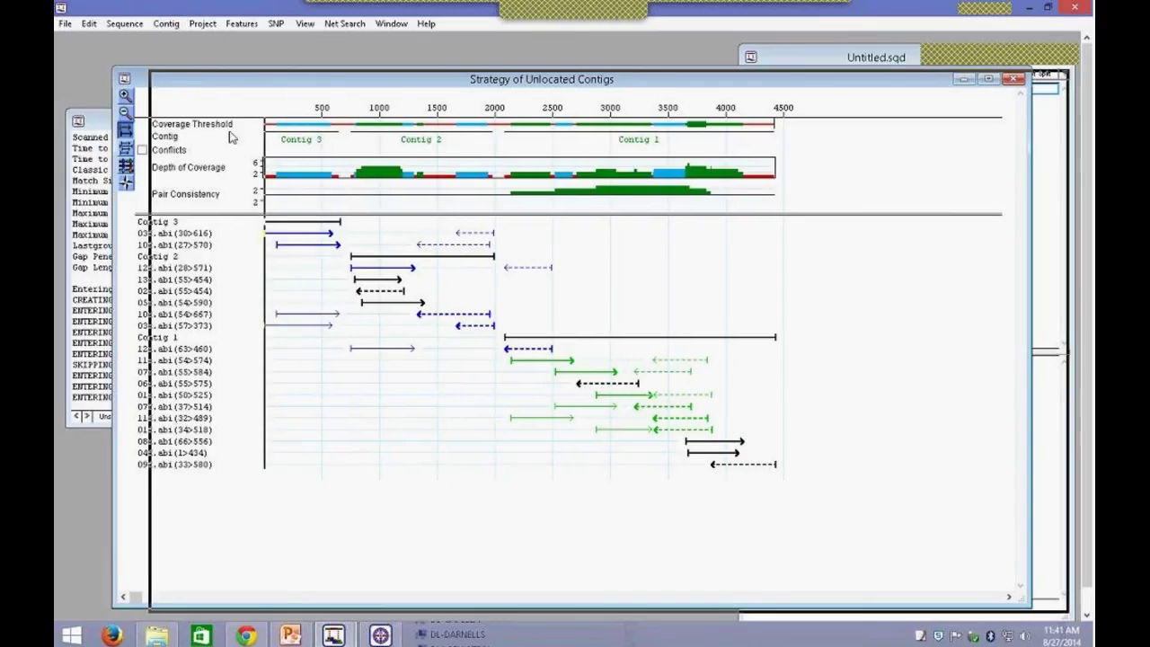
Step: Open Contig 1's alignment from the project window and delete the consensus base at position 44
left_click_drag(501, 85, 539, 91)
left_click(868, 61)
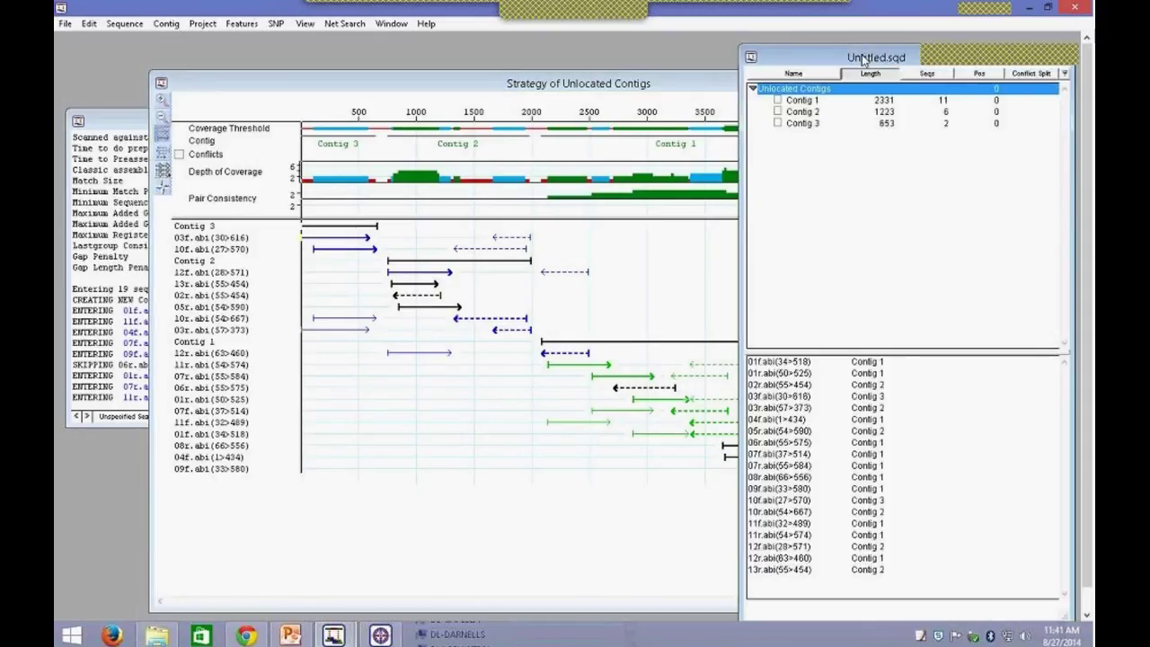
left_click(808, 102)
double_click(808, 101)
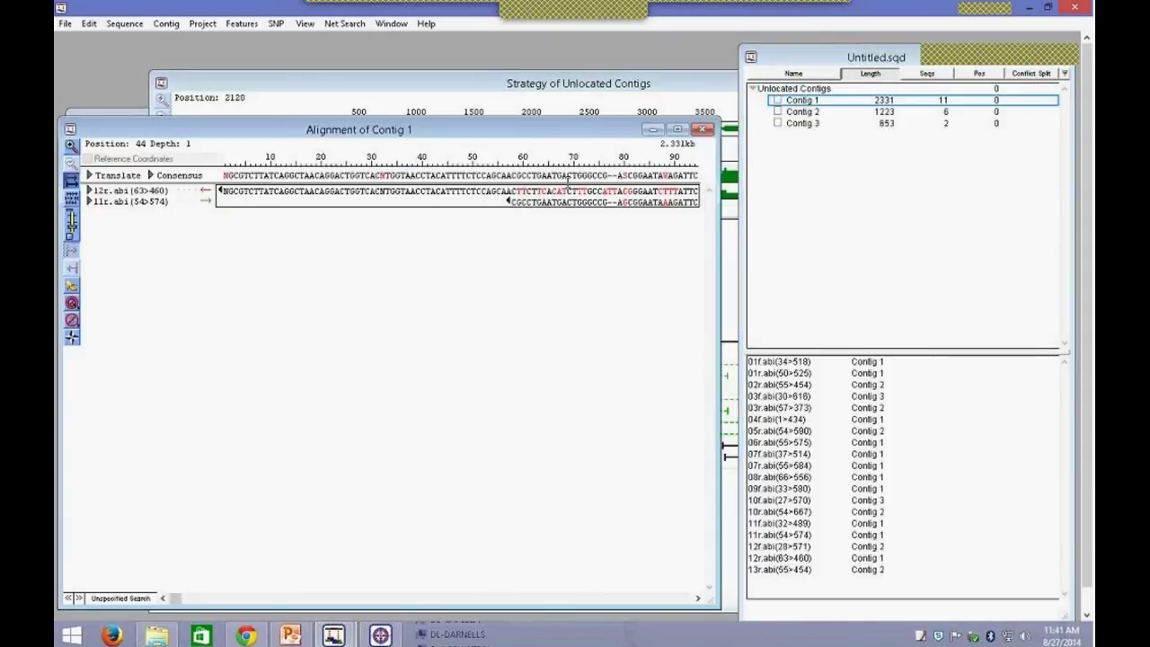
key("Delete")
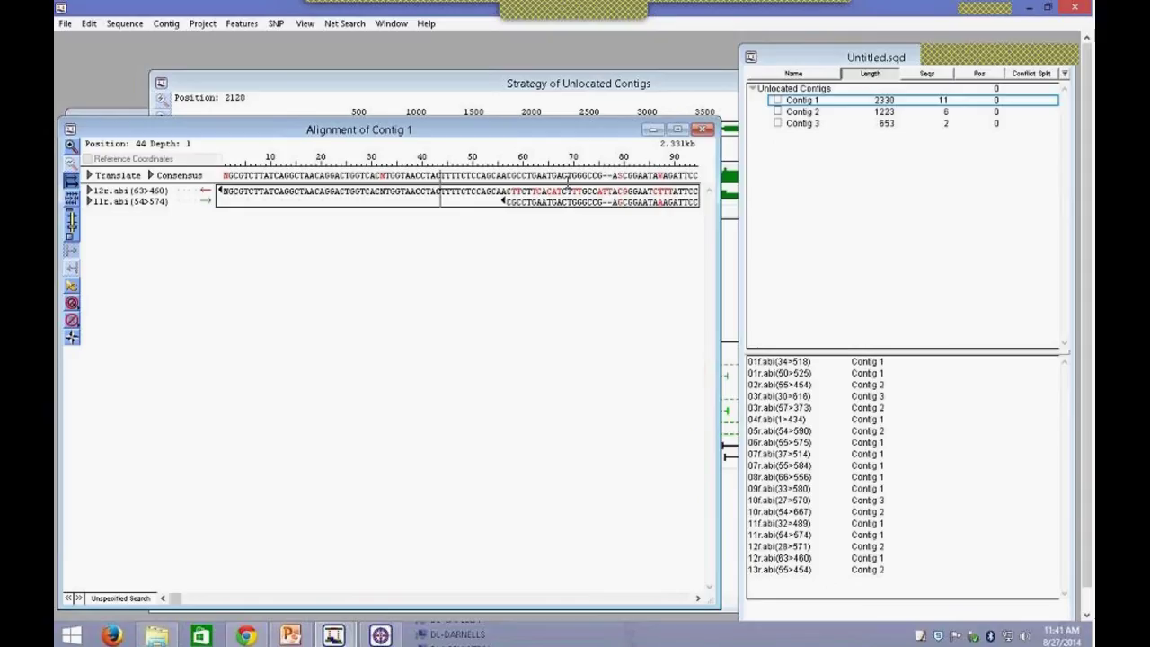
Step: Insert gaps and lowercase a bases into Contig 1's consensus where the base was deleted, and remove them again
type("--aaa")
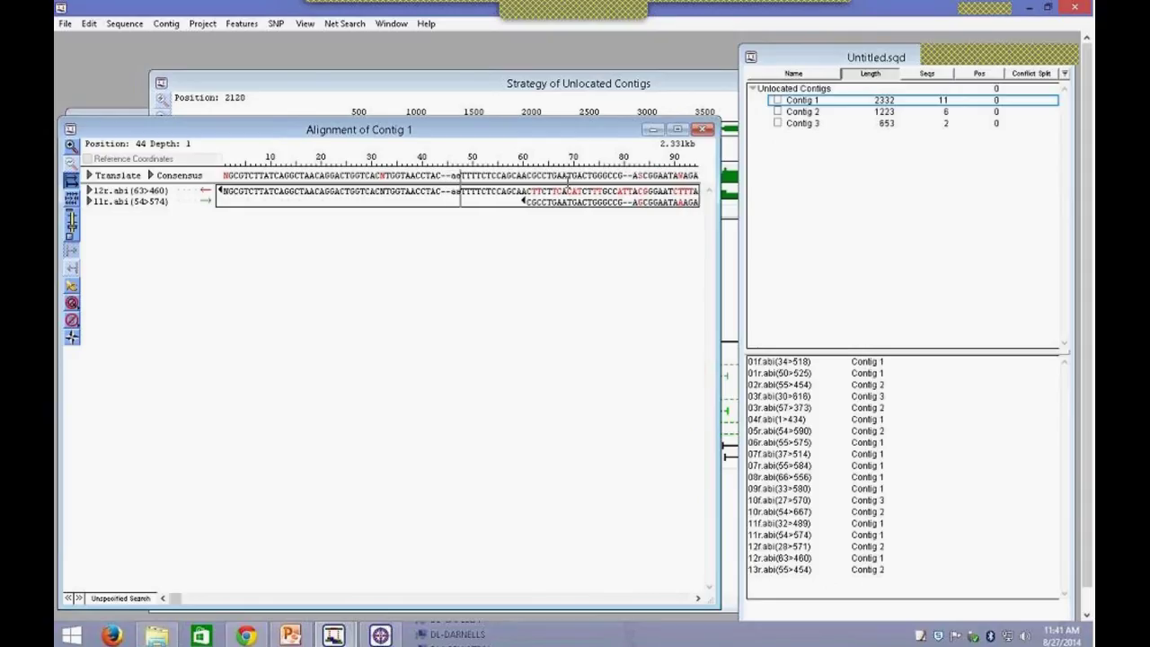
key("BackSpace")
key("BackSpace")
key("BackSpace")
key("BackSpace")
key("BackSpace")
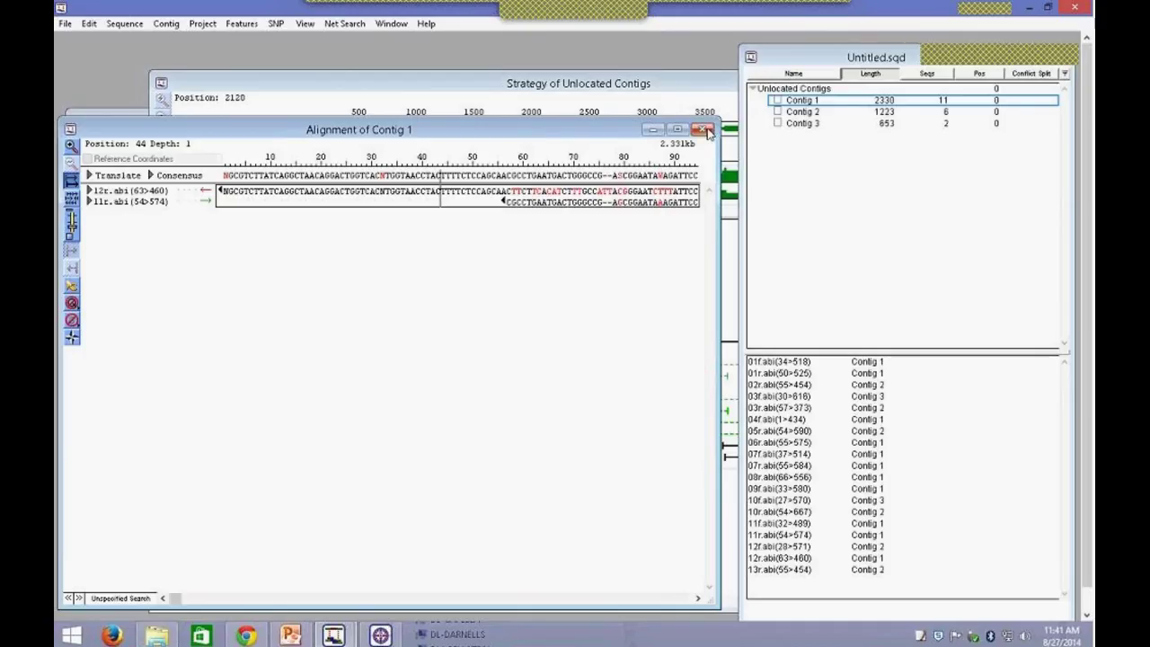
Step: Close Contig 1's alignment and open the Primer Walk setup from the Unlocated Contigs strategy view
left_click(705, 128)
left_click_drag(614, 89, 575, 86)
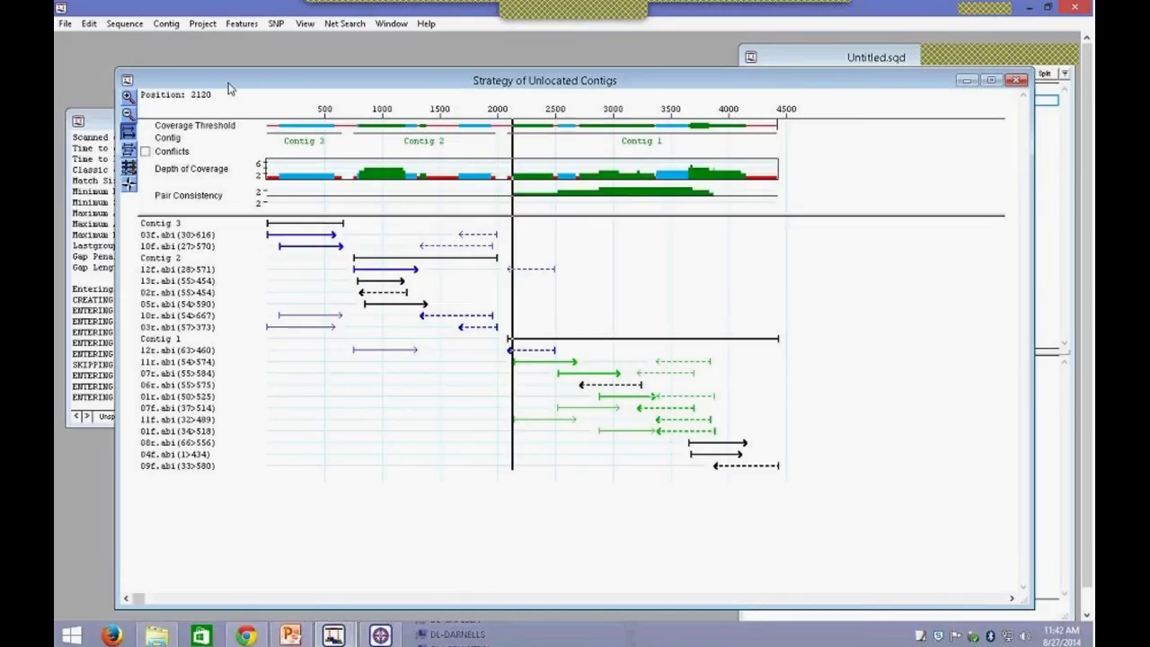
left_click(202, 24)
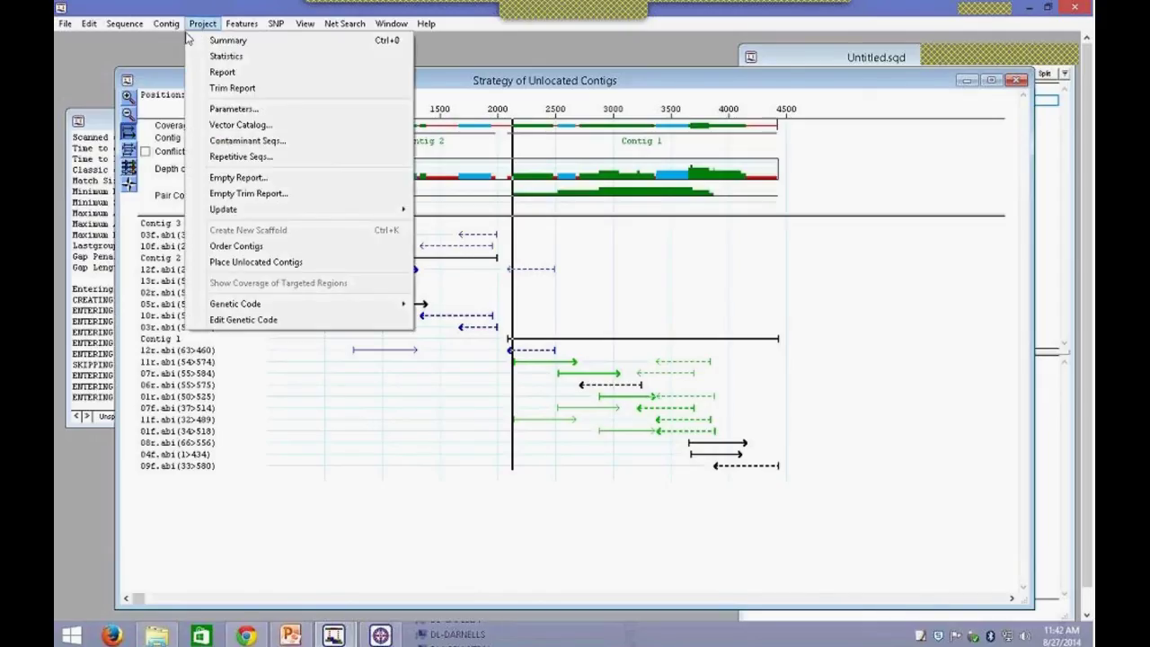
mouse_move(172, 30)
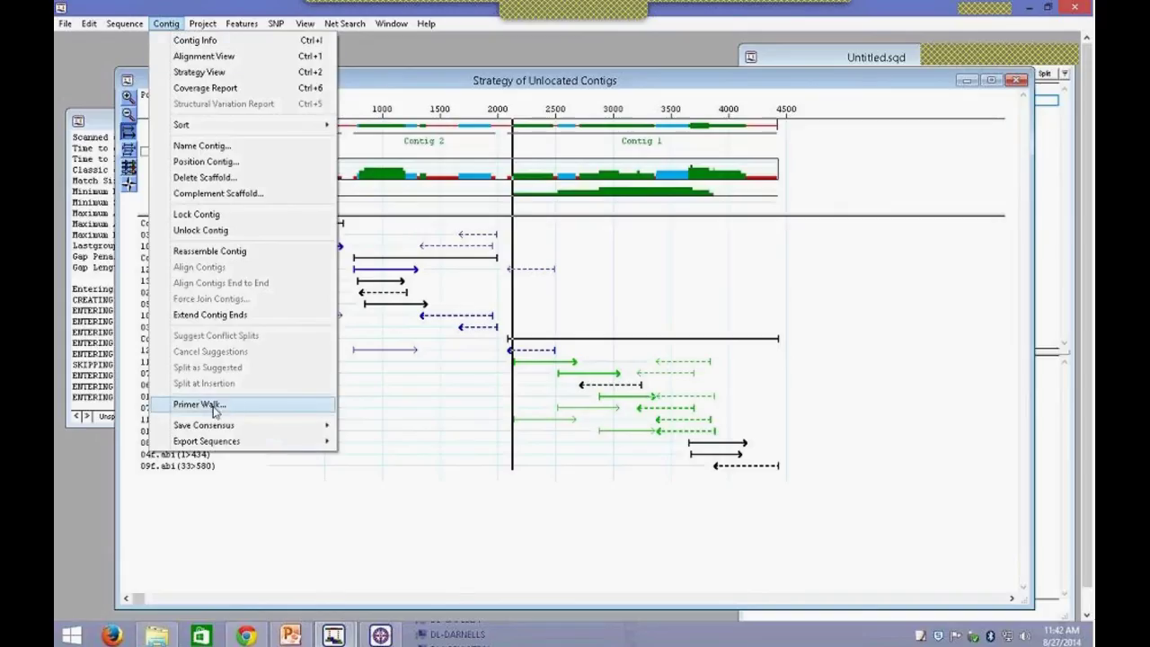
left_click(244, 411)
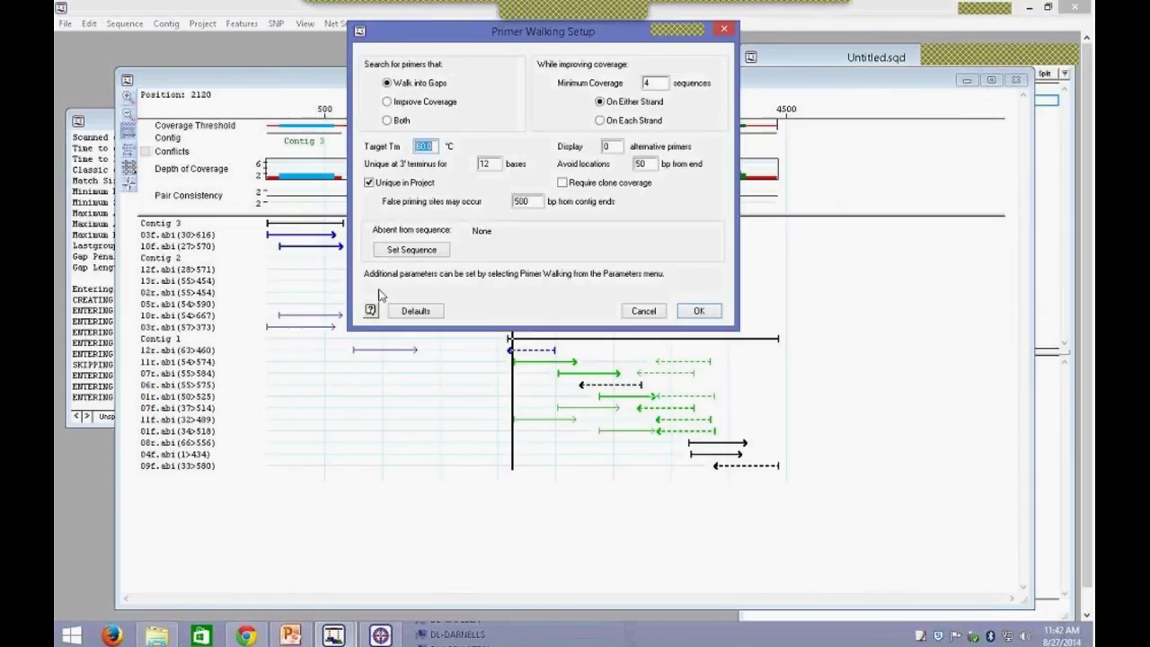
Step: Run the primer walk to both walk into gaps and improve coverage, displaying 5 alternative primers
left_click(411, 103)
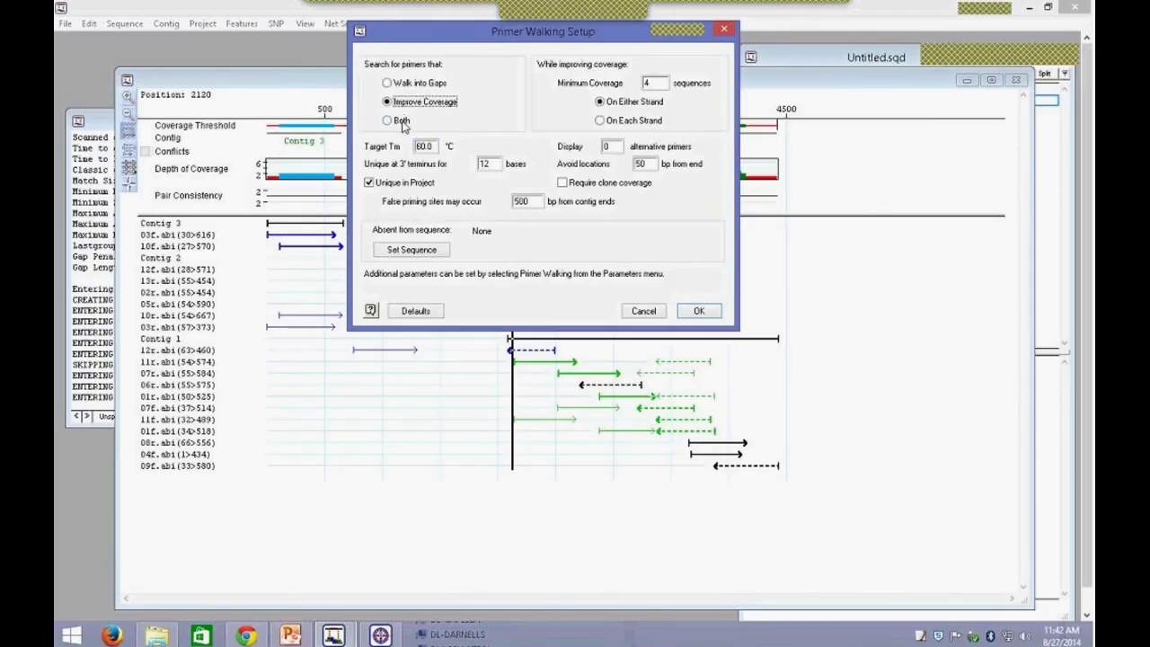
left_click(398, 121)
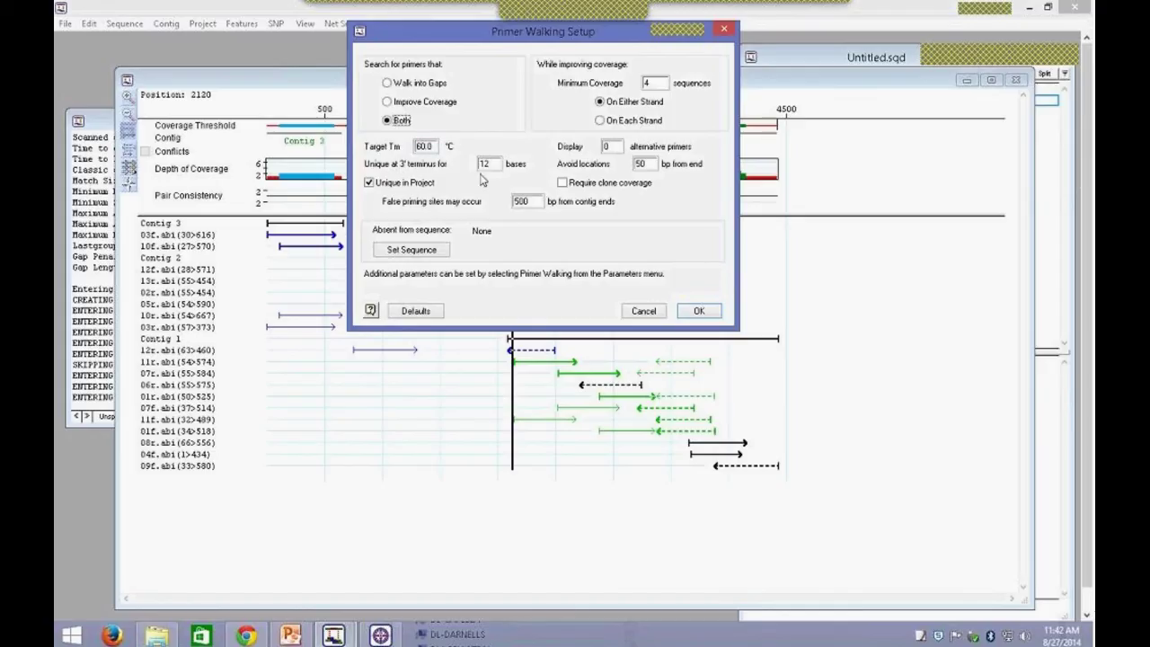
double_click(614, 147)
type("5")
mouse_move(632, 126)
mouse_move(564, 187)
mouse_move(421, 86)
left_click(698, 311)
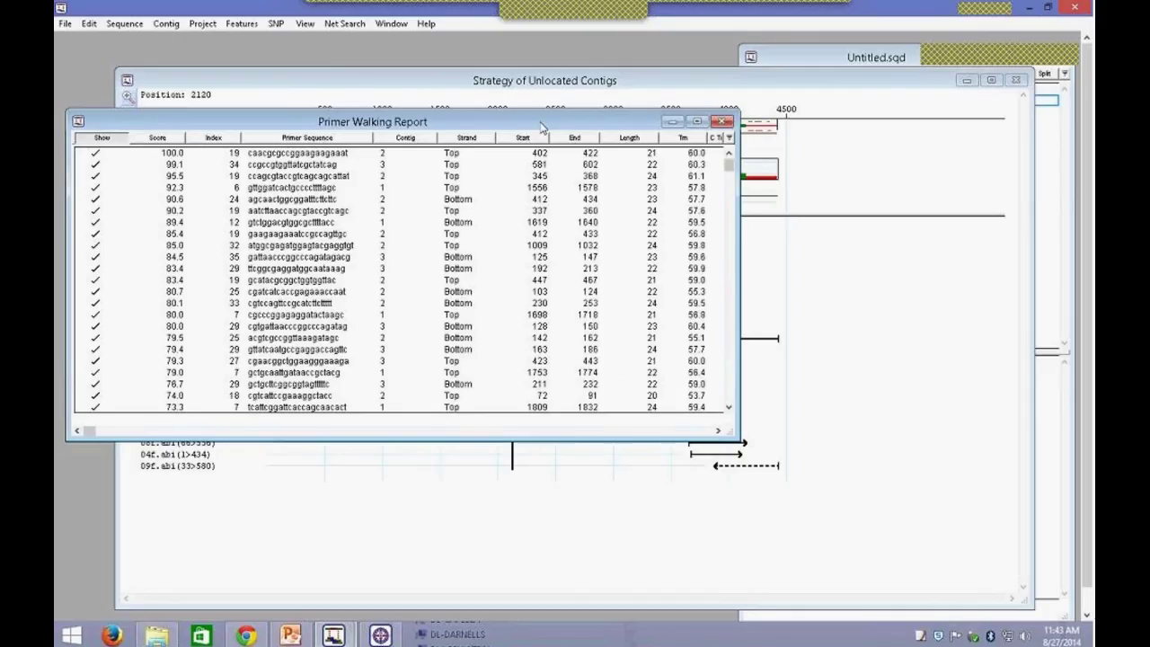
Step: Arrange the Primer Walking Report above a reduced Unlocated Contigs strategy window so that both can be seen
left_click_drag(540, 121, 704, 88)
left_click_drag(652, 90, 490, 55)
left_click(794, 105)
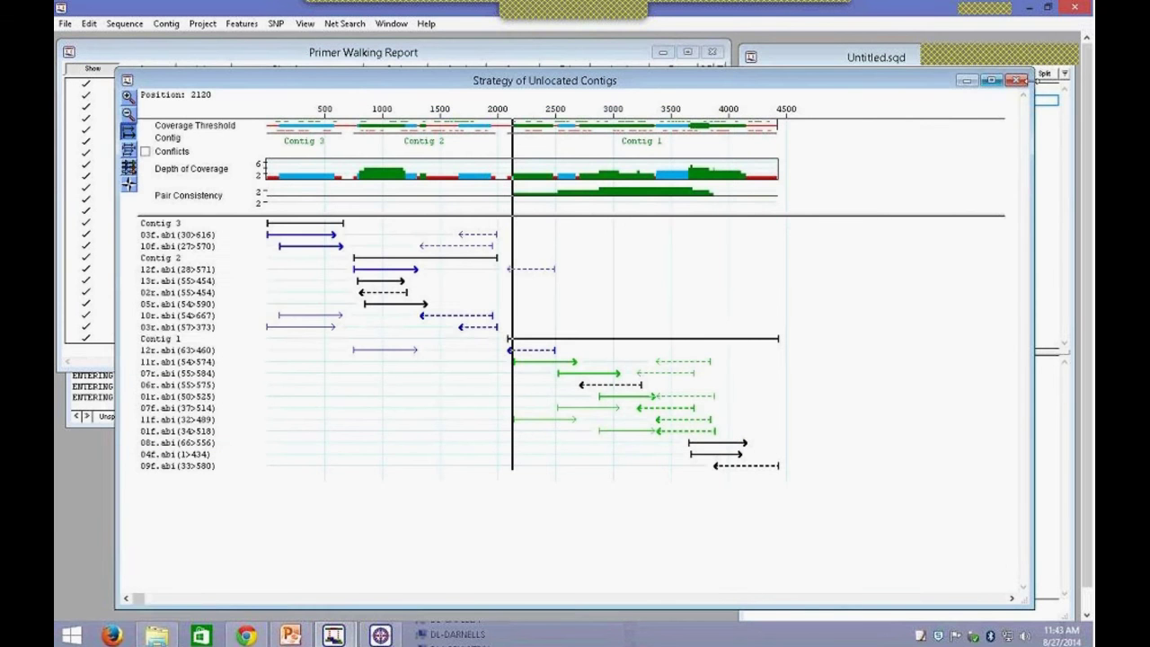
left_click_drag(1031, 76, 902, 331)
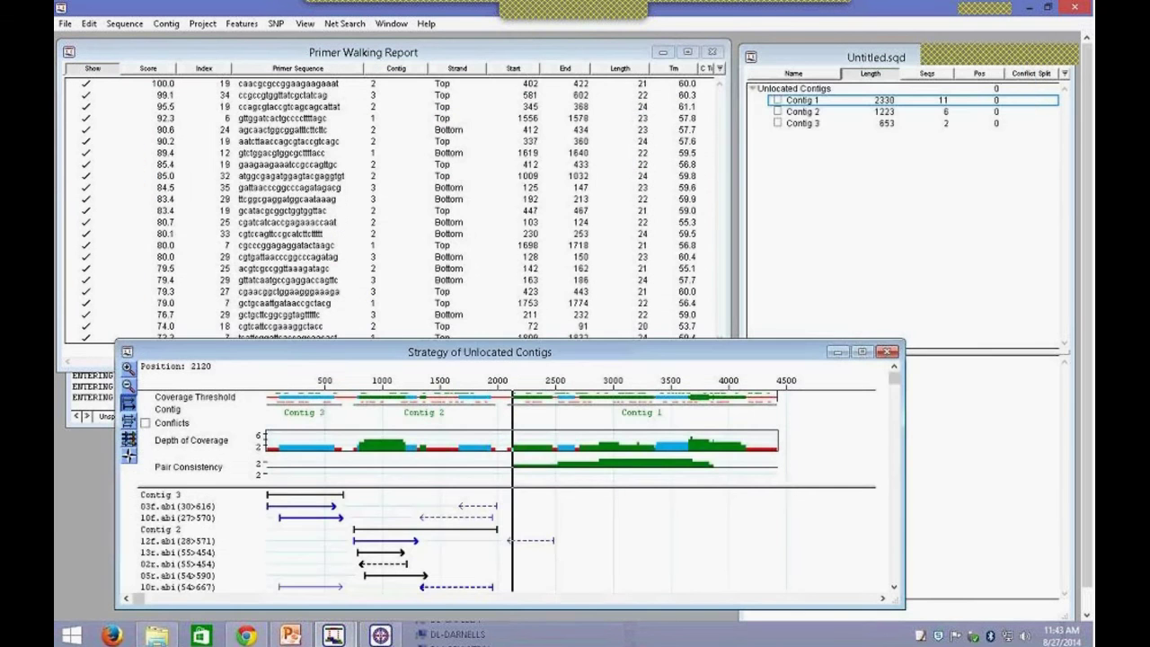
left_click_drag(117, 395, 301, 395)
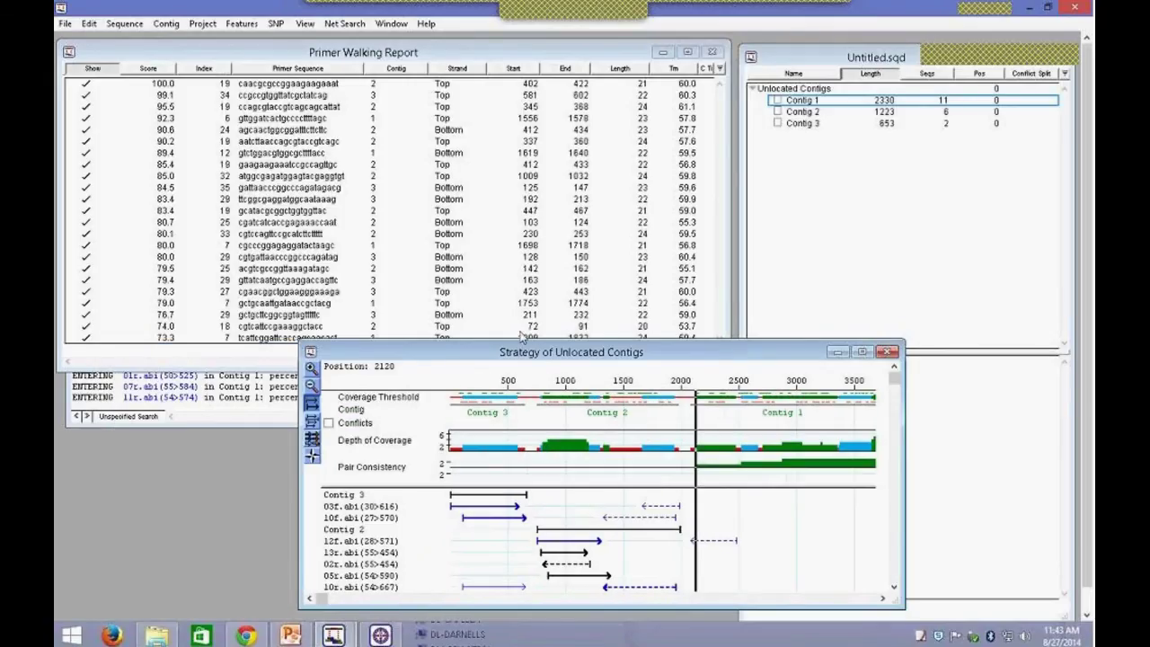
left_click_drag(525, 347, 694, 352)
Step: Open Contig 1's alignment and resize its window to fit directly beneath the Primer Walking Report
double_click(819, 106)
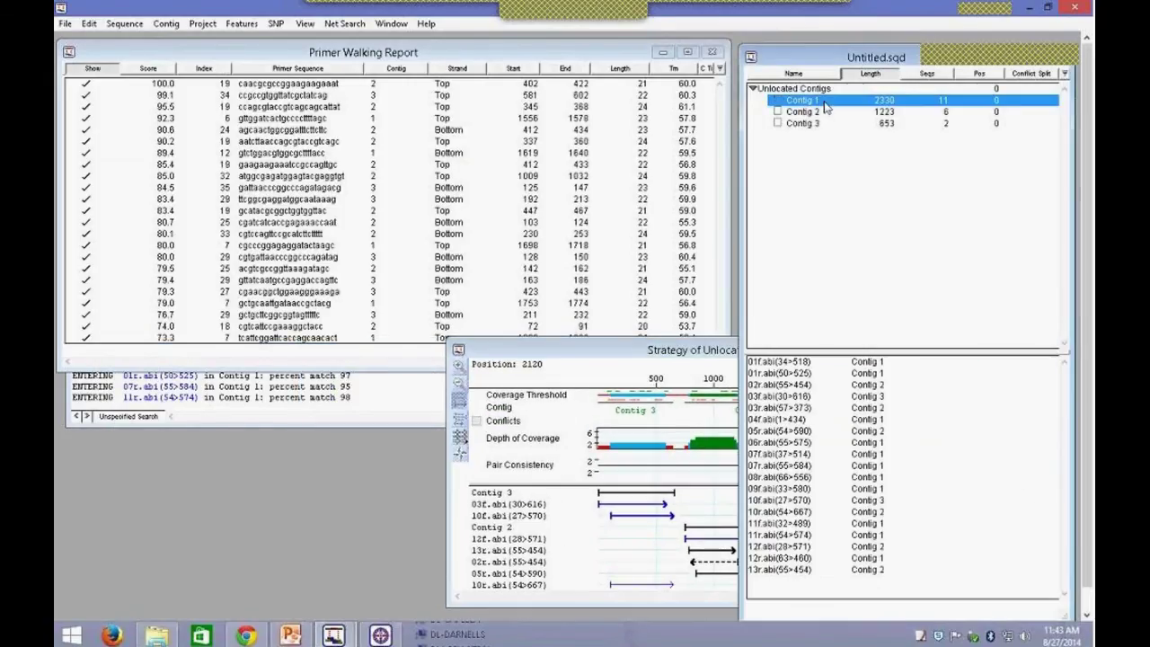
left_click_drag(718, 123, 548, 331)
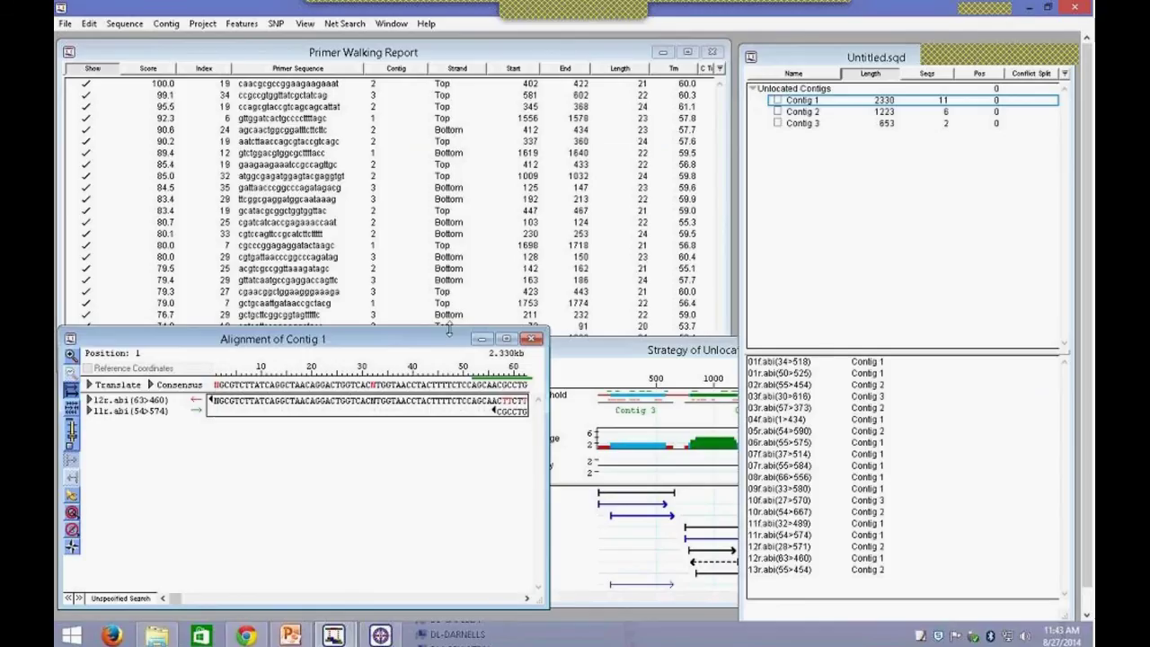
left_click_drag(452, 333, 443, 363)
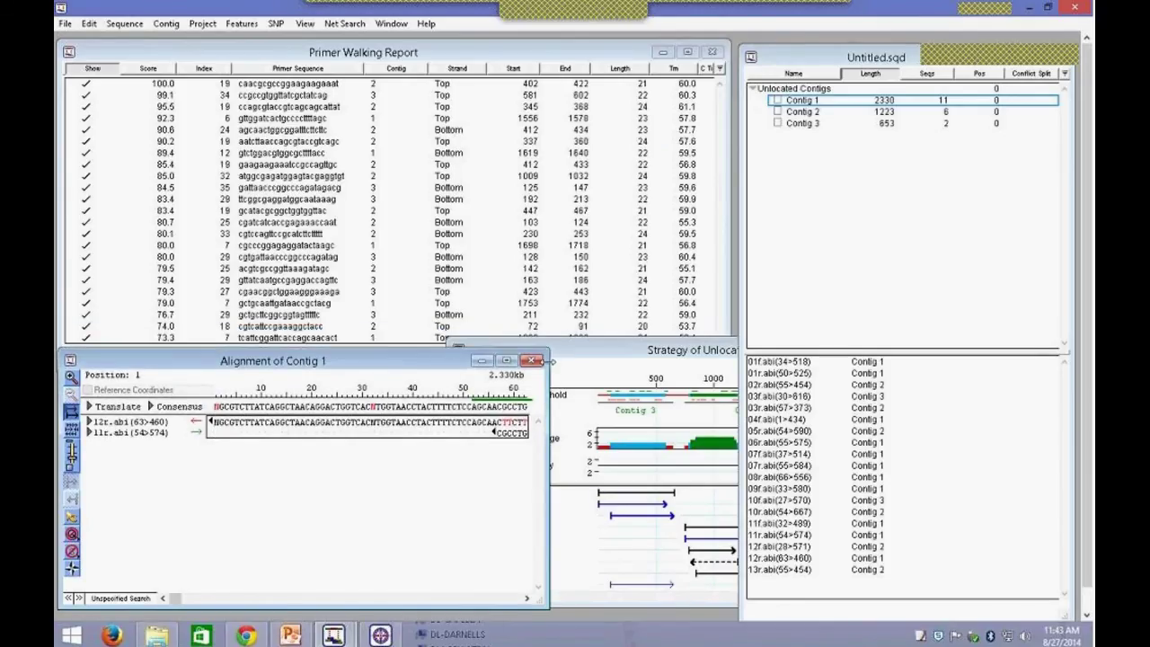
left_click_drag(736, 364, 734, 362)
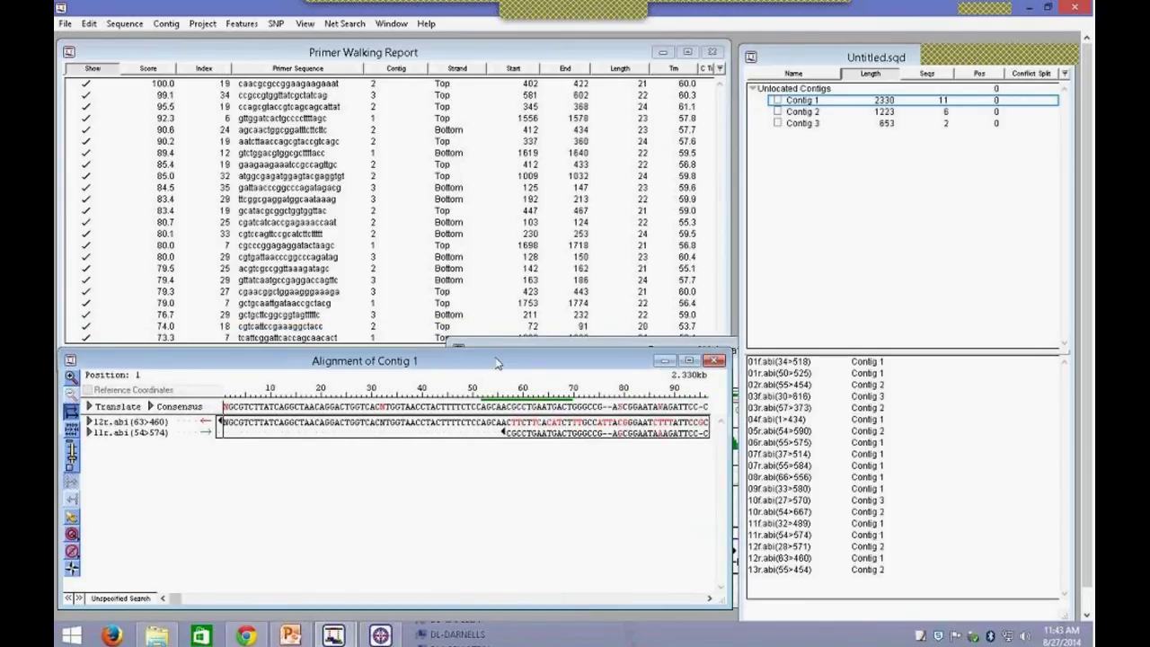
Step: Show the Contig 2 primers at 345–368 and 412–434 in its alignment, and look at primers farther along the contig
left_click(329, 107)
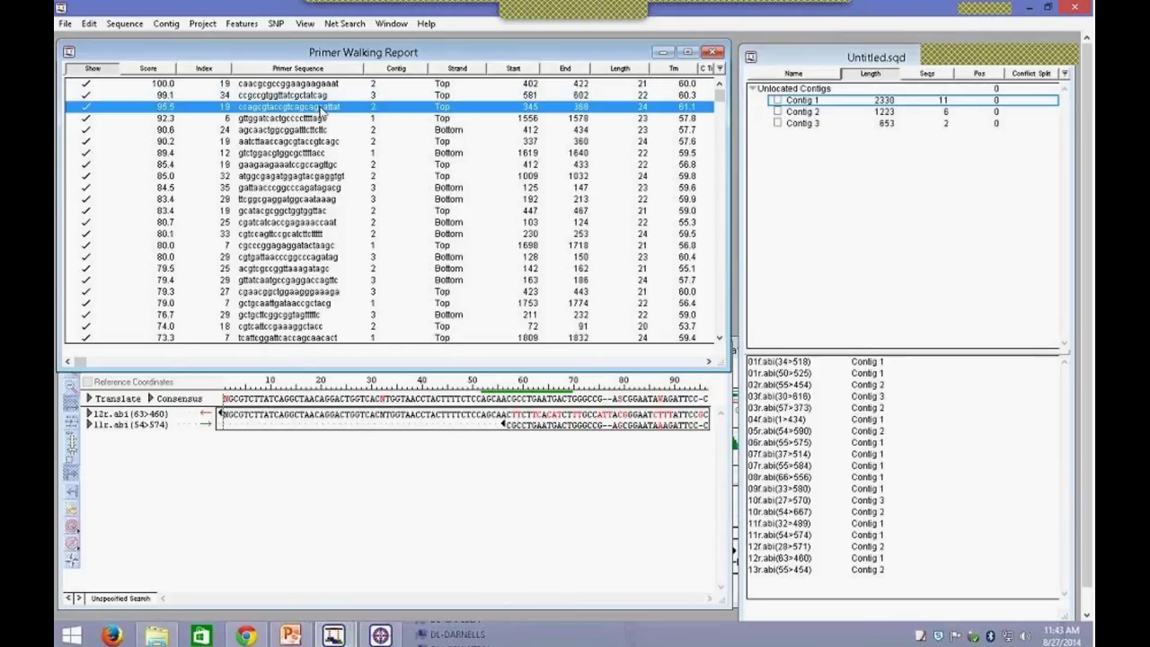
double_click(323, 109)
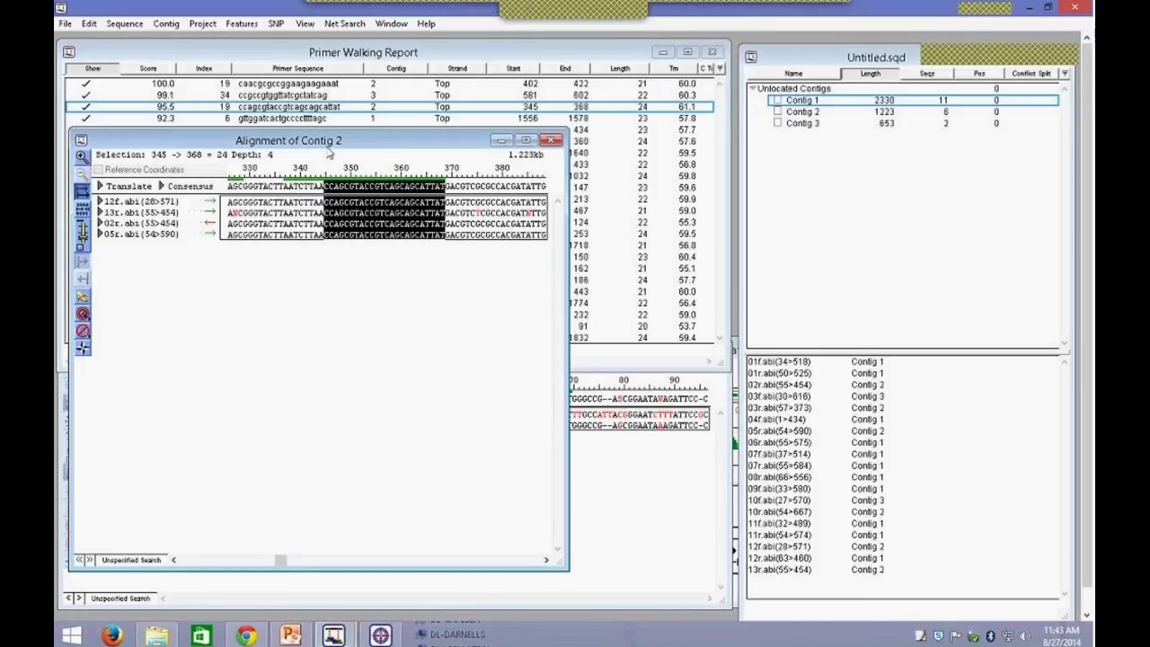
left_click_drag(330, 142, 337, 171)
left_click(395, 131)
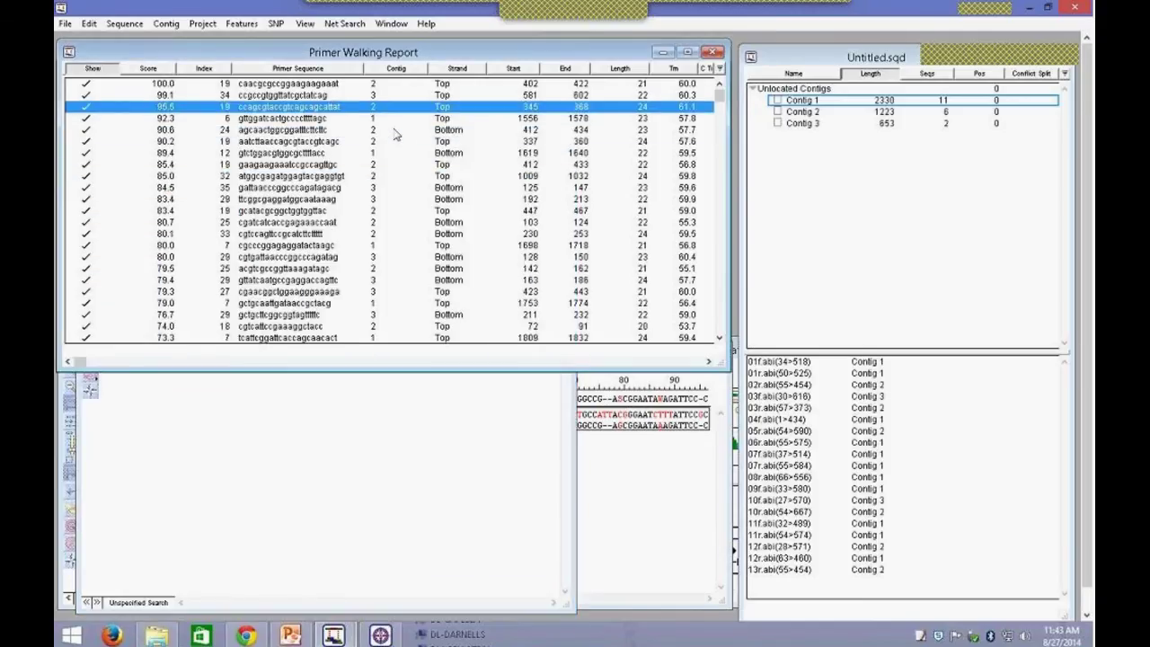
double_click(393, 133)
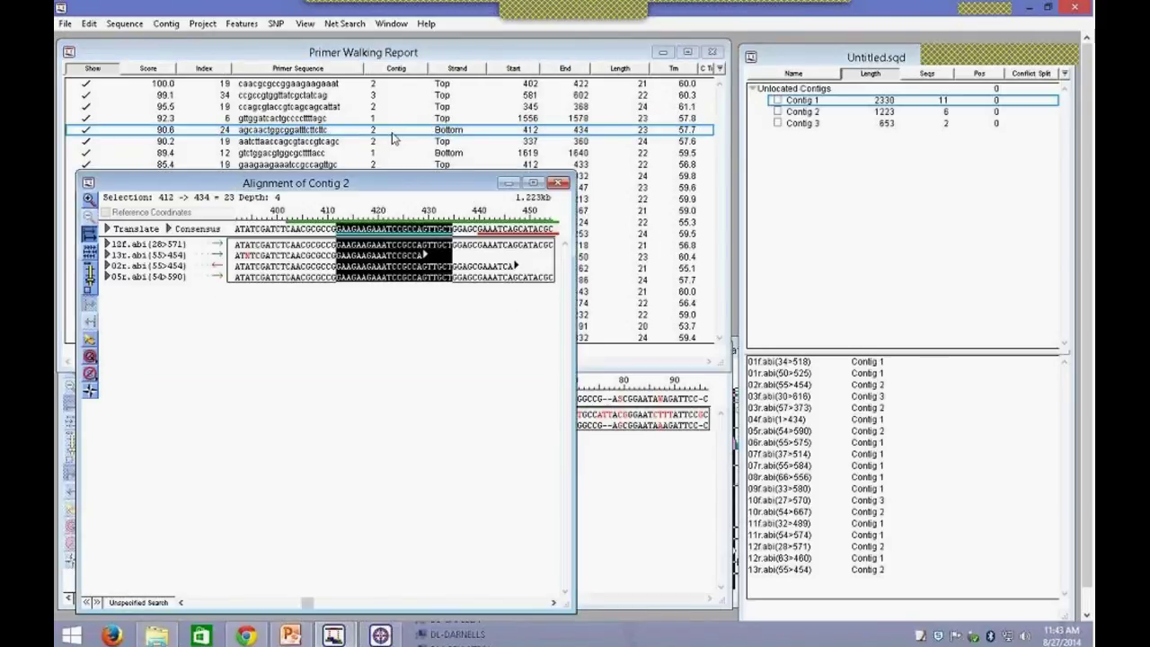
left_click_drag(313, 603, 485, 599)
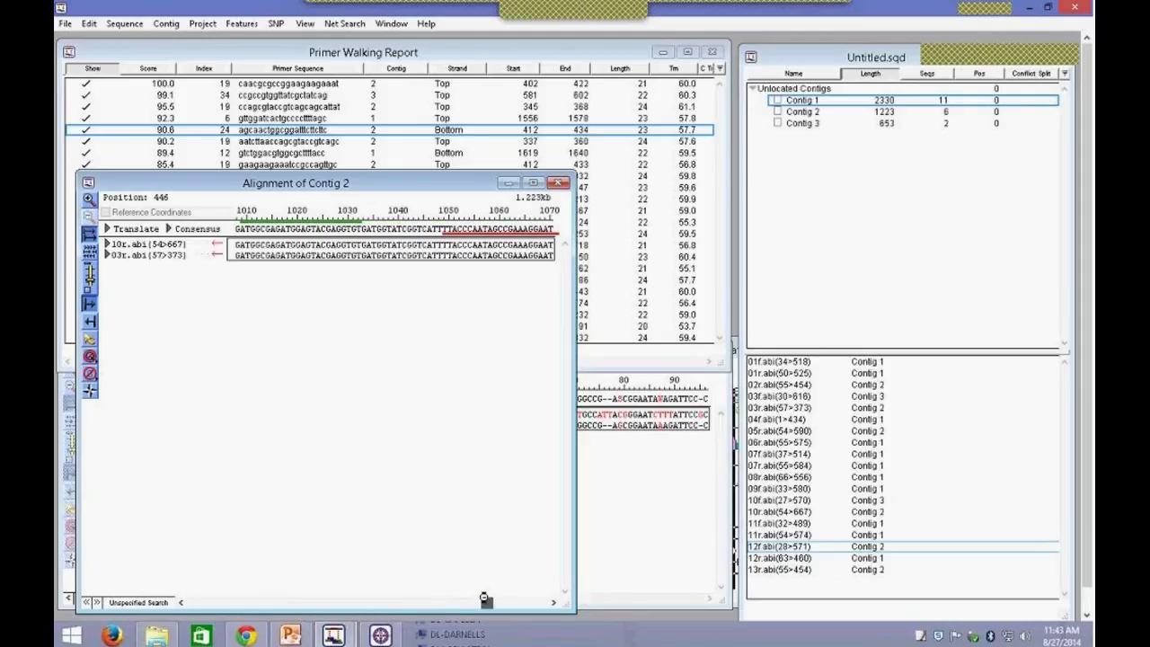
Step: Minimize the Contig 2 and Contig 1 alignment windows, and widen the scaffold strategy window to show all three contigs
left_click(509, 185)
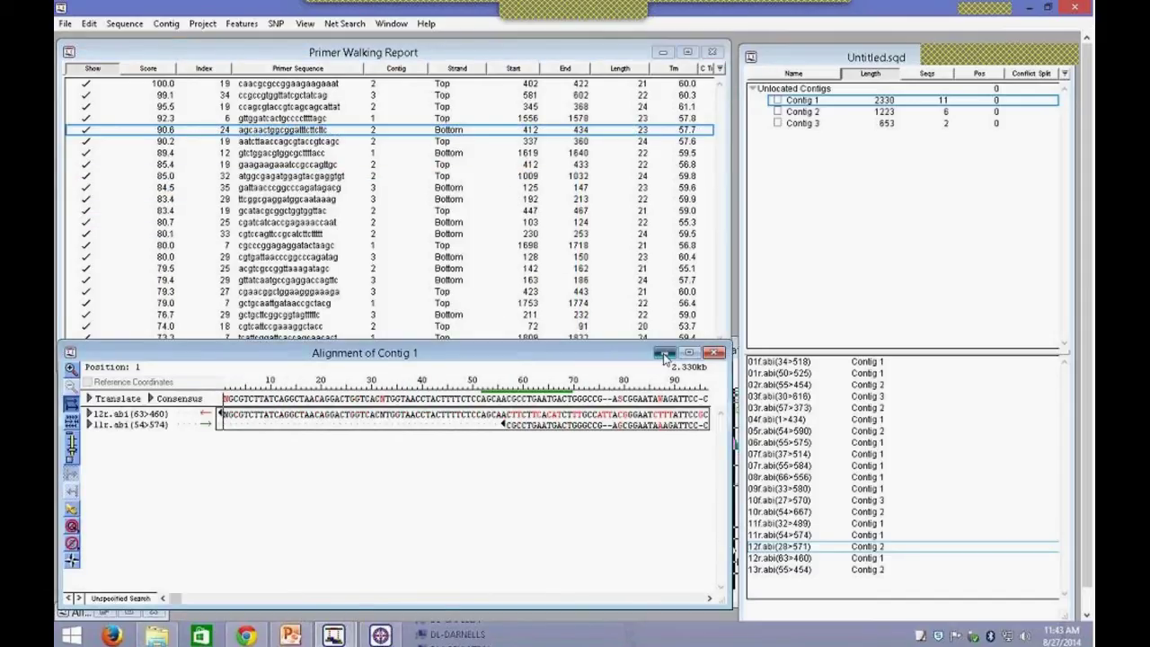
left_click(620, 410)
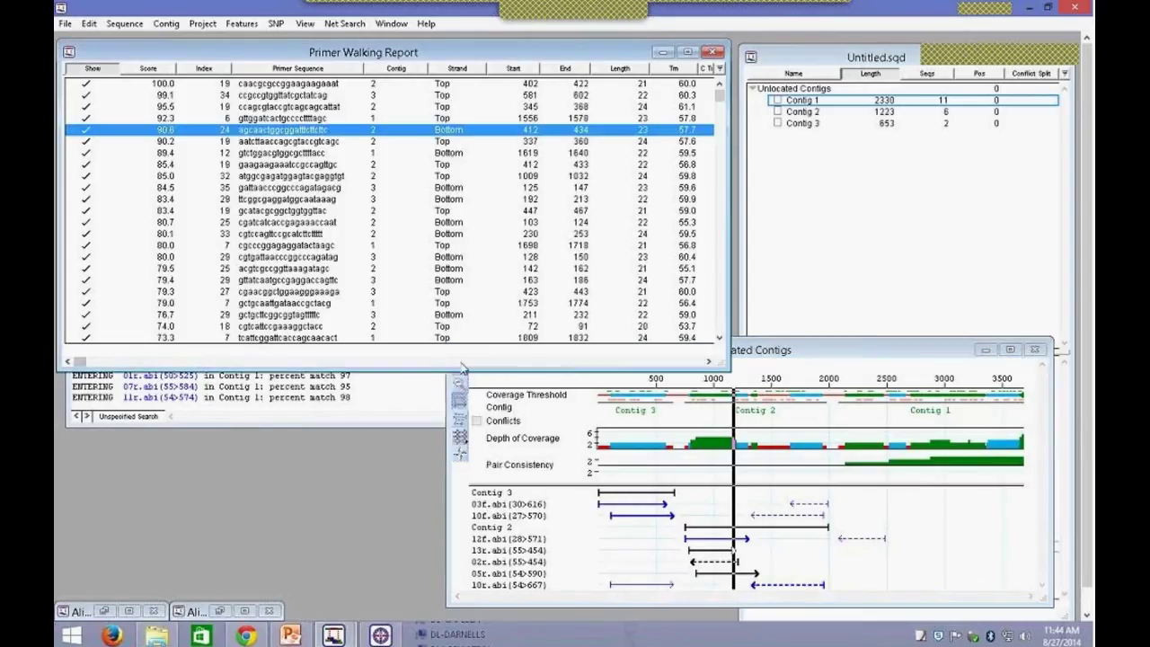
left_click_drag(447, 388, 87, 387)
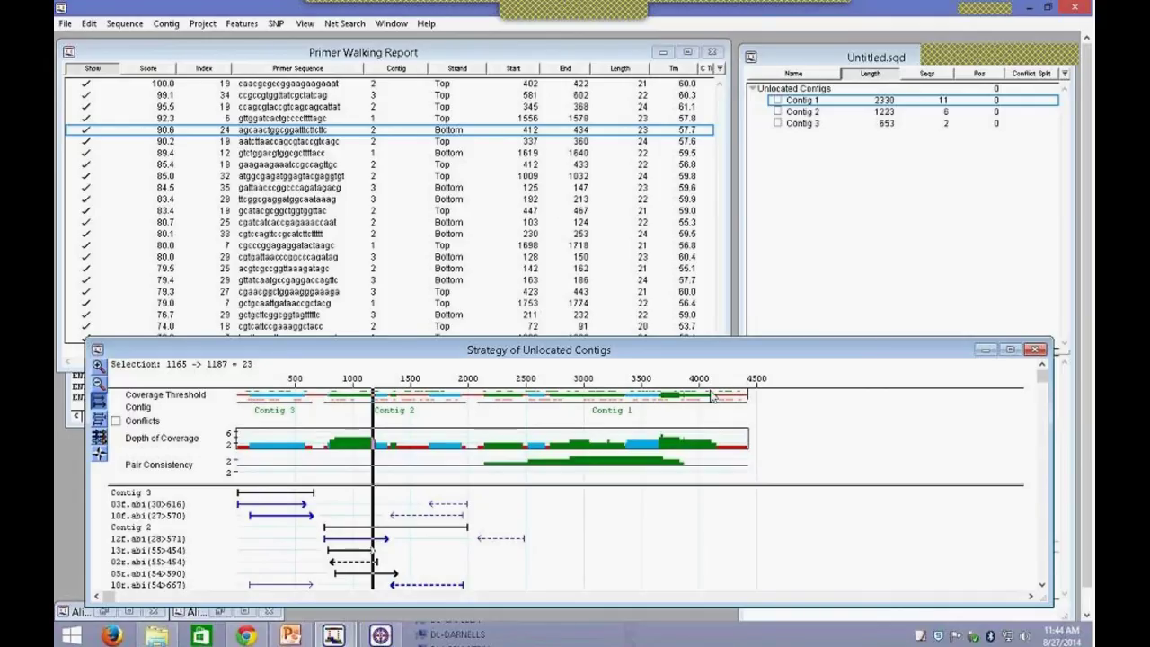
Step: Zoom in on the scaffold strategy view and fit its window beneath the Primer Walking Report
left_click(99, 366)
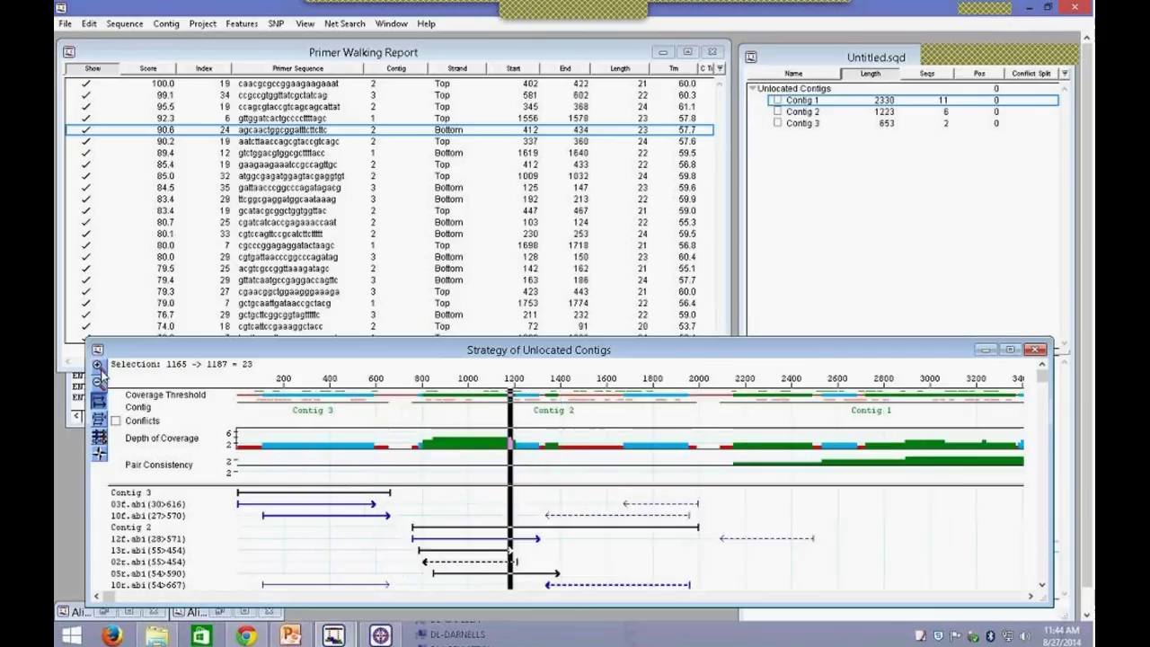
left_click(99, 366)
left_click(98, 366)
left_click(99, 382)
left_click_drag(87, 375, 61, 378)
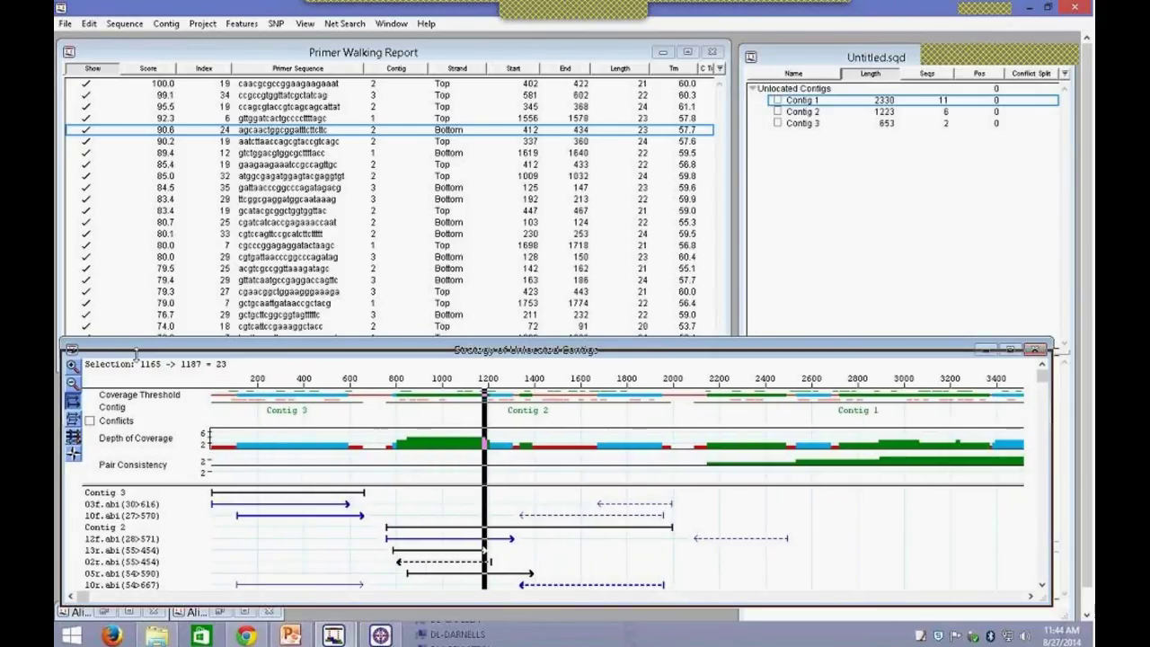
left_click(90, 323)
Step: Select the top-strand primer at 337–360 in Contig 2 and widen the report to show its distance and coverage columns
left_click(301, 143)
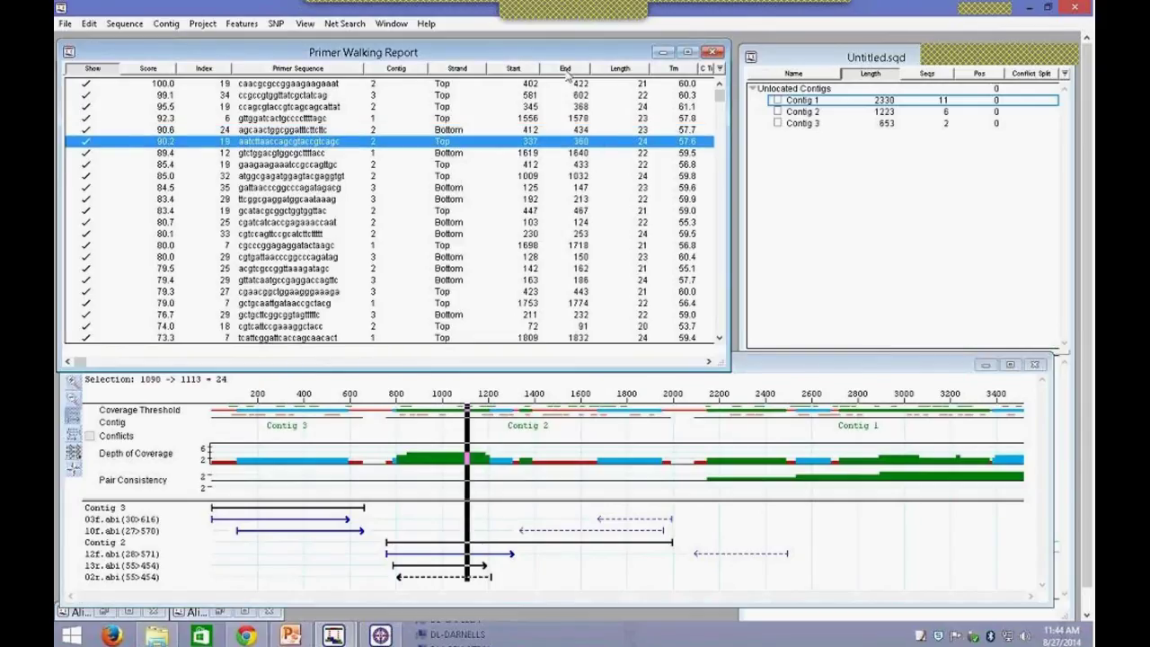
left_click_drag(729, 141, 933, 141)
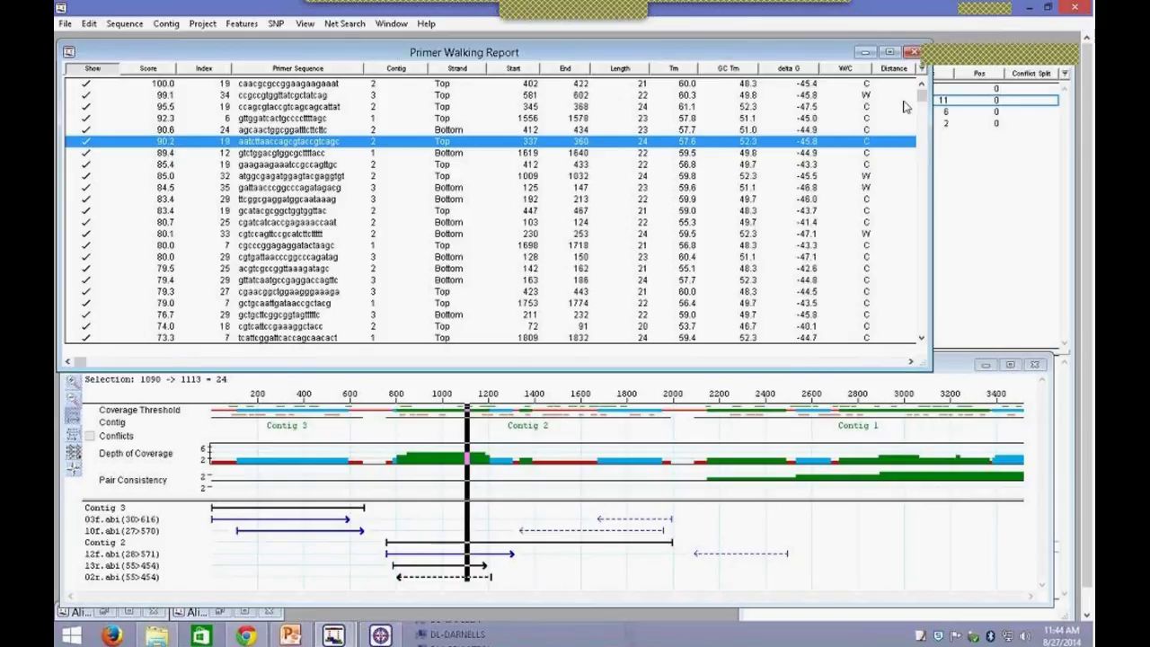
left_click_drag(942, 173, 954, 251)
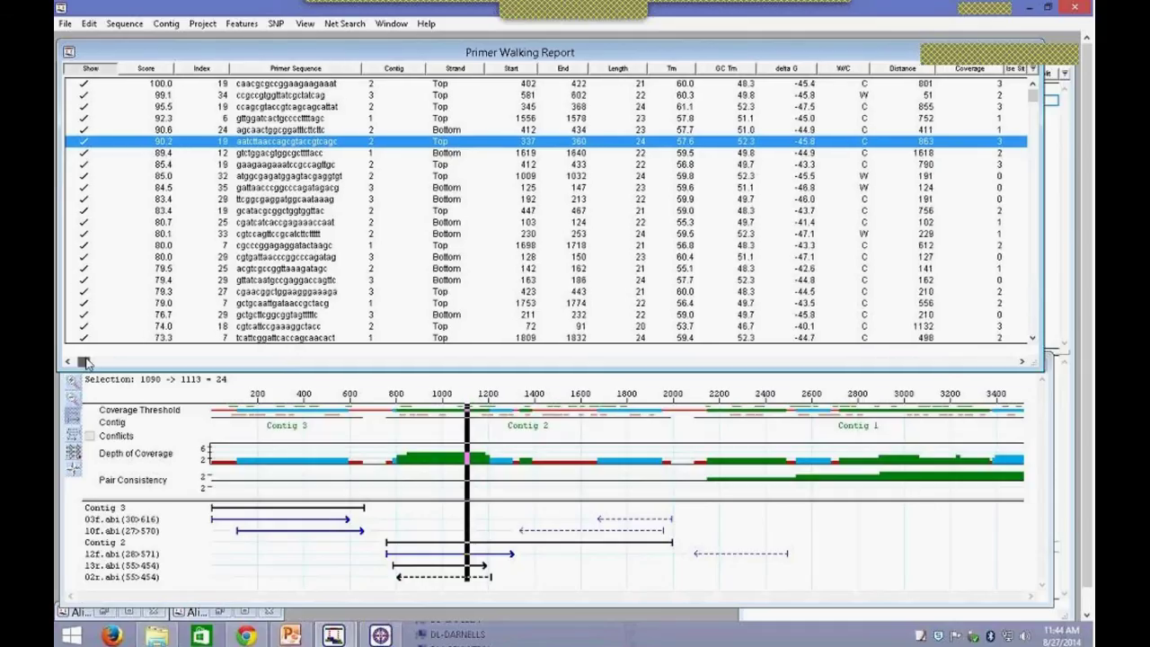
mouse_move(93, 362)
left_mouse_down()
mouse_move(392, 362)
mouse_move(76, 360)
left_mouse_up()
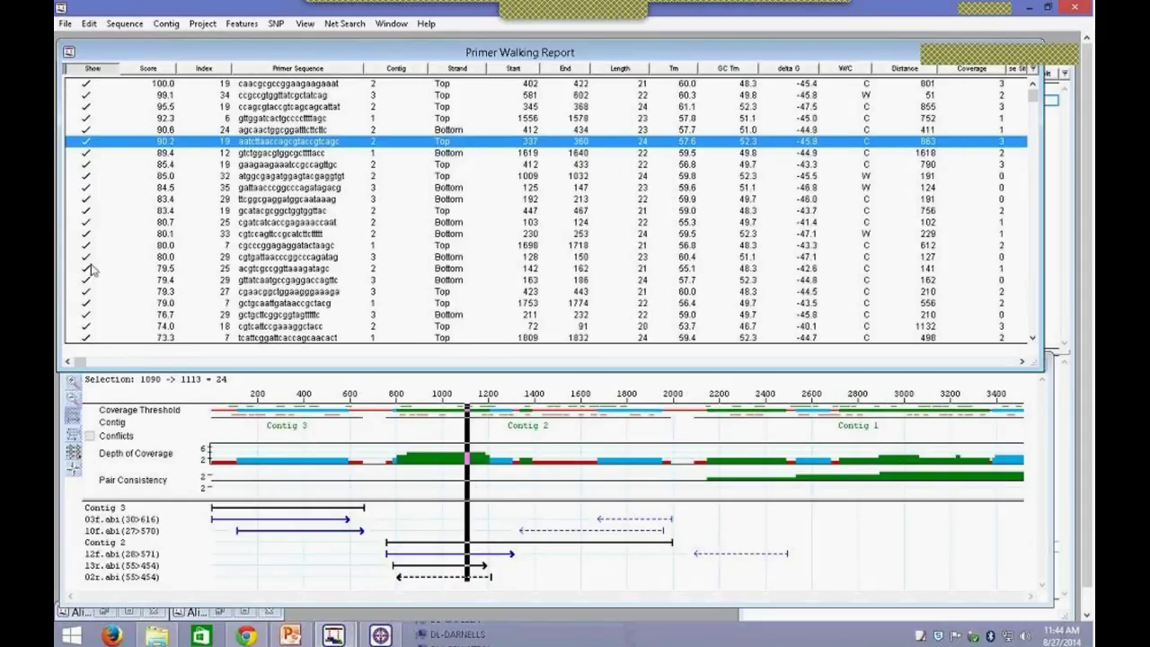
Step: Step through the primers from the highest-scoring one downward, viewing each one's location in the scaffold strategy view
left_click(157, 84)
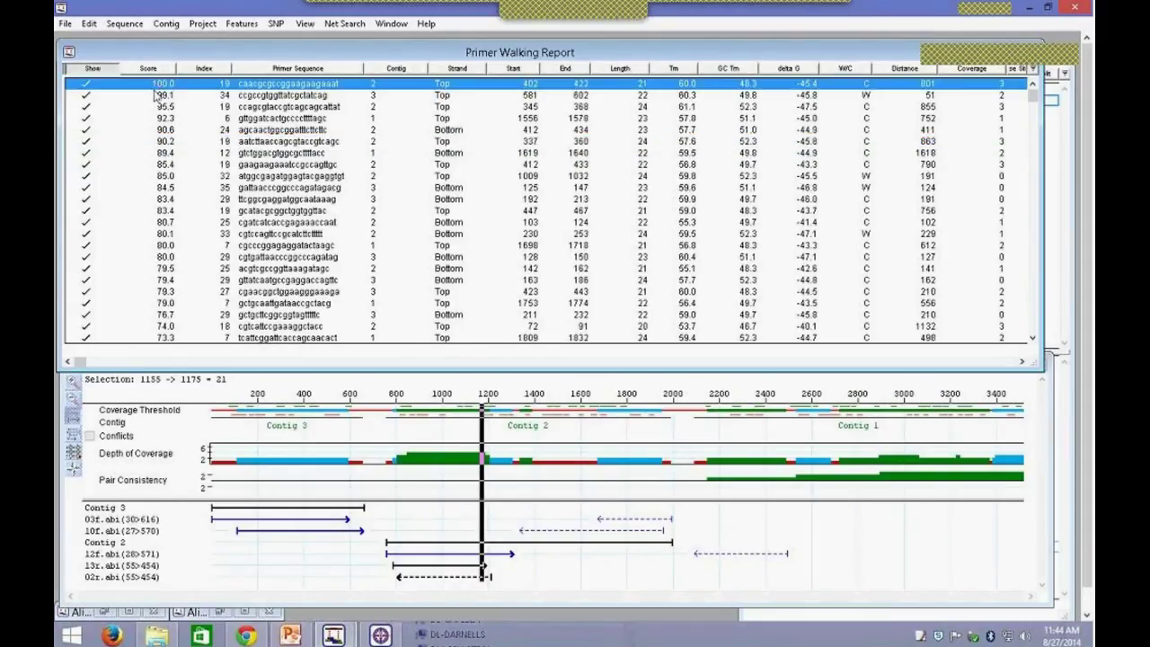
key("Down")
key("Down")
key("Down")
key("Down")
key("Down")
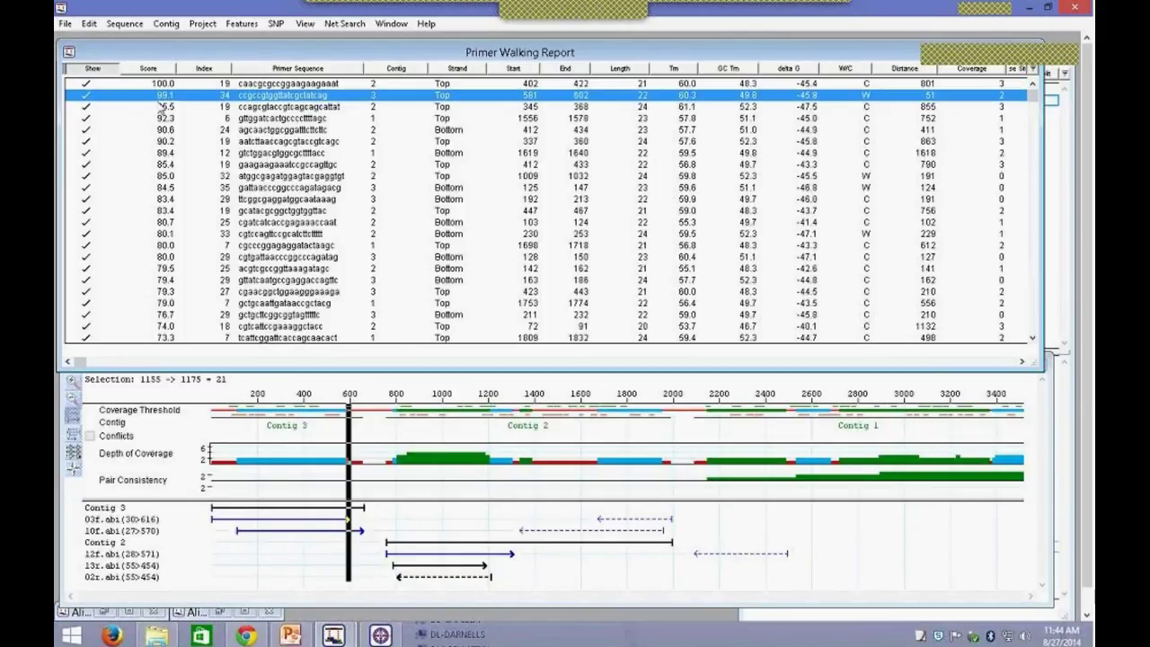
Step: Continue through the lower-scoring primers down to the Contig 3 primer at 380–403, checking where each falls in the scaffold
key("Down")
key("Down")
key("Down")
key("Down")
key("Down")
key("Down")
key("Down")
key("Down")
key("Down")
key("Down")
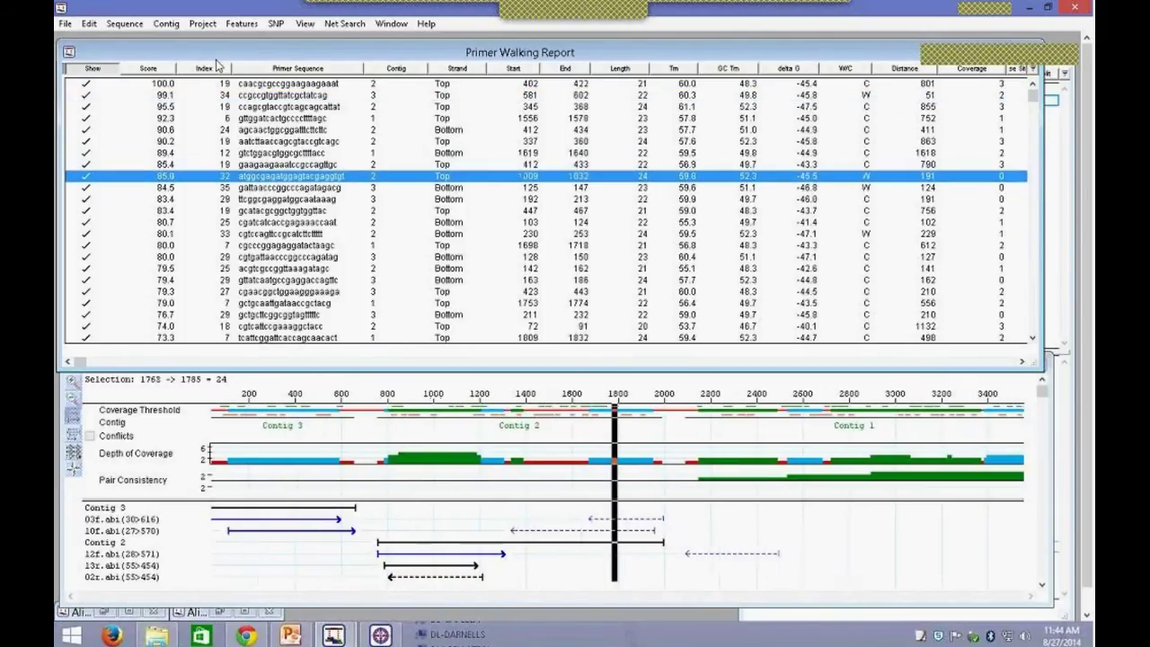
key("Down")
key("Down")
key("Down")
key("Down")
key("Down")
key("Down")
key("Down")
key("Down")
key("Down")
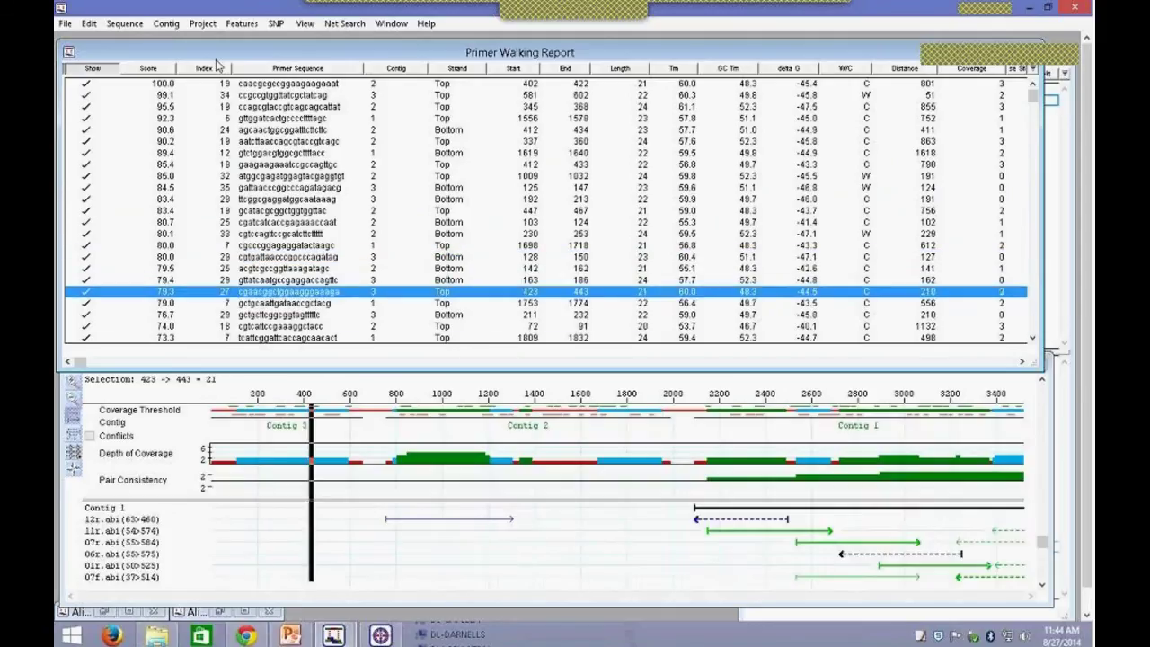
key("Down")
key("Down")
key("Down")
key("Down")
key("Down")
key("Down")
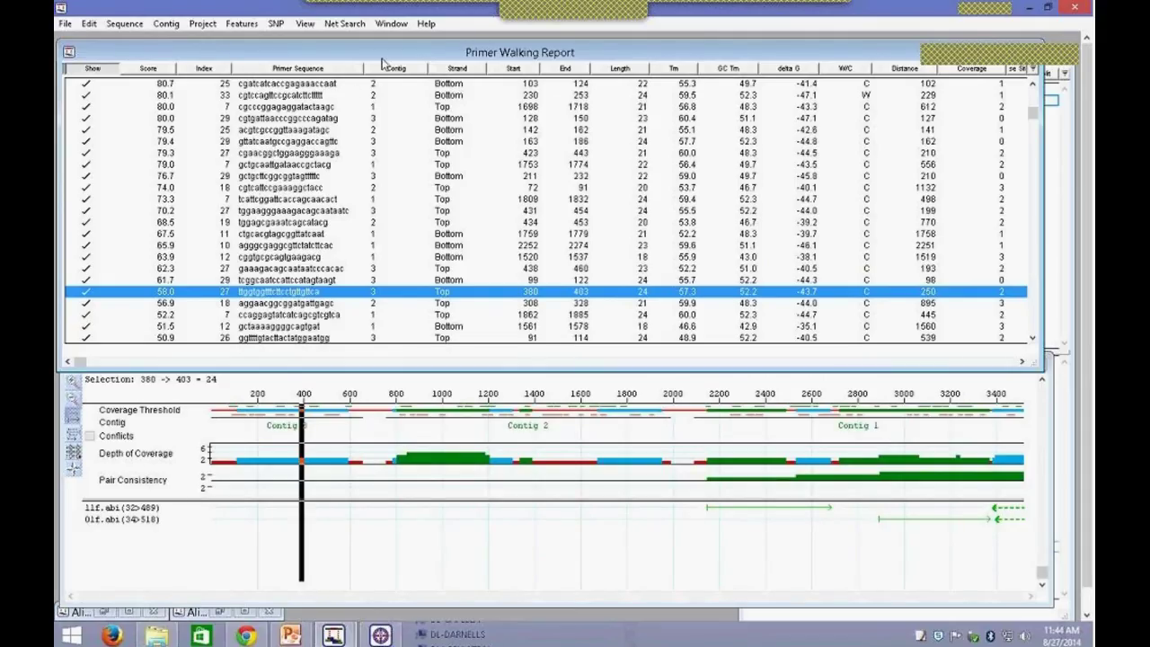
Step: View the options for saving the primer information as a tab-separated text file, and cancel without saving
left_click(66, 27)
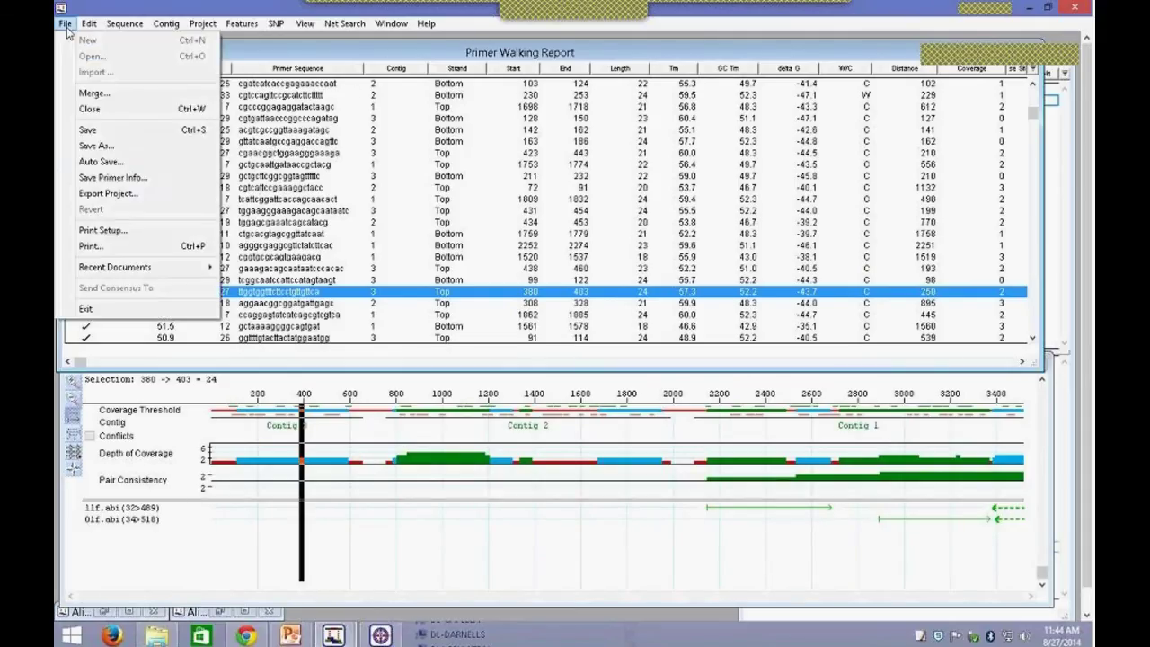
left_click(106, 179)
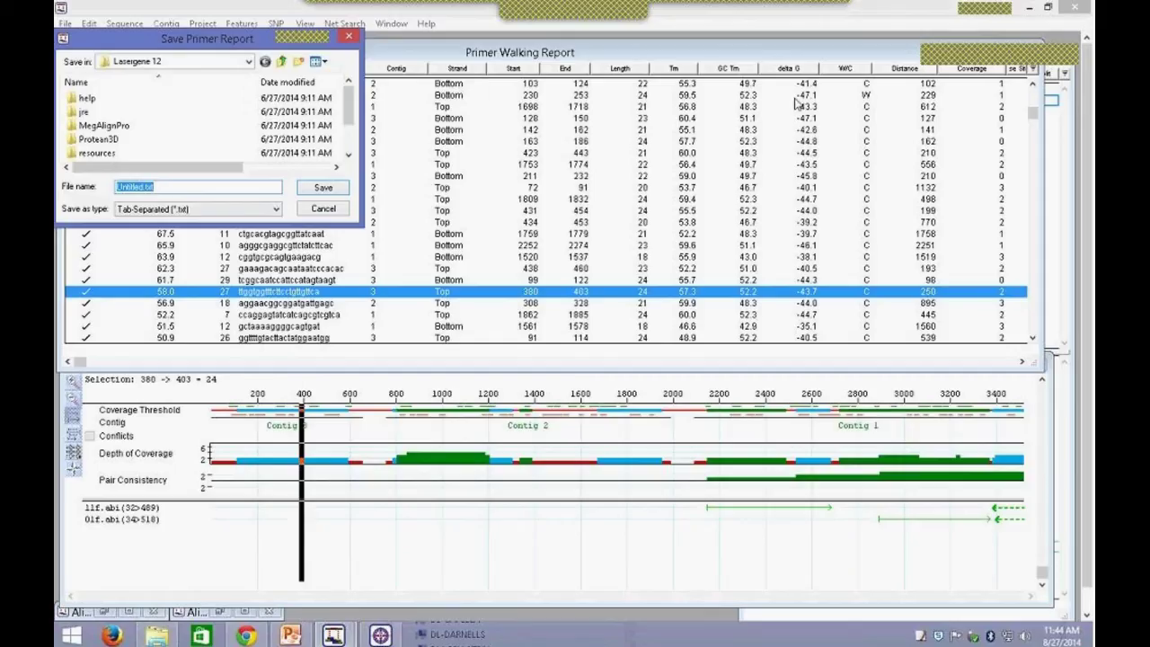
left_click(325, 213)
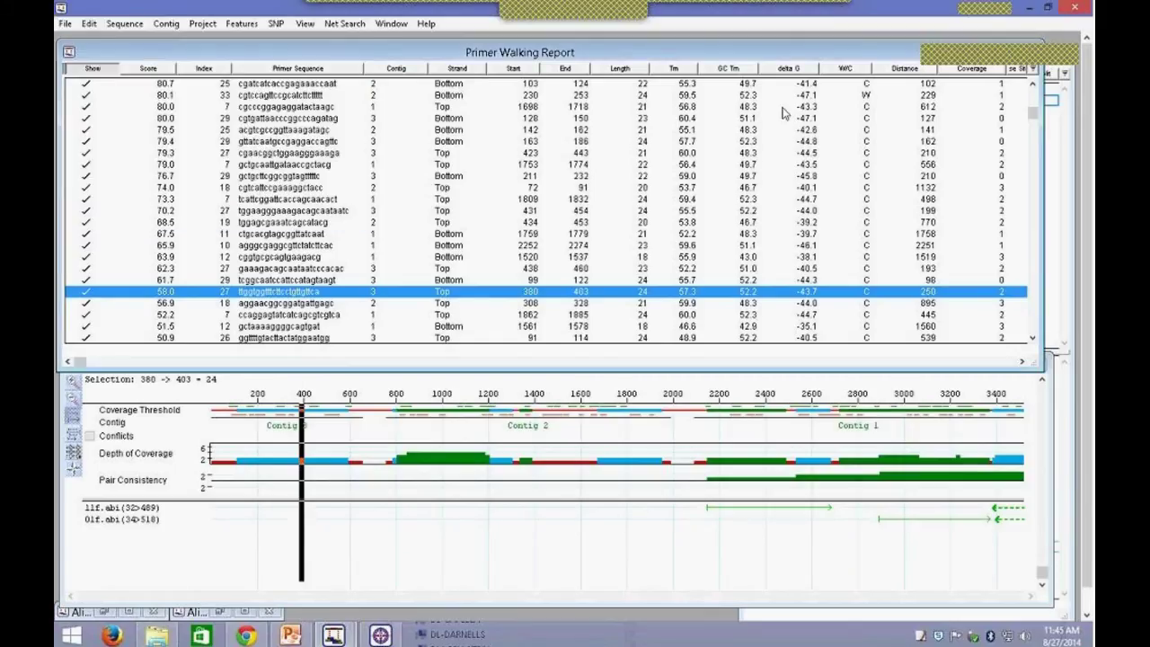
Step: Close the Primer Walking Report and the strategy window of the unlocated contigs
left_click_drag(720, 52, 726, 47)
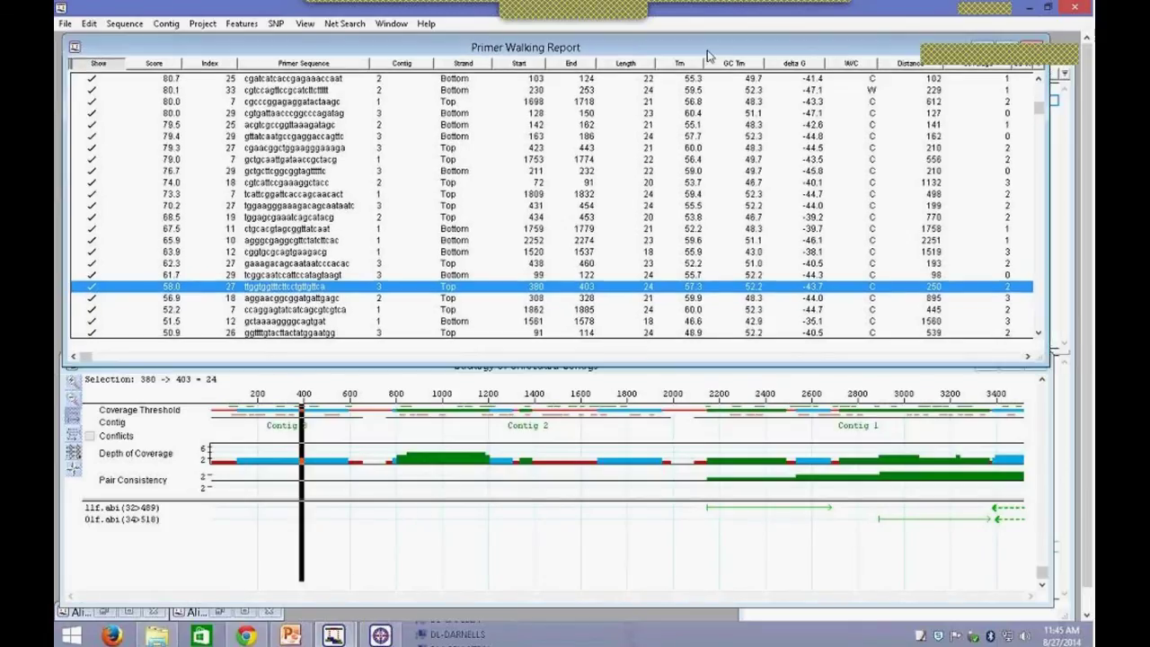
left_click(1032, 52)
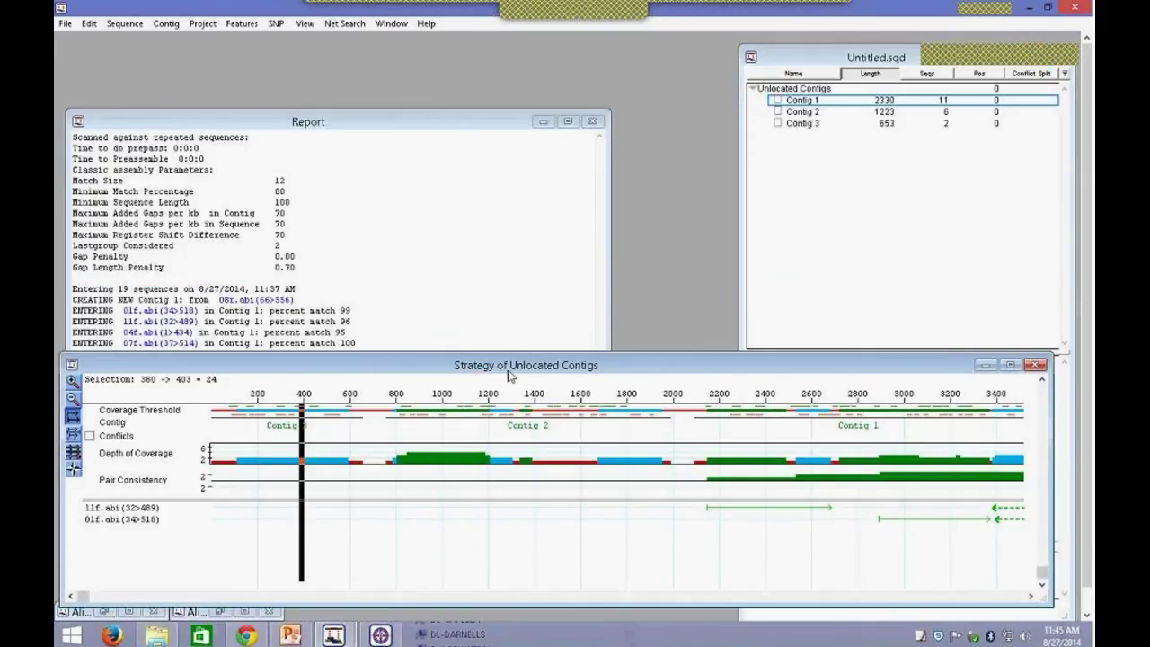
left_click_drag(525, 370, 549, 231)
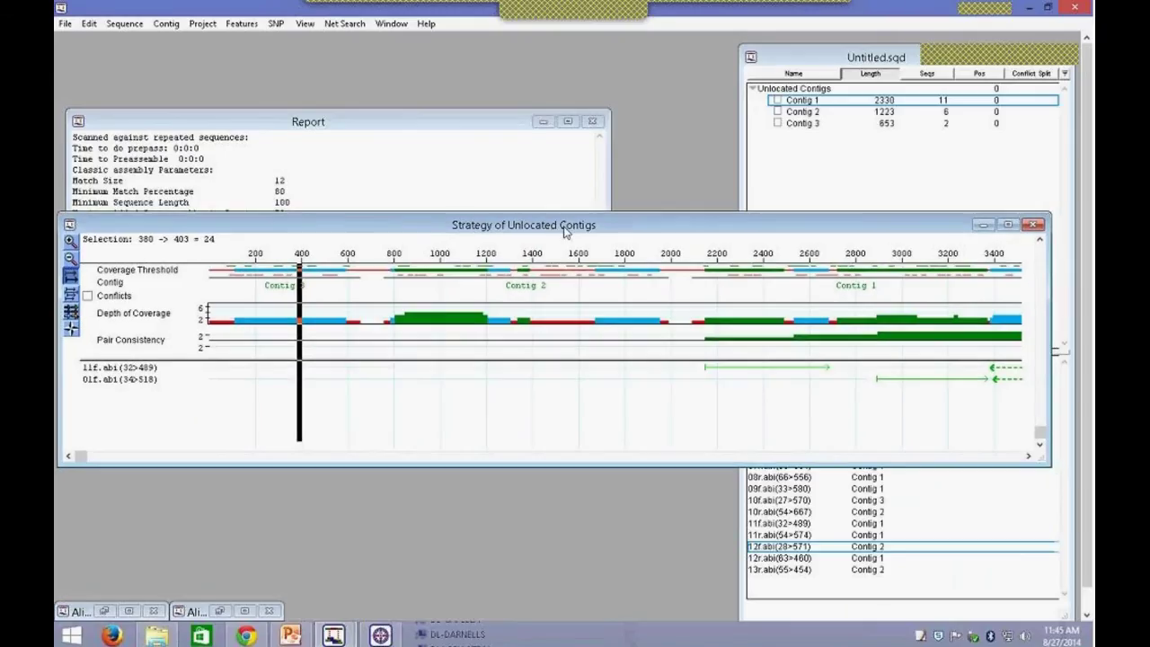
left_click(1034, 225)
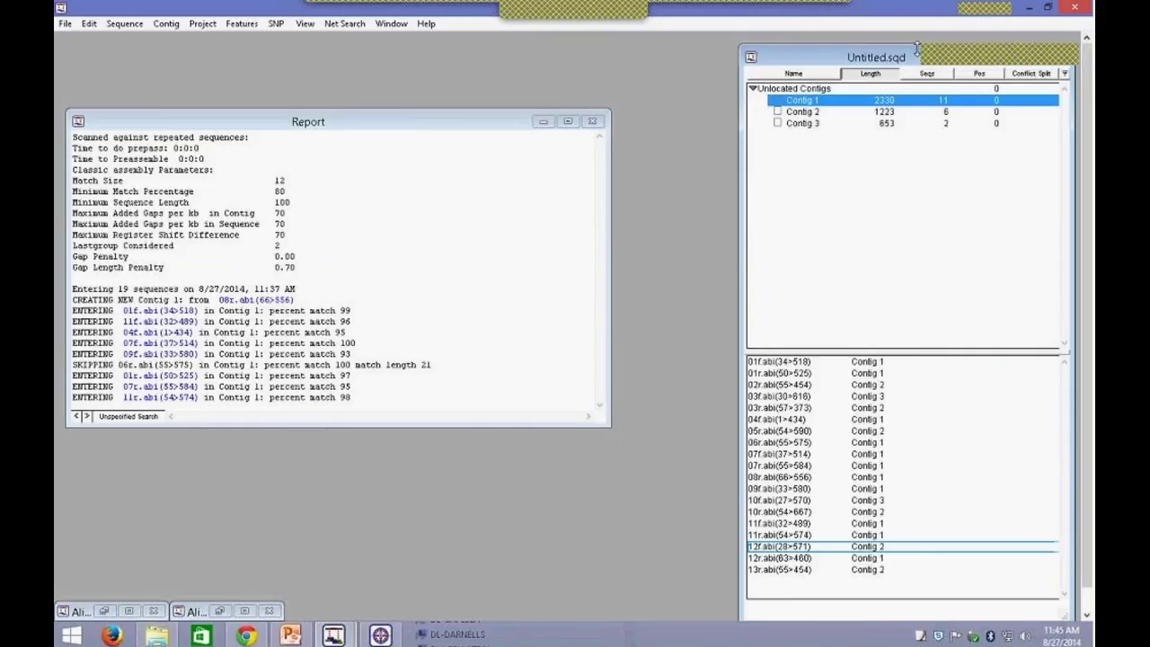
Step: Close the assembled Untitled.sqd project without saving it
left_click_drag(900, 54, 897, 47)
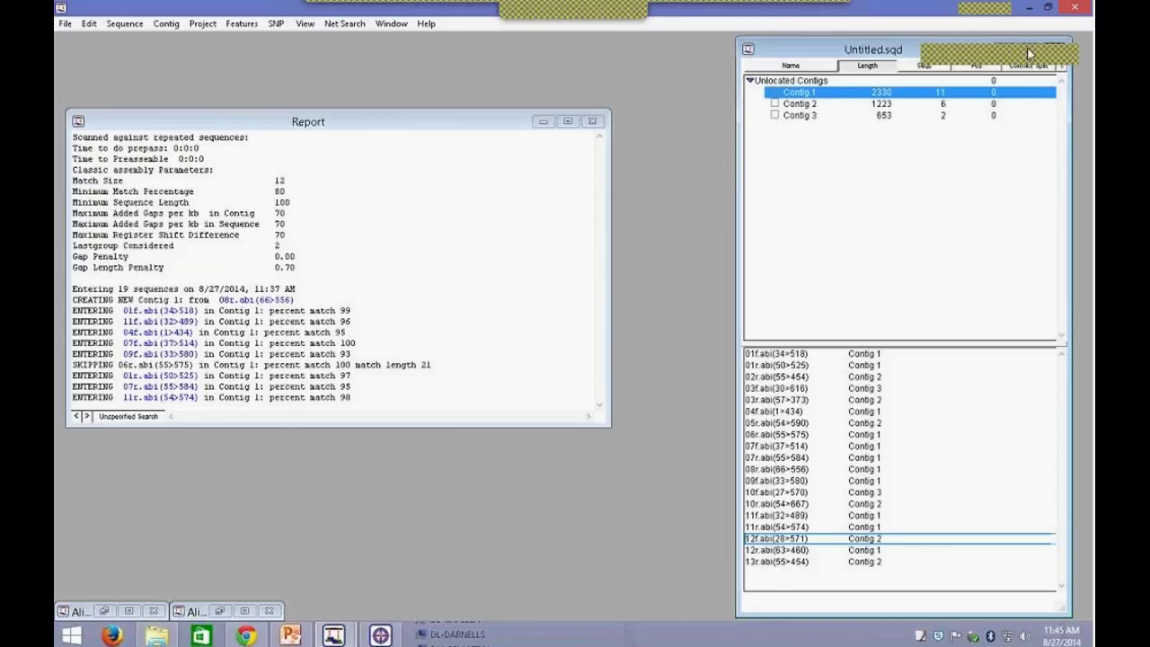
left_click(1054, 49)
left_click(900, 161)
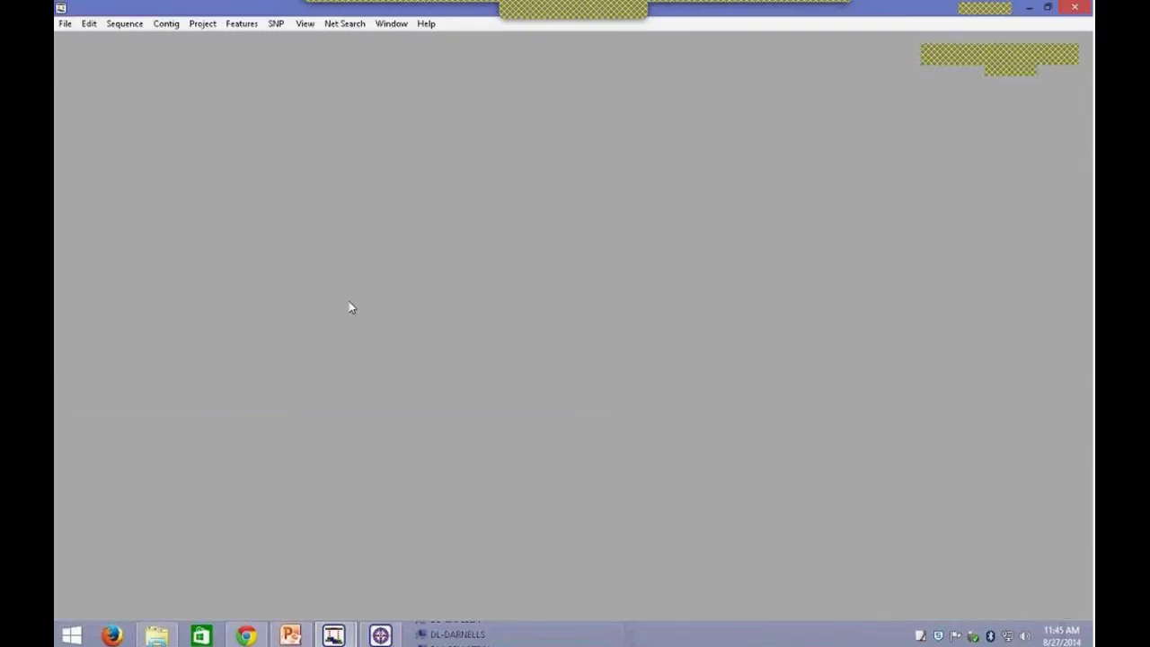
Step: Create a new project and browse to the Assemble in Groups folder to enter sequences
left_click(66, 24)
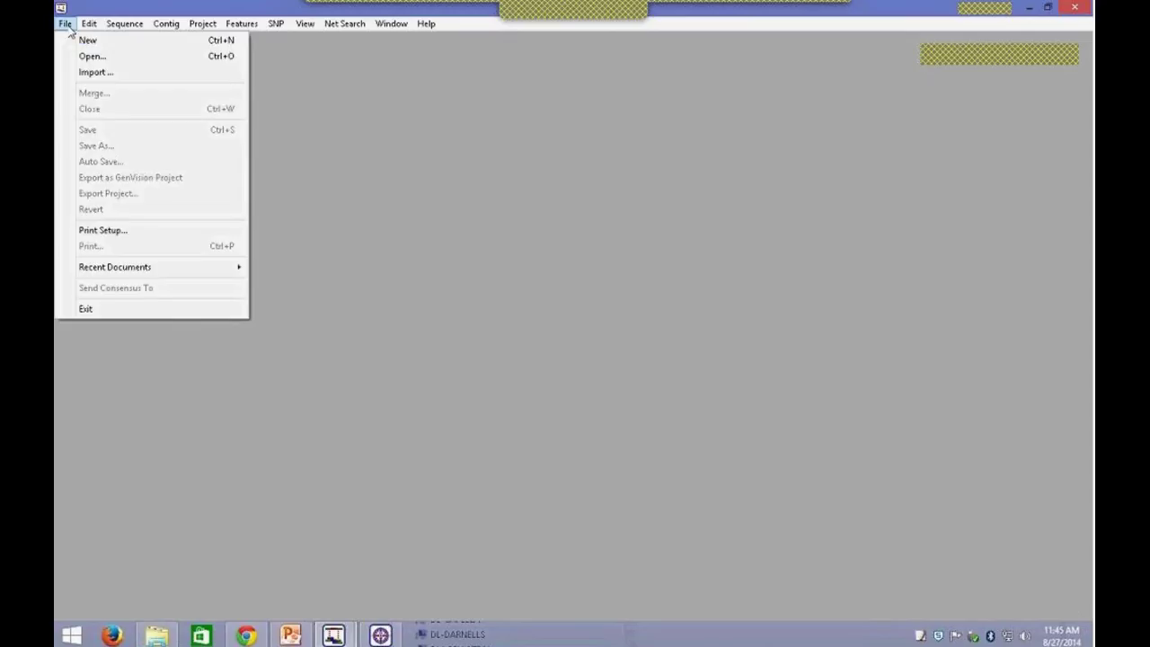
left_click(81, 41)
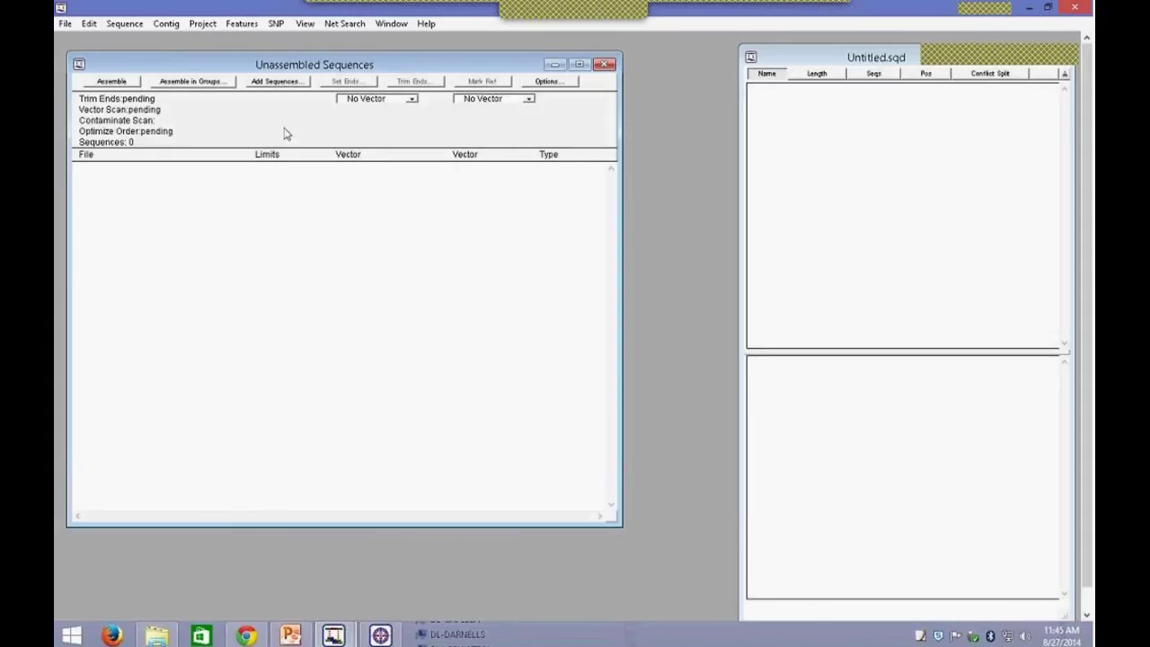
left_click(288, 83)
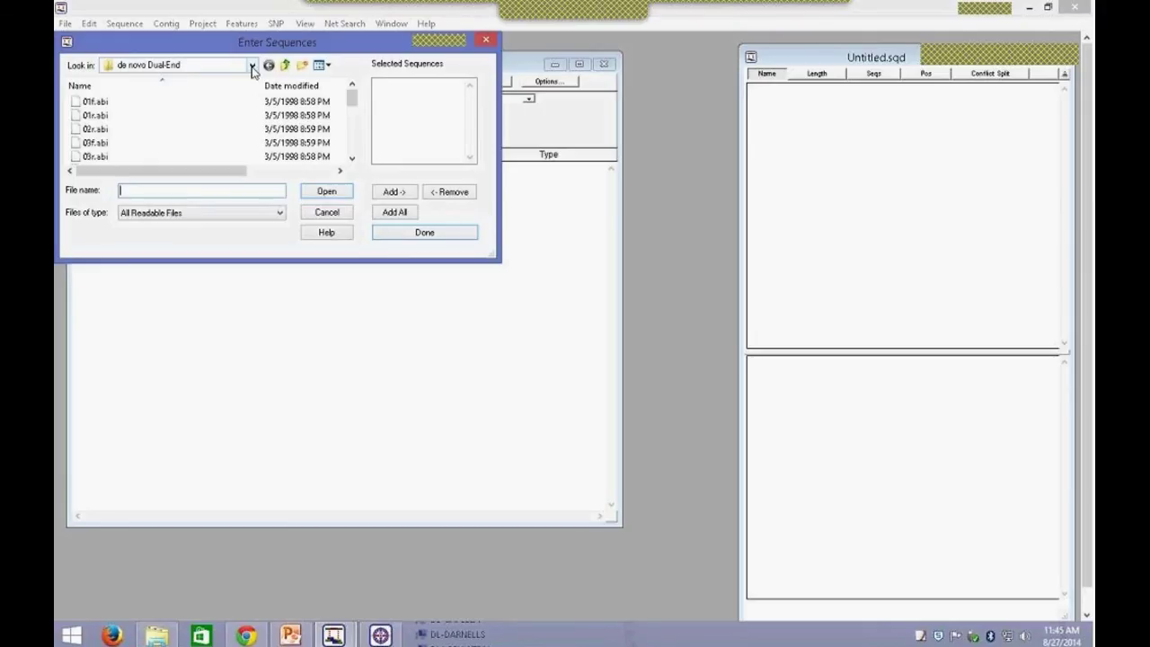
left_click(253, 69)
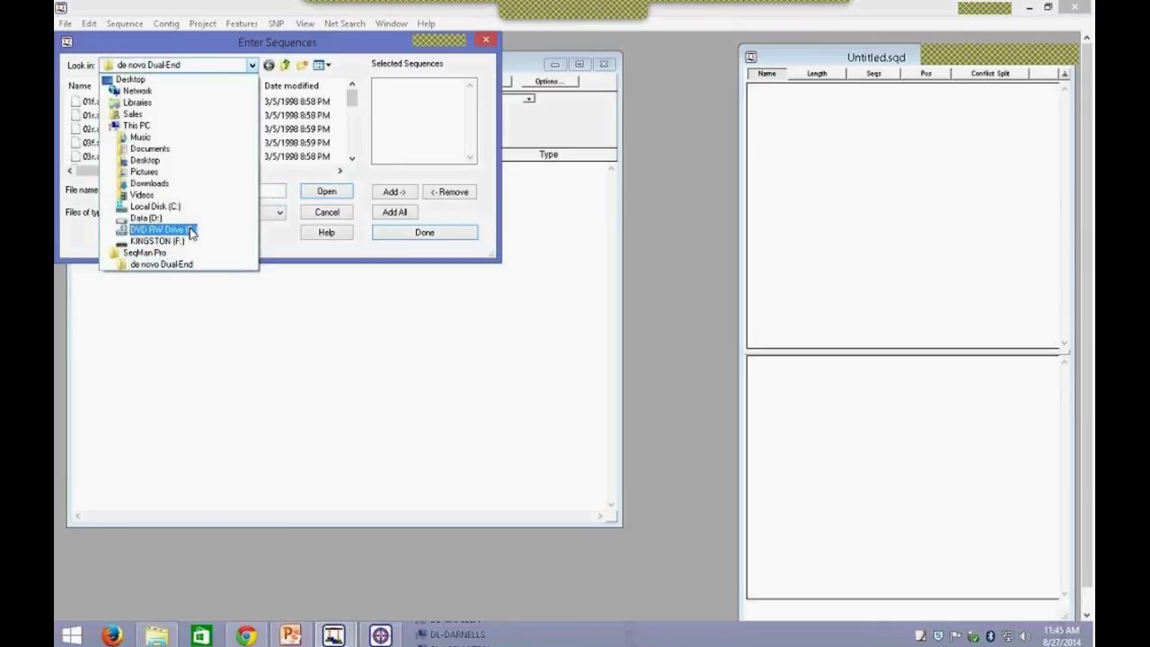
left_click(180, 254)
double_click(131, 104)
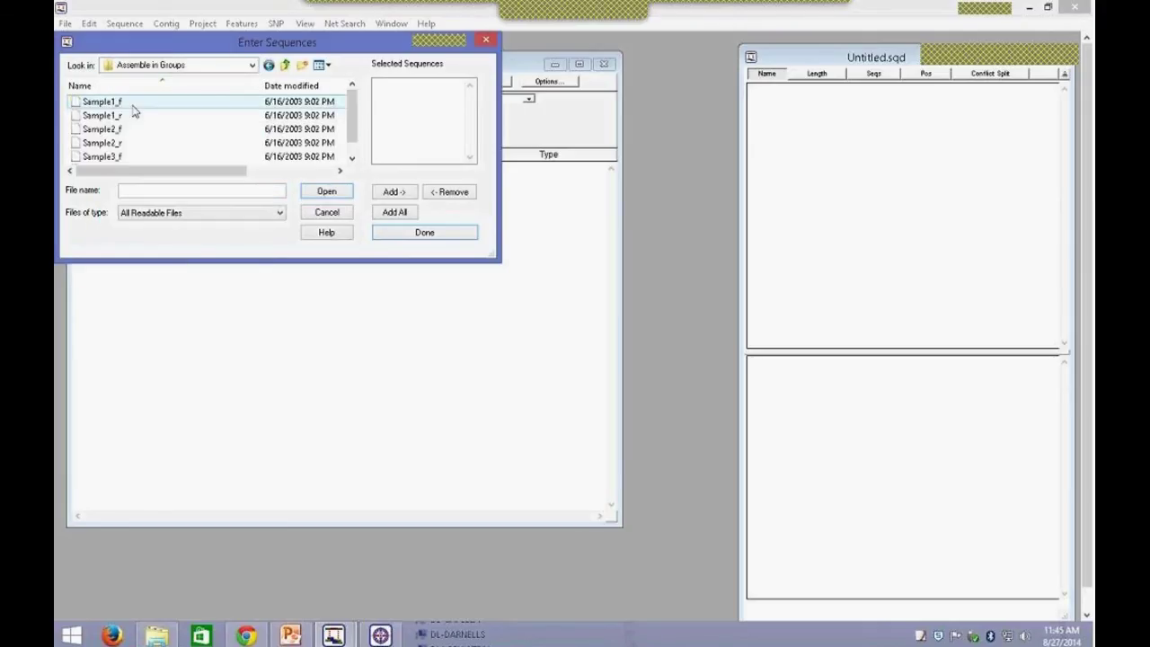
Step: Add all six trace files, the forward and reverse reads of Sample1 to Sample3, to the unassembled sequences
left_click(132, 105)
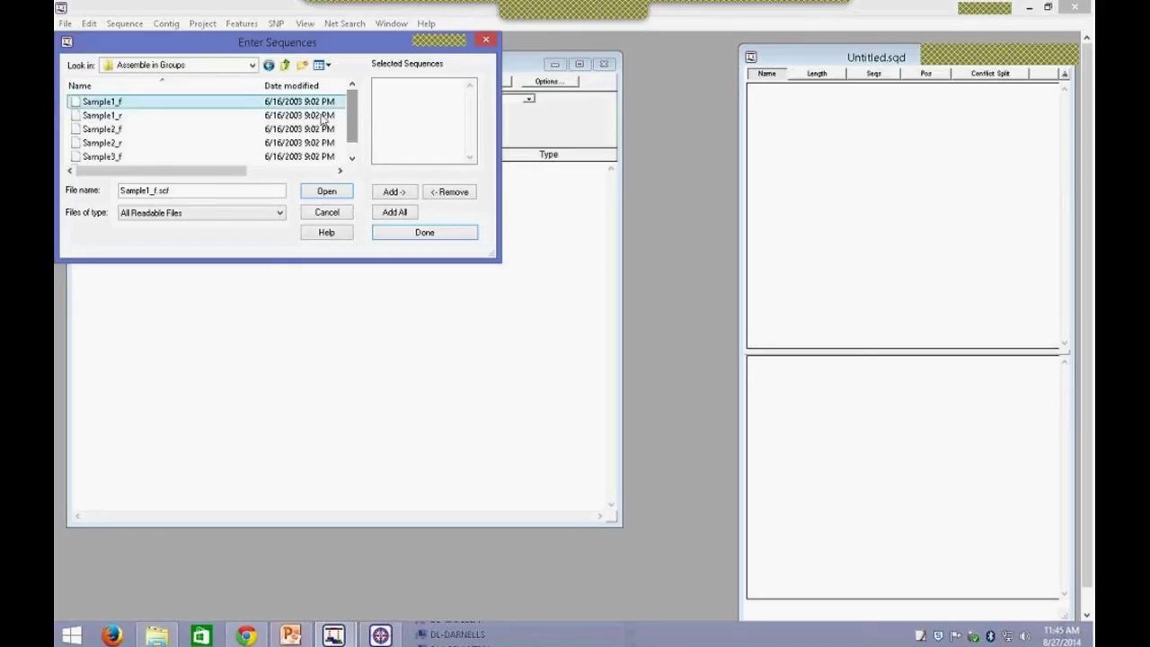
left_click(123, 106)
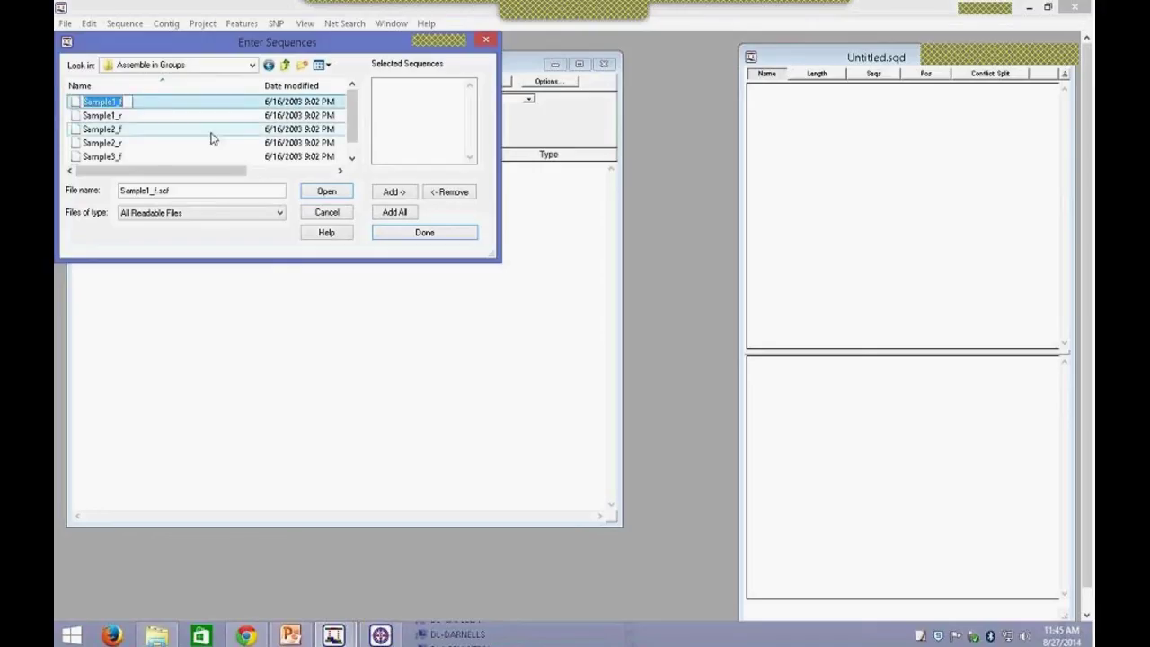
key("Escape")
key("shift+Down")
key("shift+Down")
key("shift+Down")
key("shift+Down")
key("shift+Down")
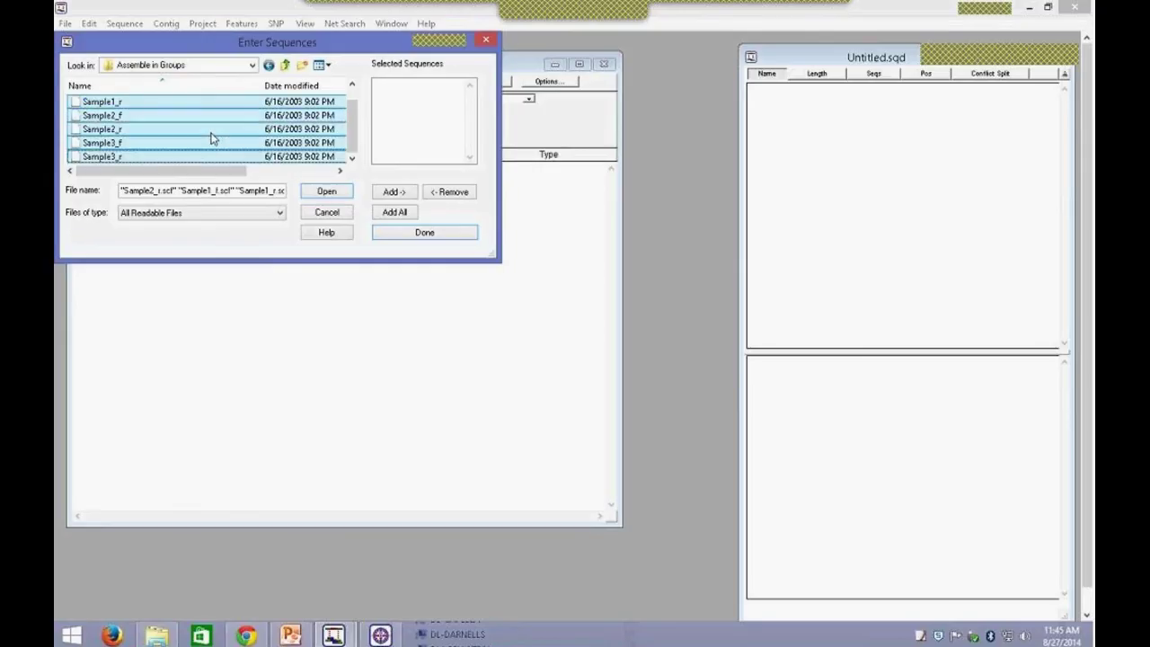
left_click(395, 192)
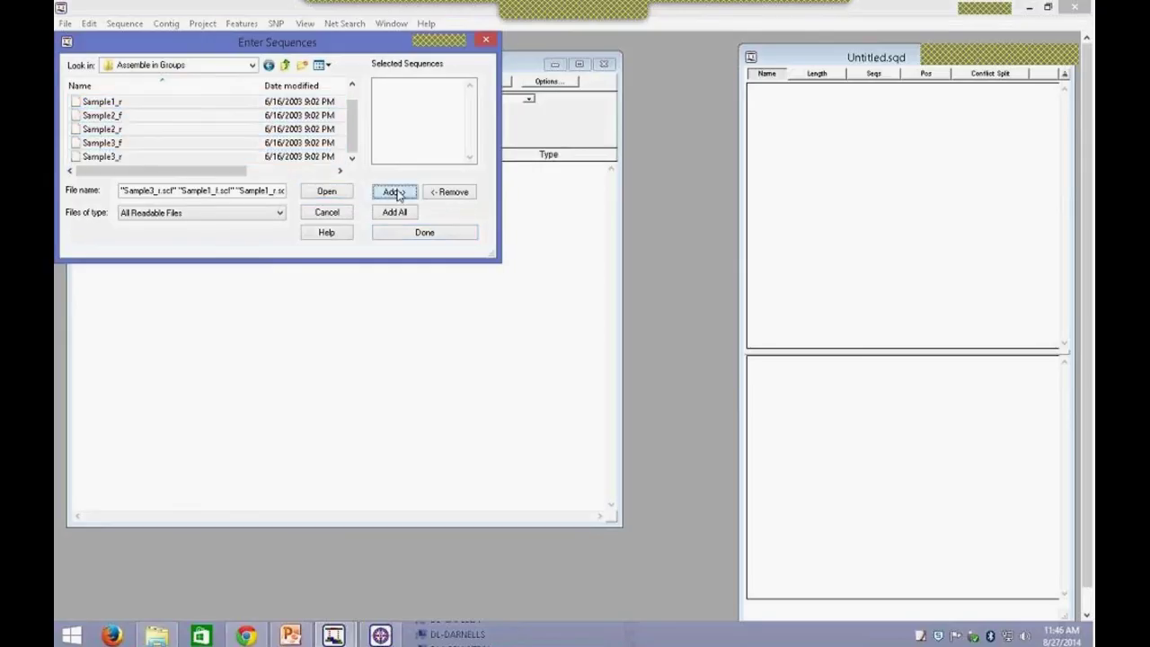
left_click(440, 238)
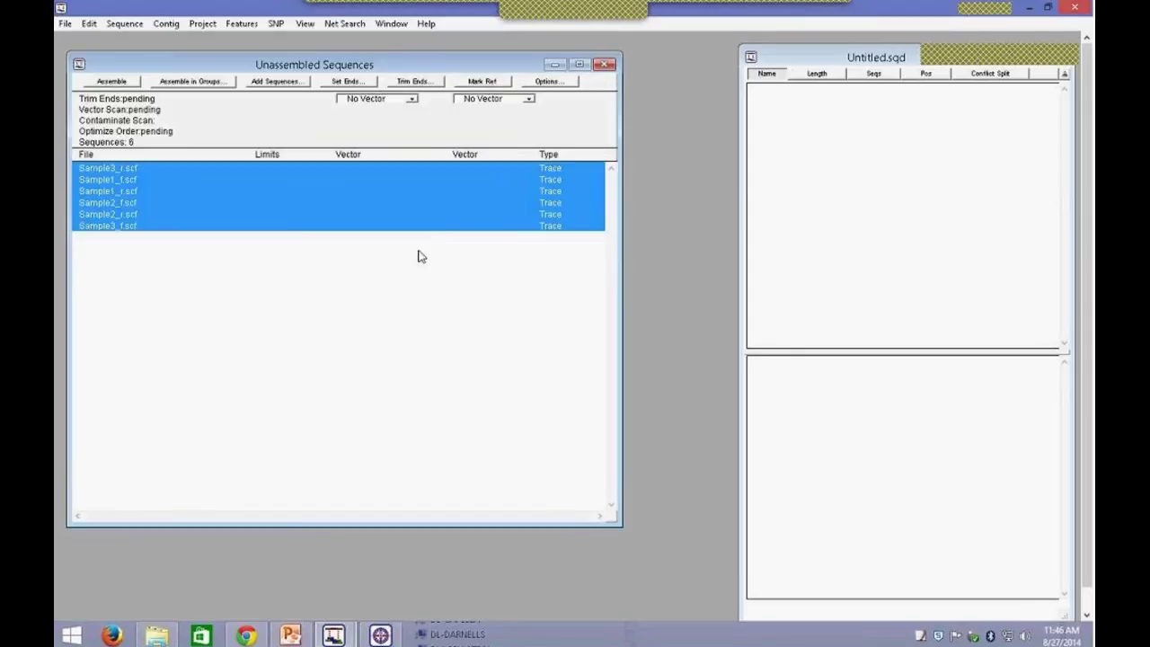
left_click(192, 194)
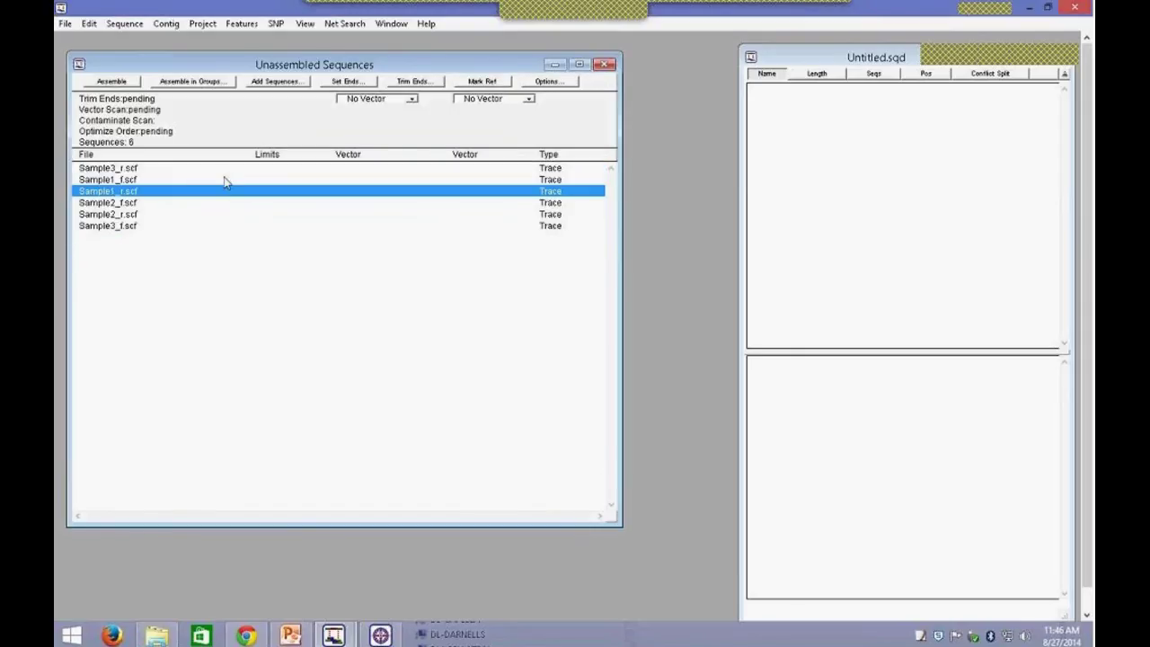
left_click(220, 179)
key("Up")
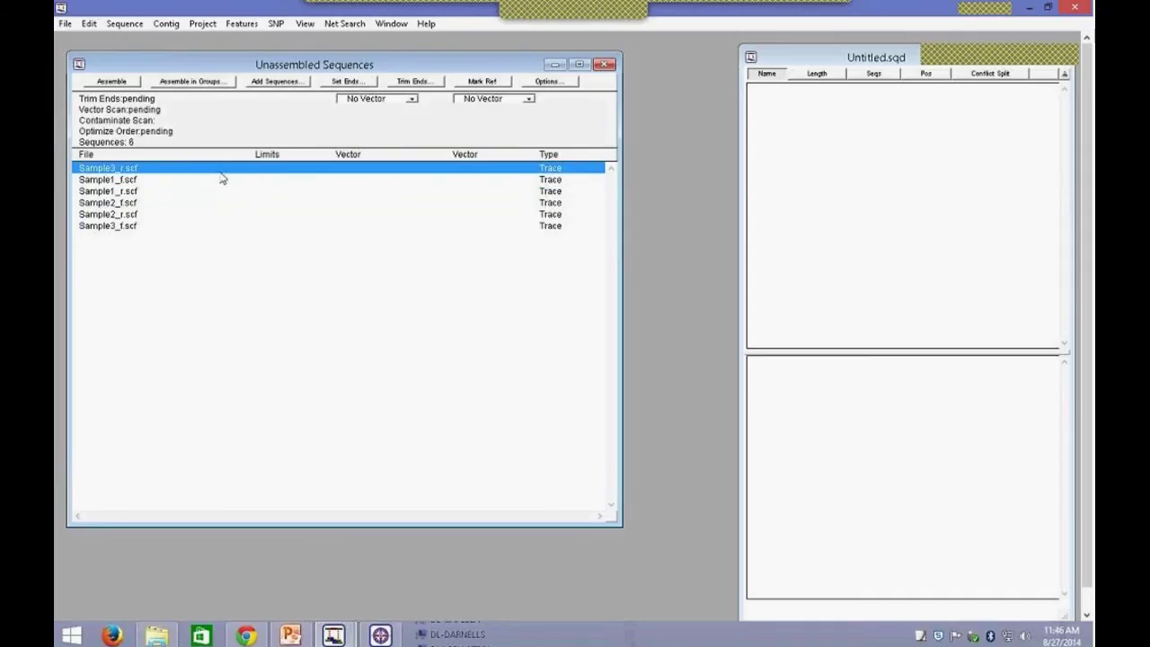
key("Down")
key("Down")
key("Down")
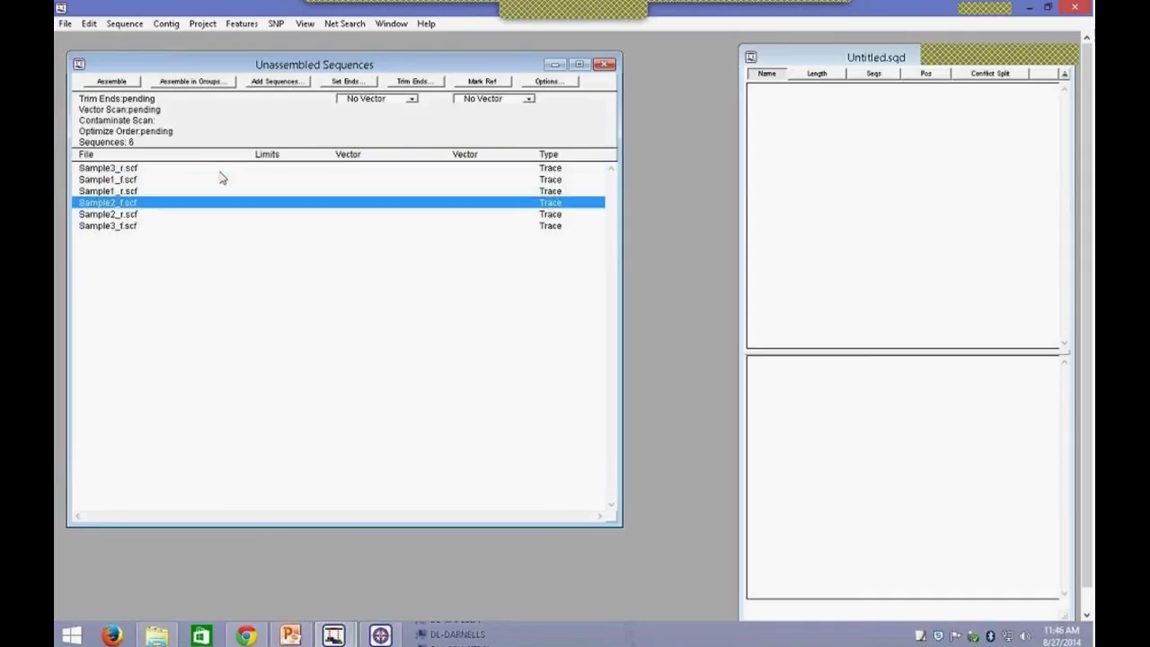
Step: Assign Janus as both the first and the second vector for all six sample sequences
left_click(189, 171)
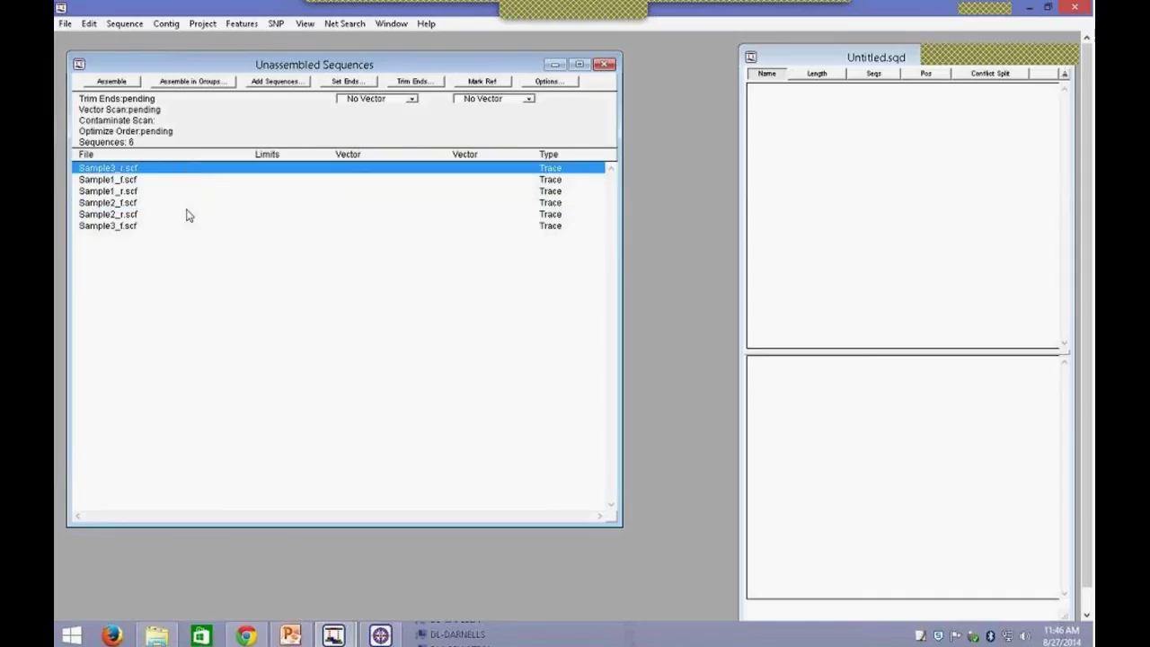
left_click(188, 225, "shift")
left_click(381, 99)
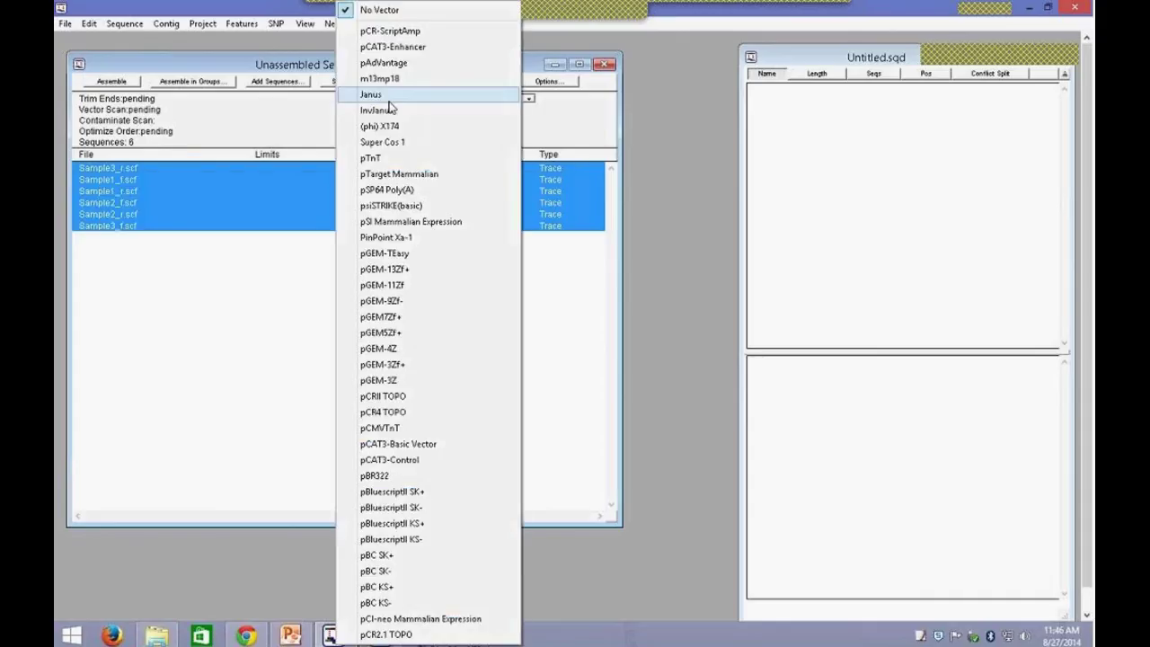
left_click(368, 93)
left_click(503, 101)
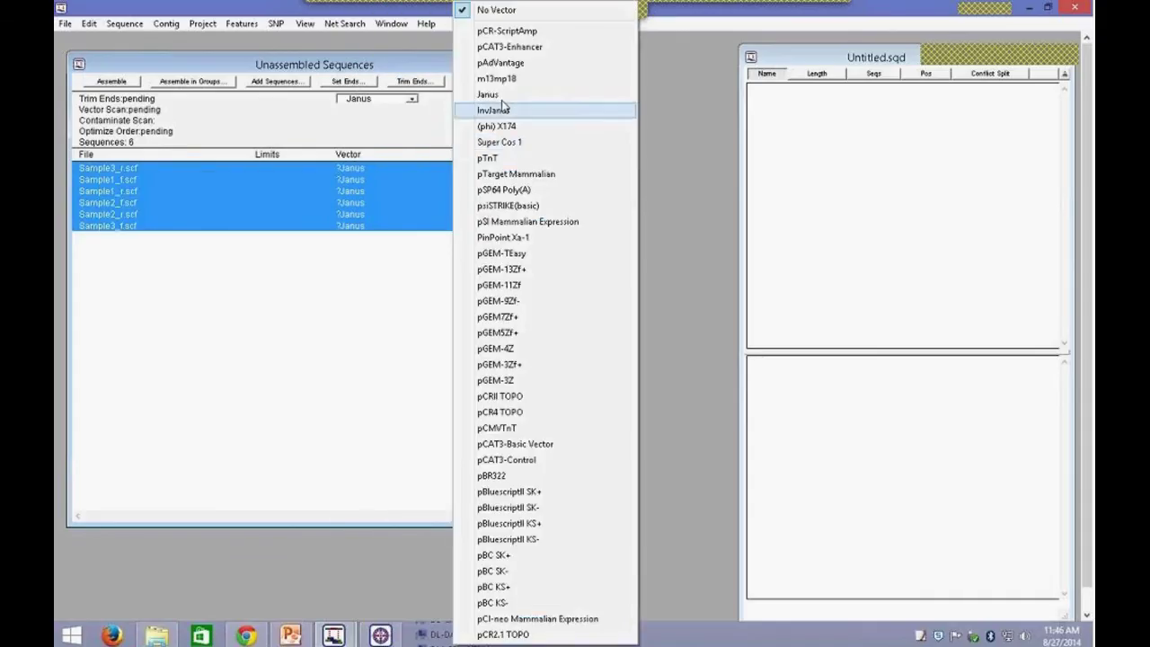
left_click(502, 99)
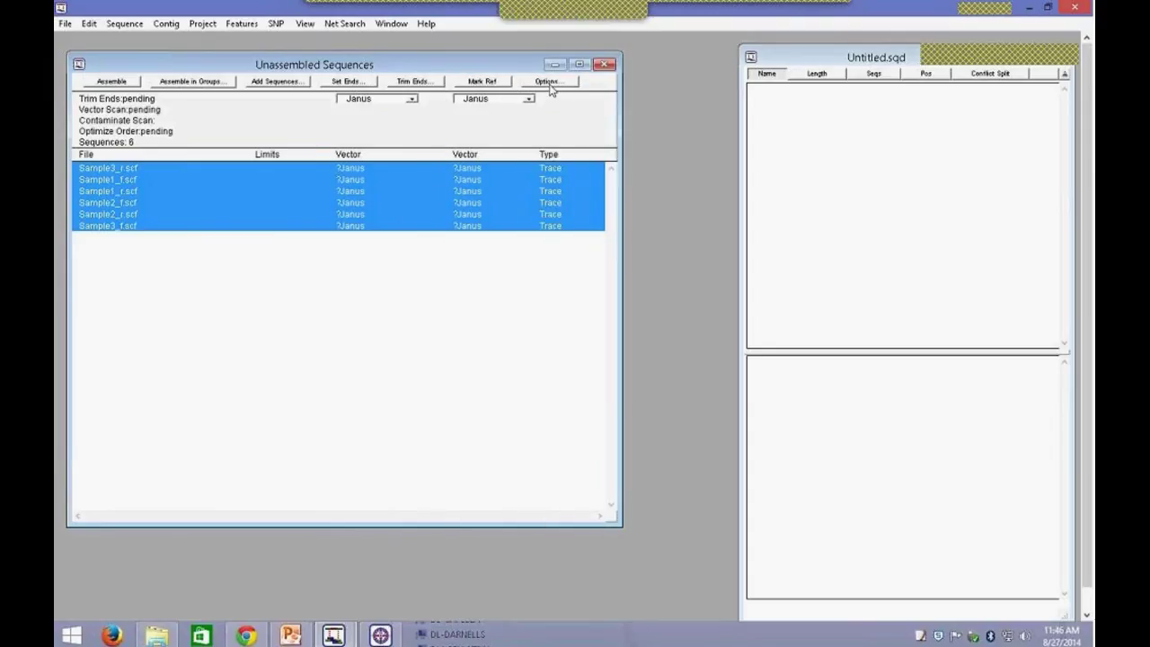
Step: Run the pre-assembly scan with end trimming, vector scan and order optimization on the sequences, and close its report
left_click(547, 83)
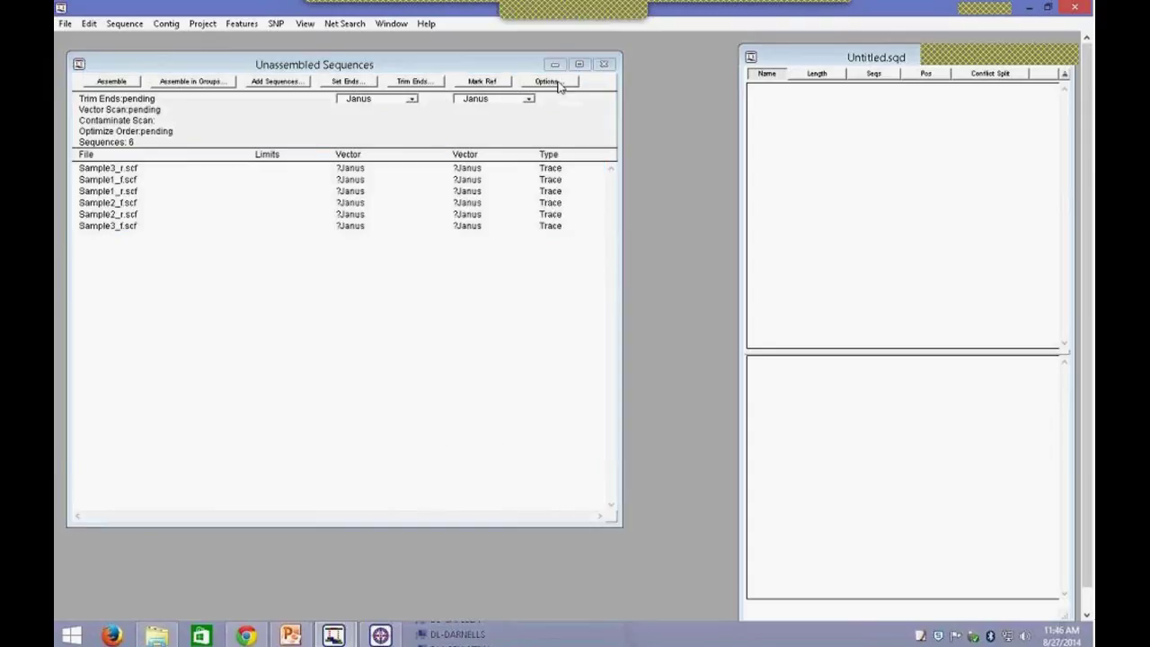
left_click(586, 419)
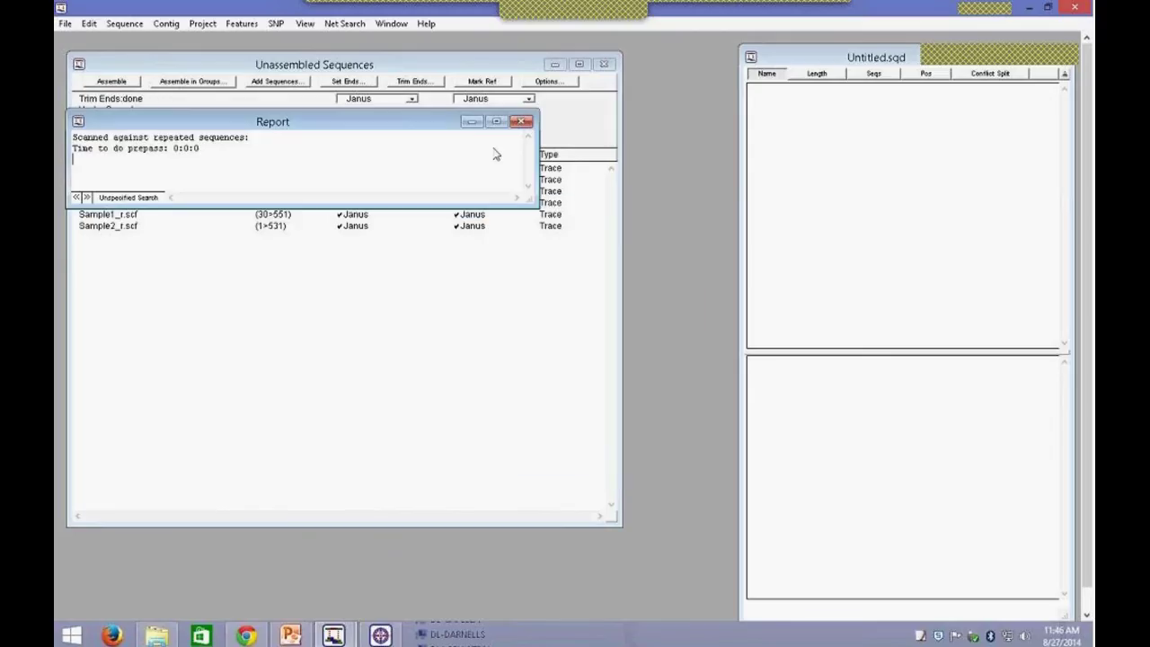
left_click(521, 123)
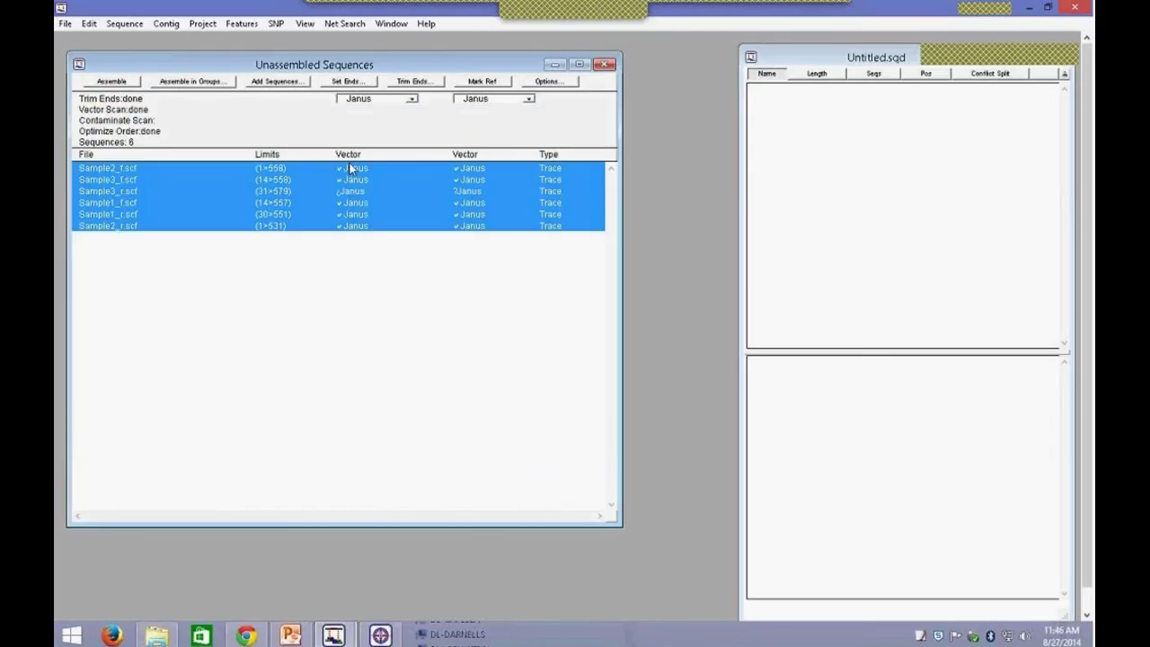
Step: Select all six sample sequences and check their end-trimming settings
left_click(363, 216)
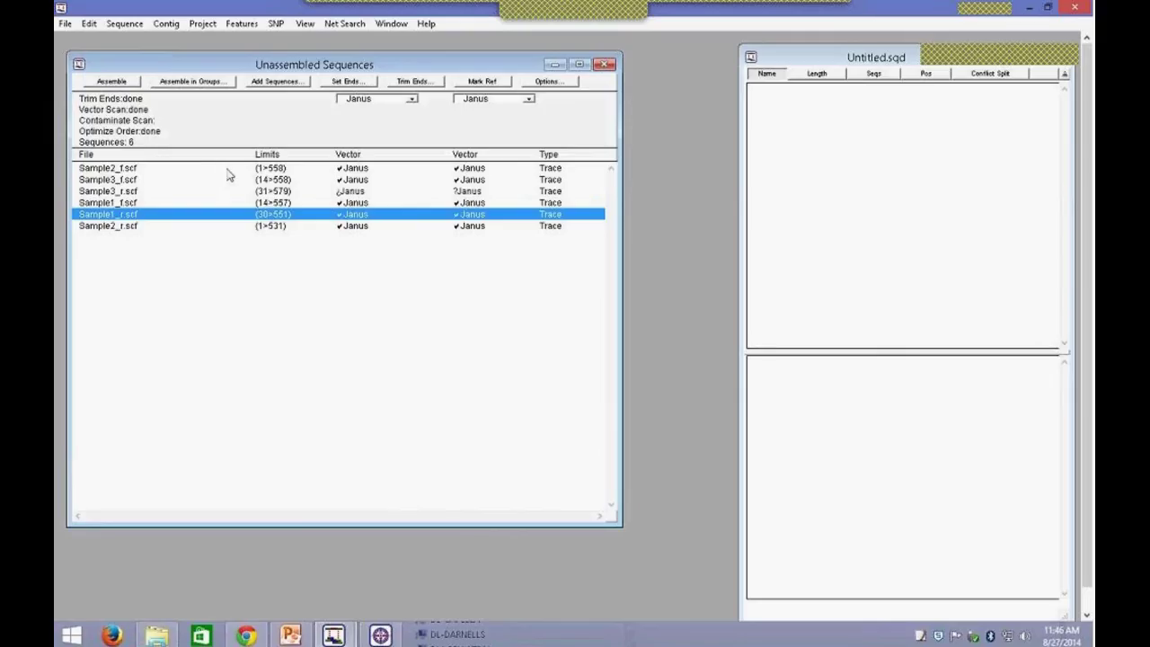
left_click(269, 169)
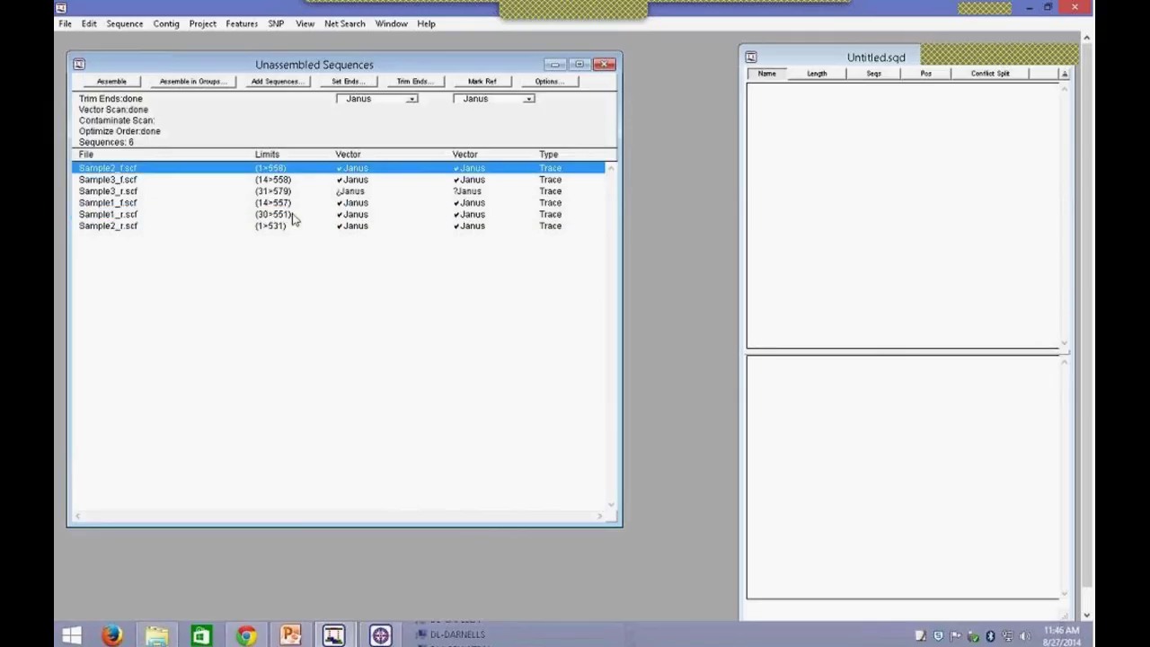
left_click(305, 229, "shift")
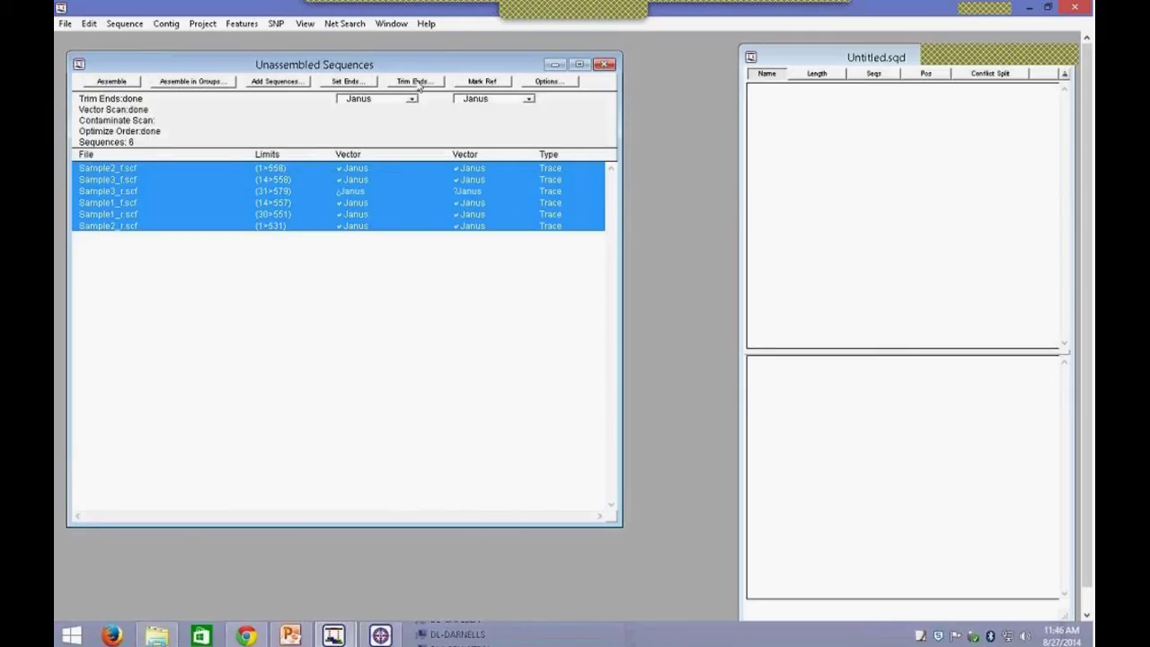
left_click(415, 82)
left_click(316, 292)
Step: Assemble the six sequences in groups, using the "Sample2" portion of the example name Sample2_f.scf as the group identifier
left_click(205, 86)
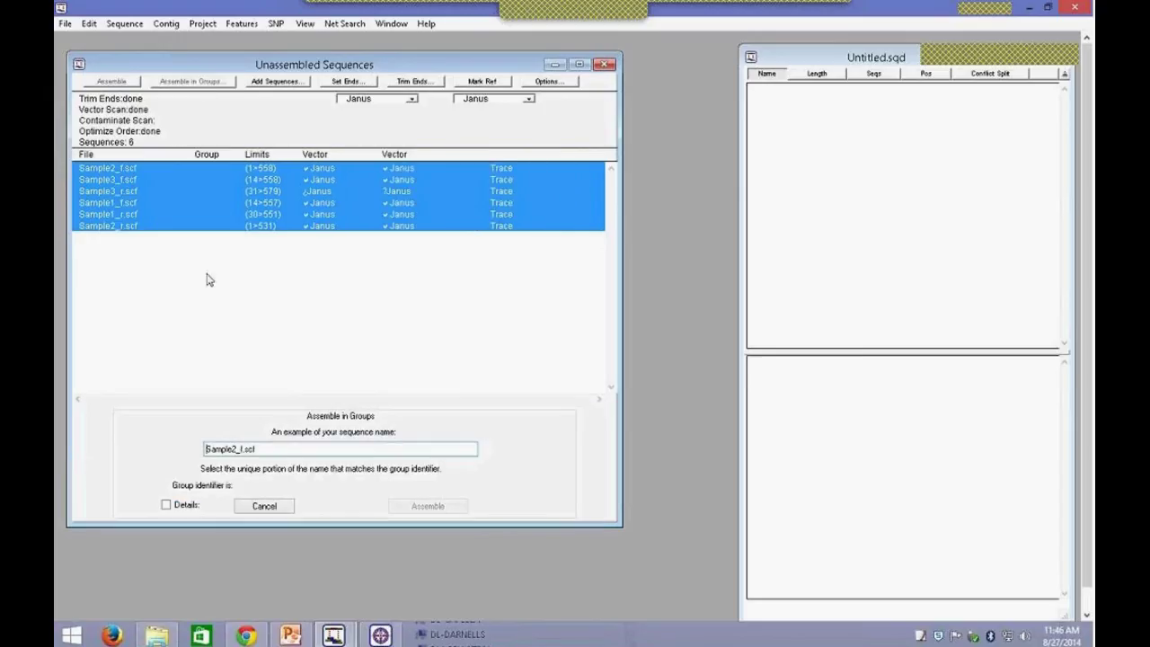
left_click(206, 449)
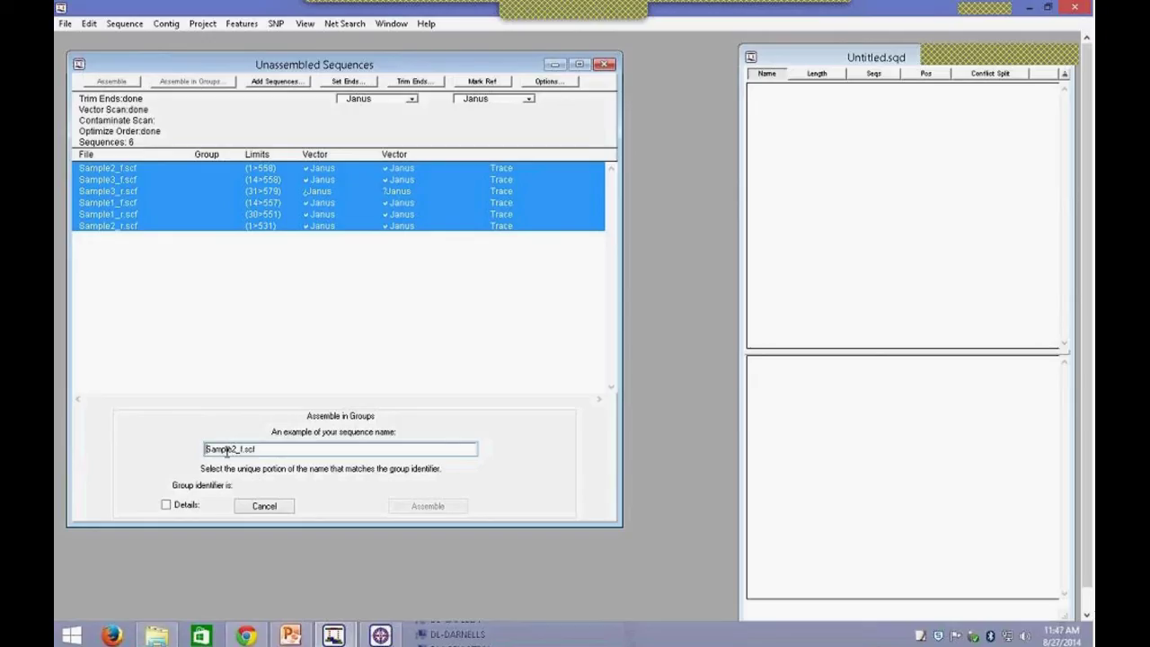
left_click_drag(236, 448, 193, 455)
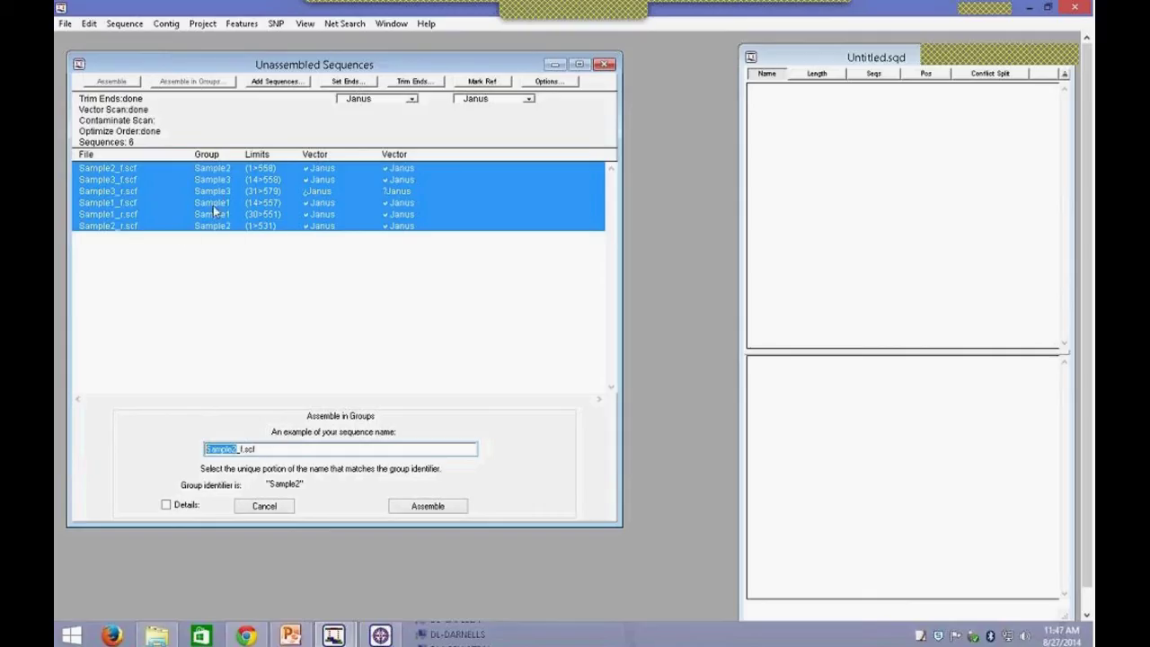
left_click(256, 168)
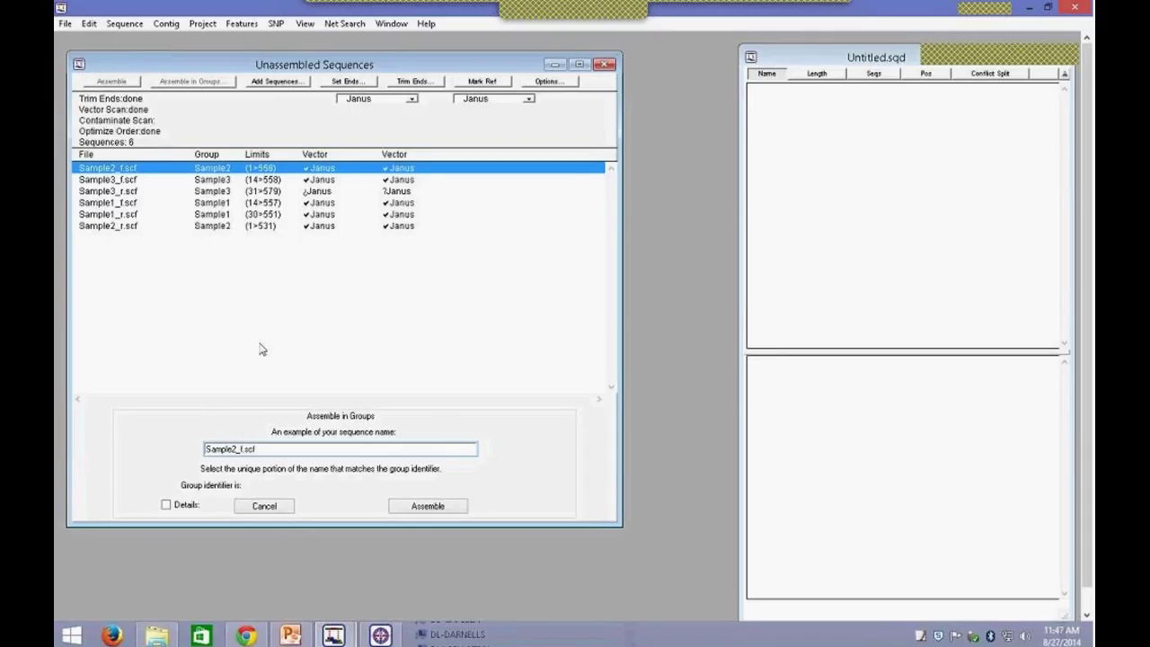
left_click(427, 508)
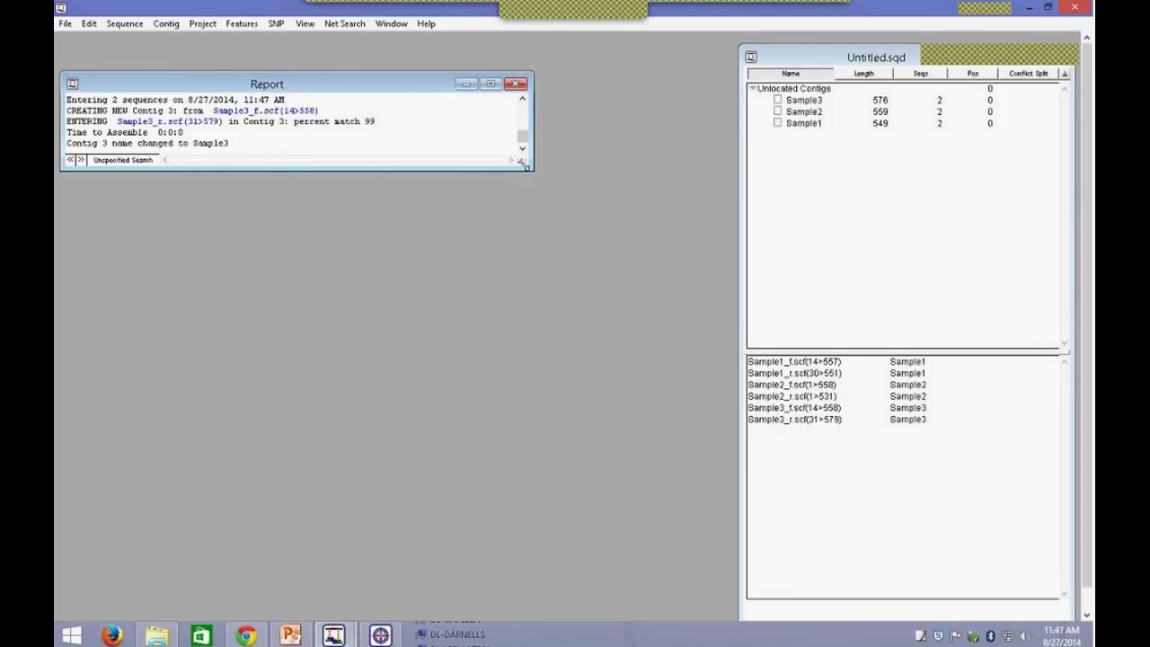
Step: Enlarge the assembly report window and review the classic assembly parameters and the sequences entered for each contig
left_click(521, 162)
left_click_drag(521, 161, 541, 302)
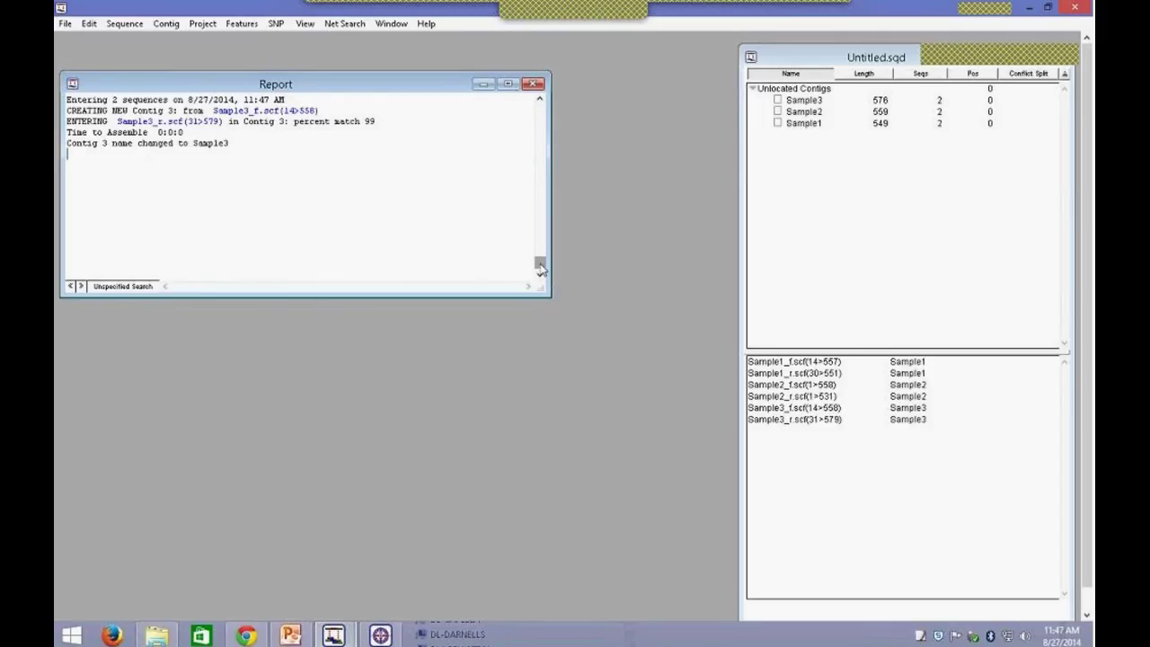
mouse_move(541, 266)
left_mouse_down()
mouse_move(542, 227)
mouse_move(548, 288)
left_mouse_up()
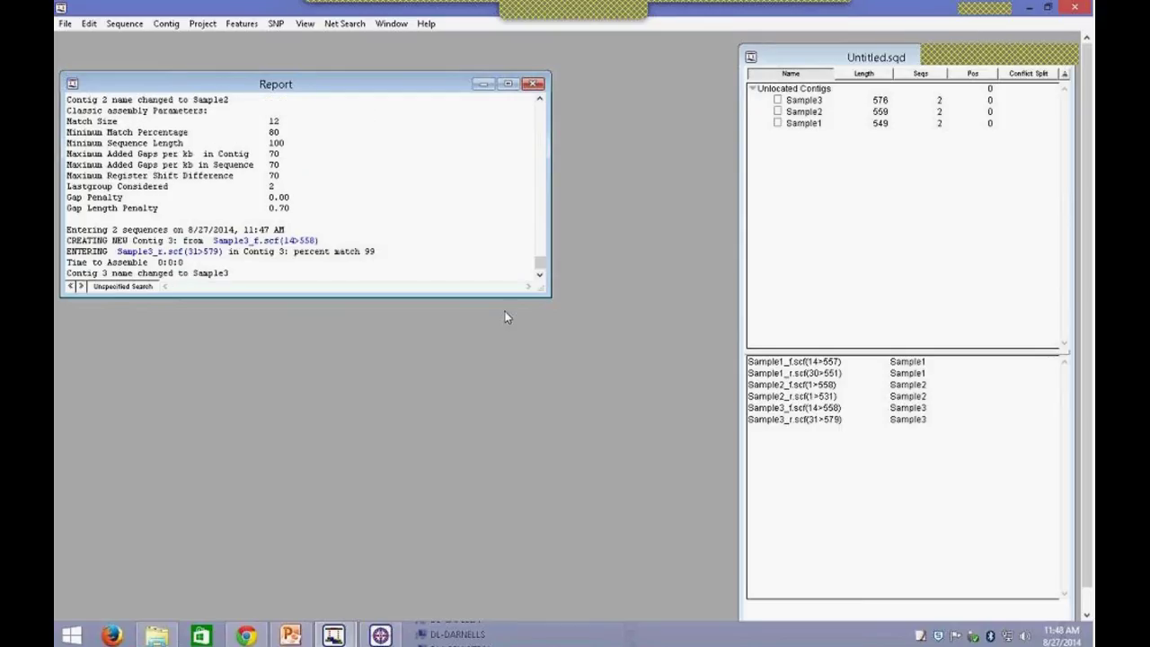
Step: Open the alignment of the Sample3 contig and examine its forward and reverse reads through to the end
left_click(813, 105)
left_click(820, 105)
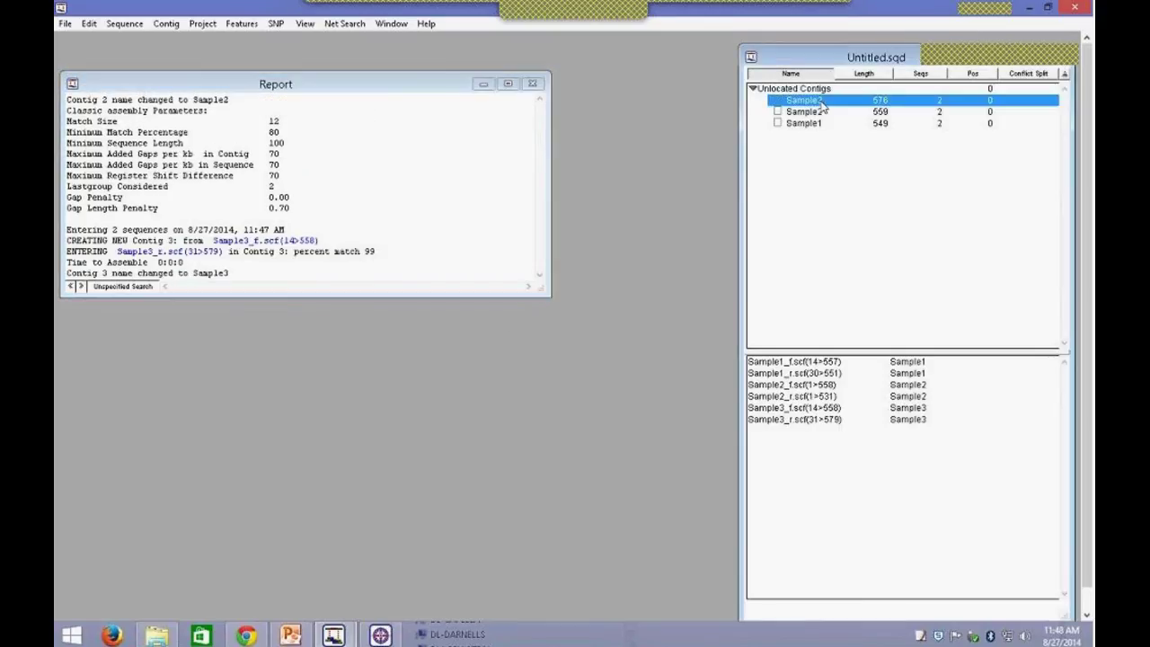
double_click(814, 105)
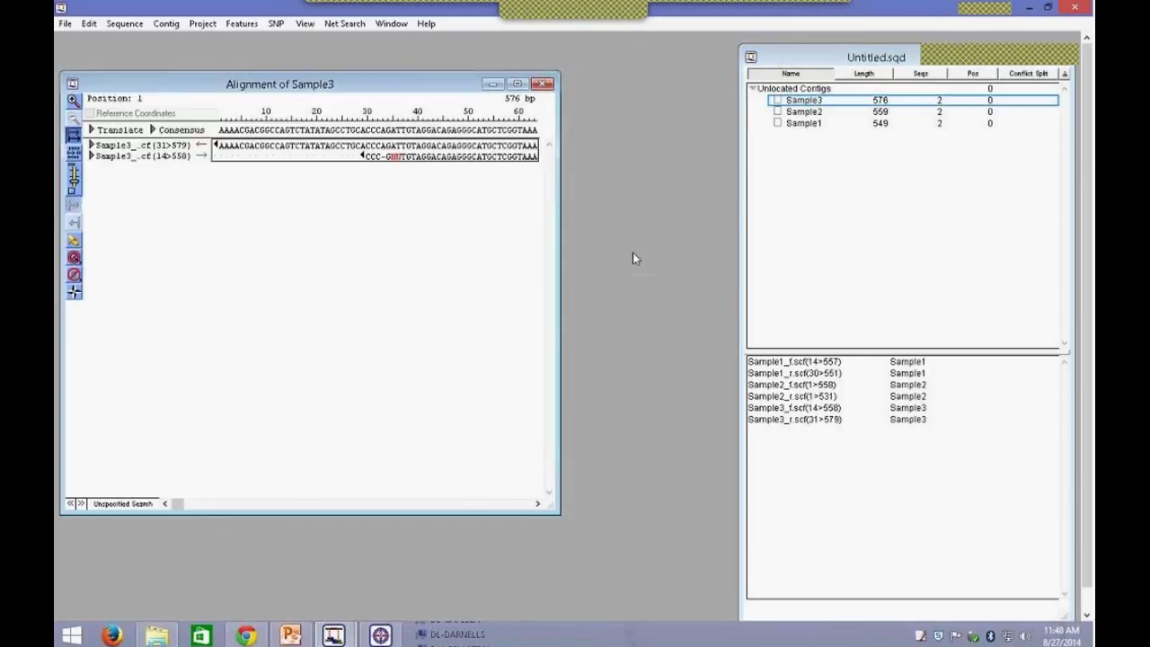
left_click_drag(395, 86, 402, 107)
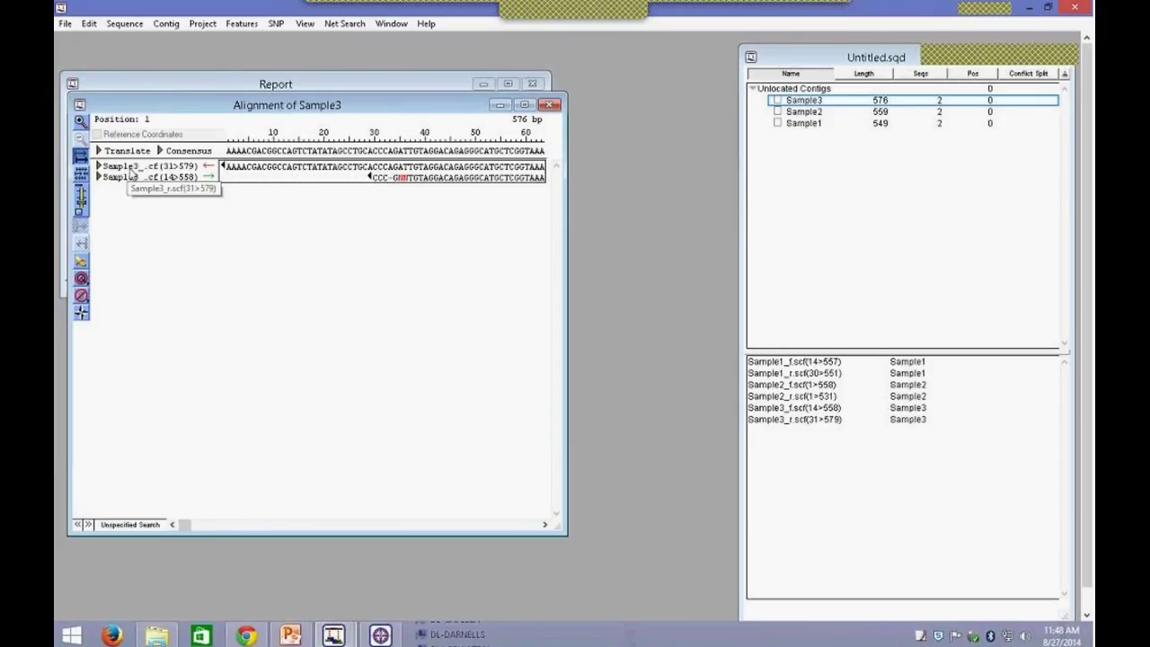
left_click_drag(187, 524, 521, 525)
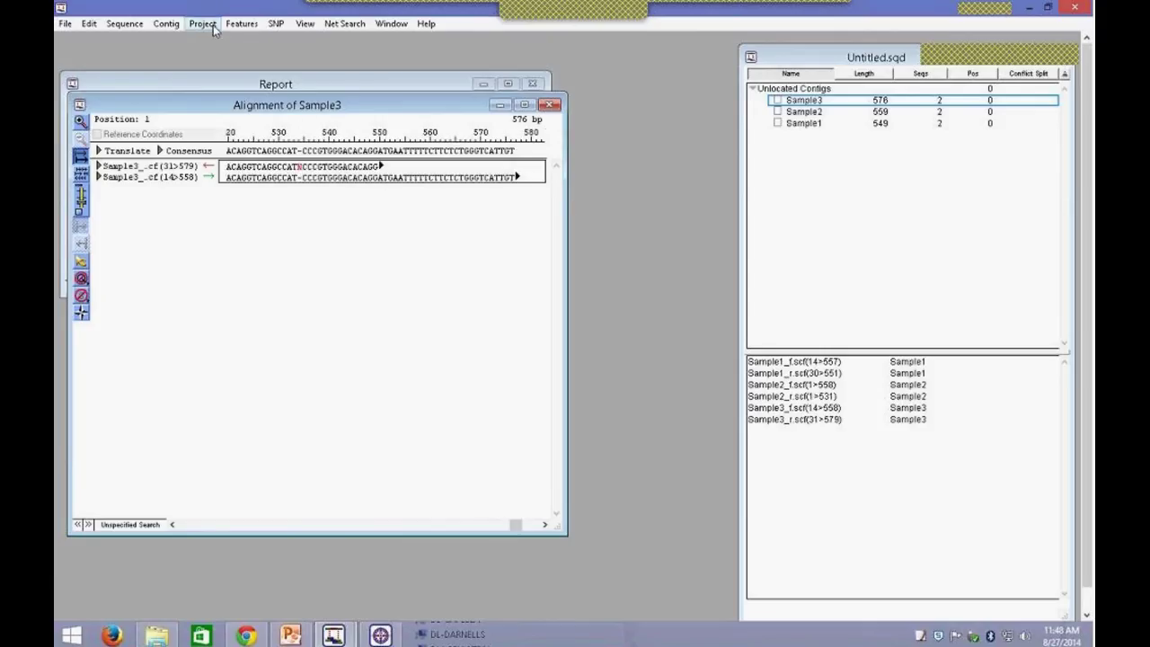
Step: Show the strategy view of the Sample3 contig and move it clear of the alignment to examine read coverage
right_click(831, 101)
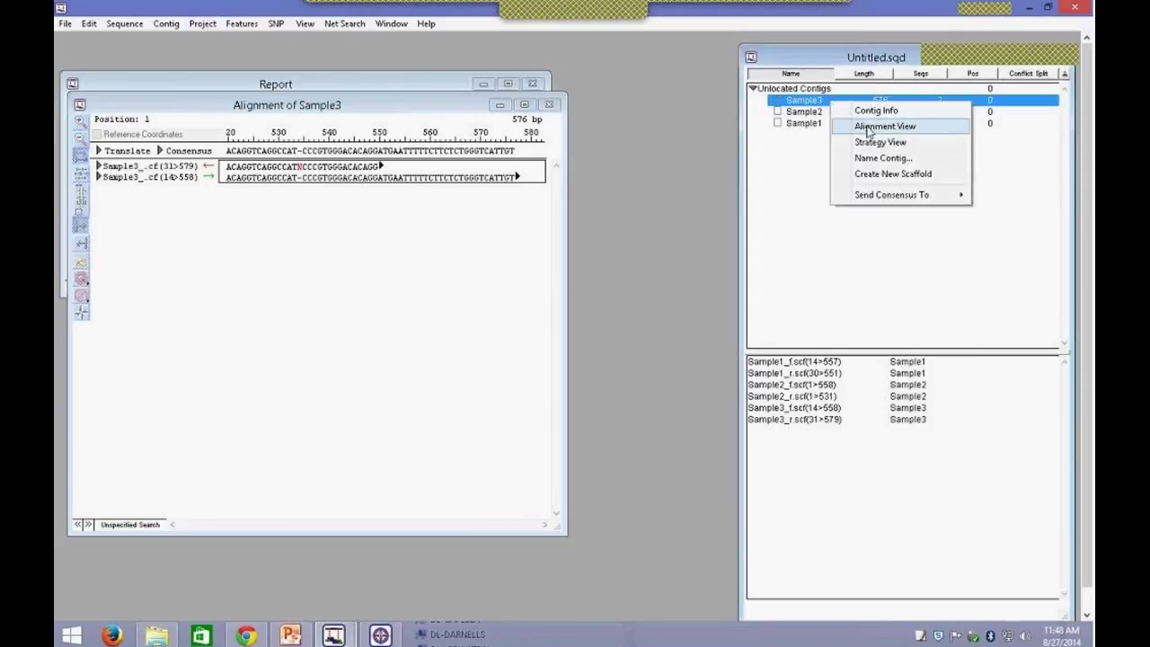
left_click(873, 143)
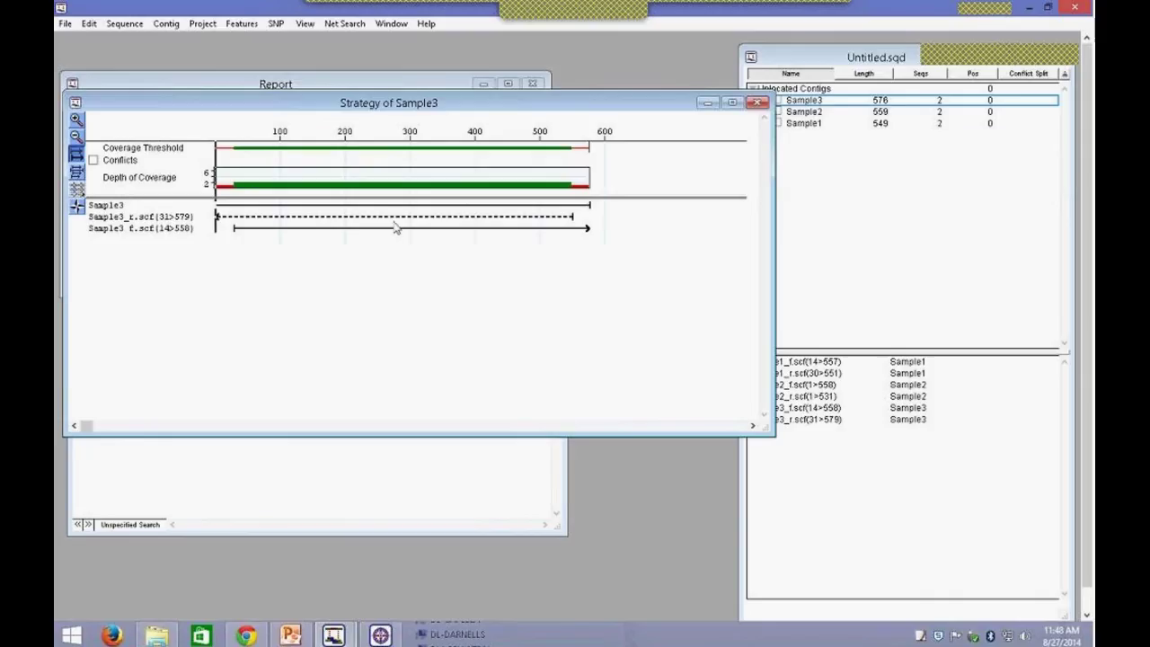
left_click_drag(436, 108, 652, 192)
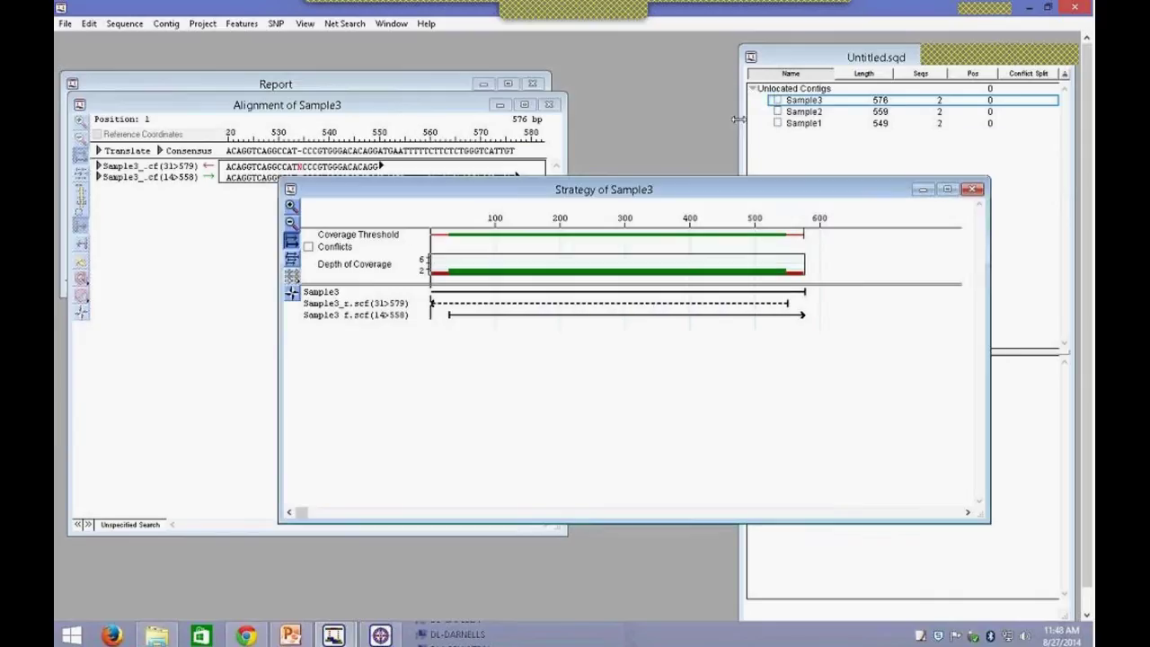
Step: Examine the scaffold strategy view of all the unlocated contigs, and close it
left_click(797, 90)
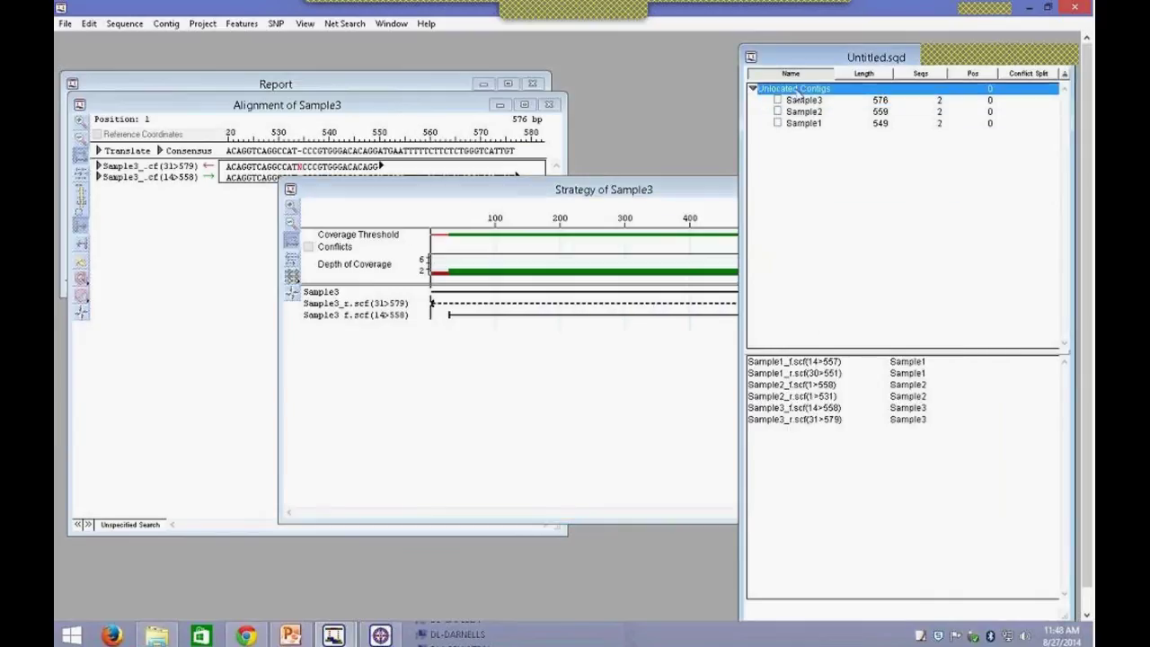
right_click(804, 93)
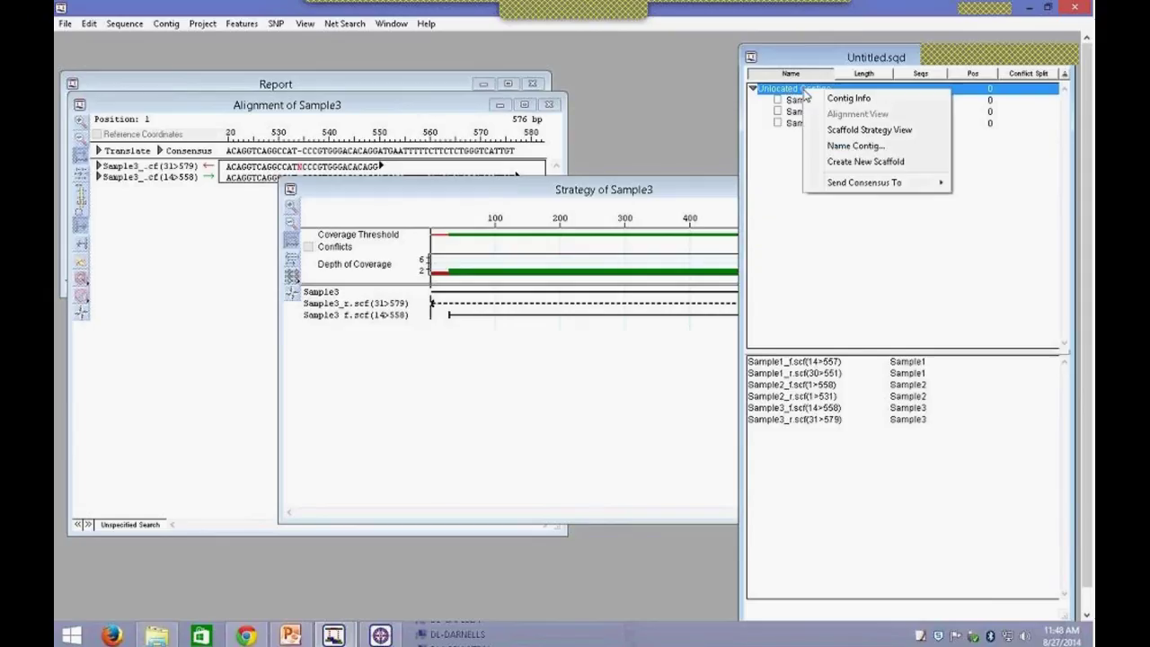
left_click(886, 133)
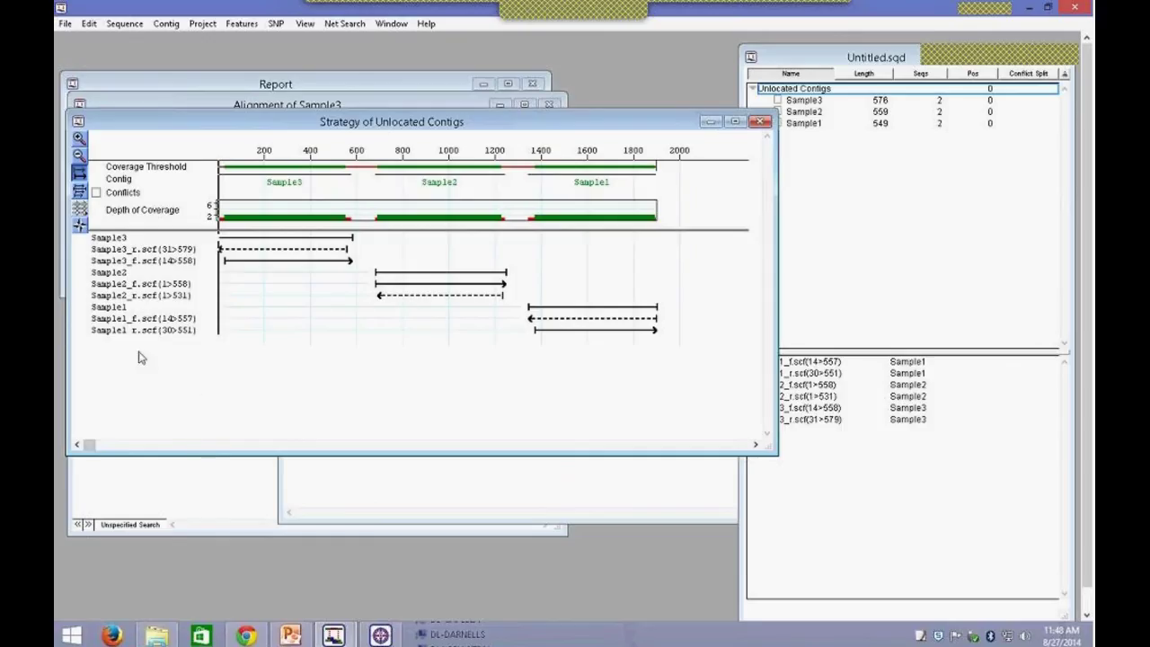
left_click(761, 123)
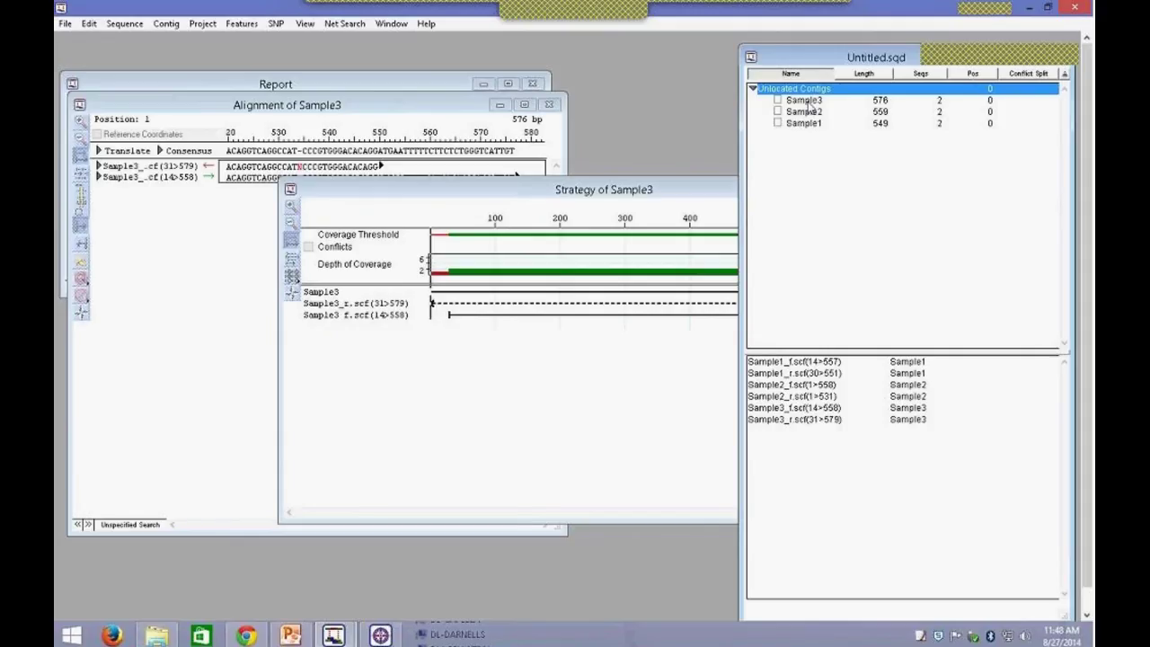
Step: Rename the Sample3 contig to contig3
left_click(810, 104)
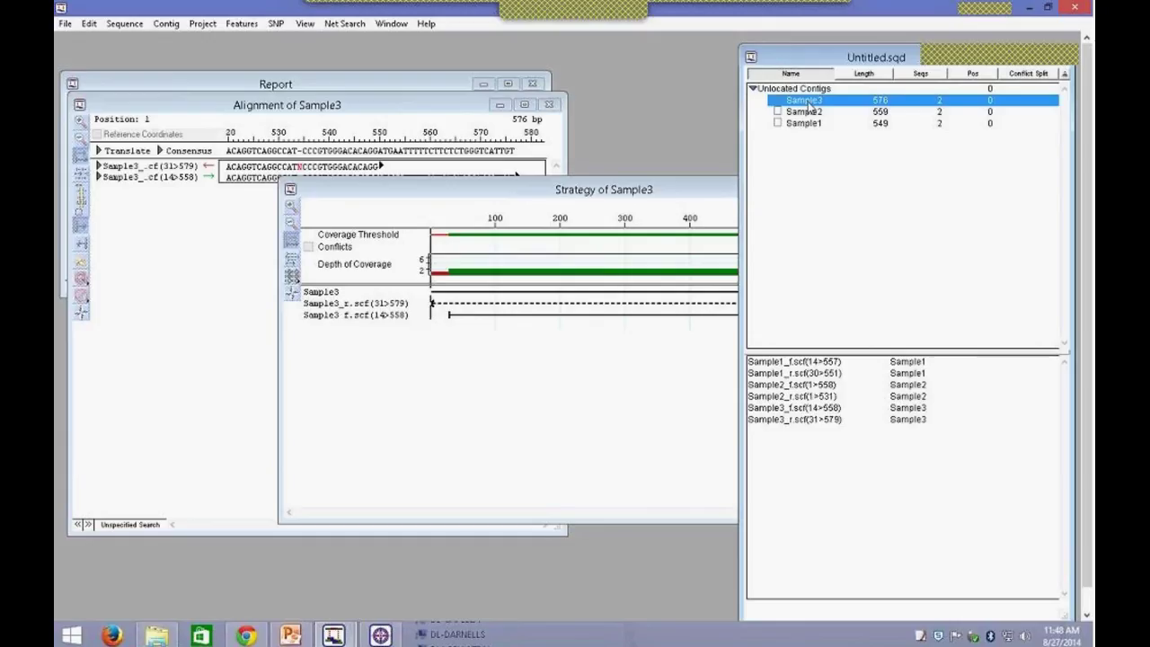
left_click(810, 103)
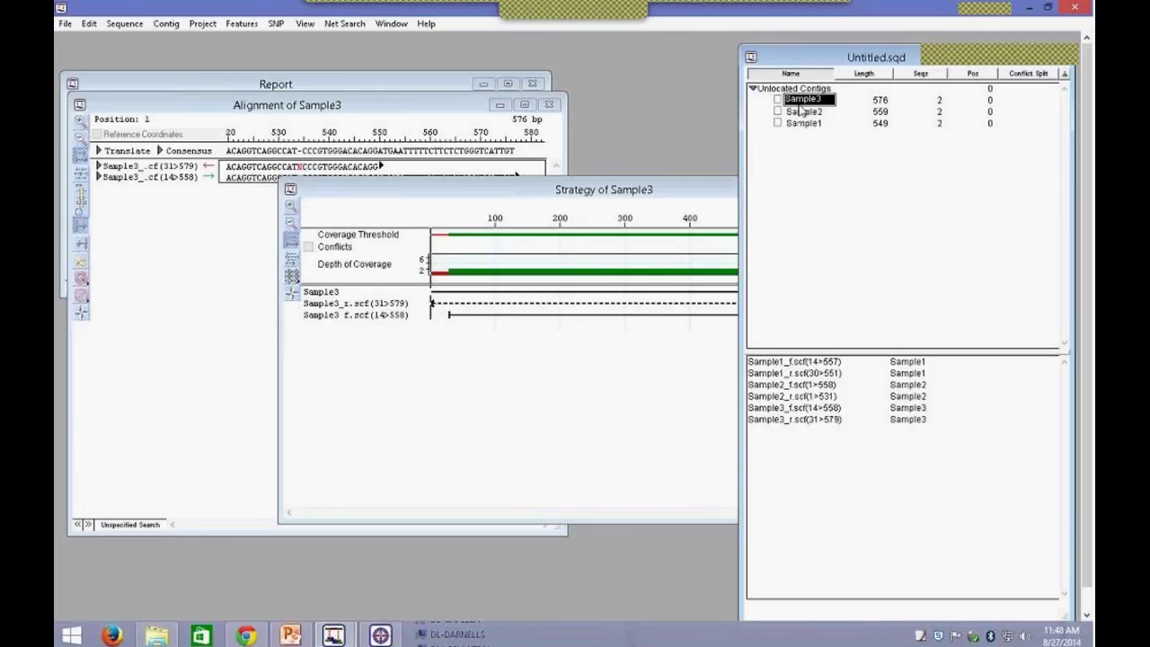
type("contig")
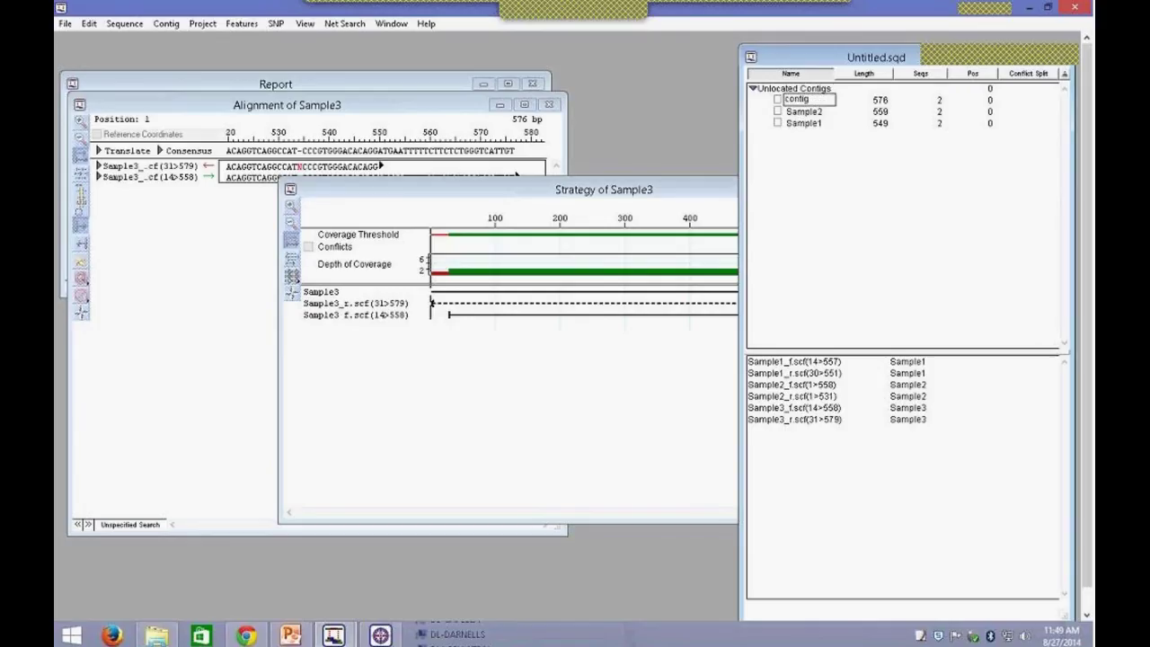
type("3")
key("Return")
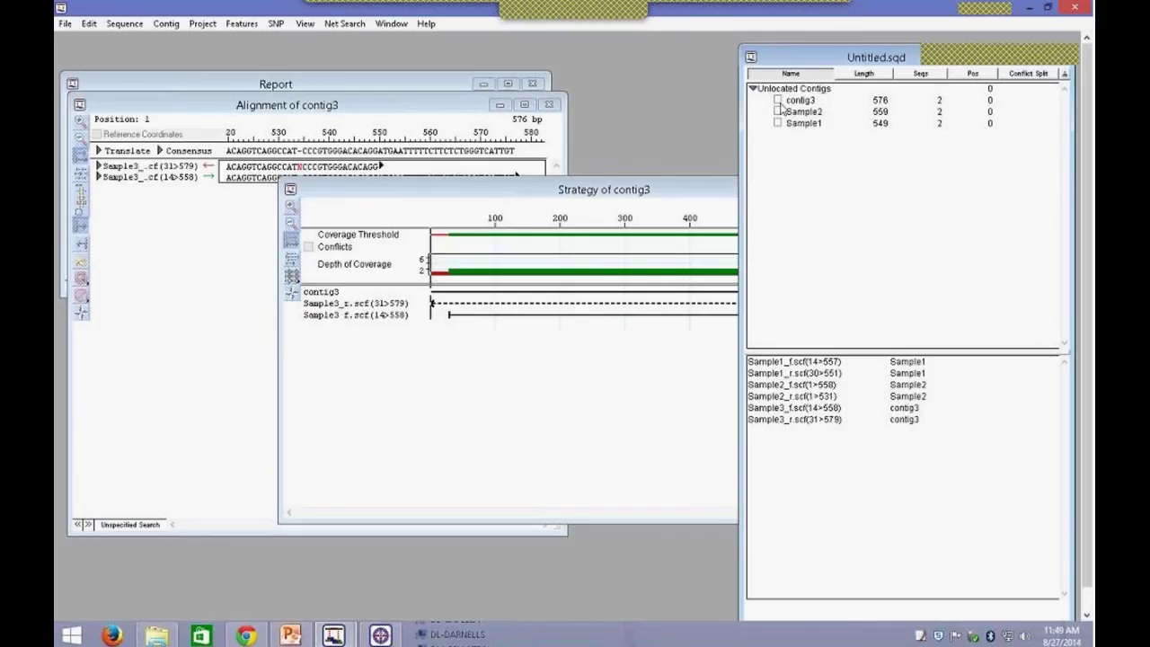
Step: Bring up the alignment of contig3 and rename that contig to sample3
left_click(808, 113)
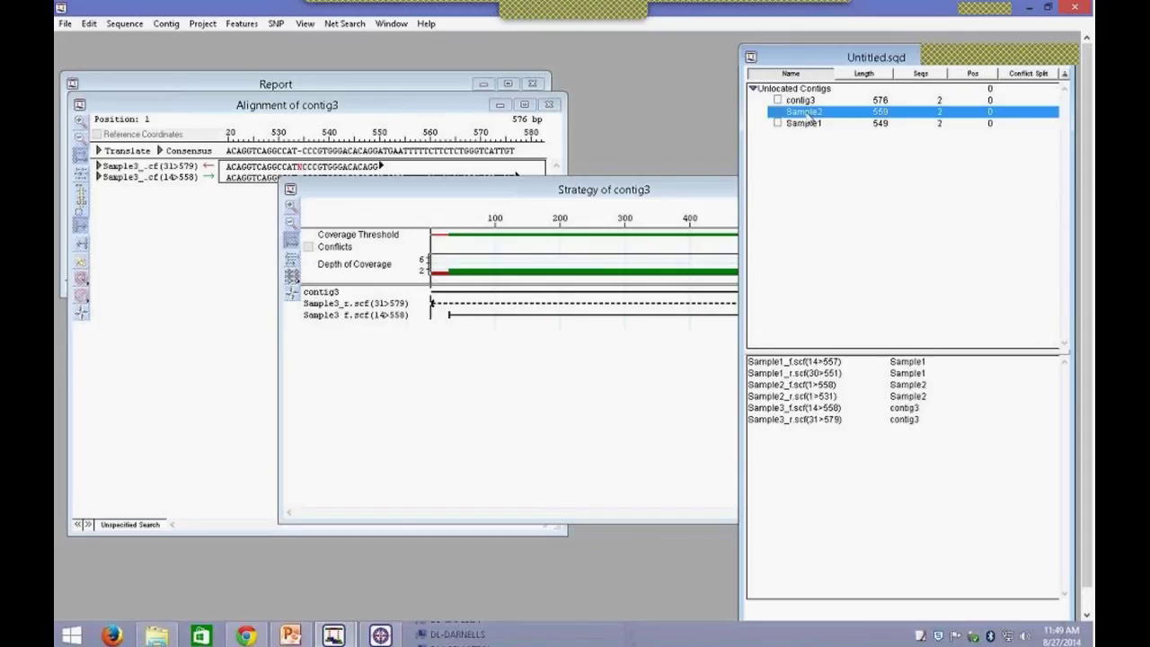
double_click(808, 102)
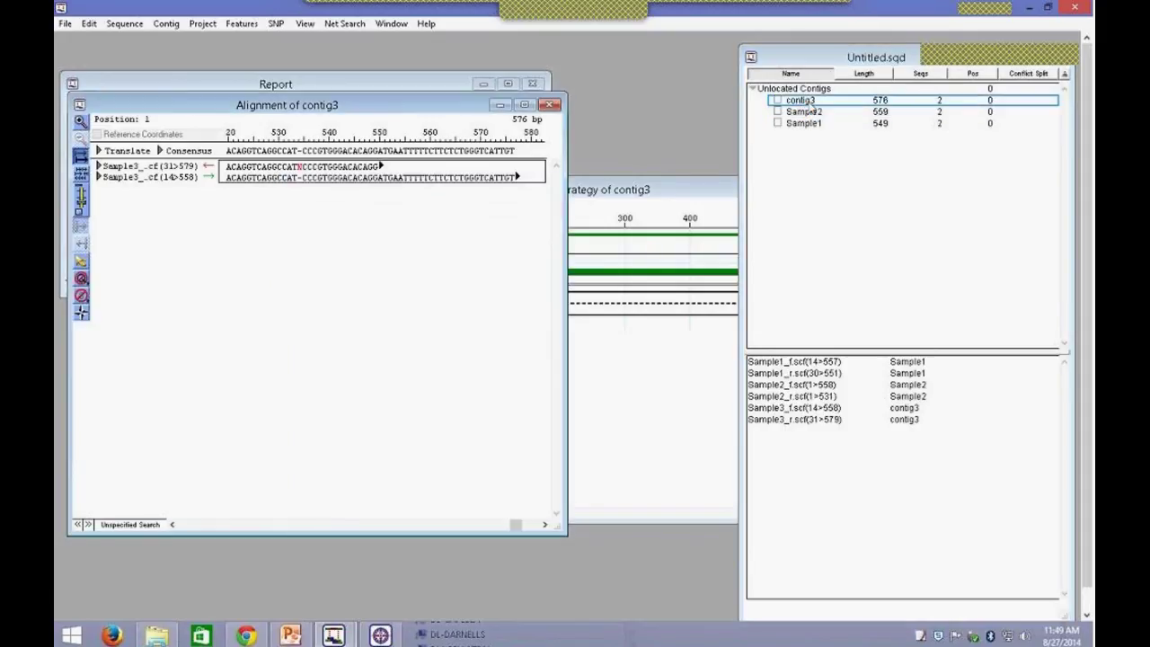
left_click(813, 106)
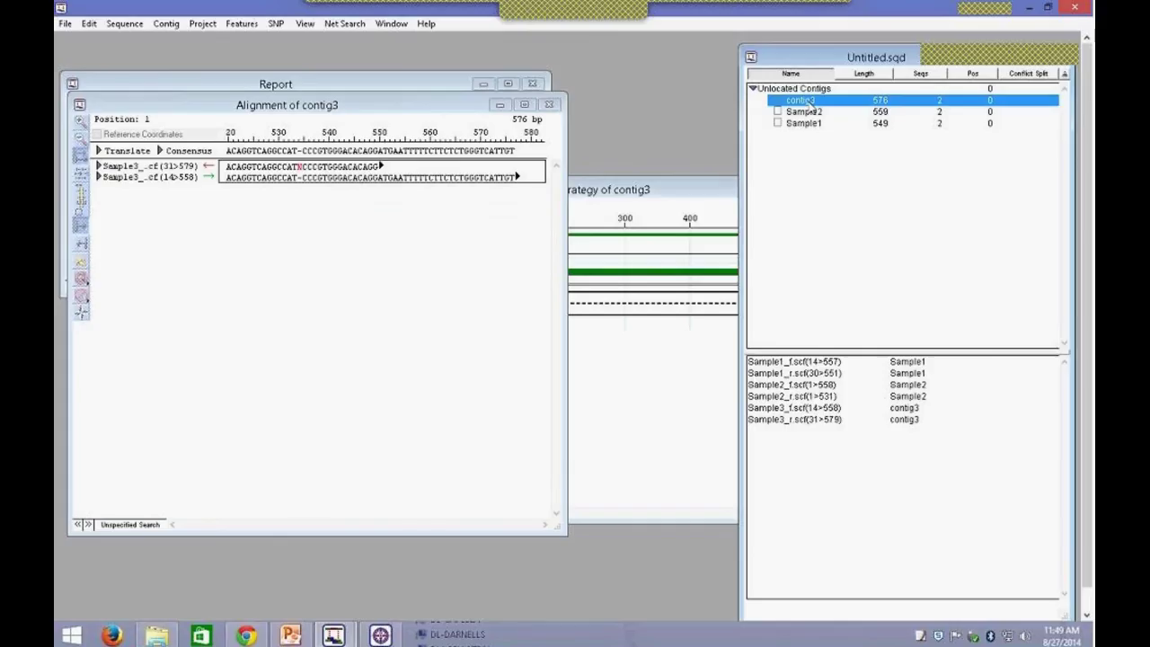
left_click(810, 101)
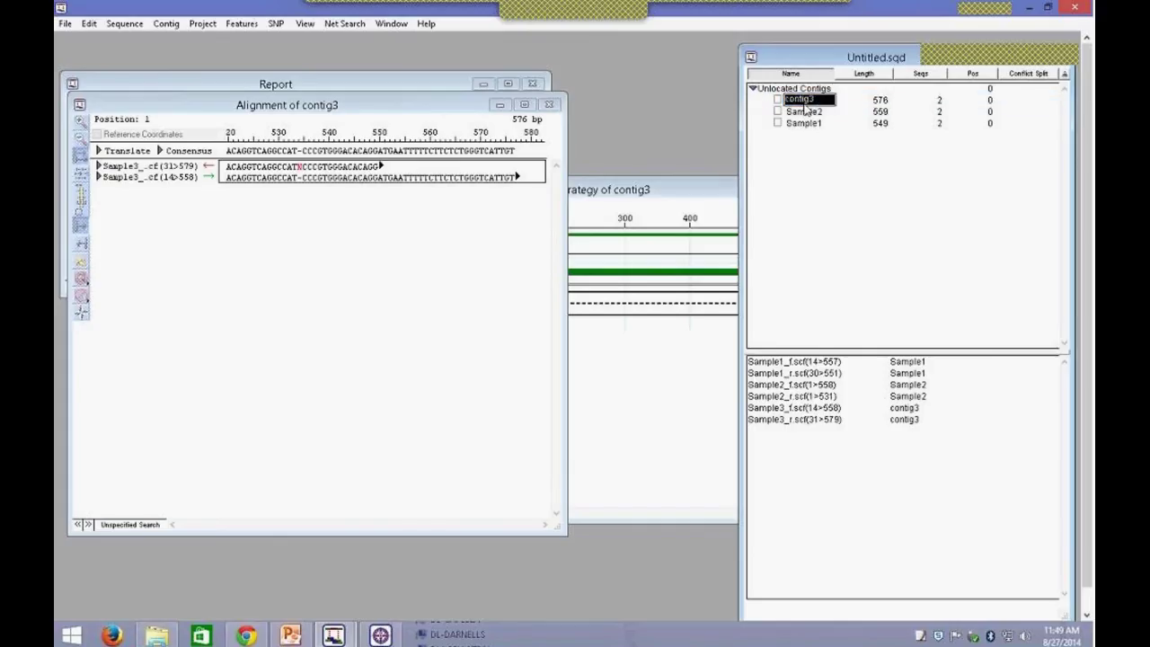
type("sample3")
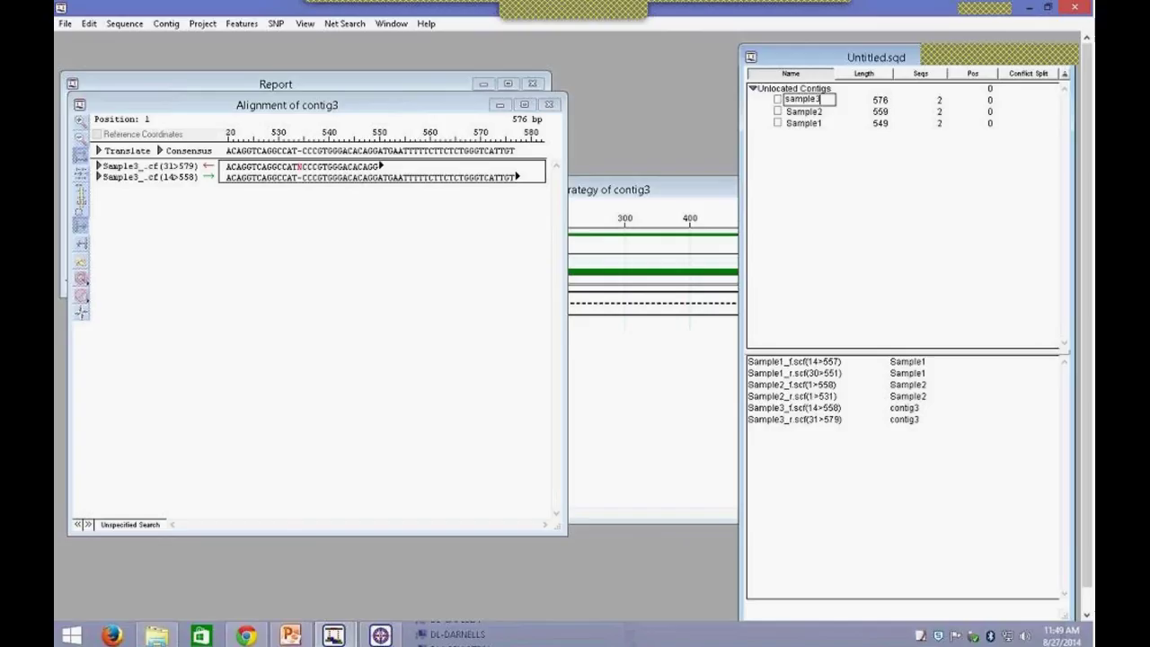
key("Return")
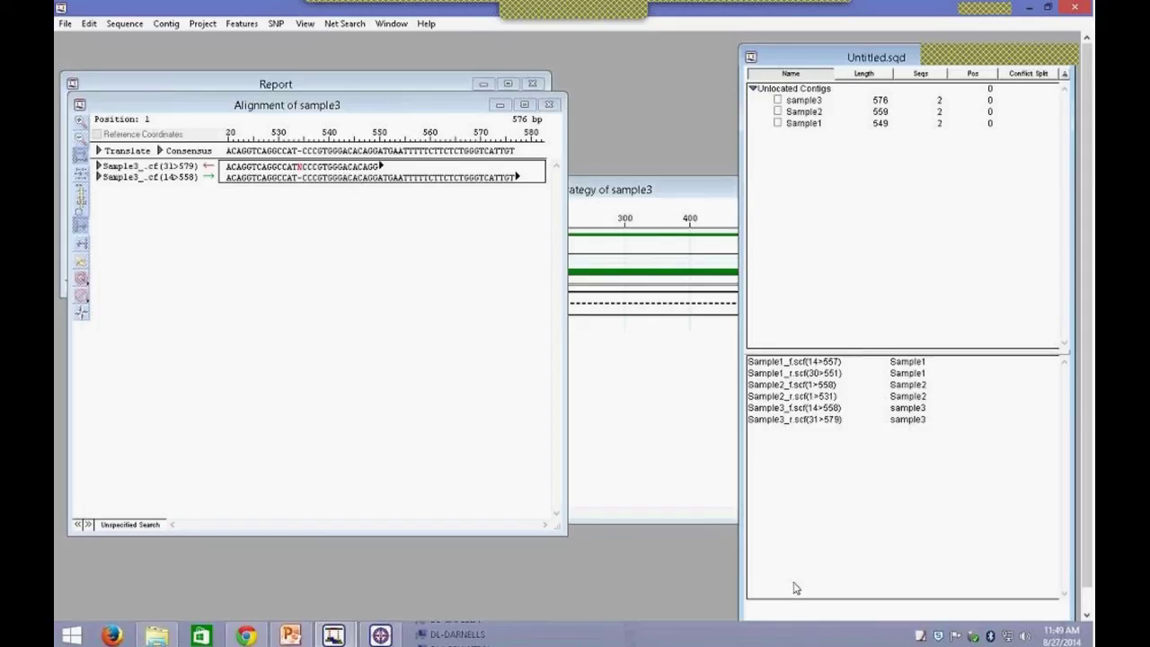
Step: Rearrange the project window with a taller sequence list, and find the contig named sample1 in it
left_click_drag(849, 353, 856, 269)
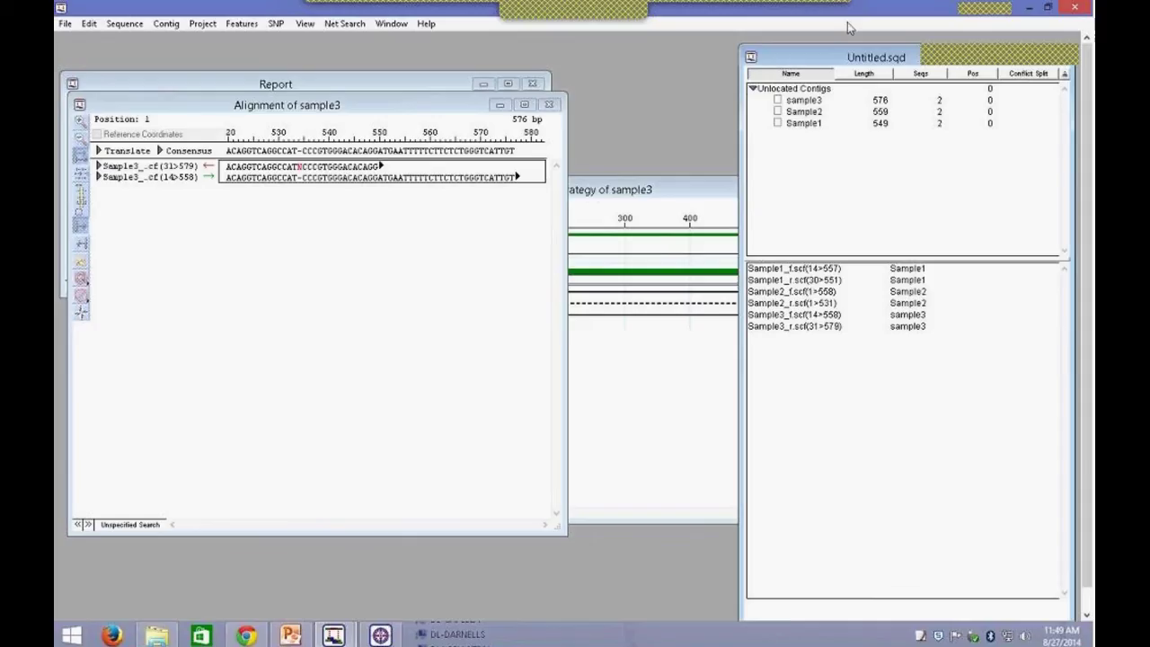
left_click_drag(854, 56, 857, 42)
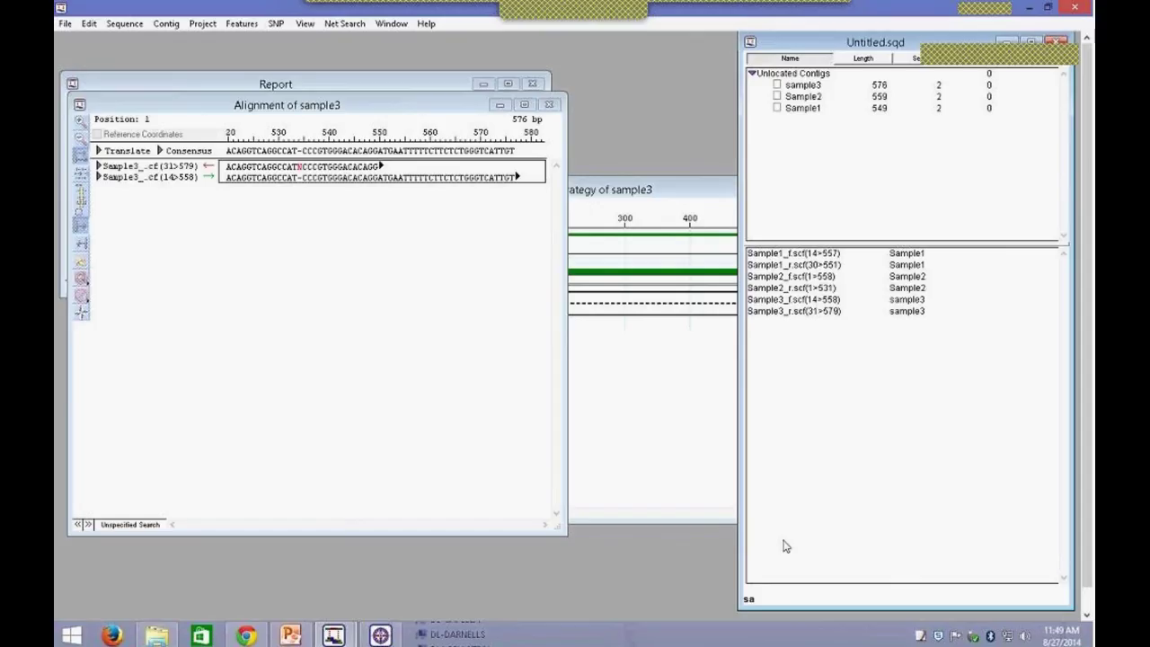
type("mple1")
key("Return")
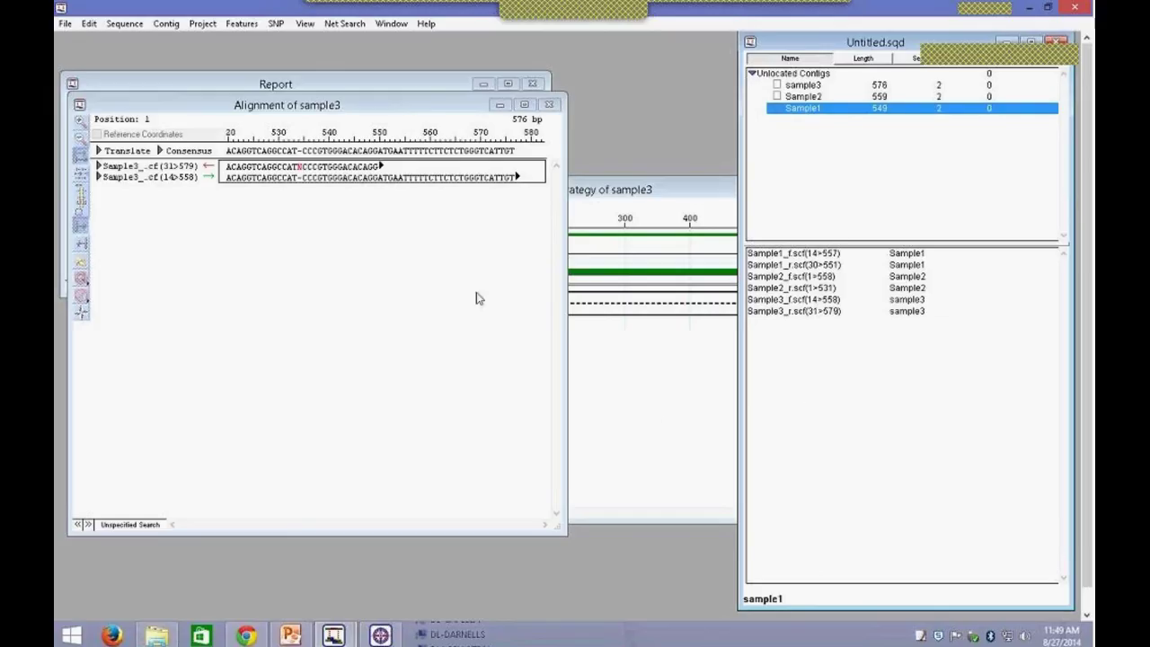
left_click(295, 109)
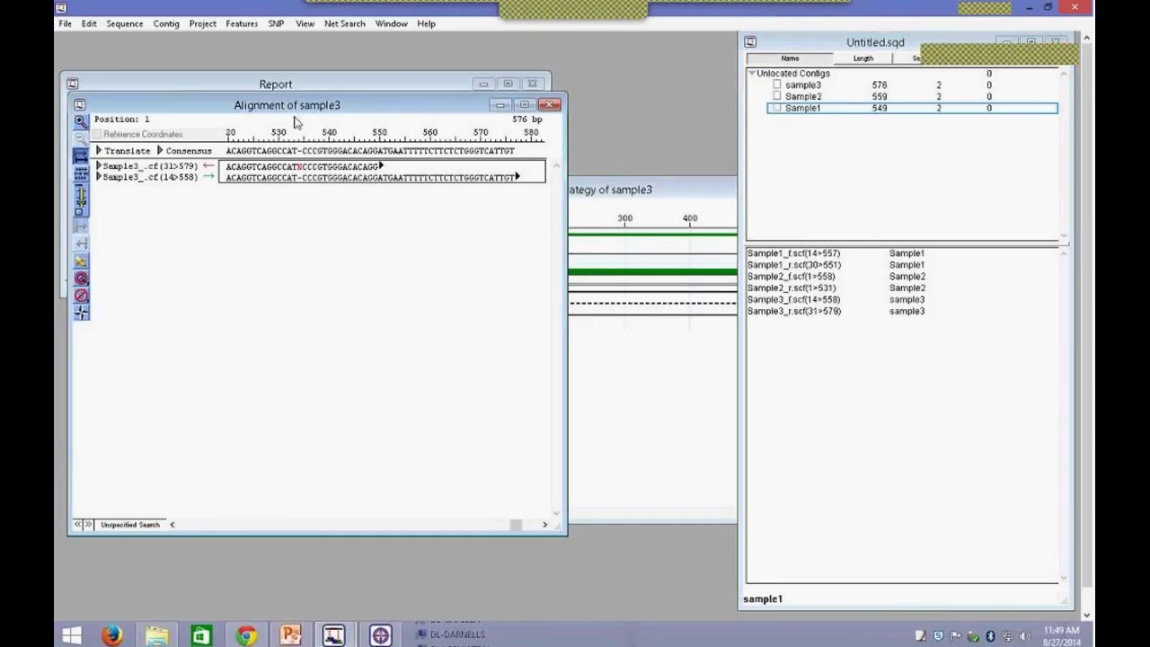
Step: Open a search in the sample3 alignment for the literal sequence atgc, and examine the Allow Ambiguity, Conflict, Conflict Split, Consensus Difference and SNP search types
left_click(129, 524)
left_click_drag(503, 433, 321, 338)
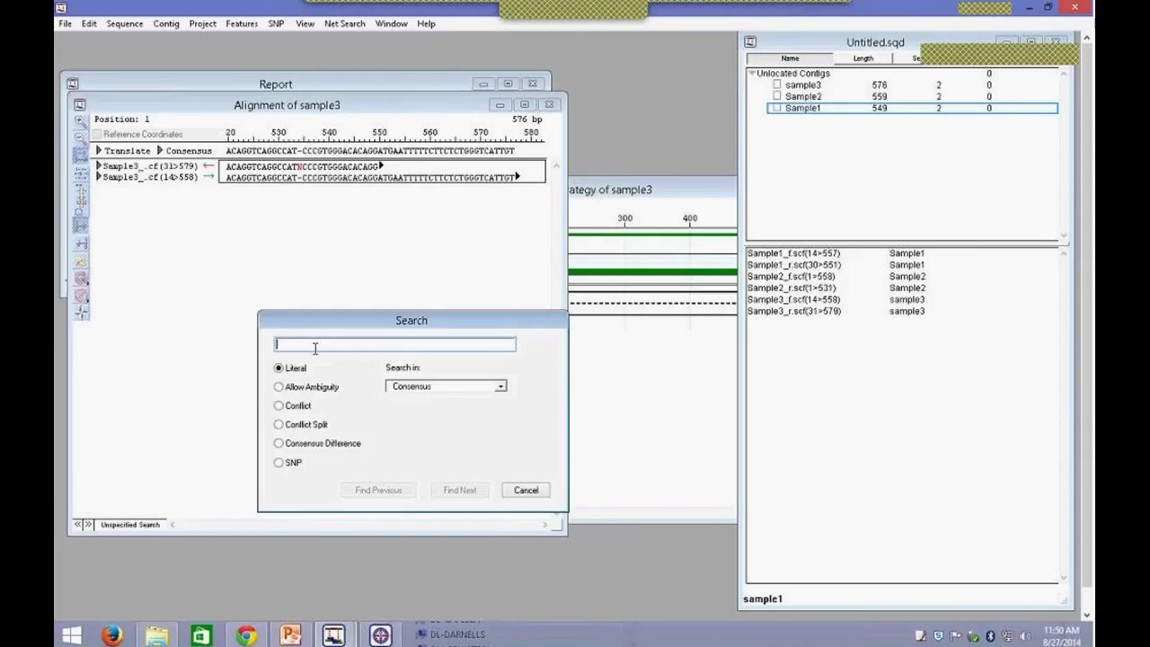
type("atgc")
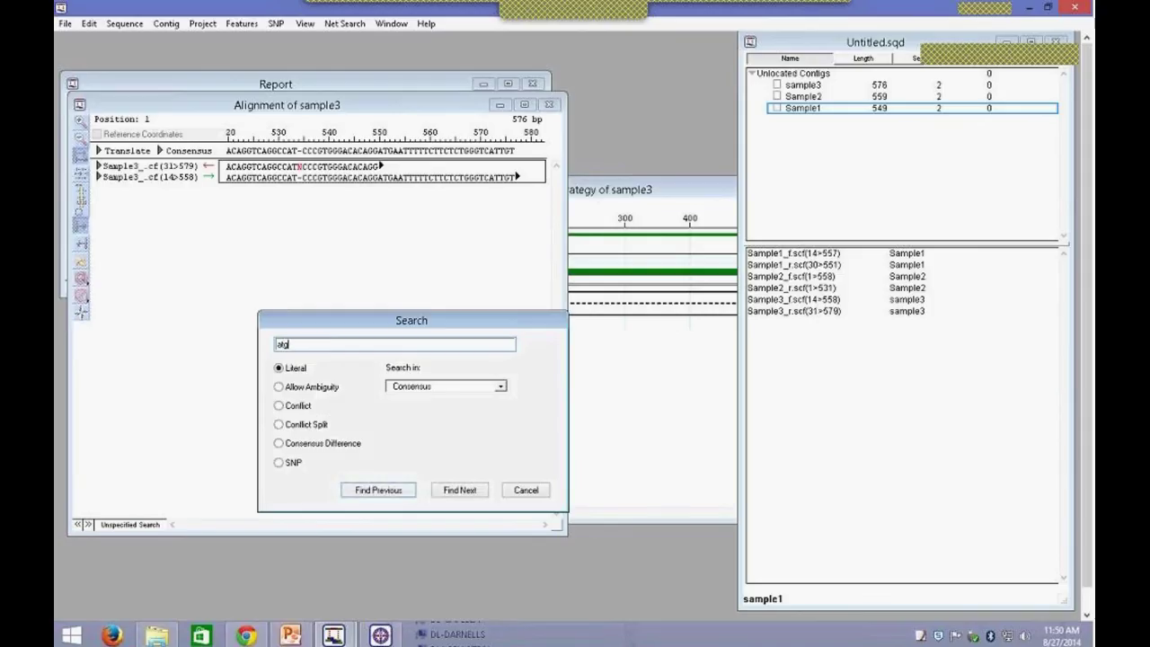
left_click(304, 388)
left_click(298, 406)
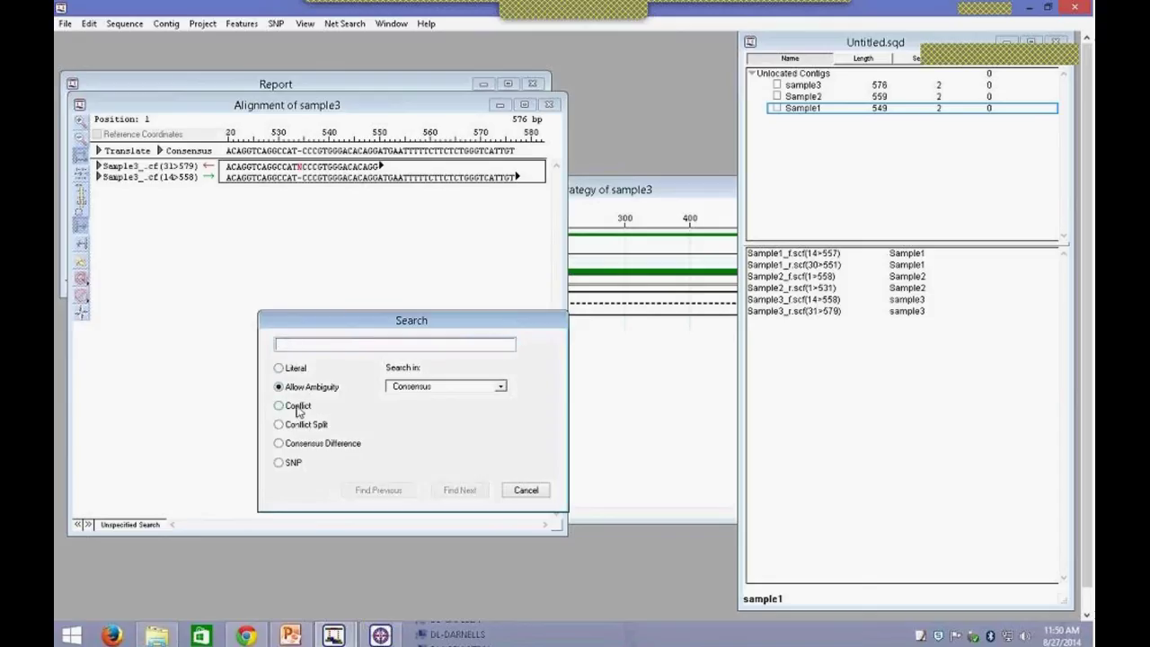
left_click(294, 463)
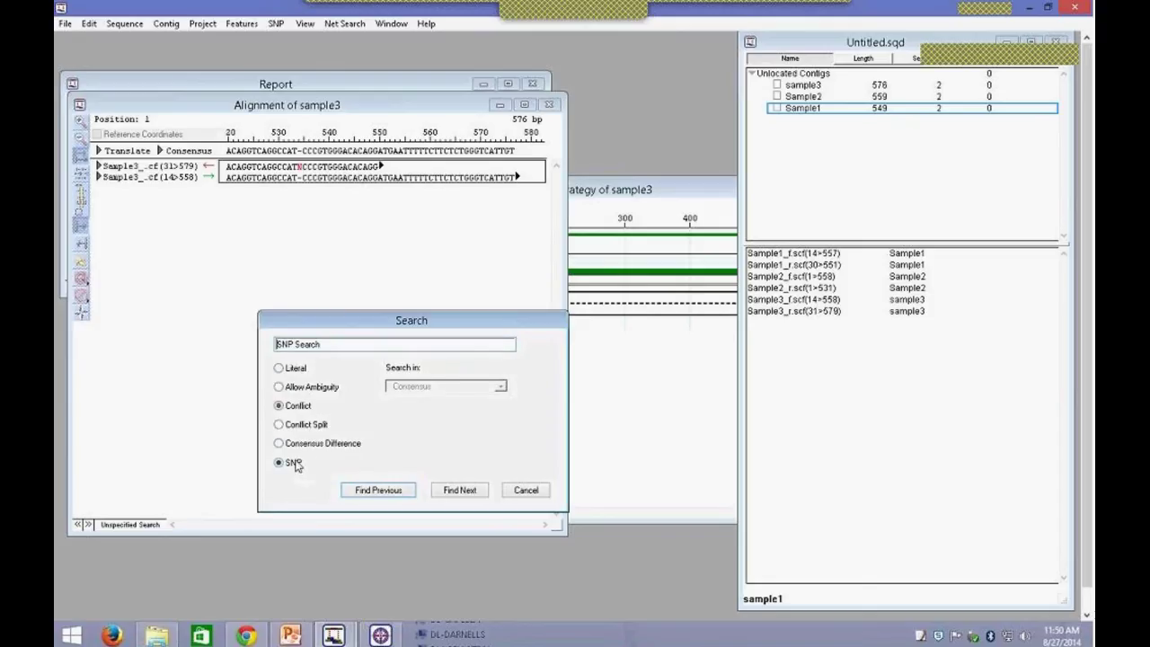
left_click(318, 445)
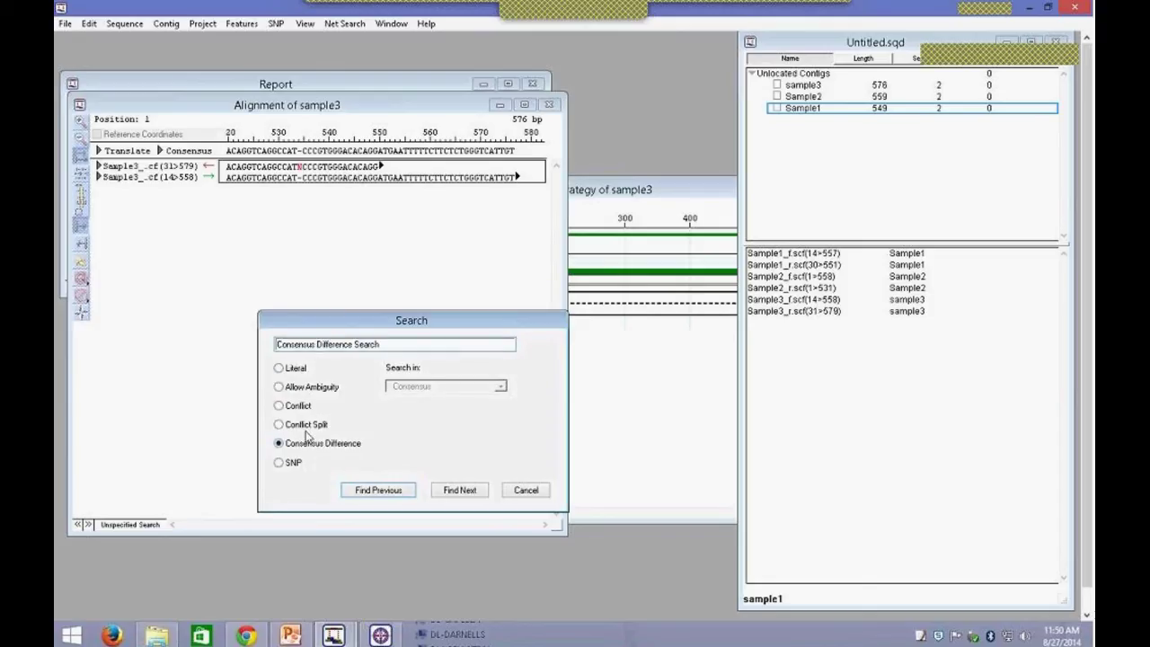
left_click(306, 426)
left_click(308, 388)
left_click(294, 369)
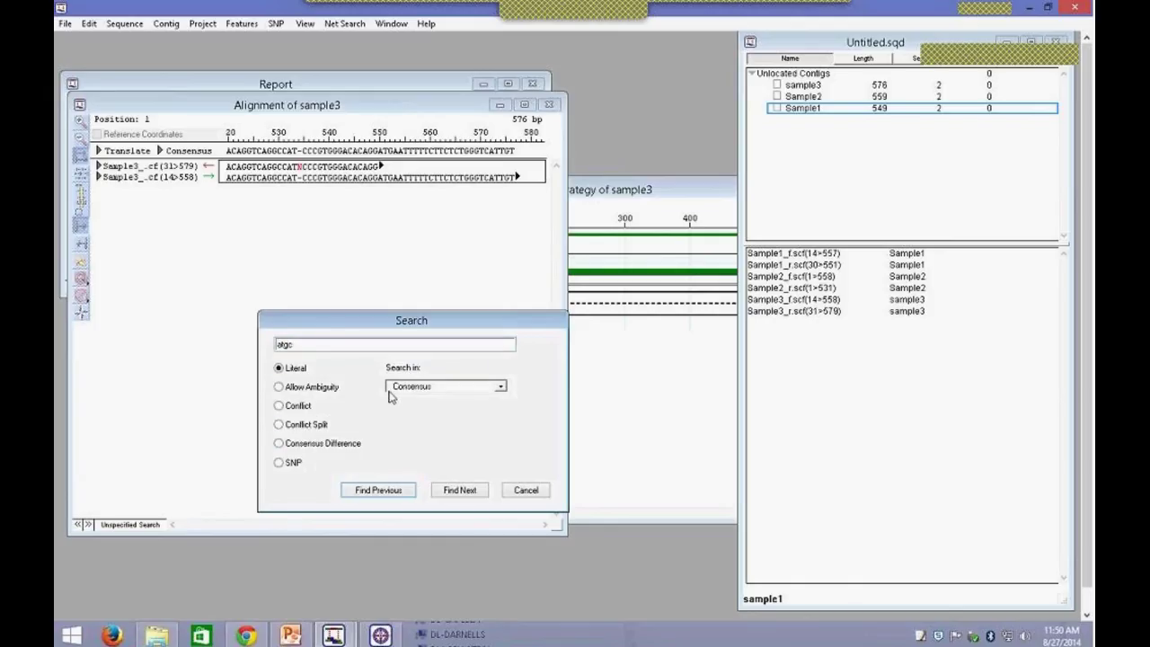
Step: Examine which sequences the alignment search can cover, cancel it, and open and dismiss the search once more
left_click(406, 388)
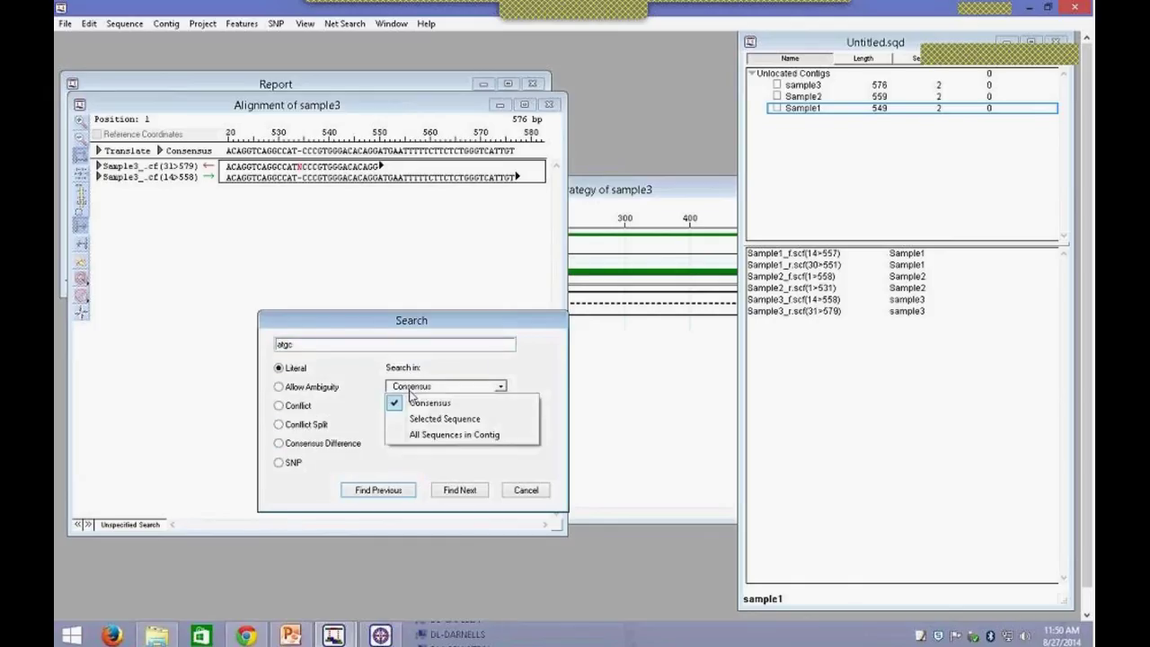
left_click(431, 464)
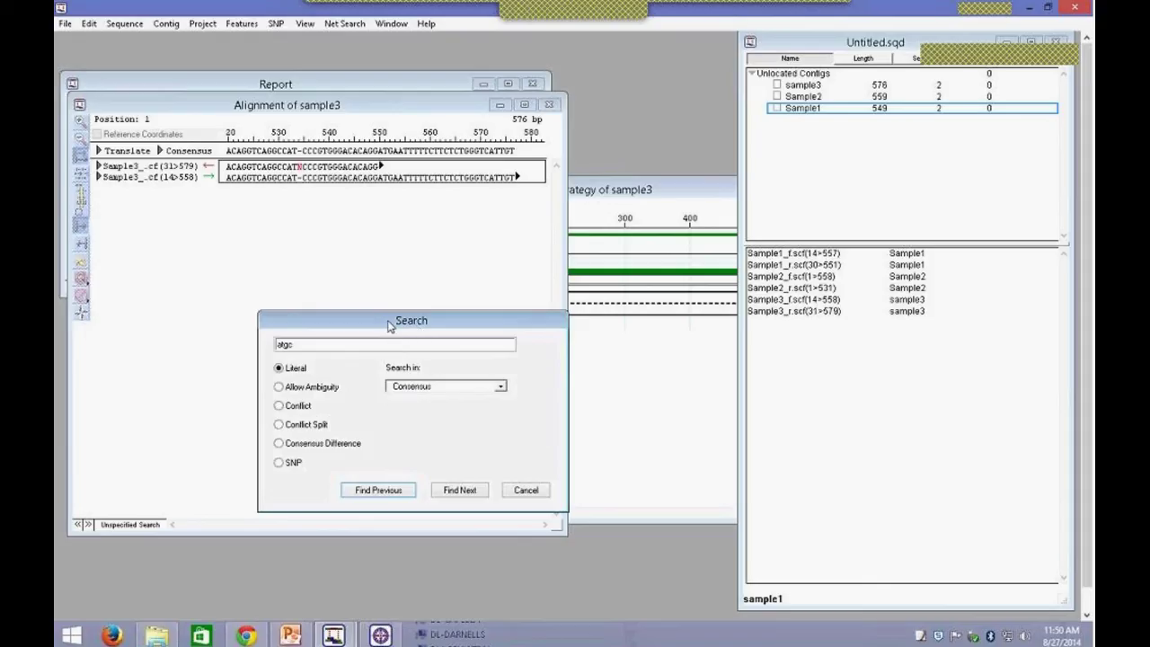
left_click(527, 490)
left_click(89, 25)
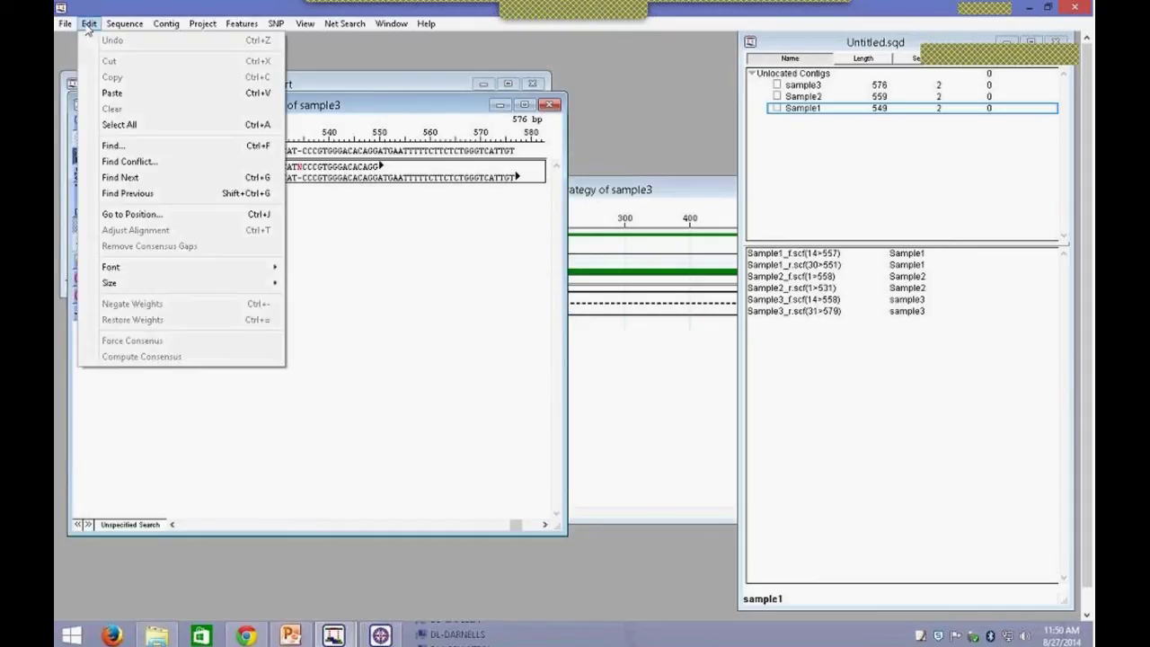
left_click(129, 149)
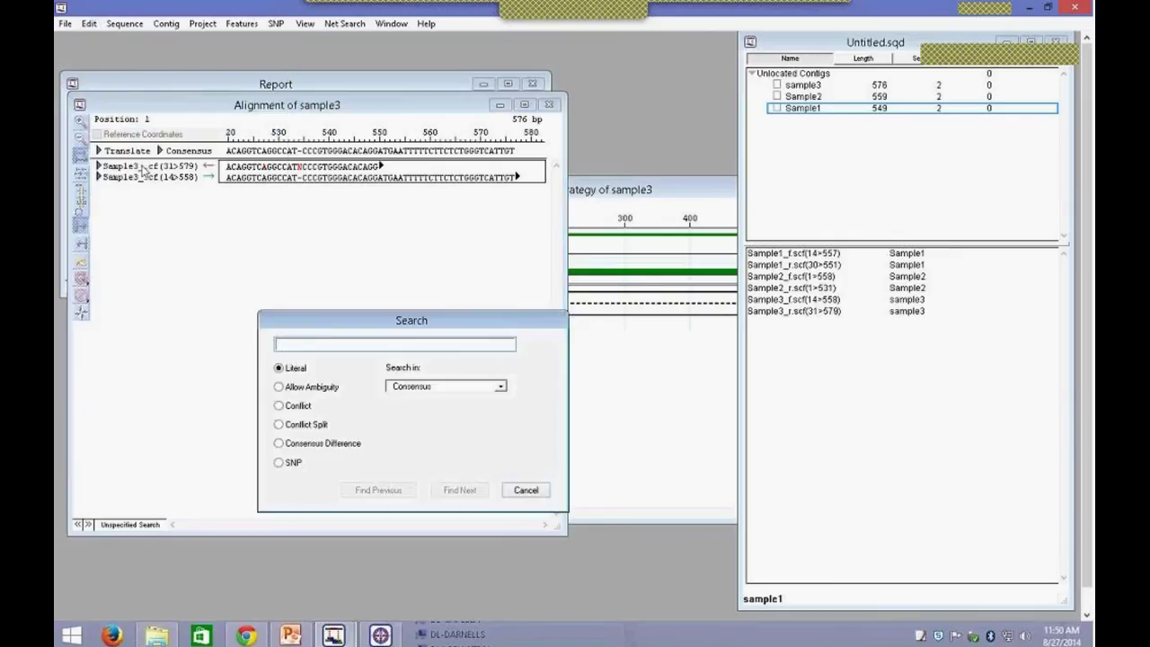
left_click(525, 490)
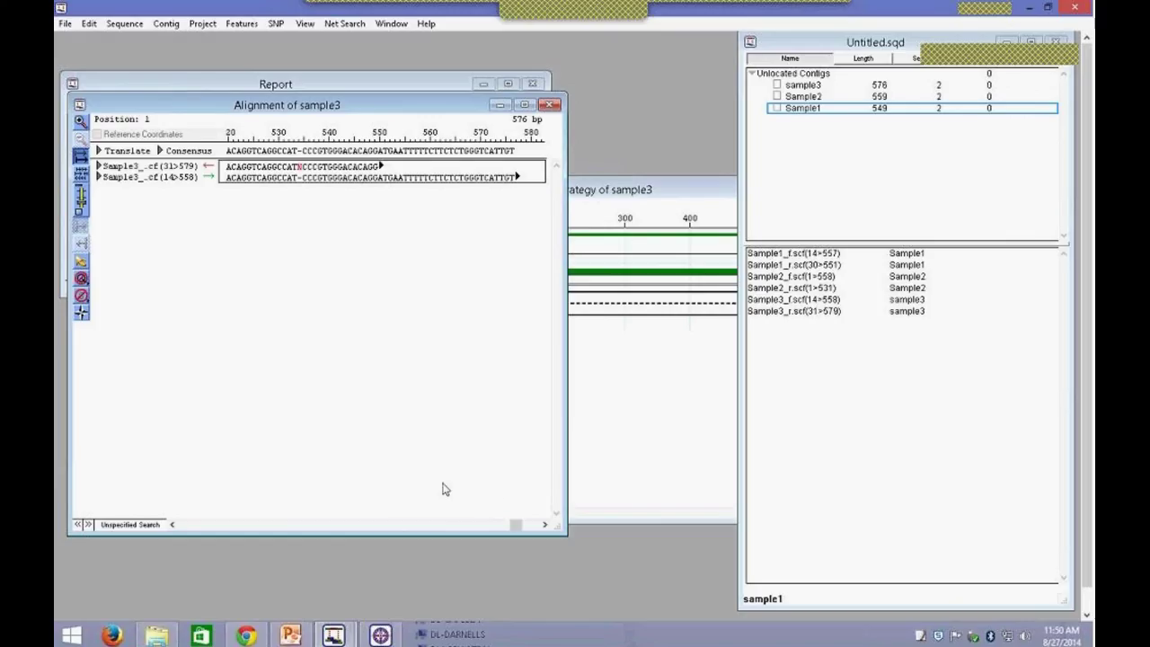
Step: Go to position 540 in the alignment of sample3, with the position skipping consensus gaps
left_click(89, 24)
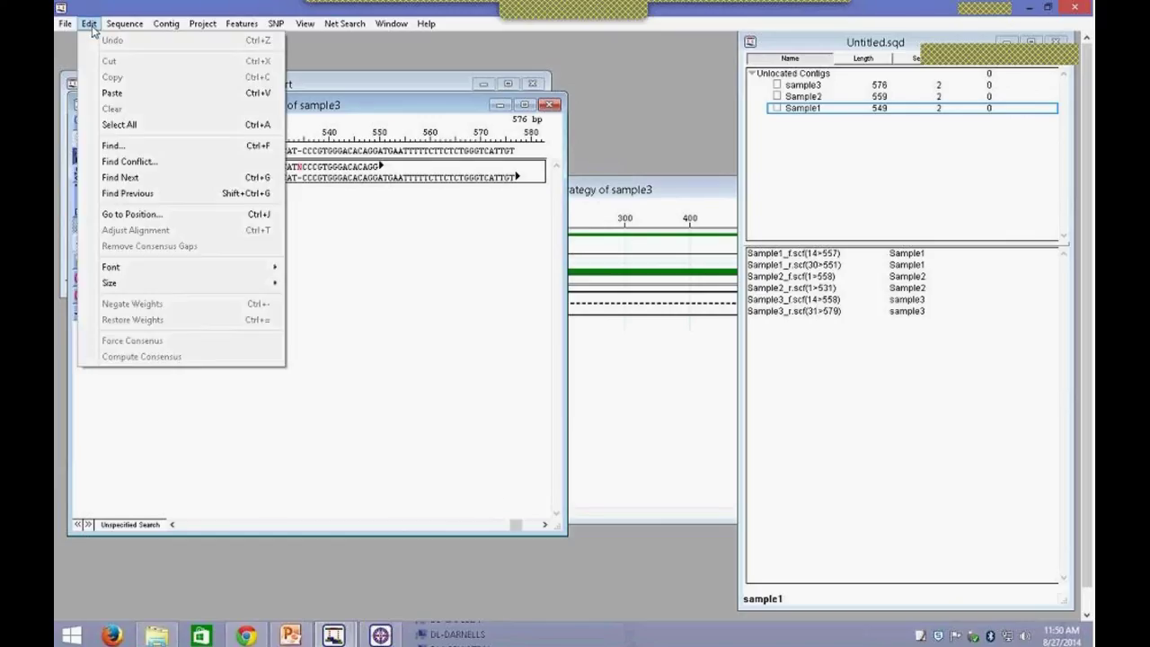
left_click(166, 219)
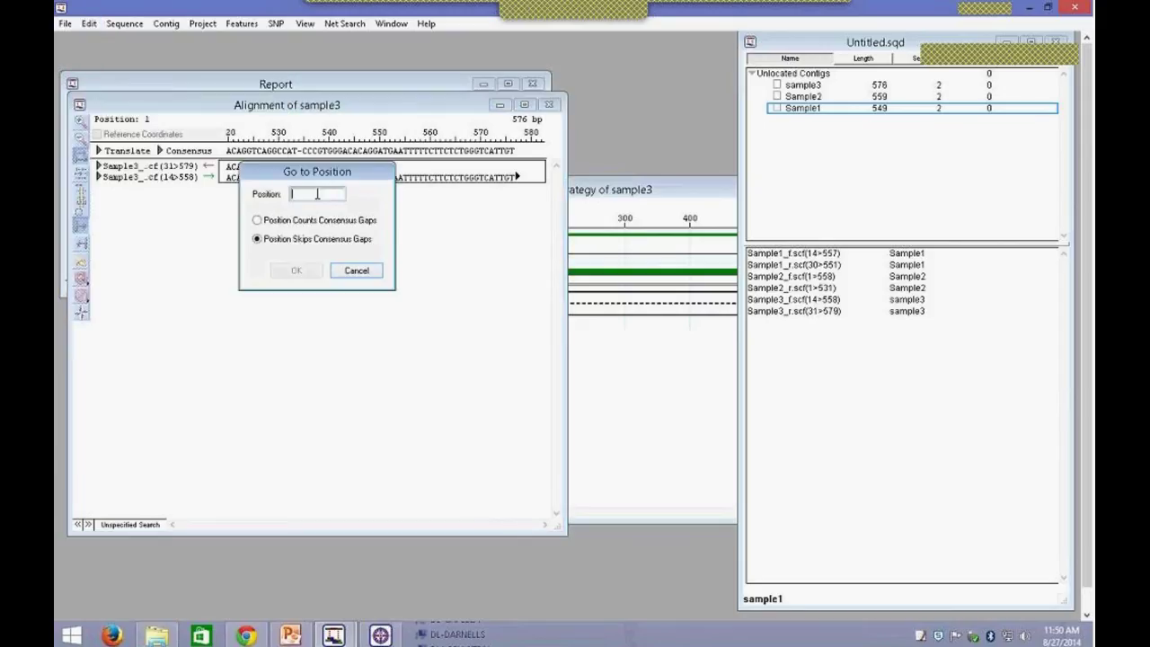
type("541")
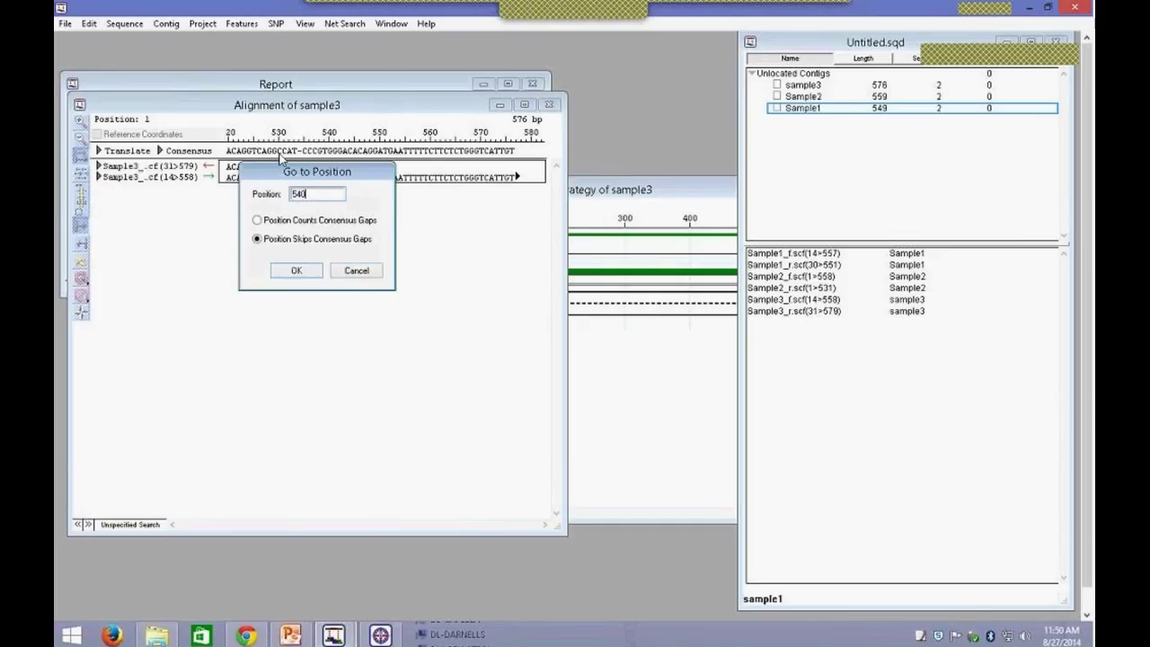
left_click(308, 270)
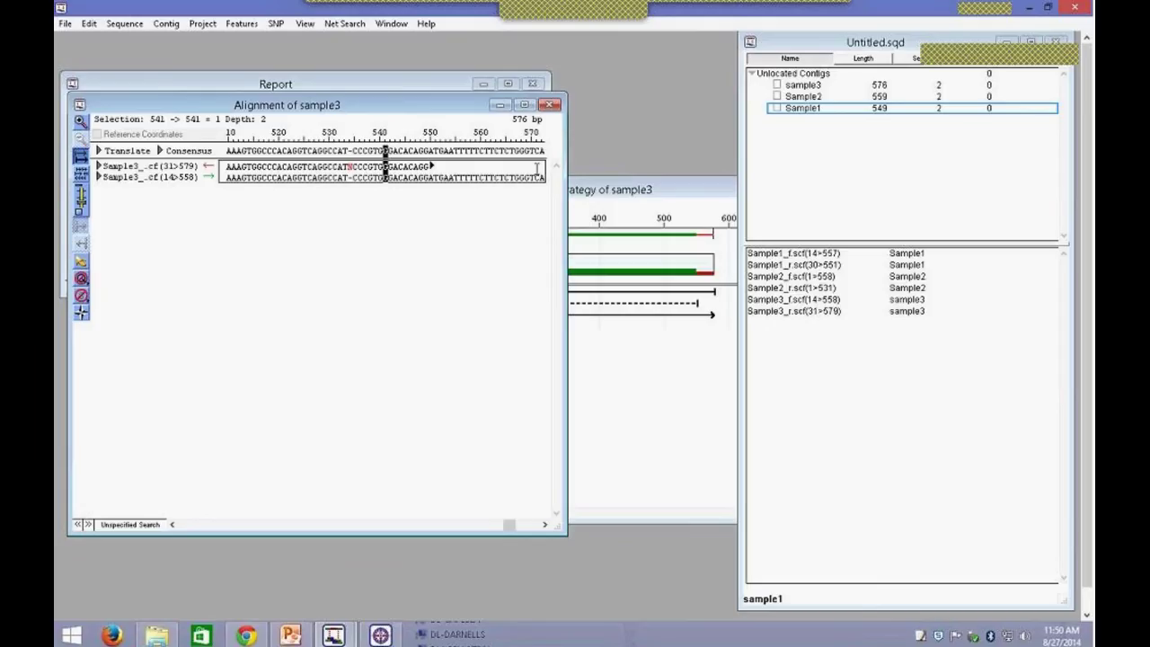
Step: Close both the strategy view and the alignment view of sample3
left_click(612, 192)
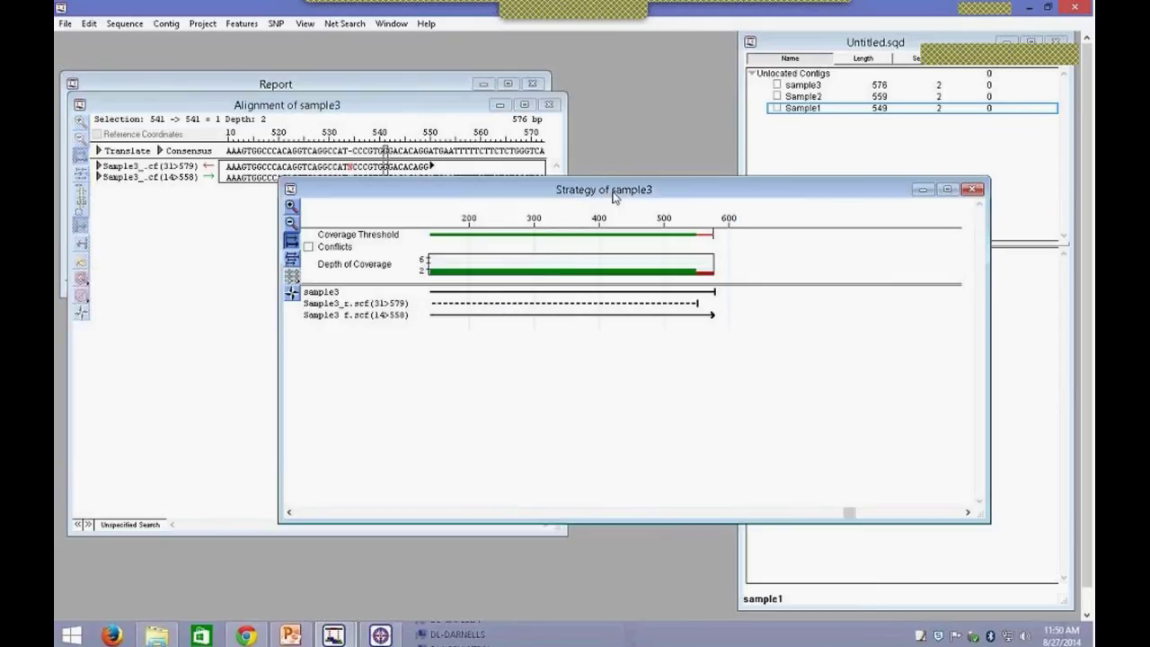
left_click(972, 190)
left_click_drag(363, 105, 388, 156)
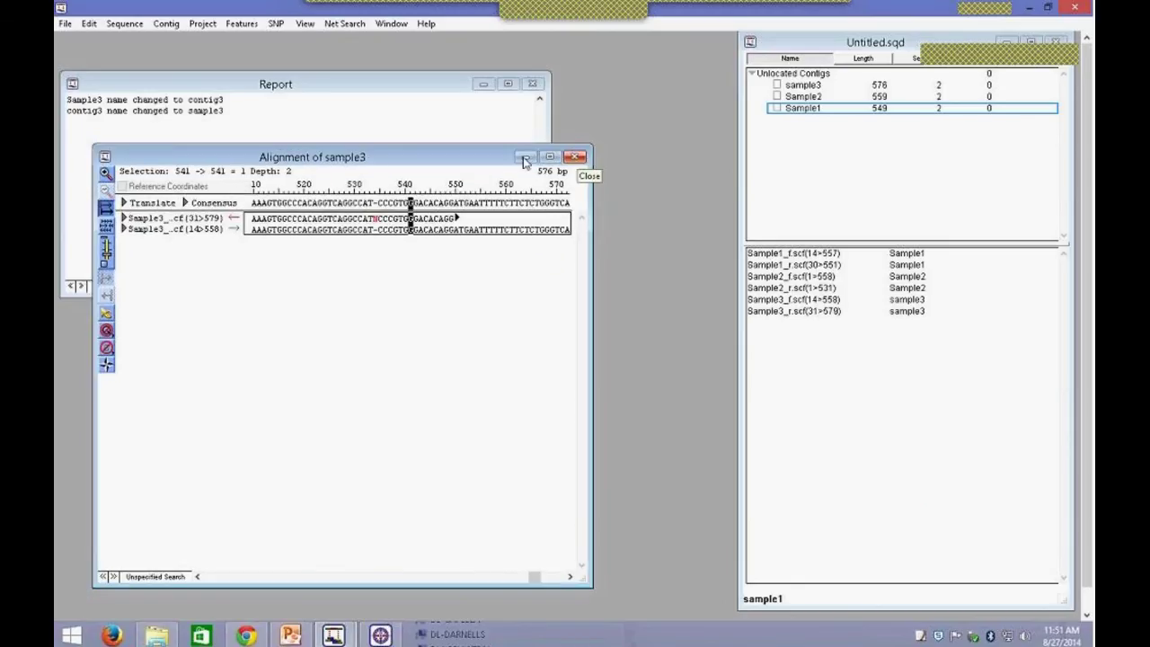
left_click_drag(362, 158, 353, 137)
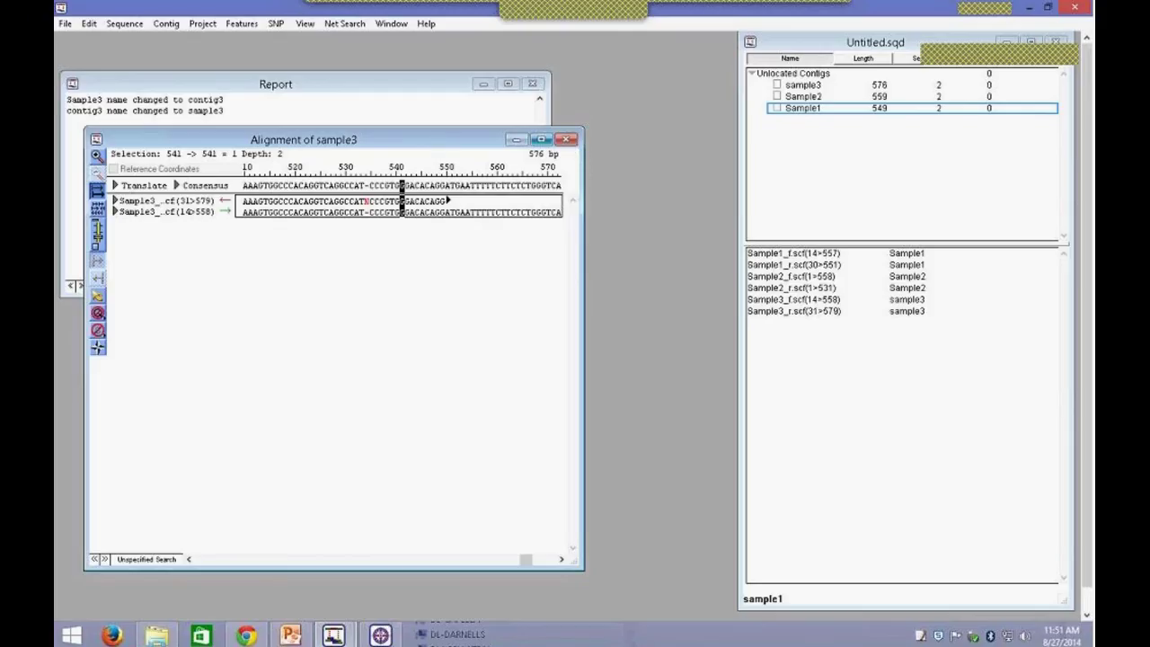
left_click(566, 140)
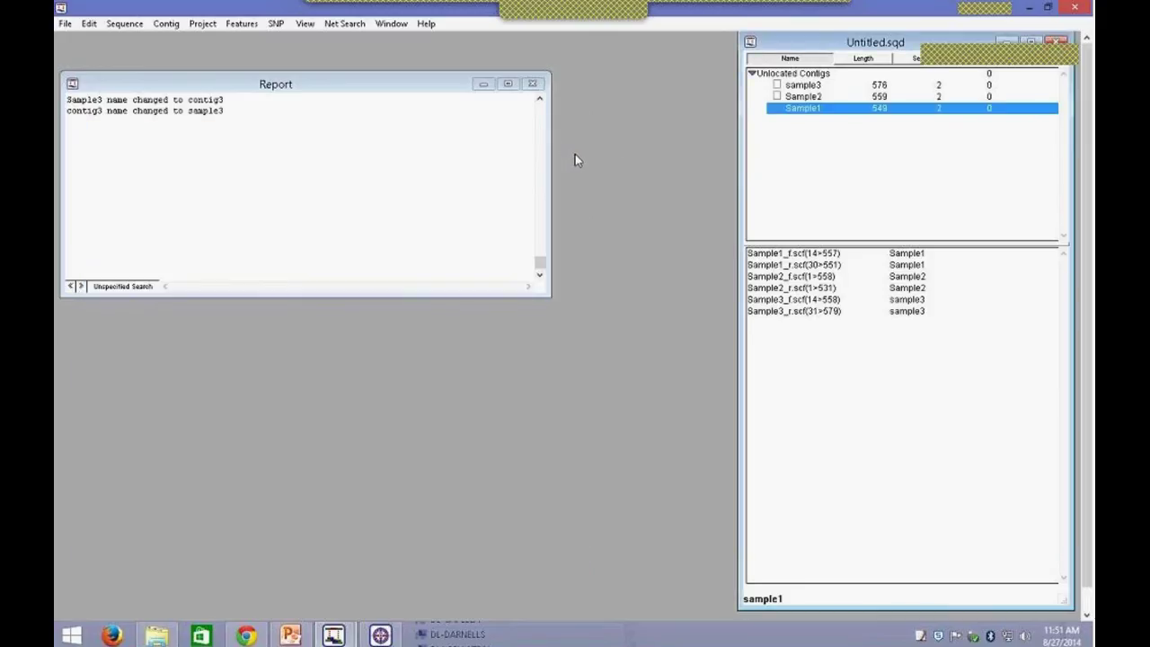
Step: Send the consensus sequences of all three unlocated contigs, sample3, Sample2 and Sample1, to MegAlign
left_click(806, 87)
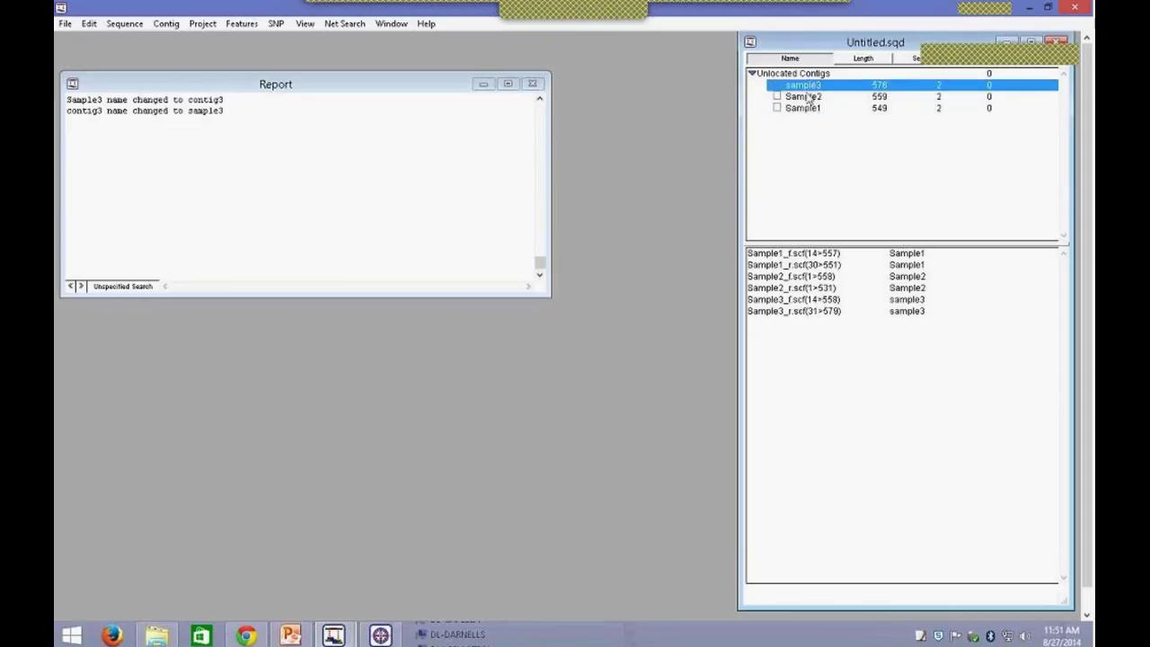
left_click(806, 109, "shift")
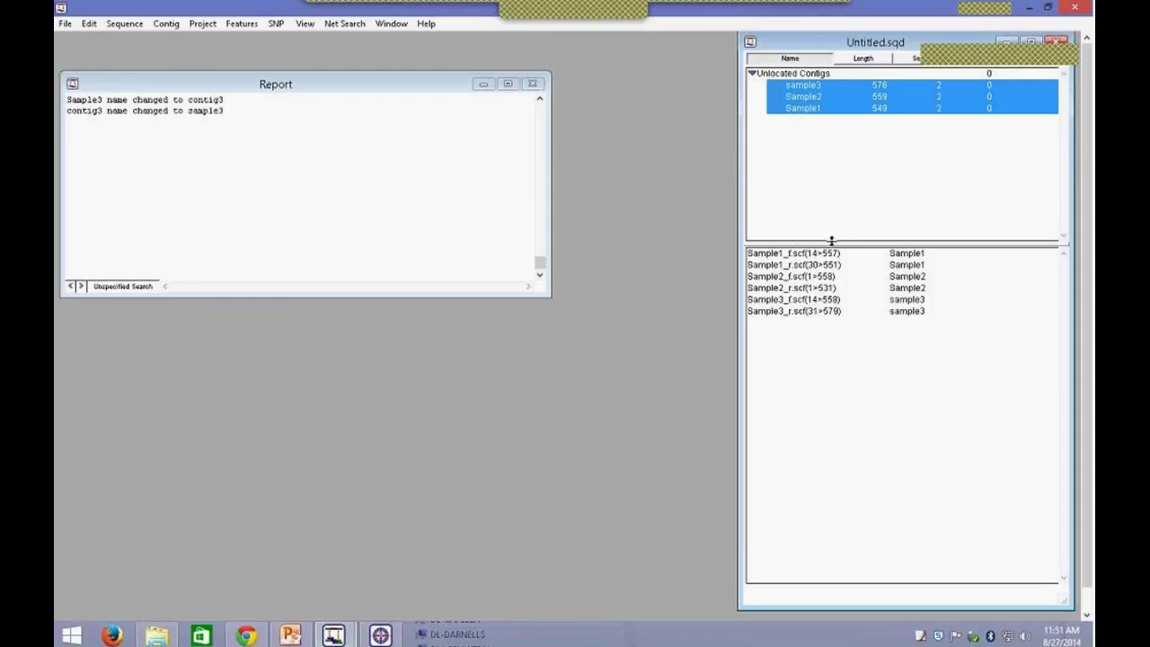
left_click(65, 24)
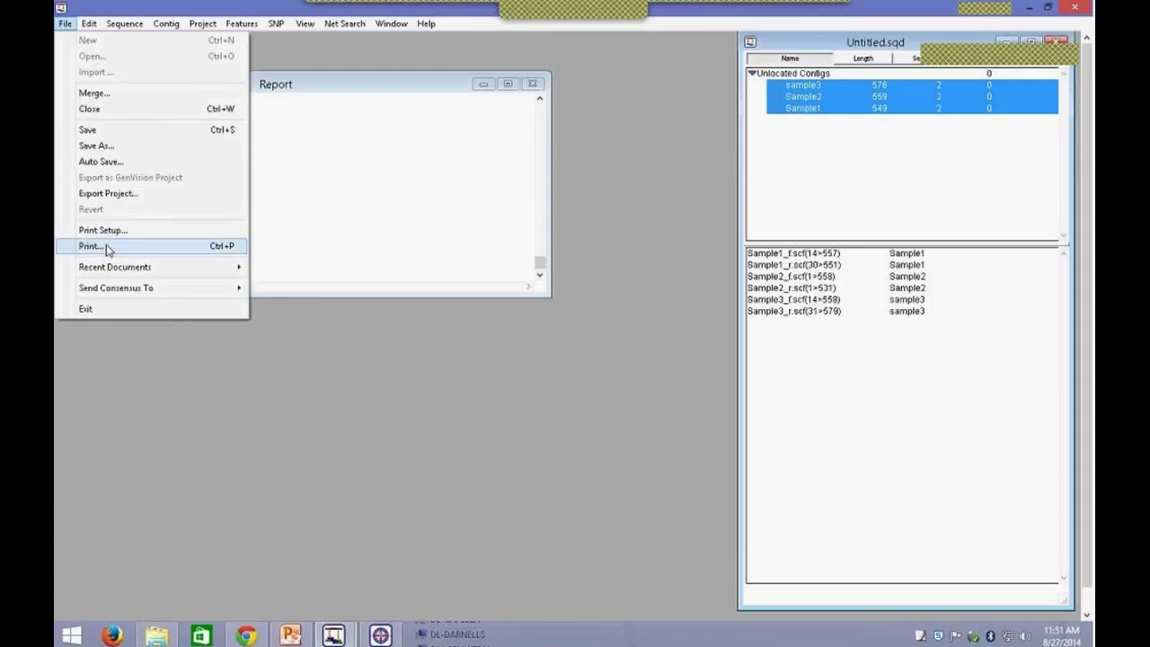
mouse_move(113, 294)
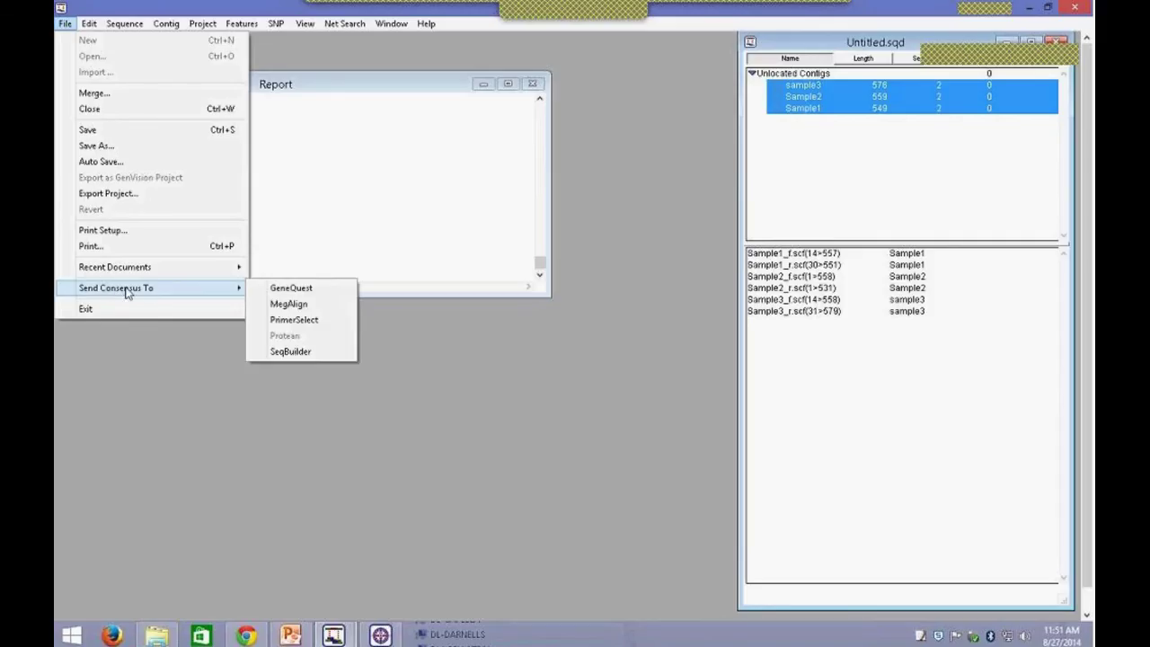
left_click(333, 310)
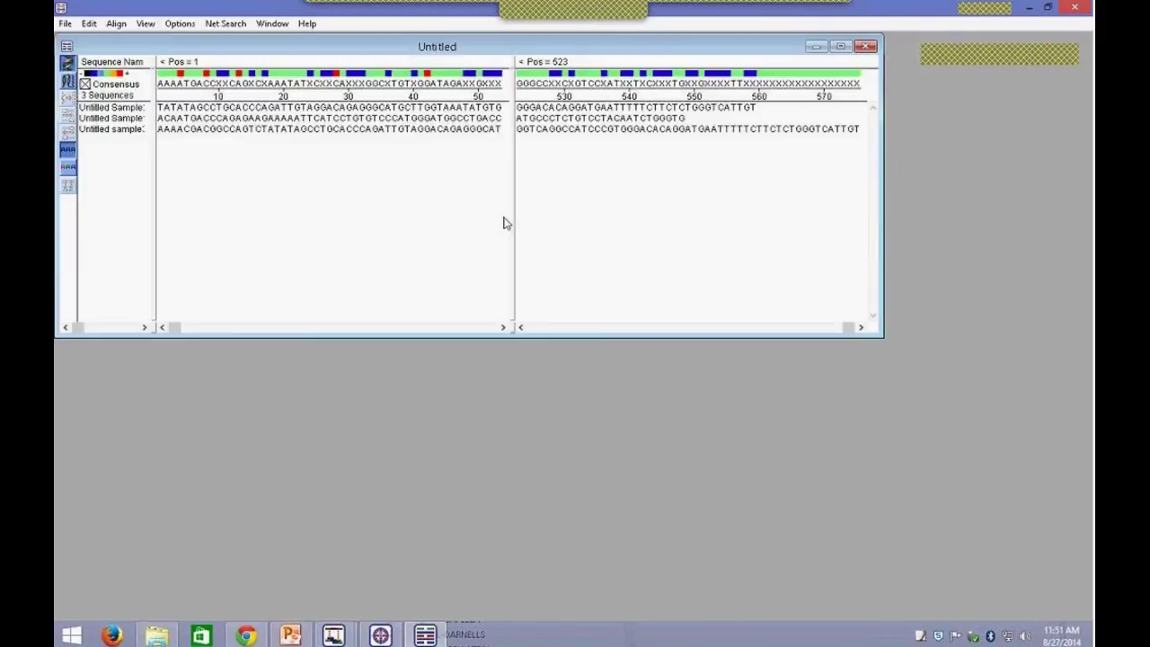
Step: Align the three sequences by the Clustal W method and display their phylogenetic tree in an enlarged window
left_click(117, 24)
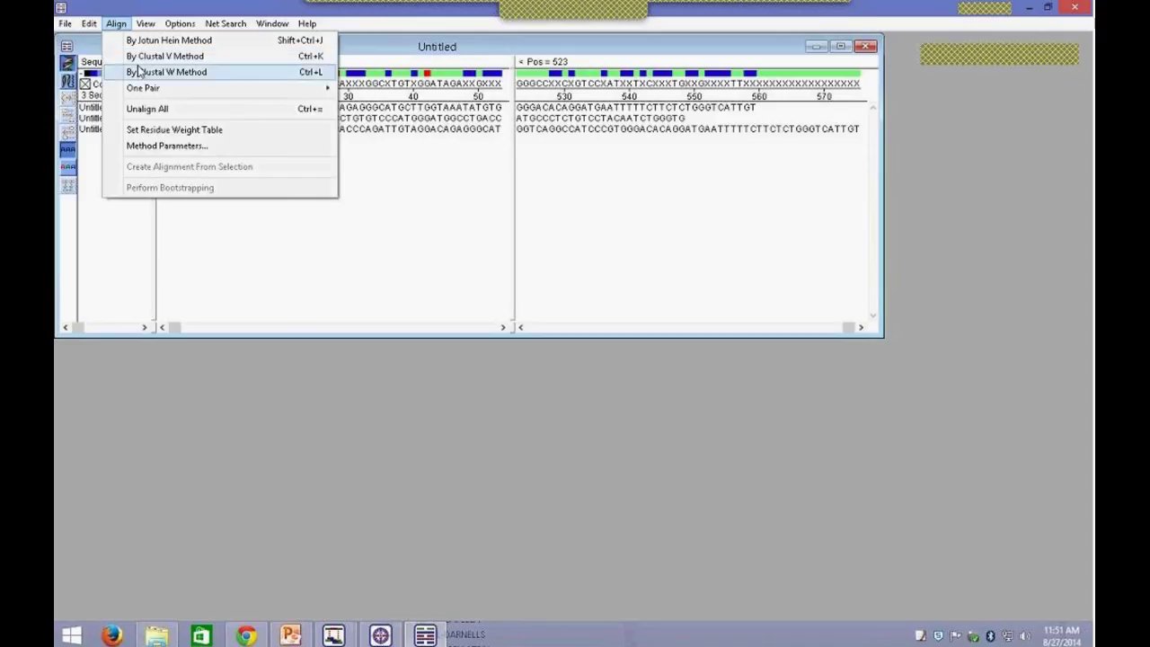
left_click(182, 73)
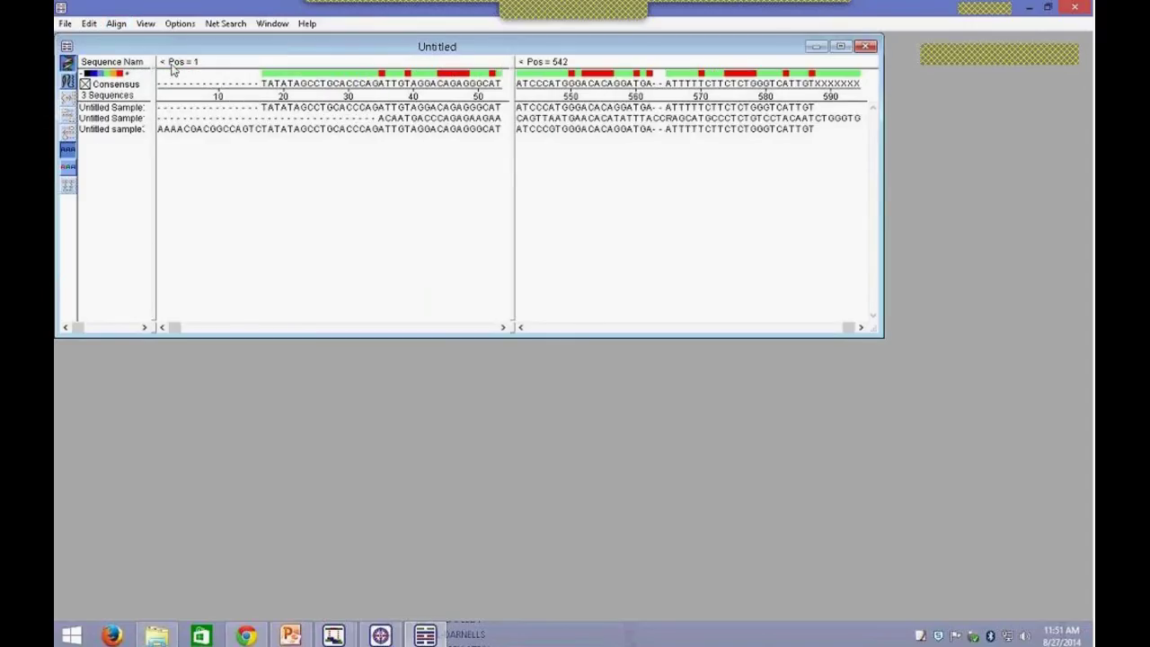
left_click(145, 24)
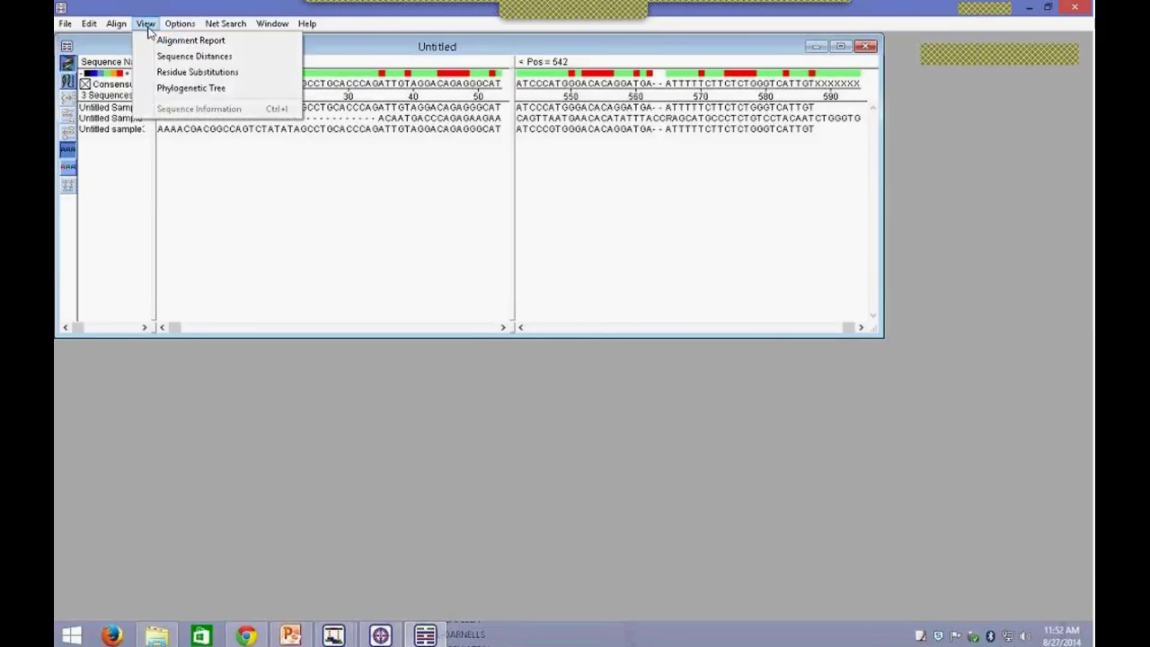
left_click(246, 93)
left_click_drag(410, 244, 917, 483)
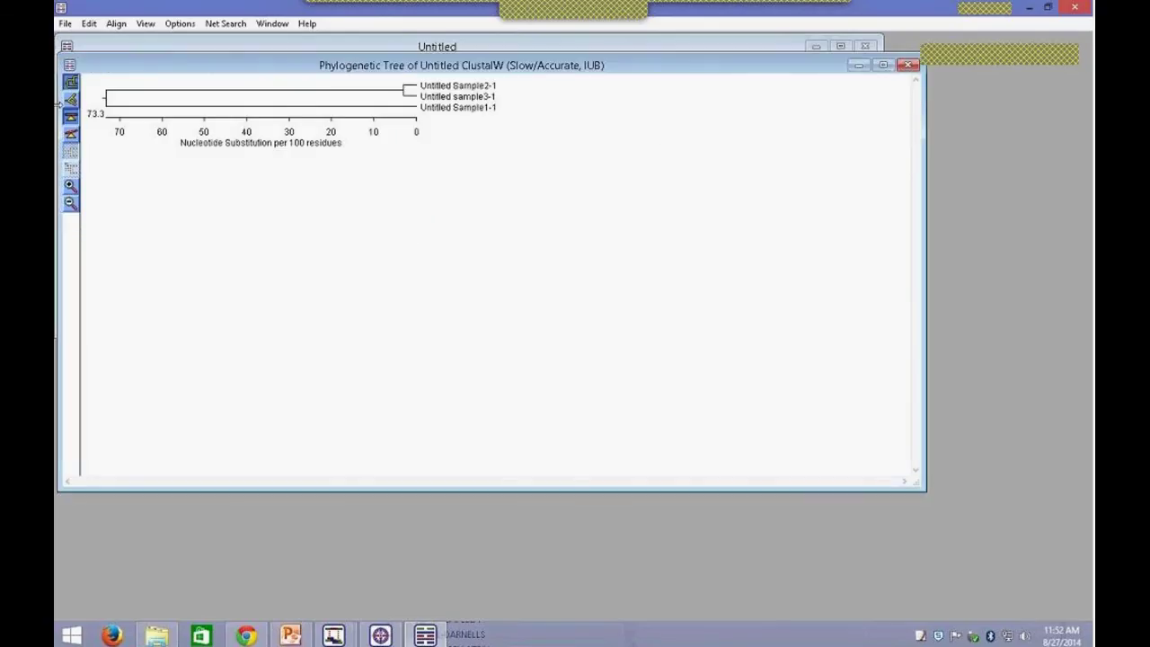
Step: Compare the slanted and rectangular branch styles of the phylogenetic tree, return to the rectangular one, and move the tree window to uncover the alignment
left_click(71, 99)
left_click(71, 82)
left_click(71, 98)
left_click(71, 132)
left_click(72, 132)
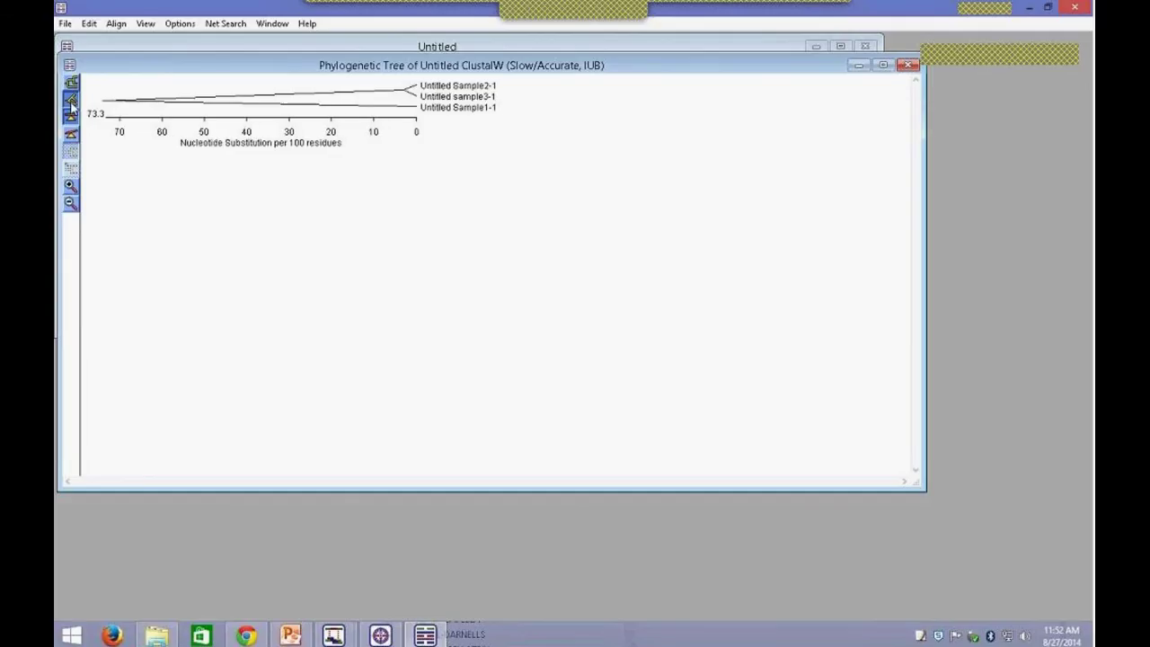
left_click(71, 81)
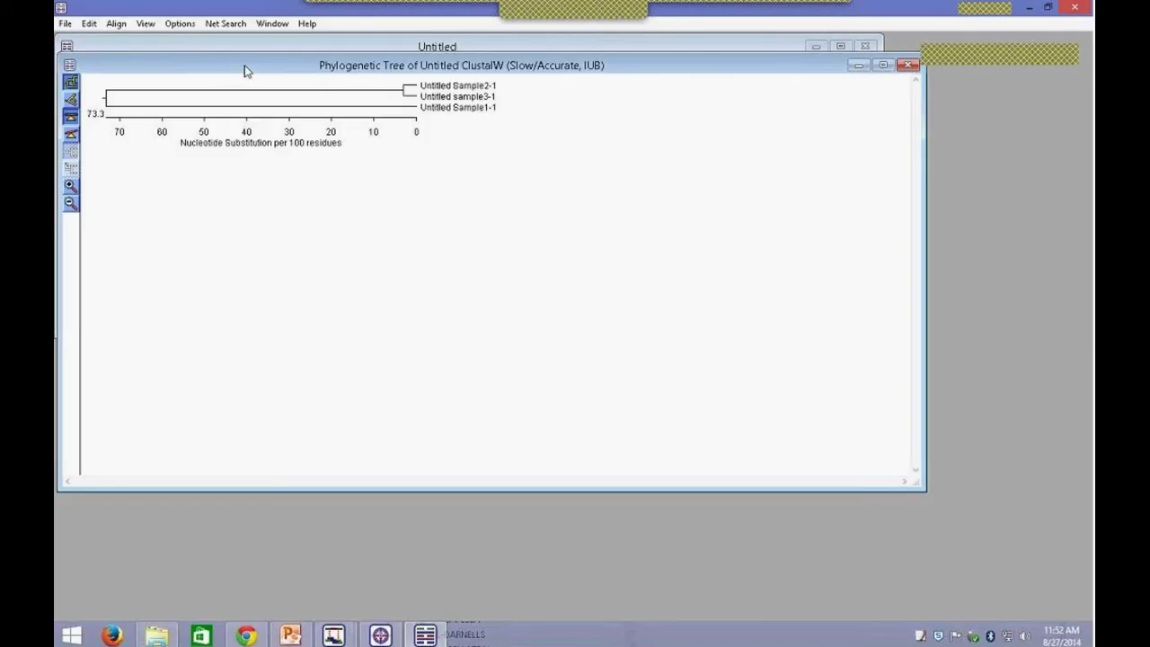
left_click_drag(245, 66, 250, 137)
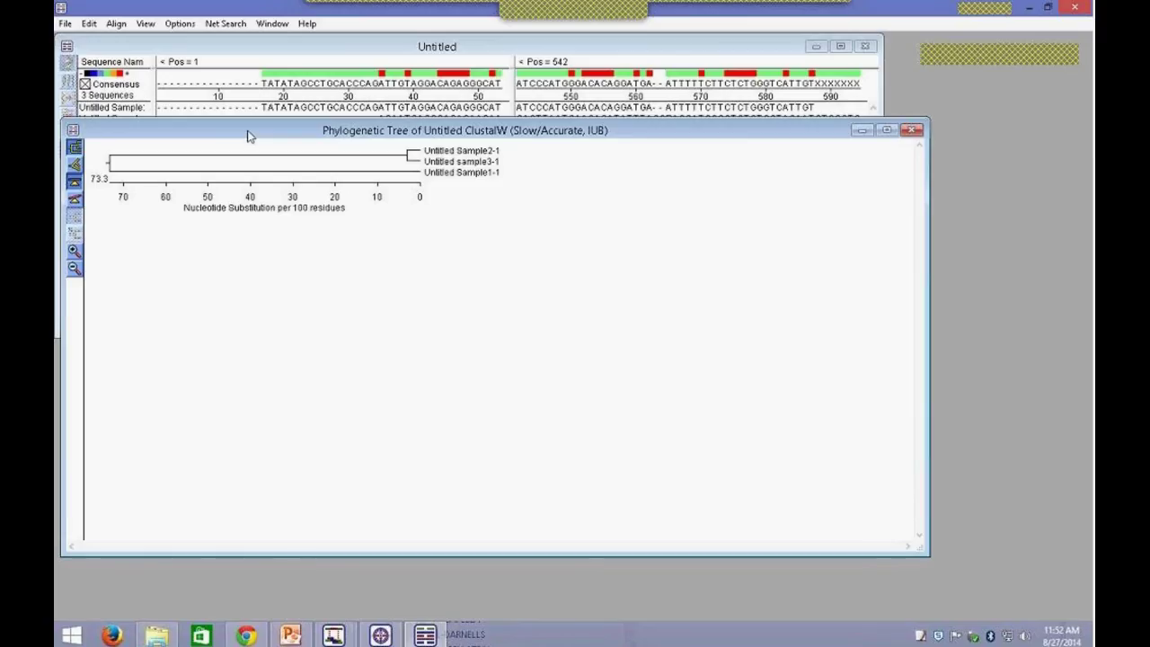